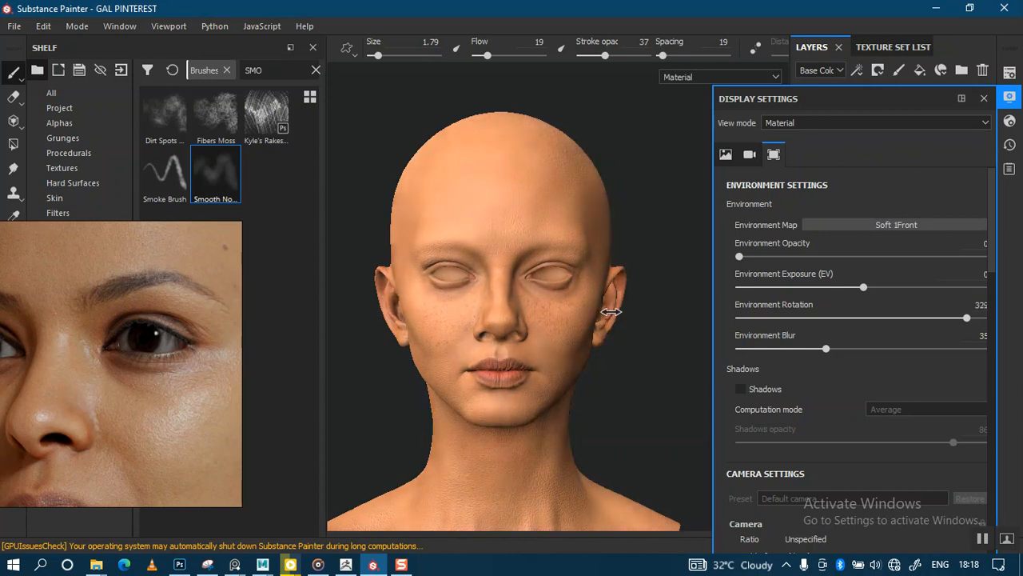
Close the display settings and select Fill layer 1 to show its material channels
{"action": "left_click", "coordinate": [984, 98]}
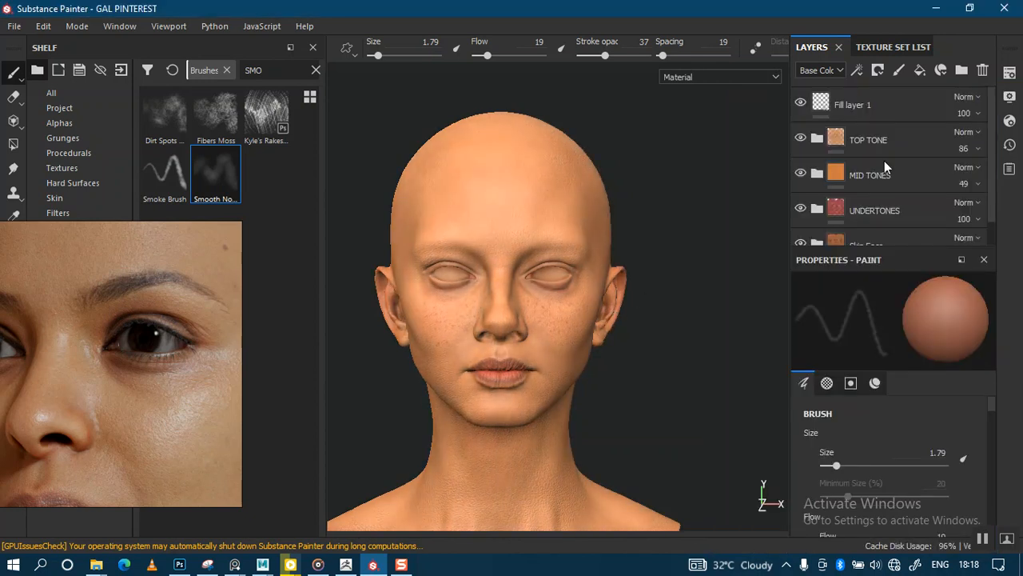
{"action": "scroll", "coordinate": [605, 290], "scroll_direction": "up", "scroll_amount": 3}
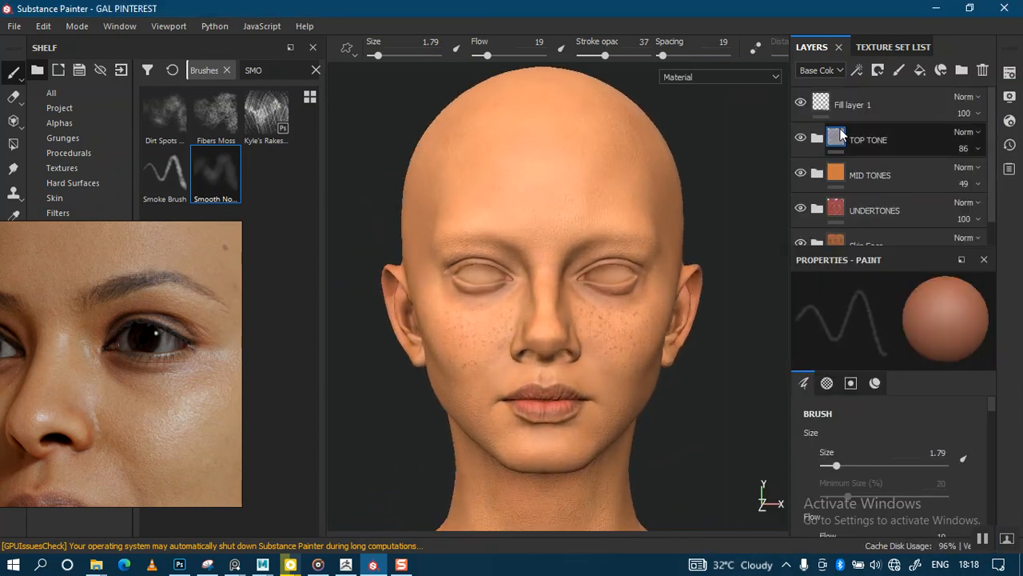
{"action": "left_click", "coordinate": [849, 106]}
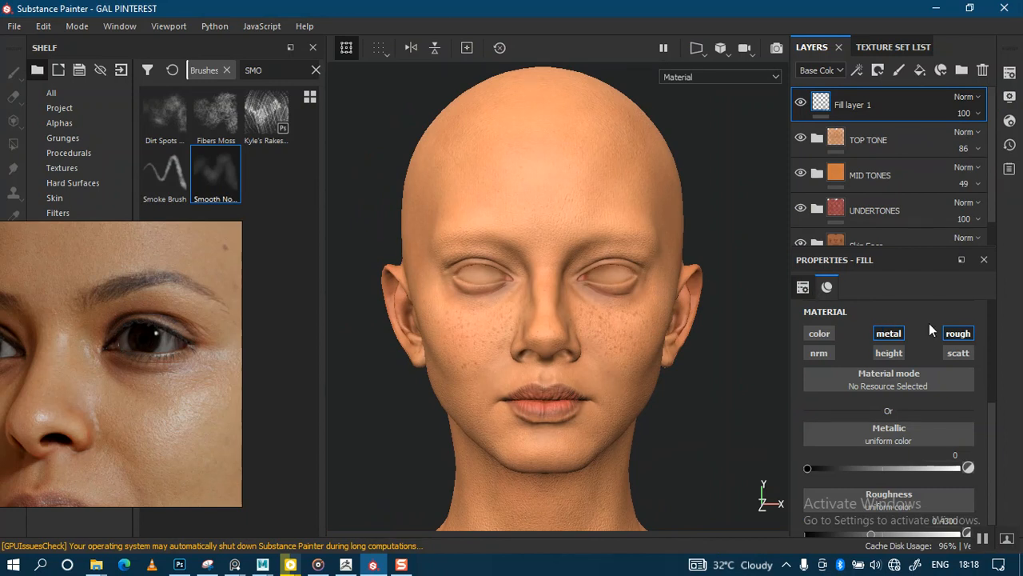
{"action": "left_click_drag", "start_coordinate": [989, 445], "coordinate": [993, 422]}
Examine the skin's shine on the face, nose and forehead from several angles and distances
{"action": "right_click_drag", "start_coordinate": [655, 342], "coordinate": [632, 429], "text": "alt"}
{"action": "left_click_drag", "start_coordinate": [562, 374], "coordinate": [665, 364], "text": "alt"}
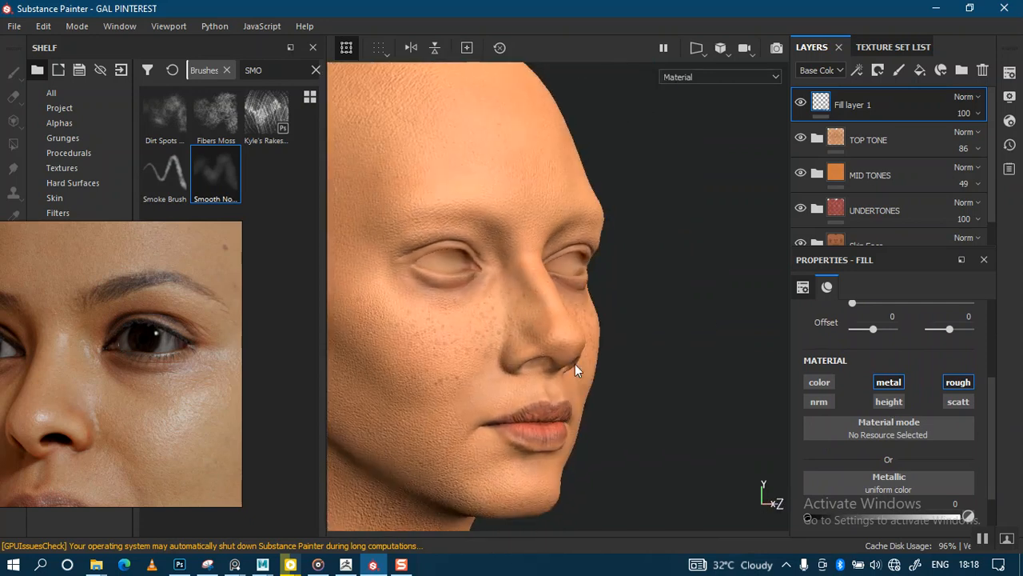
{"action": "middle_click_drag", "start_coordinate": [575, 371], "coordinate": [665, 293], "text": "alt"}
{"action": "mouse_move", "coordinate": [664, 292]}
{"action": "right_mouse_down", "text": "alt"}
{"action": "mouse_move", "coordinate": [676, 413]}
{"action": "mouse_move", "coordinate": [648, 288]}
{"action": "right_mouse_up", "text": "alt"}
{"action": "left_click_drag", "start_coordinate": [649, 289], "coordinate": [572, 297], "text": "alt"}
{"action": "middle_click_drag", "start_coordinate": [626, 332], "coordinate": [577, 245], "text": "alt"}
{"action": "right_click_drag", "start_coordinate": [608, 336], "coordinate": [642, 444], "text": "alt"}
{"action": "middle_click_drag", "start_coordinate": [627, 318], "coordinate": [646, 427], "text": "alt"}
{"action": "right_click_drag", "start_coordinate": [606, 308], "coordinate": [626, 171], "text": "alt"}
{"action": "middle_click_drag", "start_coordinate": [659, 228], "coordinate": [660, 304], "text": "alt"}
{"action": "left_click_drag", "start_coordinate": [663, 305], "coordinate": [729, 289], "text": "alt"}
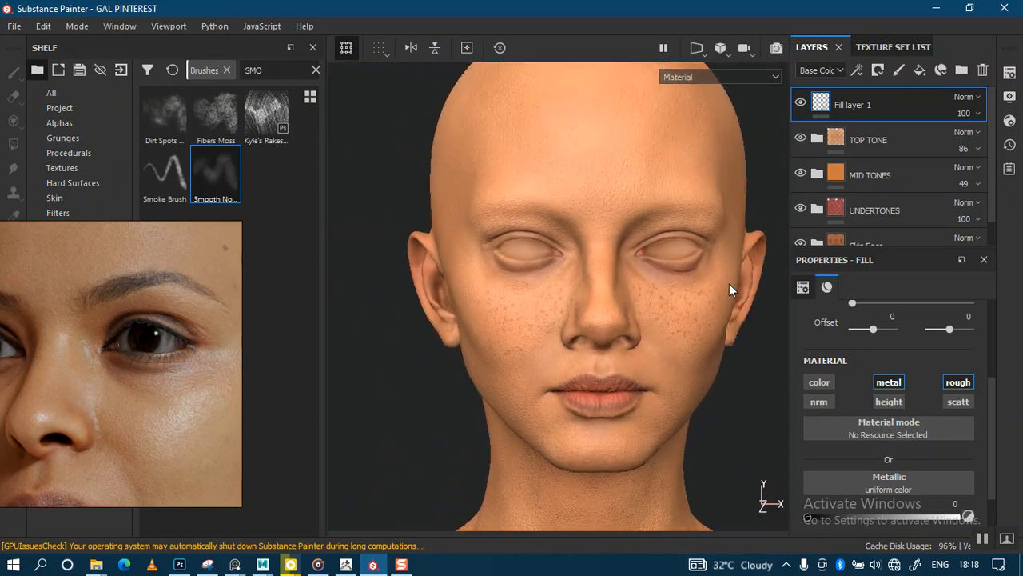
{"action": "middle_click_drag", "start_coordinate": [639, 311], "coordinate": [608, 330], "text": "alt"}
{"action": "right_click_drag", "start_coordinate": [609, 329], "coordinate": [628, 283], "text": "alt"}
{"action": "left_click_drag", "start_coordinate": [629, 283], "coordinate": [616, 283], "text": "alt"}
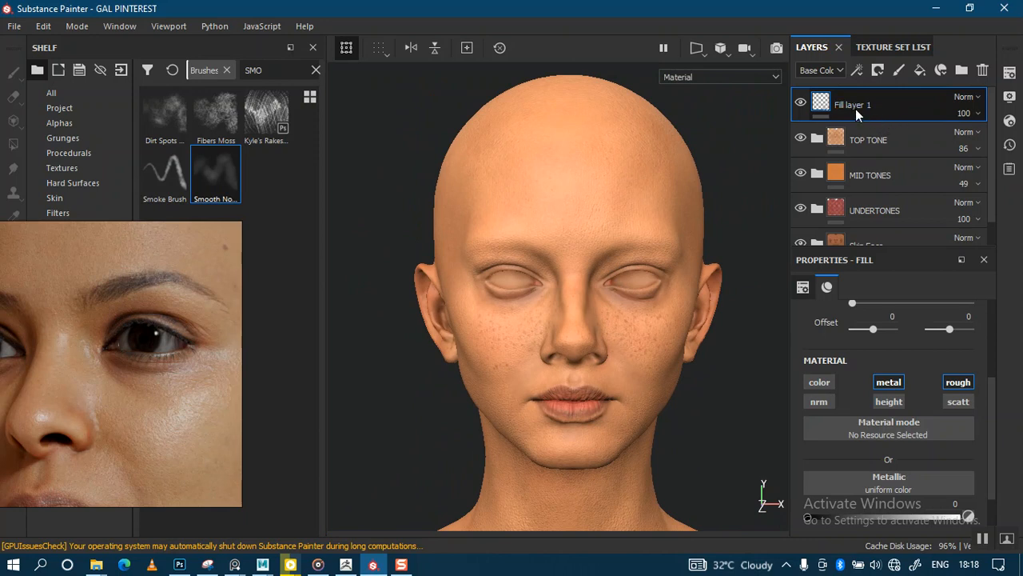
Rename the selected fill layer as "roughness"
{"action": "type", "text": "roughness"}
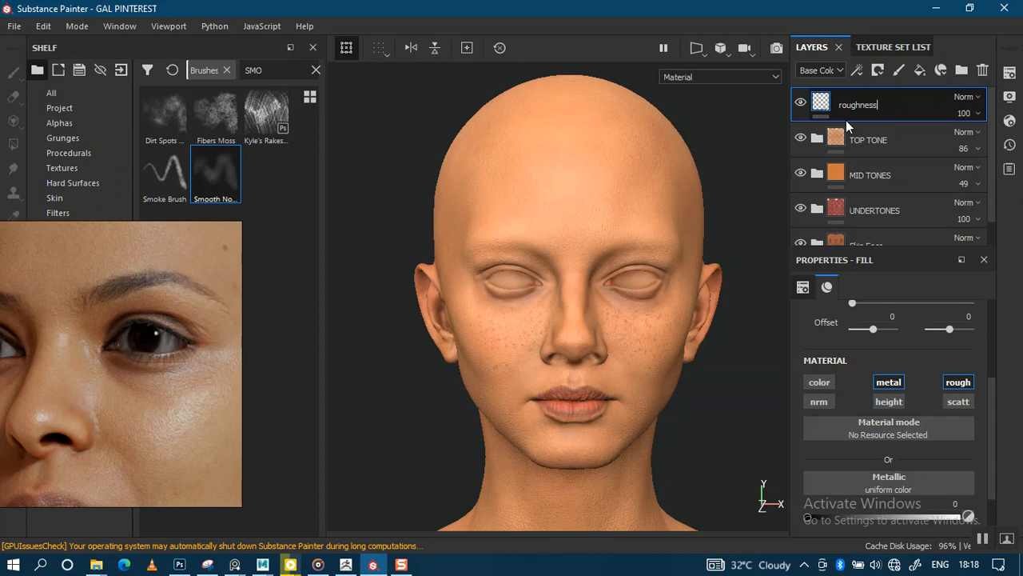
{"action": "key", "text": "Return"}
{"action": "scroll", "coordinate": [624, 312], "scroll_direction": "down", "scroll_amount": 1}
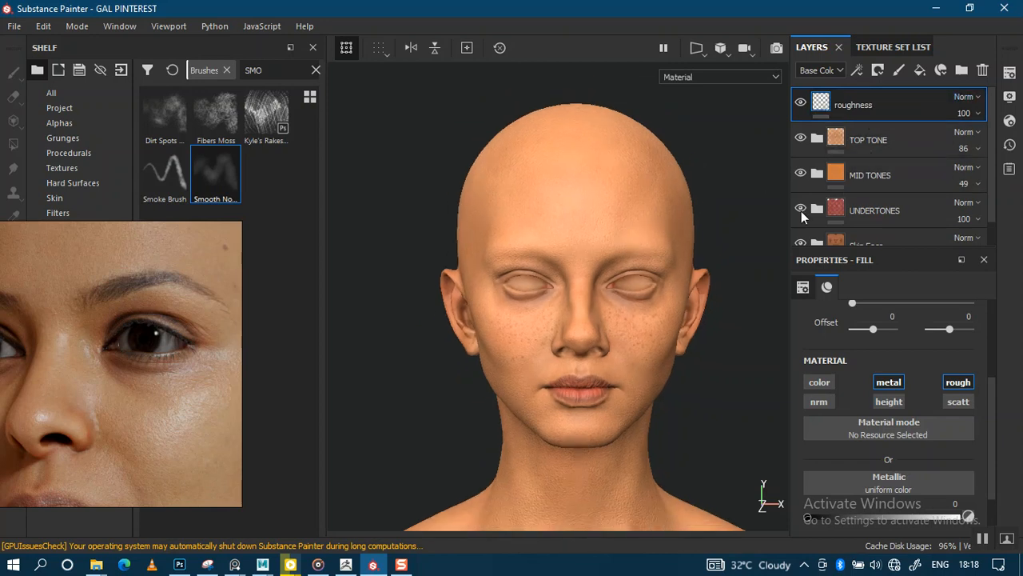
Try a roughness value of about 0.66 on the roughness layer and check it under rotated lighting
{"action": "scroll", "coordinate": [963, 463], "scroll_direction": "down", "scroll_amount": 2}
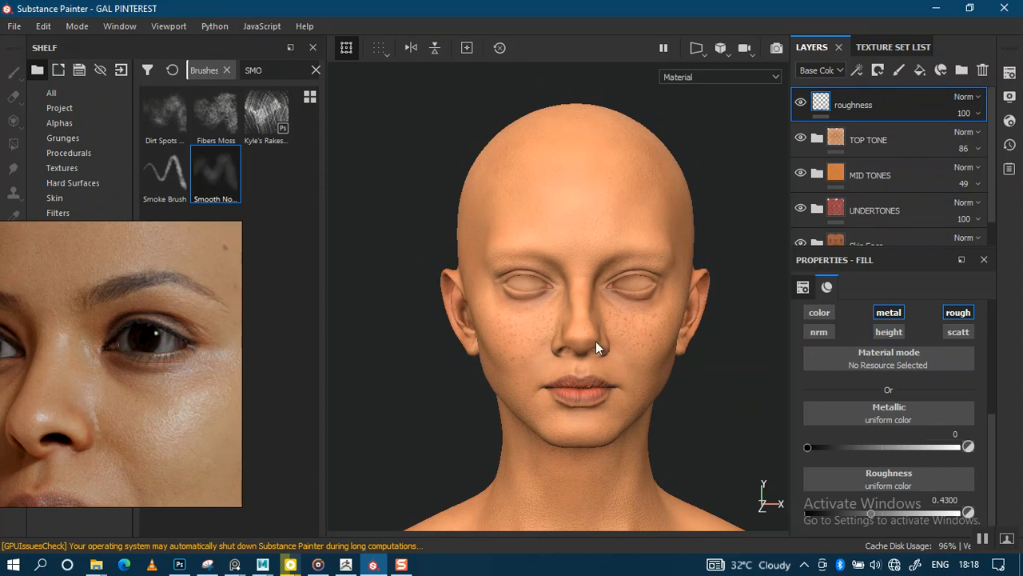
{"action": "scroll", "coordinate": [614, 352], "scroll_direction": "up", "scroll_amount": 2}
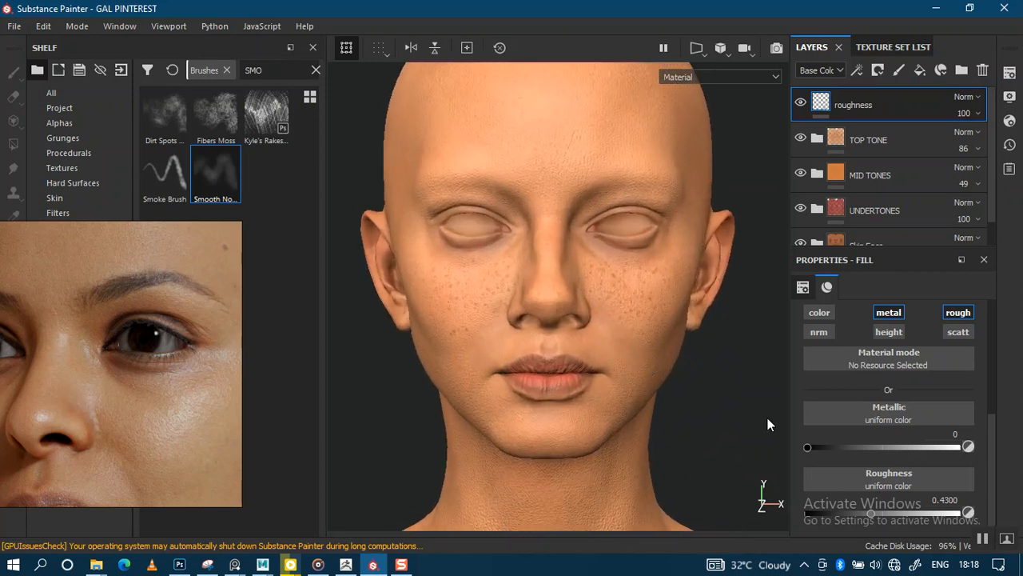
{"action": "mouse_move", "coordinate": [880, 509]}
{"action": "left_mouse_down"}
{"action": "mouse_move", "coordinate": [922, 513]}
{"action": "mouse_move", "coordinate": [907, 513]}
{"action": "left_mouse_up"}
{"action": "scroll", "coordinate": [575, 352], "scroll_direction": "down", "scroll_amount": 3}
{"action": "scroll", "coordinate": [609, 306], "scroll_direction": "up", "scroll_amount": 3}
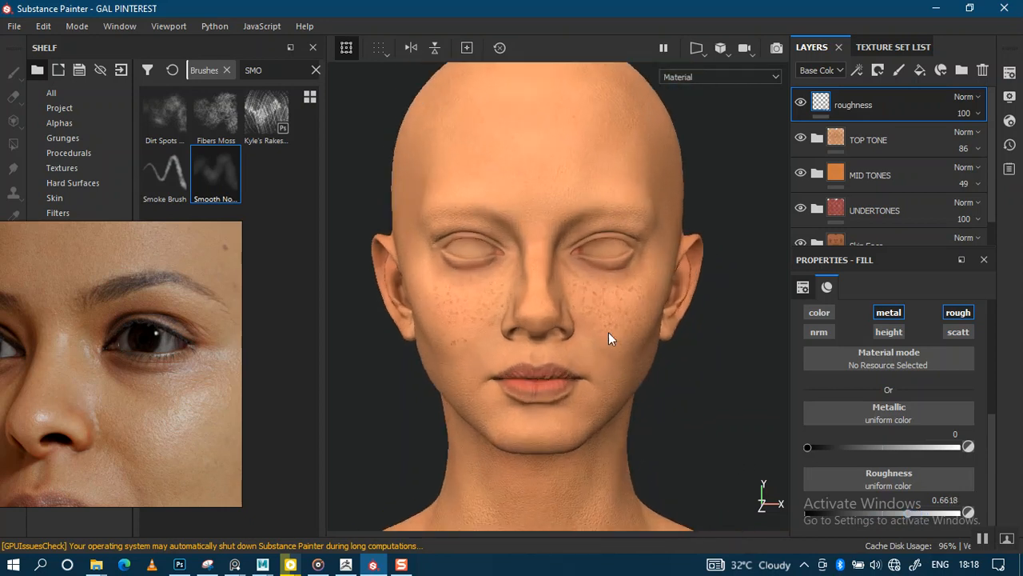
{"action": "scroll", "coordinate": [680, 328], "scroll_direction": "up", "scroll_amount": 2}
{"action": "right_click_drag", "start_coordinate": [713, 338], "coordinate": [587, 343], "text": "shift"}
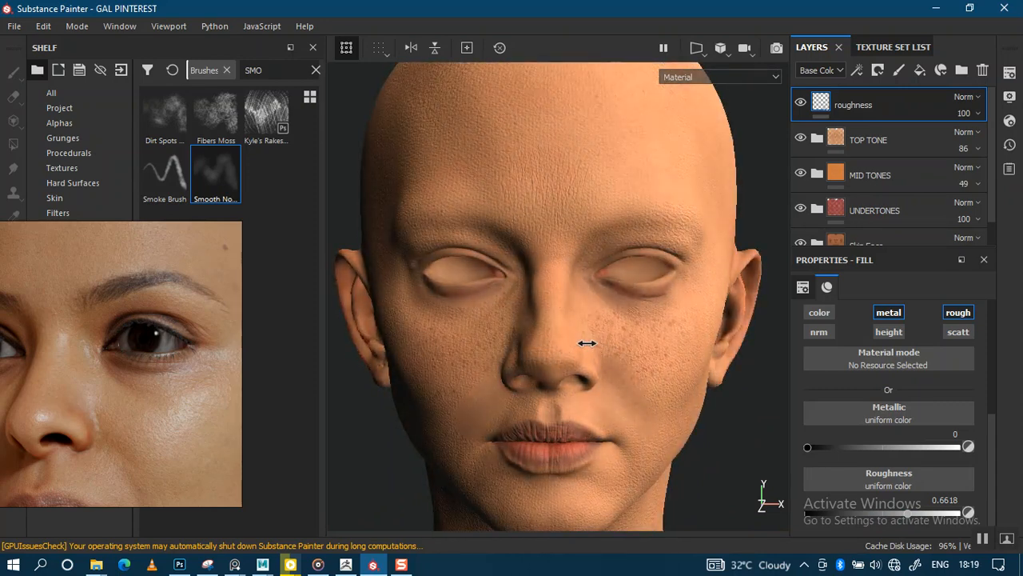
Try a roughness of about 0.51 on the same fill layer and check the head's shine under different lighting
{"action": "left_click_drag", "start_coordinate": [899, 515], "coordinate": [883, 514]}
{"action": "right_click_drag", "start_coordinate": [700, 391], "coordinate": [631, 343], "text": "shift"}
{"action": "middle_click_drag", "start_coordinate": [593, 351], "coordinate": [591, 275], "text": "alt"}
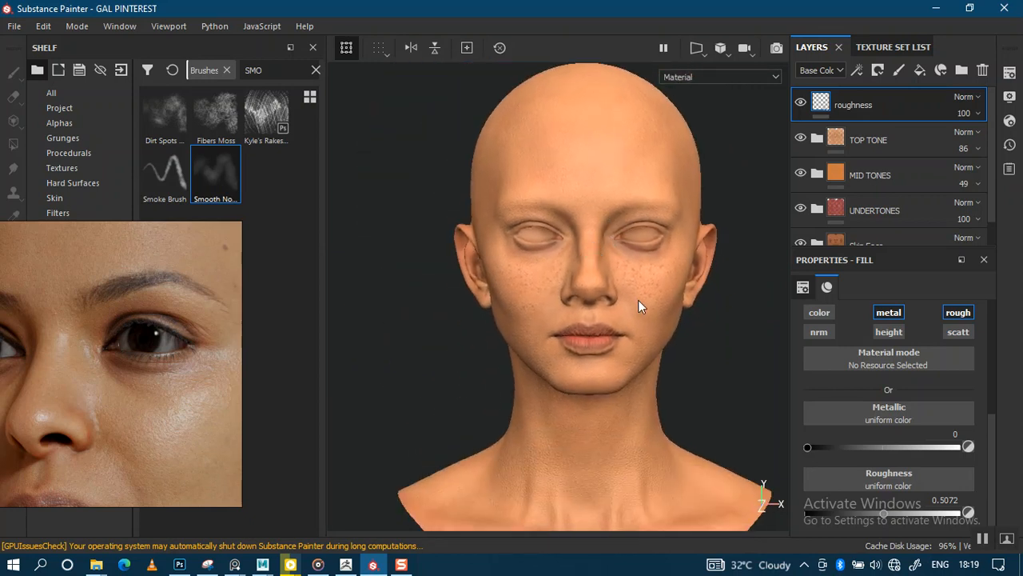
{"action": "middle_click_drag", "start_coordinate": [638, 299], "coordinate": [618, 311], "text": "alt"}
{"action": "right_click_drag", "start_coordinate": [616, 309], "coordinate": [604, 377], "text": "alt"}
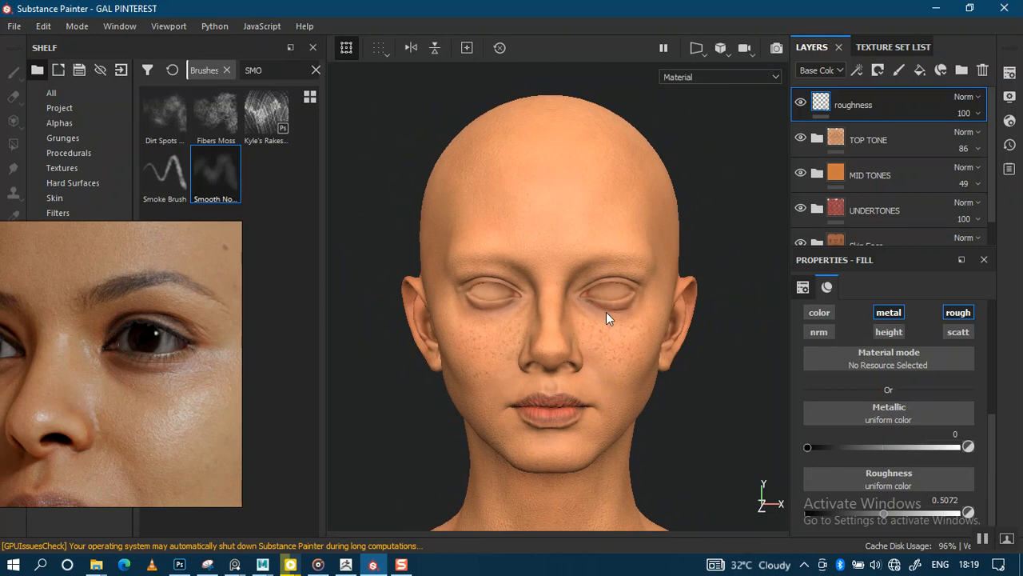
{"action": "right_click_drag", "start_coordinate": [556, 255], "coordinate": [564, 288], "text": "alt"}
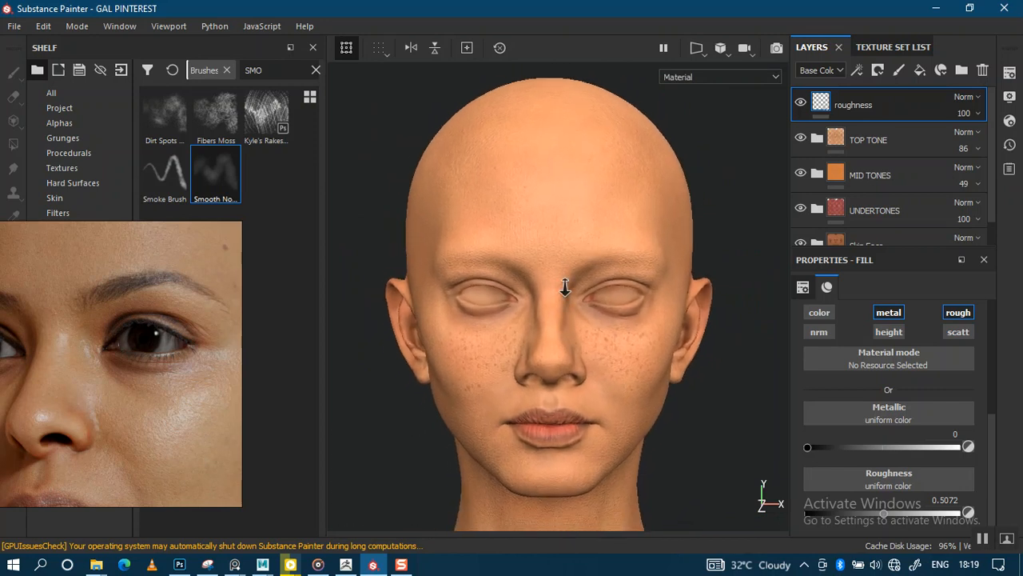
{"action": "left_click_drag", "start_coordinate": [564, 288], "coordinate": [593, 314], "text": "alt"}
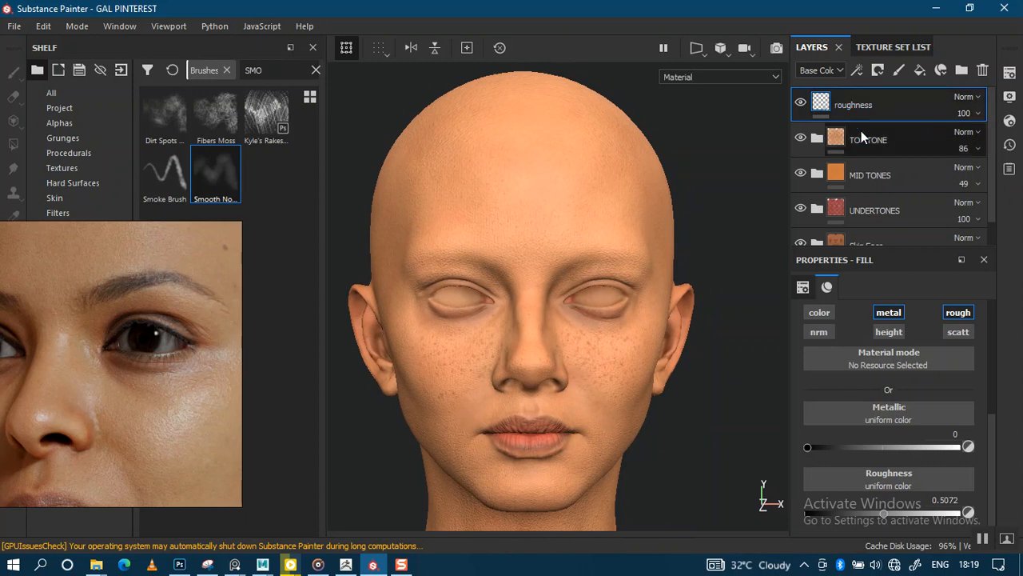
Set the roughness layer's roughness to about 0.45 and check the highlights under rotated lighting
{"action": "left_click", "coordinate": [876, 512]}
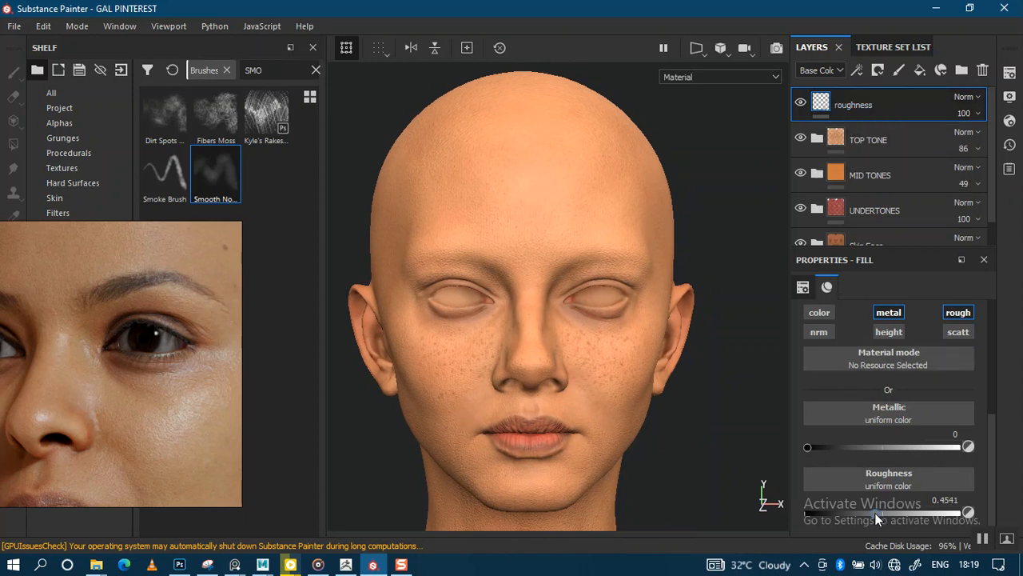
{"action": "right_click_drag", "start_coordinate": [645, 313], "coordinate": [725, 288], "text": "shift"}
{"action": "left_click_drag", "start_coordinate": [725, 289], "coordinate": [753, 286], "text": "alt"}
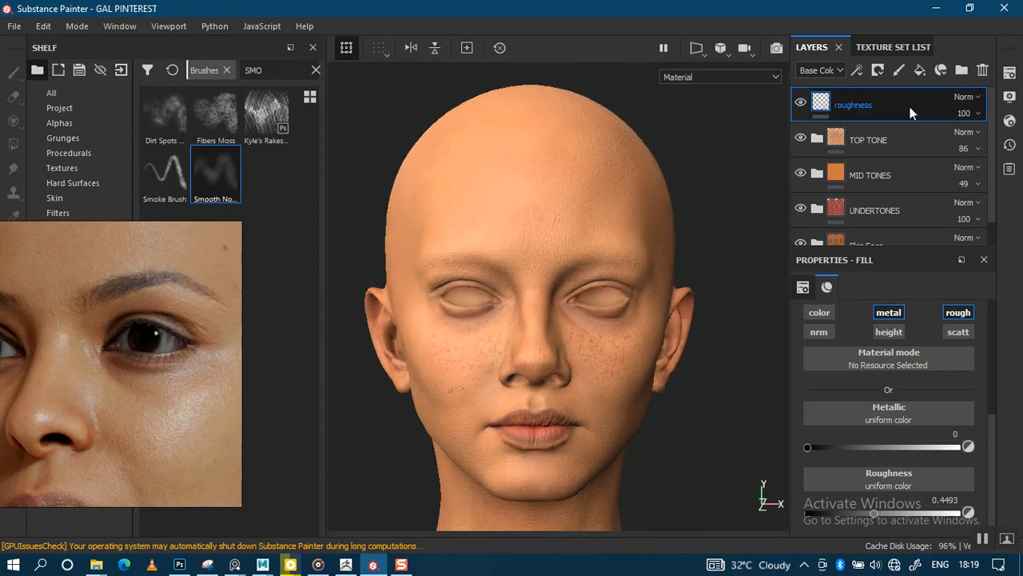
Duplicate the roughness layer and delete the copy
{"action": "key", "text": "ctrl+d"}
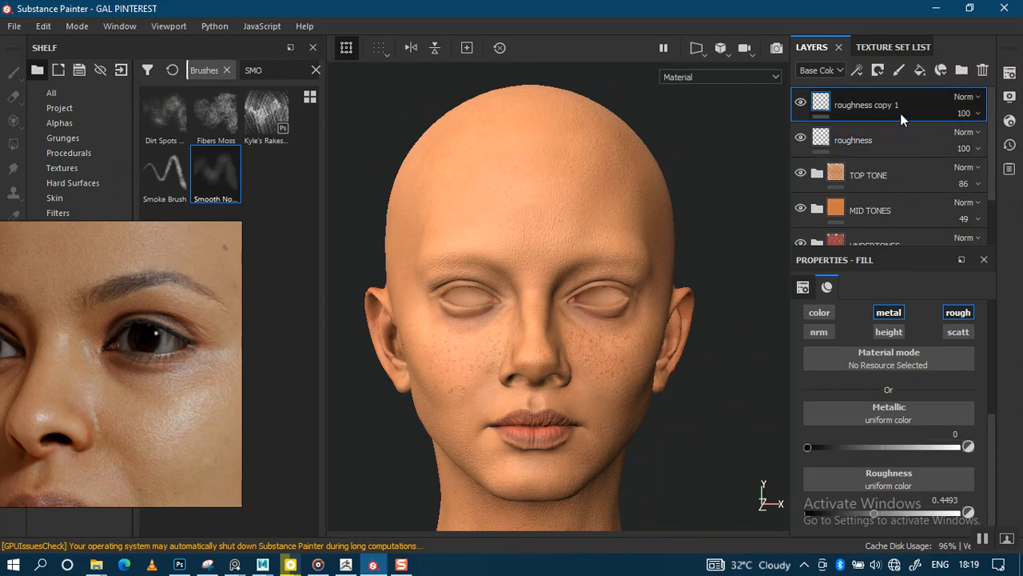
{"action": "key", "text": "Delete"}
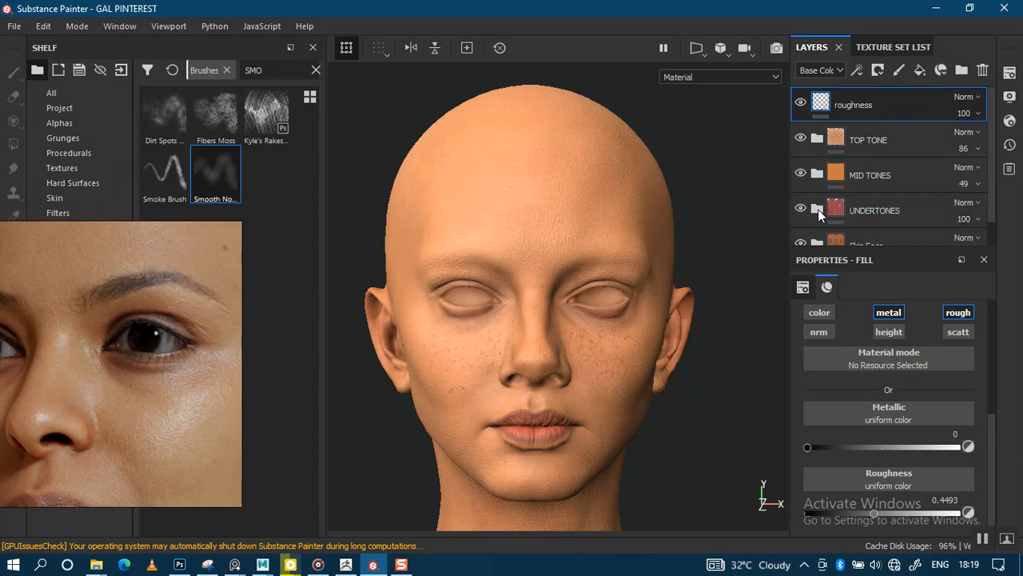
Duplicate the CURVATURE layer in the MID TONES group and move the copy above the roughness layer
{"action": "left_click", "coordinate": [816, 174]}
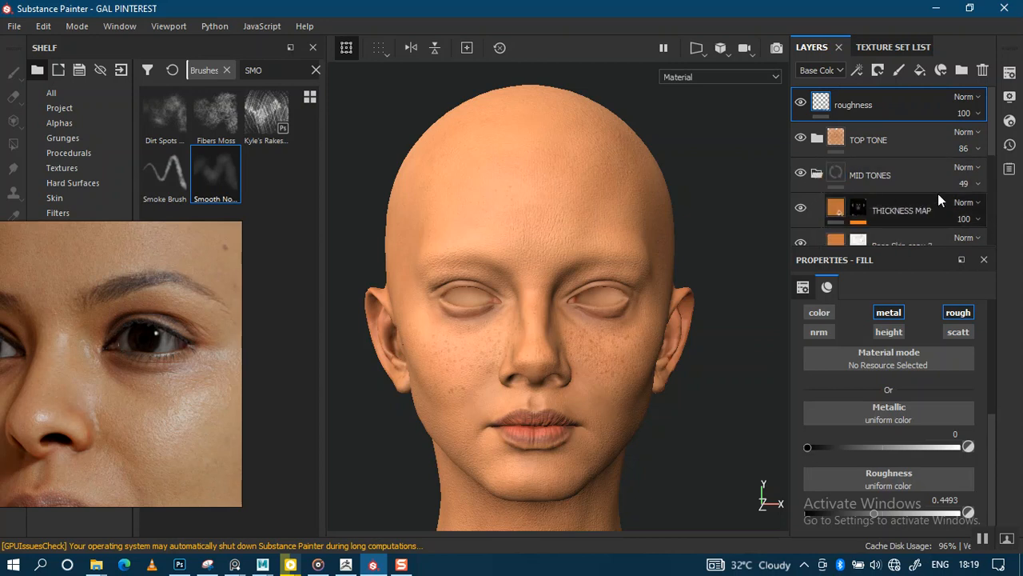
{"action": "left_click_drag", "start_coordinate": [990, 151], "coordinate": [990, 189]}
{"action": "left_click", "coordinate": [911, 174]}
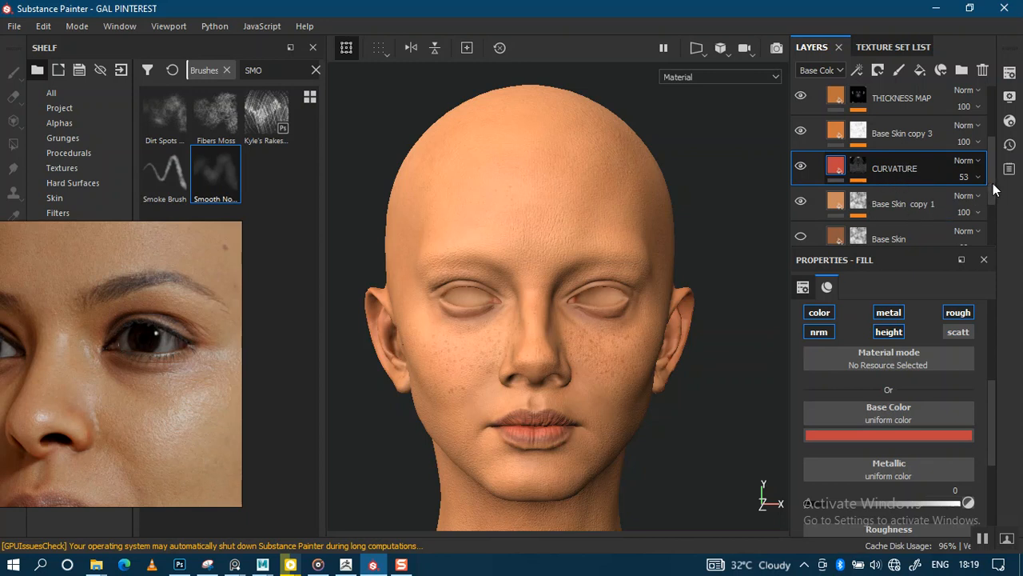
{"action": "key", "text": "ctrl+d"}
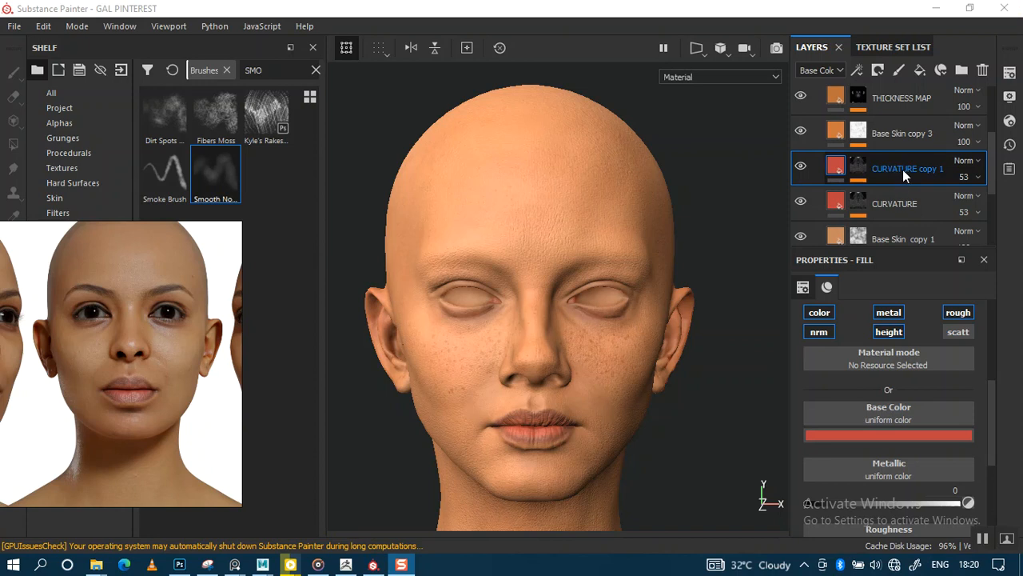
{"action": "left_click_drag", "start_coordinate": [902, 169], "coordinate": [893, 102]}
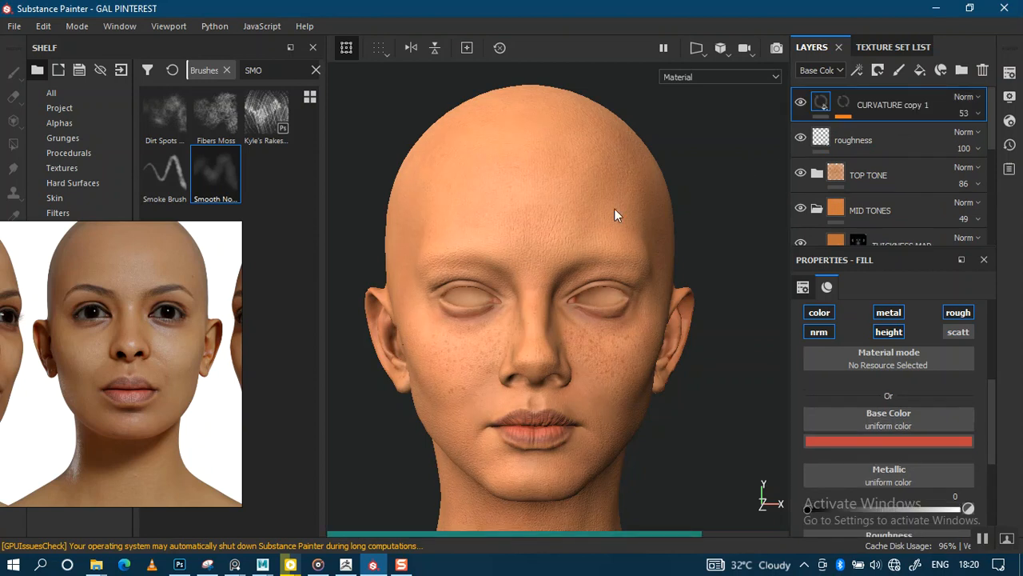
Rename the copied curvature layer as "CURVATURE ROUGHNESS"
{"action": "double_click", "coordinate": [894, 105]}
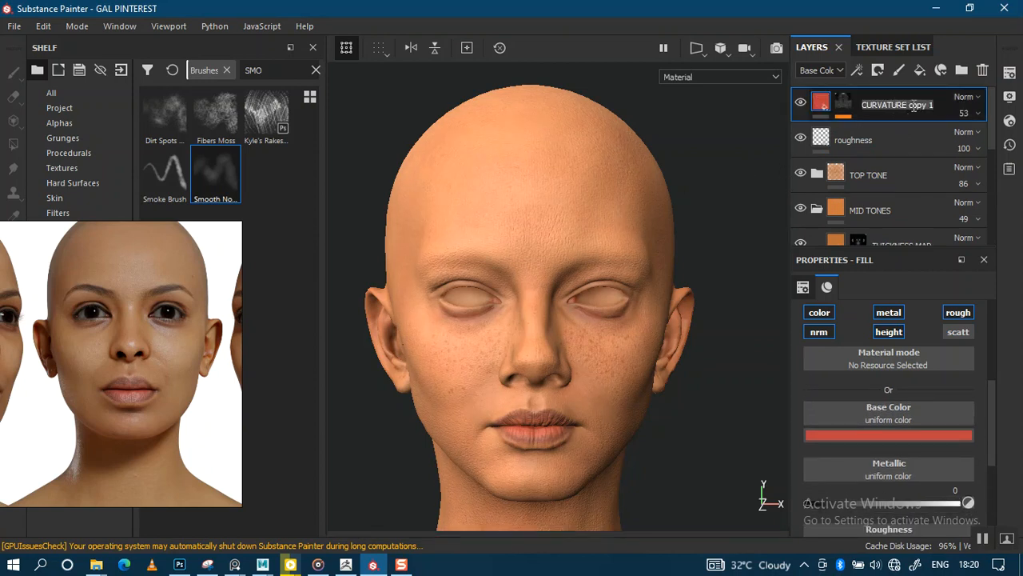
{"action": "left_click_drag", "start_coordinate": [908, 105], "coordinate": [960, 104]}
{"action": "type", "text": "r"}
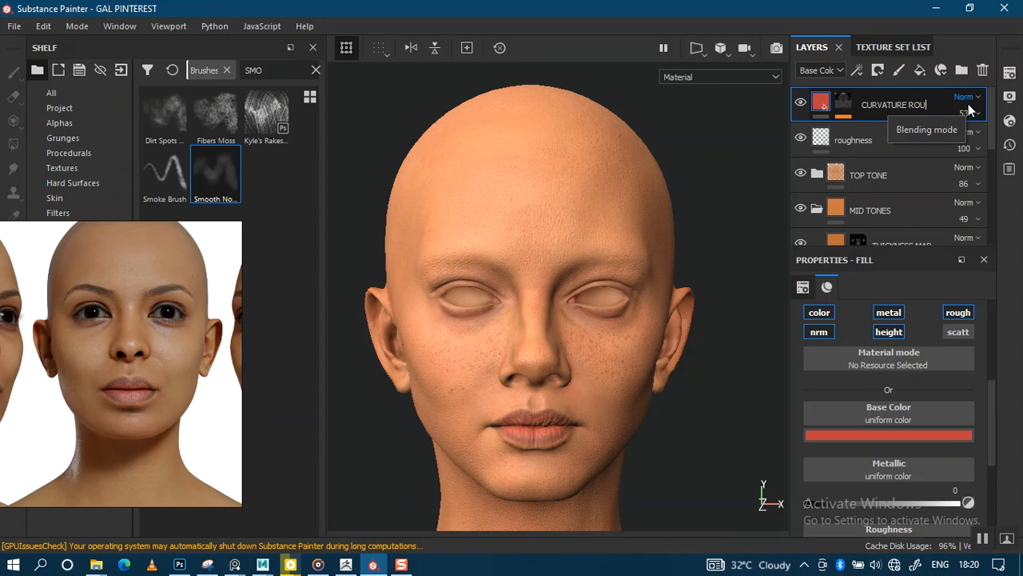
{"action": "type", "text": "OUGHNESS"}
{"action": "key", "text": "Return"}
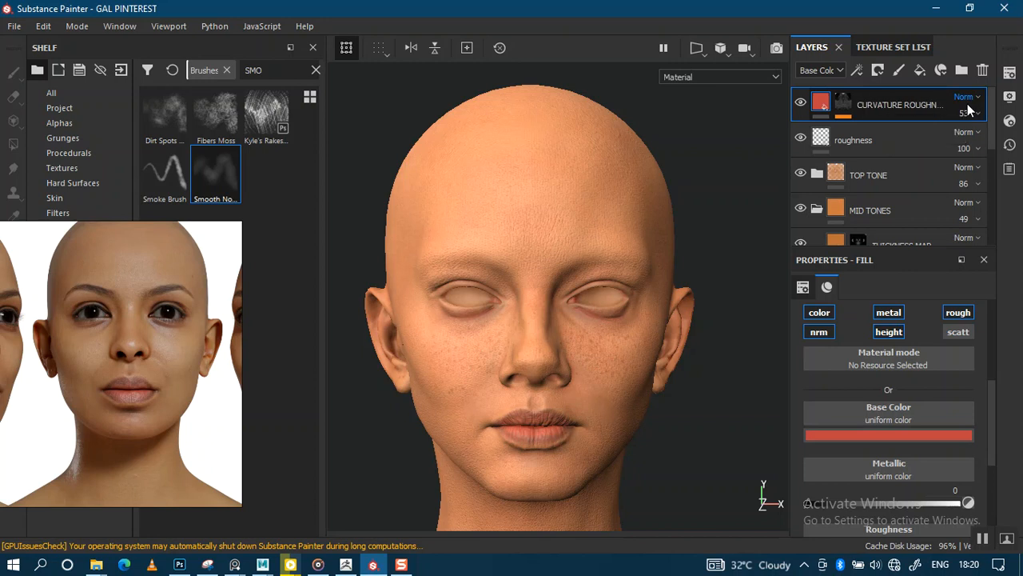
Turn off the color, normal, height and metallic channels of the CURVATURE ROUGHNESS layer, leaving only roughness
{"action": "left_click", "coordinate": [821, 313]}
{"action": "left_click", "coordinate": [823, 336]}
{"action": "left_click", "coordinate": [885, 333]}
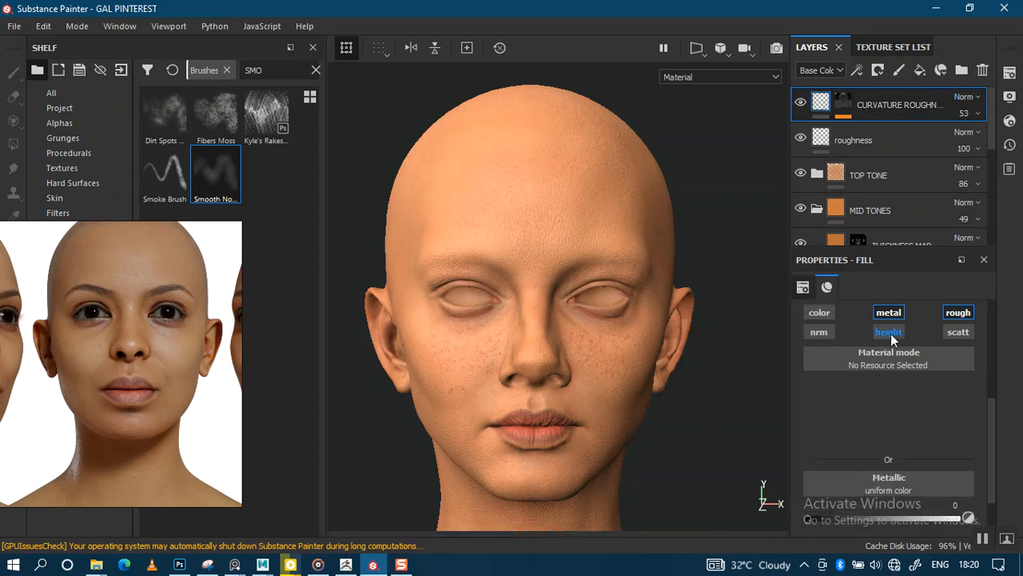
{"action": "left_click", "coordinate": [889, 312]}
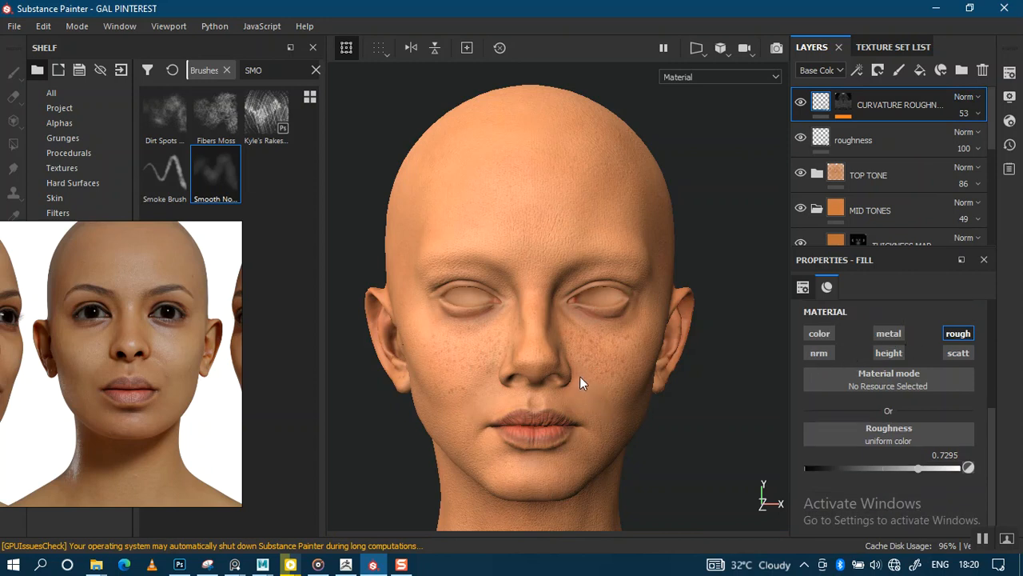
Hide the plain roughness layer and inspect the face with only the curvature roughness applied
{"action": "scroll", "coordinate": [617, 336], "scroll_direction": "up", "scroll_amount": 1}
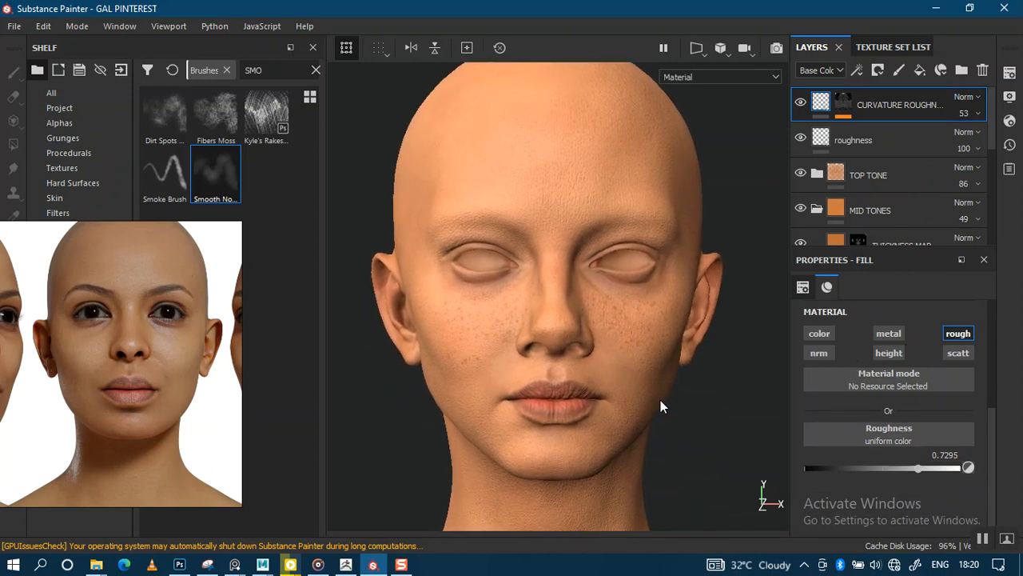
{"action": "scroll", "coordinate": [640, 395], "scroll_direction": "up", "scroll_amount": 1}
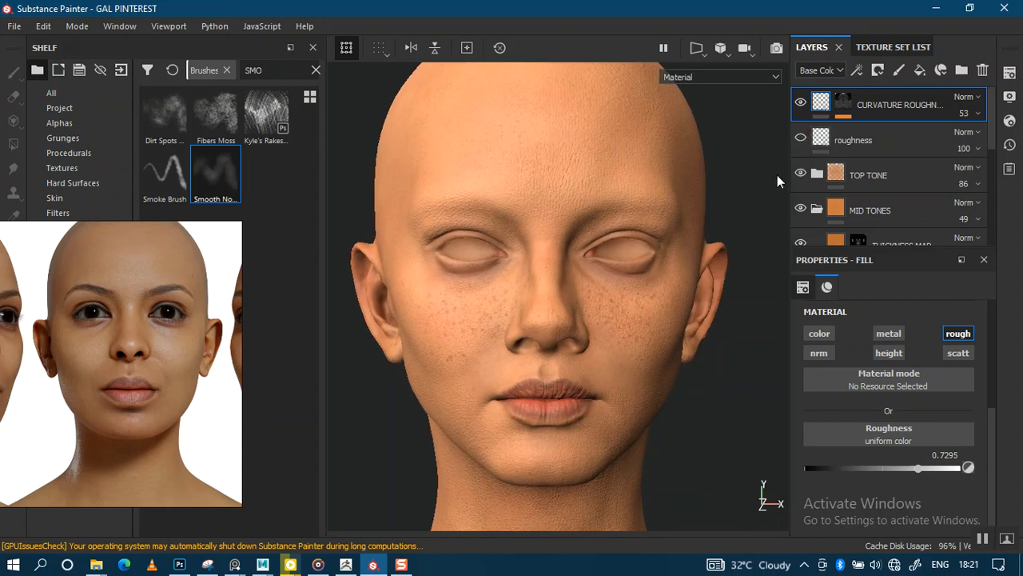
{"action": "scroll", "coordinate": [646, 381], "scroll_direction": "up", "scroll_amount": 2}
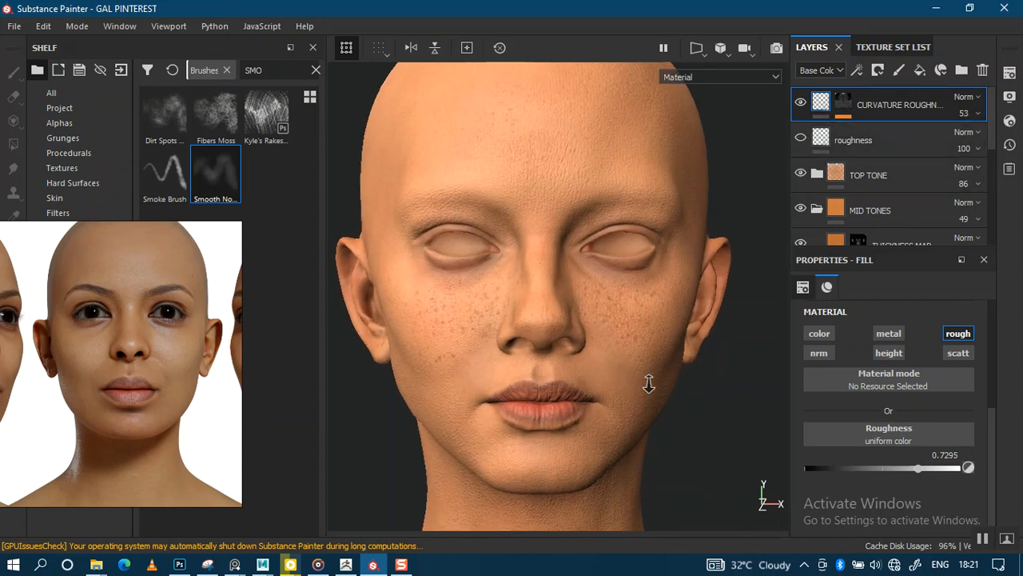
{"action": "left_click_drag", "start_coordinate": [659, 337], "coordinate": [691, 320], "text": "alt"}
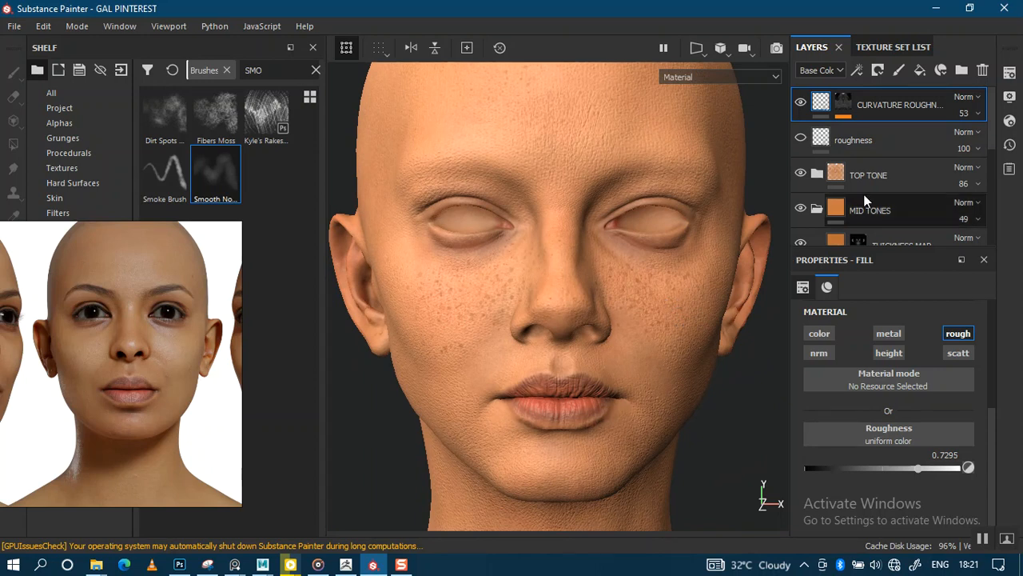
Raise the CURVATURE ROUGHNESS layer's opacity to 100 and check the face up close
{"action": "left_click", "coordinate": [974, 113]}
{"action": "left_click_drag", "start_coordinate": [983, 141], "coordinate": [1020, 142]}
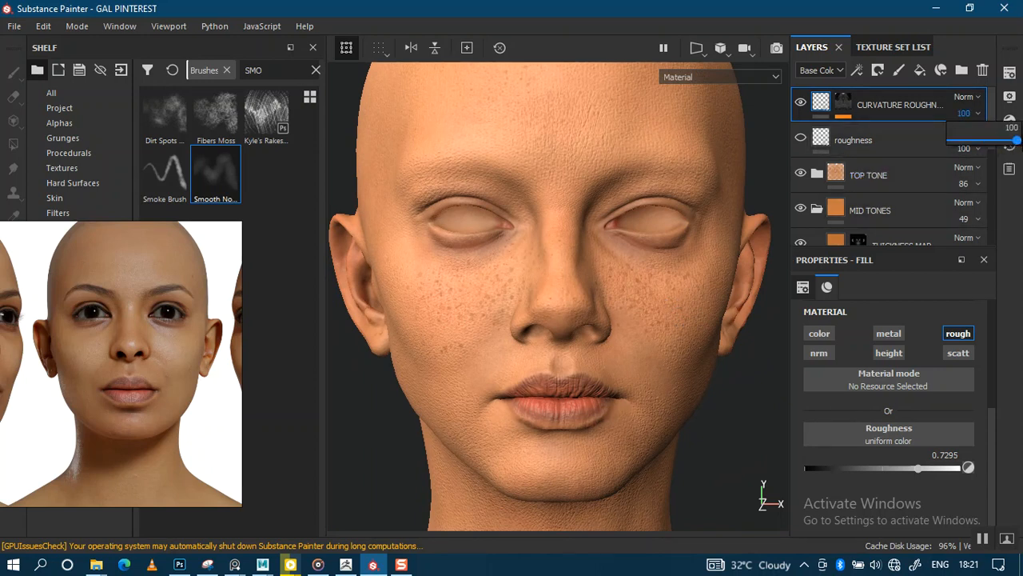
{"action": "scroll", "coordinate": [591, 286], "scroll_direction": "up", "scroll_amount": 2}
{"action": "middle_click_drag", "start_coordinate": [587, 294], "coordinate": [597, 285], "text": "alt"}
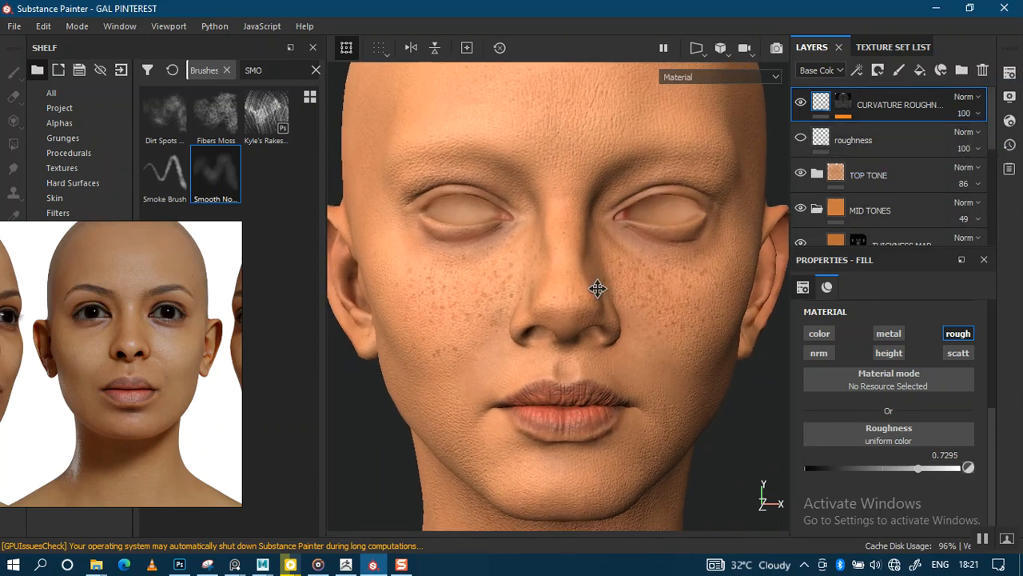
Cycle through the single-channel views and display only the Roughness channel on the head
{"action": "mouse_move", "coordinate": [597, 285]}
{"action": "right_mouse_down", "text": "alt"}
{"action": "mouse_move", "coordinate": [589, 343]}
{"action": "mouse_move", "coordinate": [590, 294]}
{"action": "right_mouse_up", "text": "alt"}
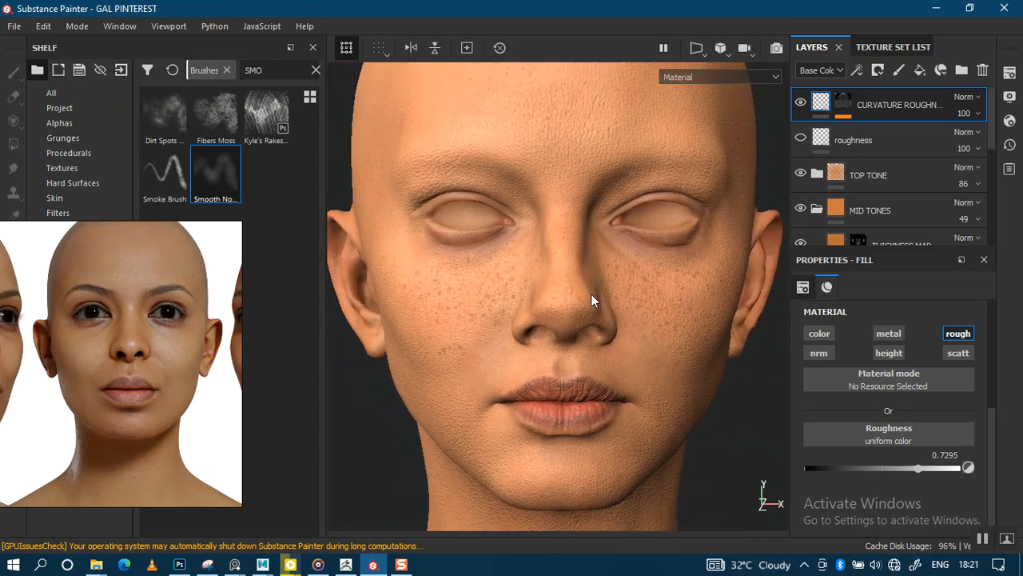
{"action": "key", "text": "c"}
{"action": "key", "text": "c"}
{"action": "key", "text": "c"}
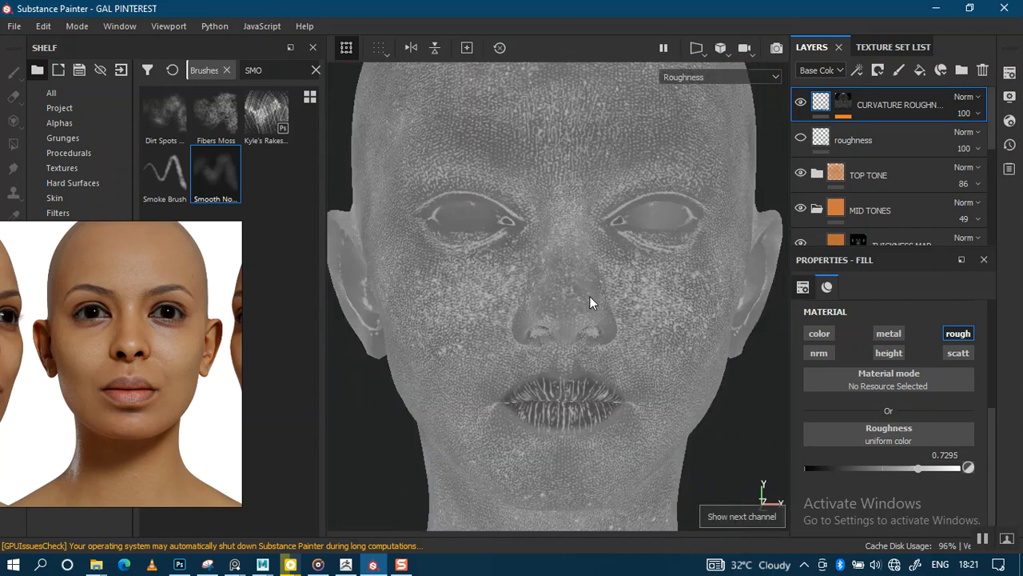
{"action": "key", "text": "c"}
{"action": "key", "text": "c"}
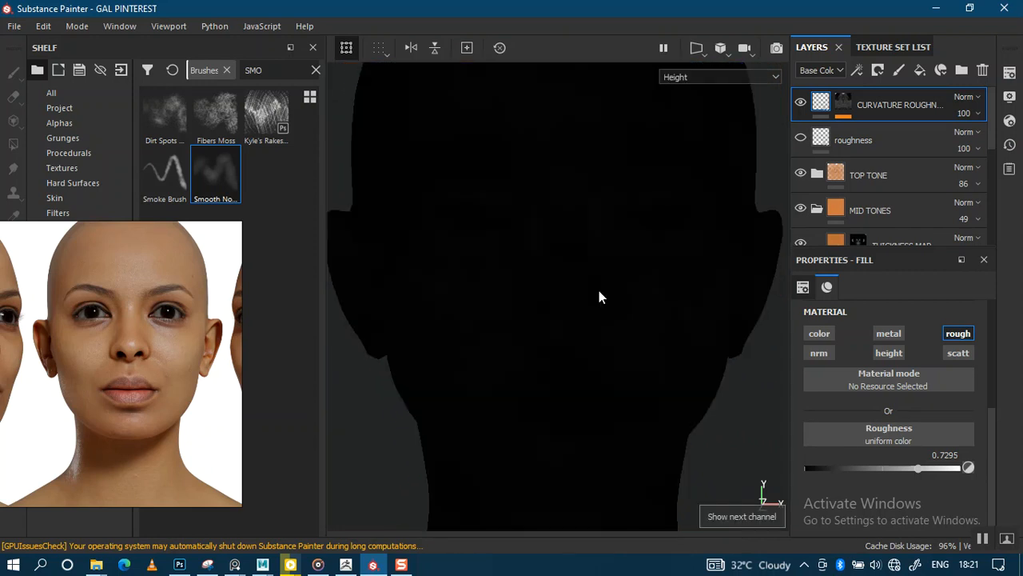
{"action": "key", "text": "c"}
{"action": "key", "text": "c"}
{"action": "key", "text": "c"}
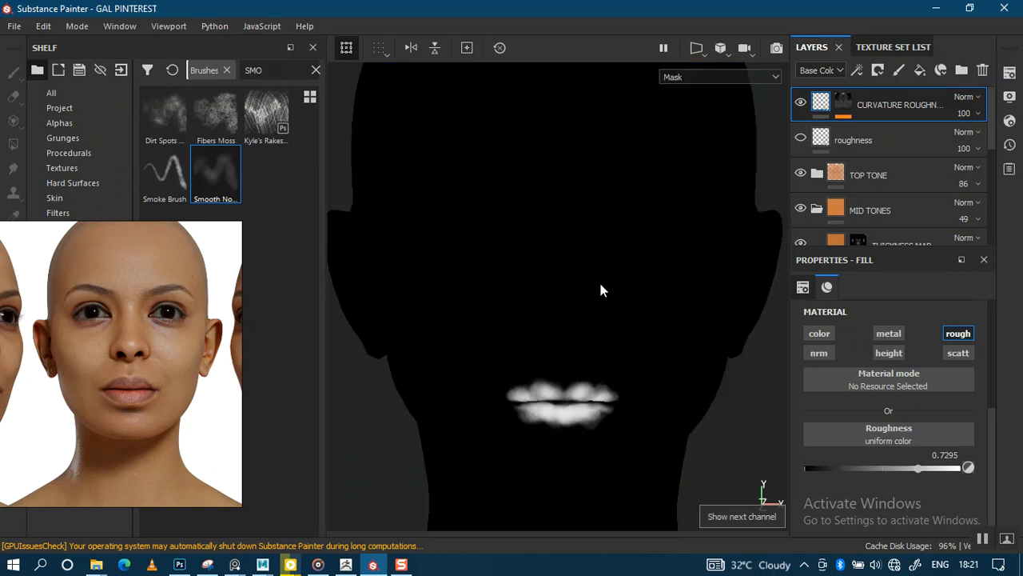
{"action": "key", "text": "c"}
{"action": "key", "text": "c"}
{"action": "key", "text": "c"}
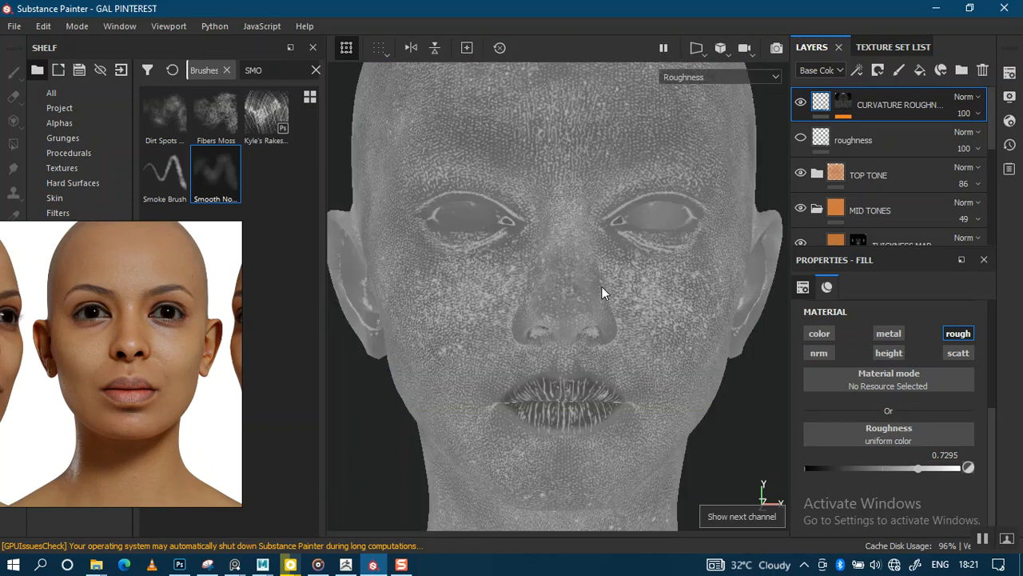
Examine the roughness pattern on the neck, cheeks, nose, eyes and forehead in the Roughness channel view
{"action": "right_click_drag", "start_coordinate": [578, 325], "coordinate": [570, 264], "text": "alt"}
{"action": "middle_click_drag", "start_coordinate": [598, 305], "coordinate": [604, 199], "text": "alt"}
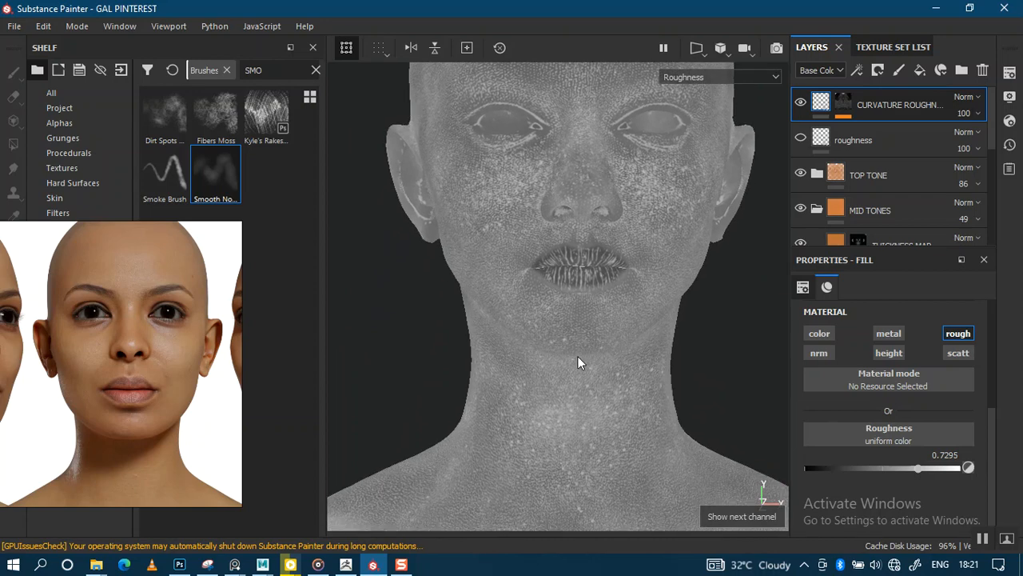
{"action": "right_click_drag", "start_coordinate": [578, 358], "coordinate": [574, 308], "text": "alt"}
{"action": "middle_click_drag", "start_coordinate": [574, 305], "coordinate": [588, 225], "text": "alt"}
{"action": "right_click_drag", "start_coordinate": [582, 304], "coordinate": [568, 365], "text": "alt"}
{"action": "left_click_drag", "start_coordinate": [569, 365], "coordinate": [565, 342], "text": "alt"}
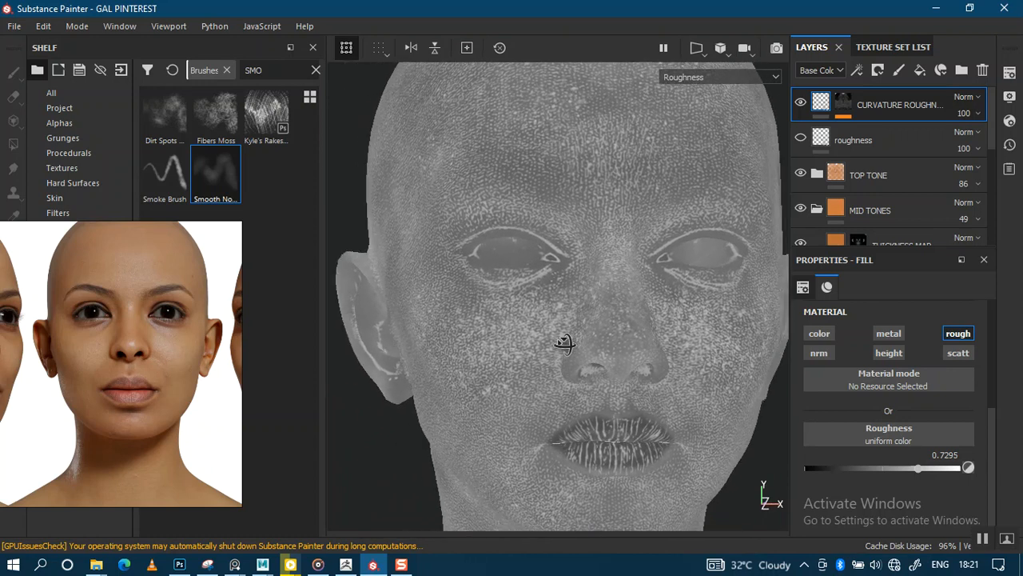
{"action": "right_click_drag", "start_coordinate": [564, 342], "coordinate": [600, 400], "text": "alt"}
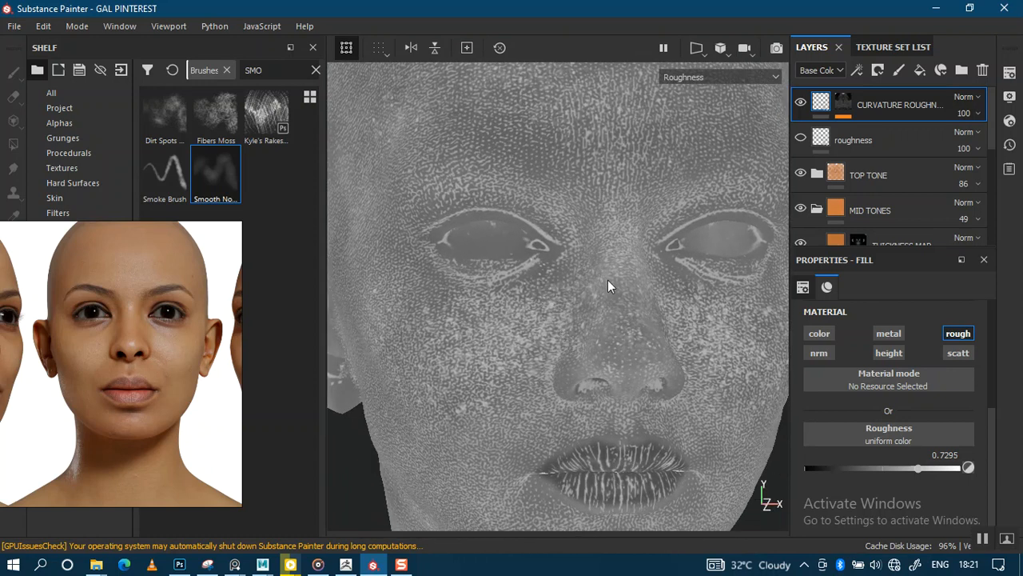
{"action": "right_click_drag", "start_coordinate": [608, 280], "coordinate": [602, 189], "text": "alt"}
{"action": "middle_click_drag", "start_coordinate": [592, 266], "coordinate": [581, 341], "text": "alt"}
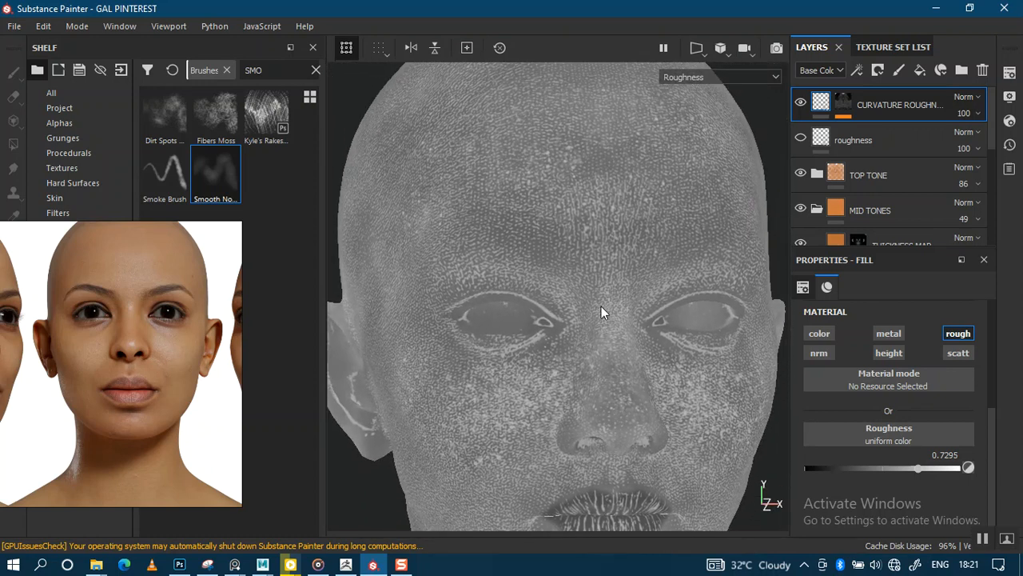
{"action": "right_click_drag", "start_coordinate": [583, 329], "coordinate": [629, 403], "text": "alt"}
{"action": "mouse_move", "coordinate": [589, 373]}
{"action": "left_mouse_down", "text": "alt"}
{"action": "mouse_move", "coordinate": [581, 377]}
{"action": "mouse_move", "coordinate": [581, 367]}
{"action": "left_mouse_up", "text": "alt"}
{"action": "middle_click_drag", "start_coordinate": [582, 338], "coordinate": [586, 294], "text": "alt"}
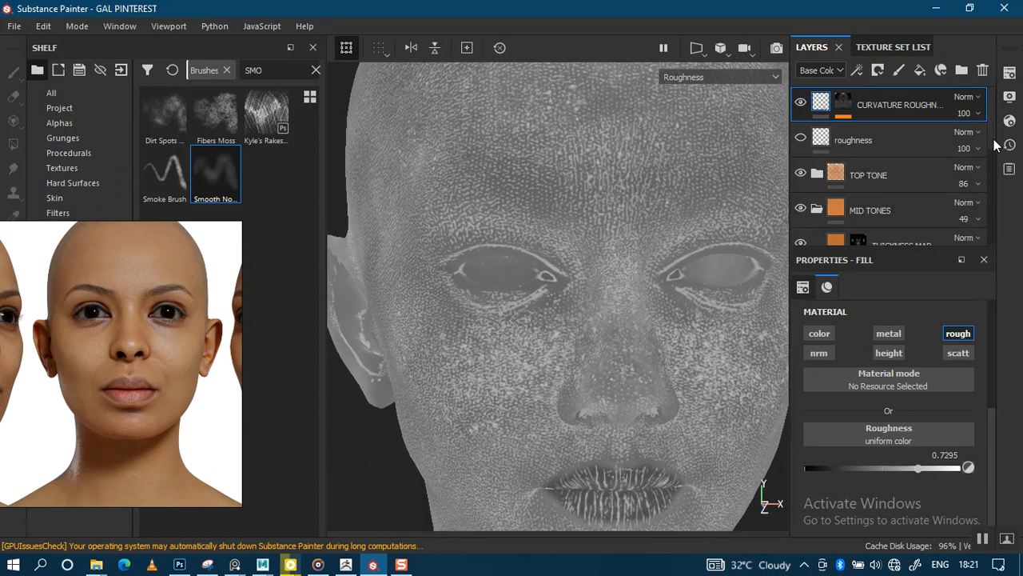
Look through the layer stack, collapse the MID TONES group and expand the TOP TONE group
{"action": "scroll", "coordinate": [991, 188], "scroll_direction": "down", "scroll_amount": 3}
{"action": "scroll", "coordinate": [993, 192], "scroll_direction": "down", "scroll_amount": 1}
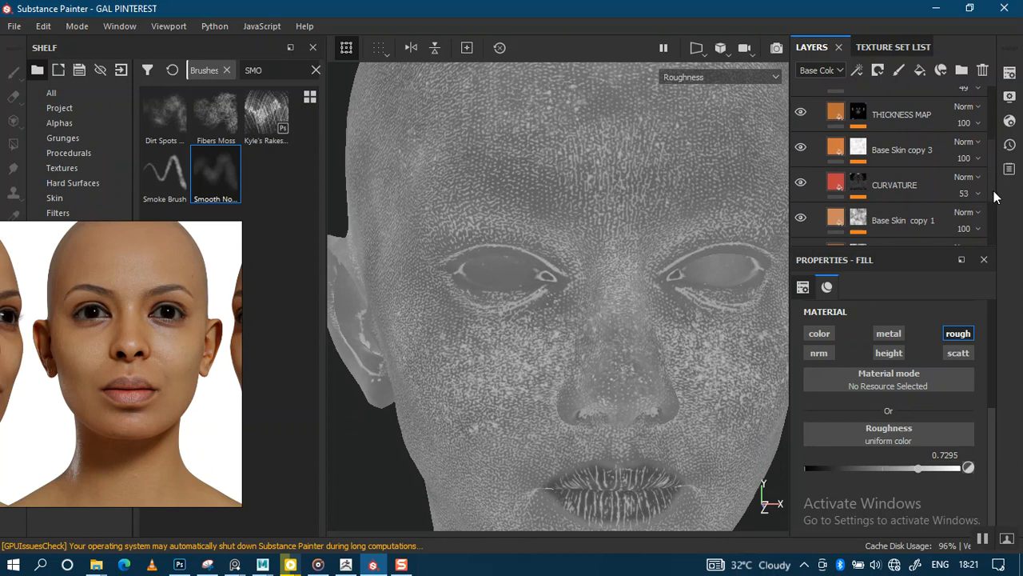
{"action": "scroll", "coordinate": [993, 196], "scroll_direction": "down", "scroll_amount": 2}
{"action": "scroll", "coordinate": [994, 188], "scroll_direction": "up", "scroll_amount": 3}
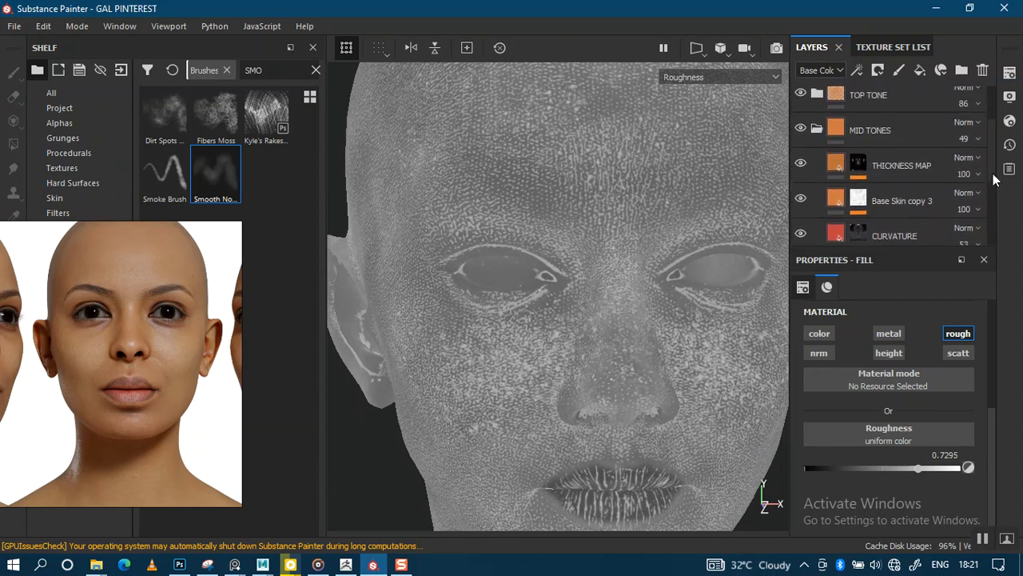
{"action": "left_click", "coordinate": [817, 141]}
{"action": "left_click", "coordinate": [817, 115]}
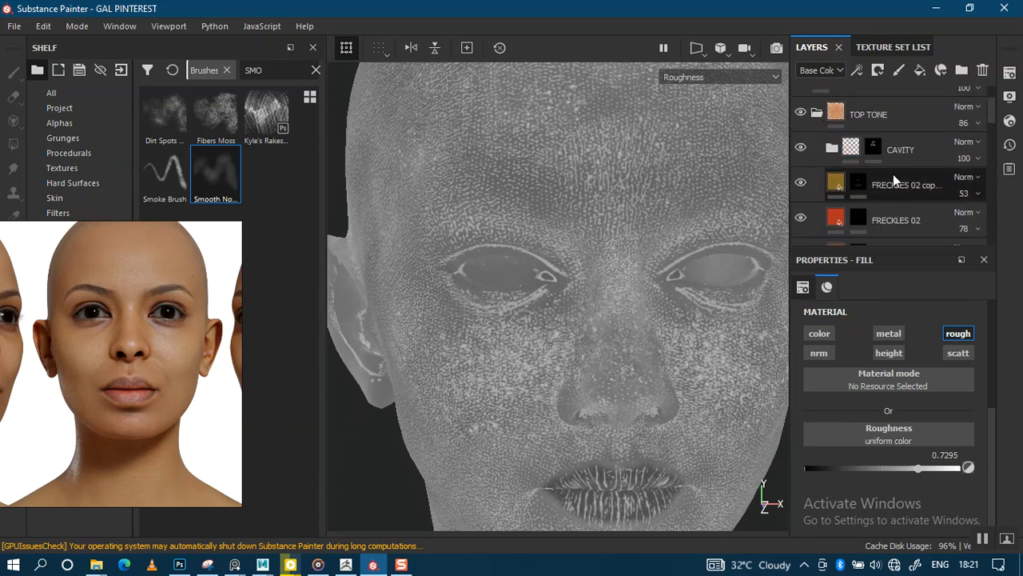
Select the BLENDING TONES layer to review its brush settings, and collapse the TOP TONE group
{"action": "left_click_drag", "start_coordinate": [990, 116], "coordinate": [989, 158]}
{"action": "key", "text": "1"}
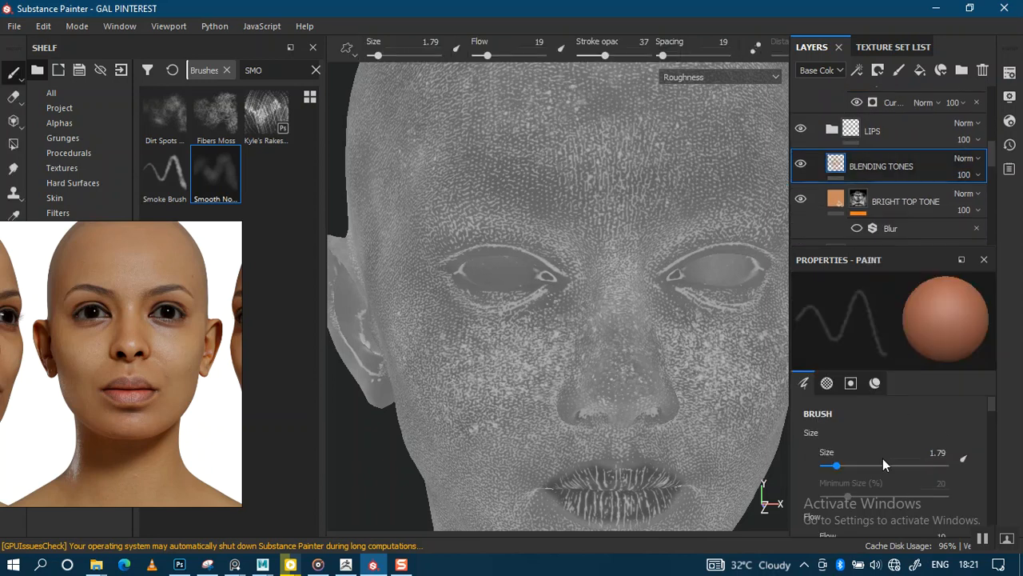
{"action": "left_click_drag", "start_coordinate": [992, 409], "coordinate": [995, 492]}
{"action": "scroll", "coordinate": [994, 492], "scroll_direction": "up", "scroll_amount": 10}
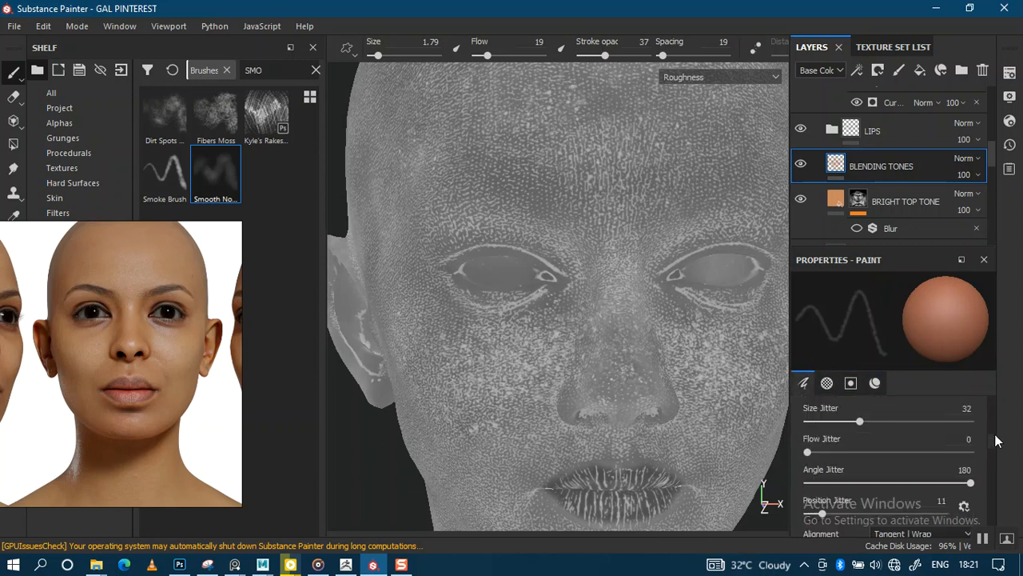
{"action": "left_click_drag", "start_coordinate": [993, 168], "coordinate": [989, 106]}
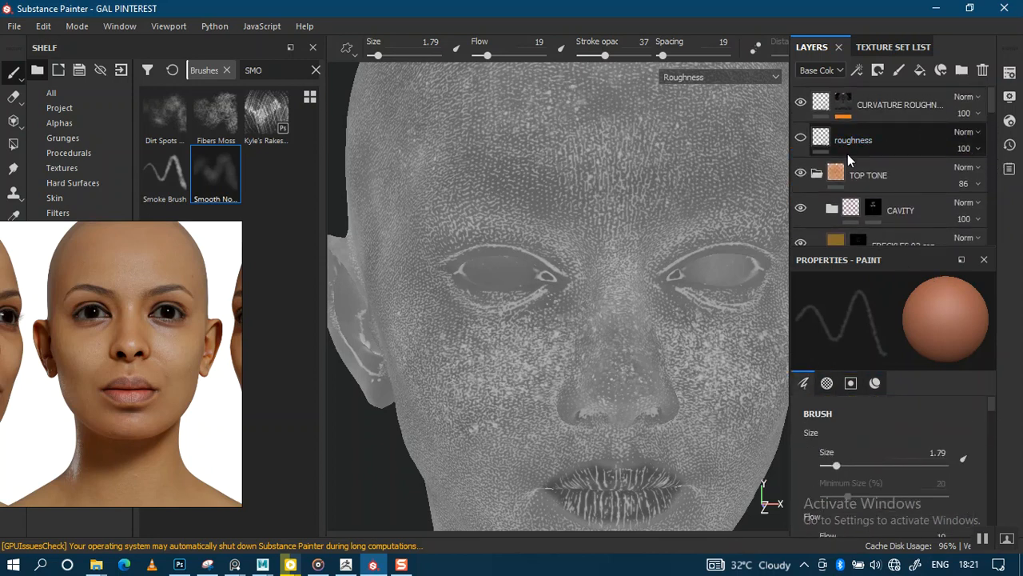
{"action": "left_click", "coordinate": [802, 174]}
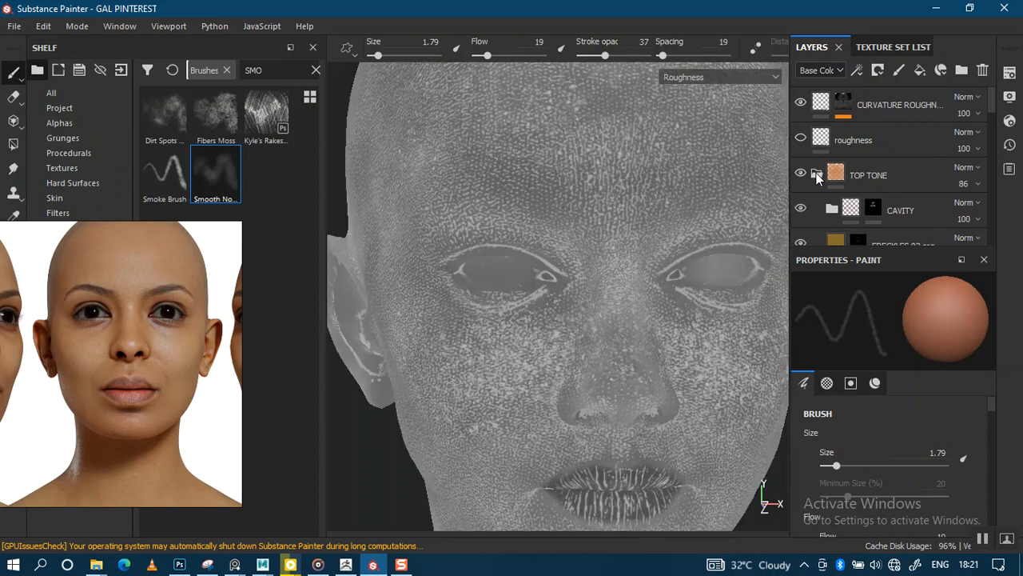
{"action": "left_click", "coordinate": [817, 173]}
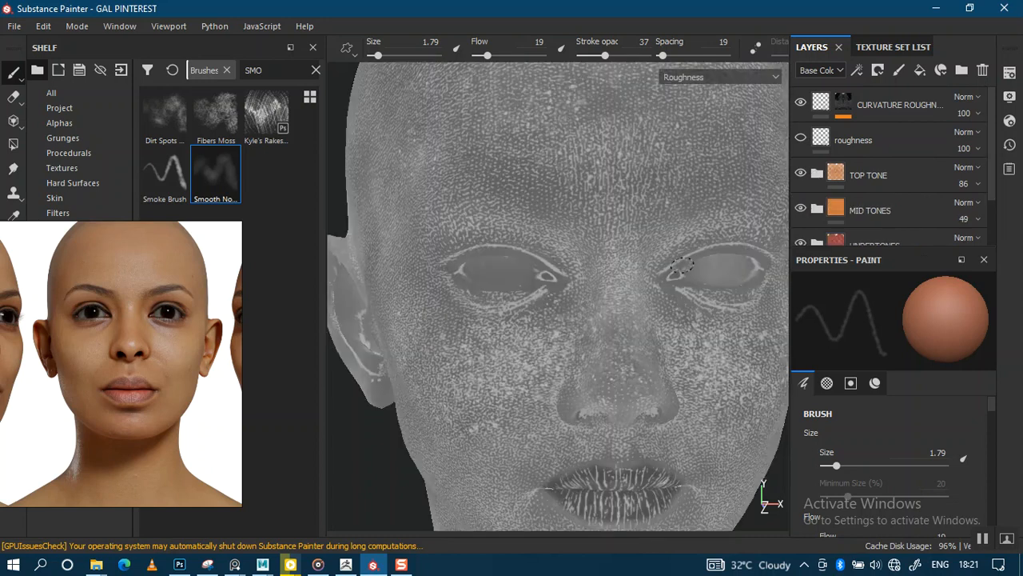
Select the CURVATURE ROUGHNESS layer again and examine the roughness variation across the whole face and head
{"action": "middle_click_drag", "start_coordinate": [567, 250], "coordinate": [533, 274], "text": "alt"}
{"action": "left_click_drag", "start_coordinate": [552, 254], "coordinate": [576, 242], "text": "alt"}
{"action": "middle_click_drag", "start_coordinate": [602, 240], "coordinate": [624, 179], "text": "alt"}
{"action": "right_click_drag", "start_coordinate": [617, 208], "coordinate": [610, 294], "text": "alt"}
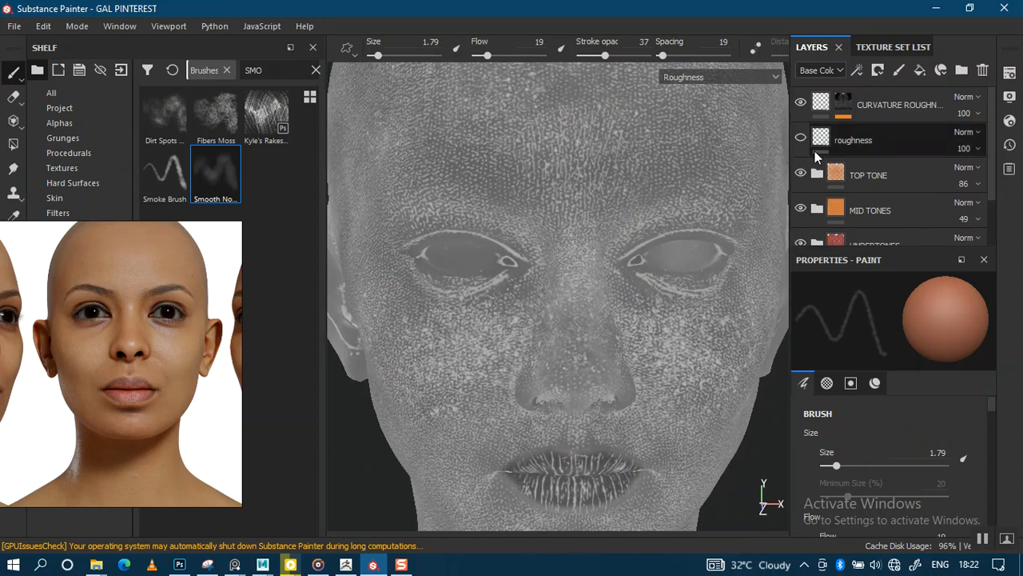
{"action": "scroll", "coordinate": [635, 251], "scroll_direction": "down", "scroll_amount": 5}
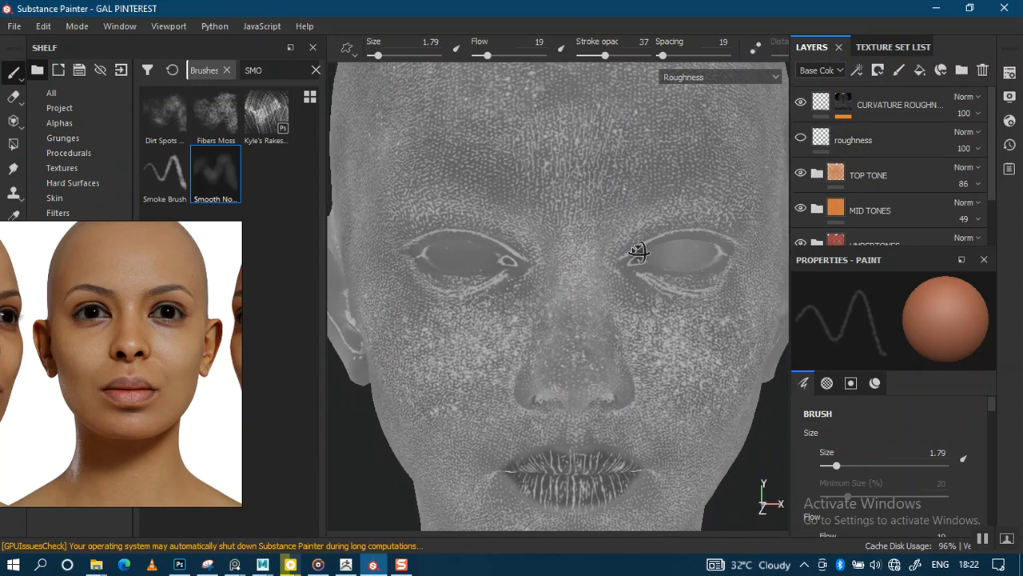
{"action": "scroll", "coordinate": [615, 231], "scroll_direction": "down", "scroll_amount": 2}
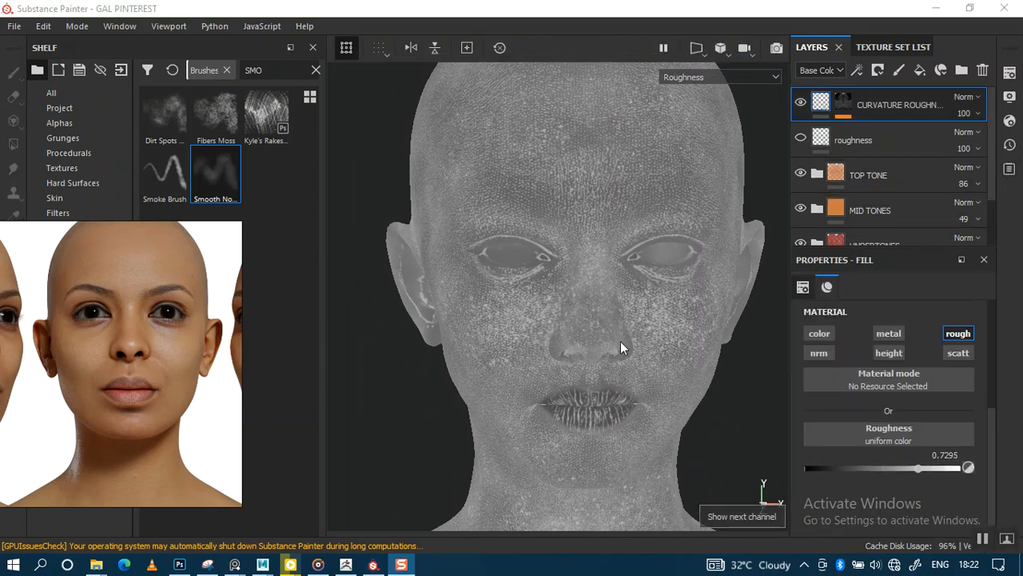
{"action": "right_click_drag", "start_coordinate": [637, 259], "coordinate": [627, 243], "text": "alt"}
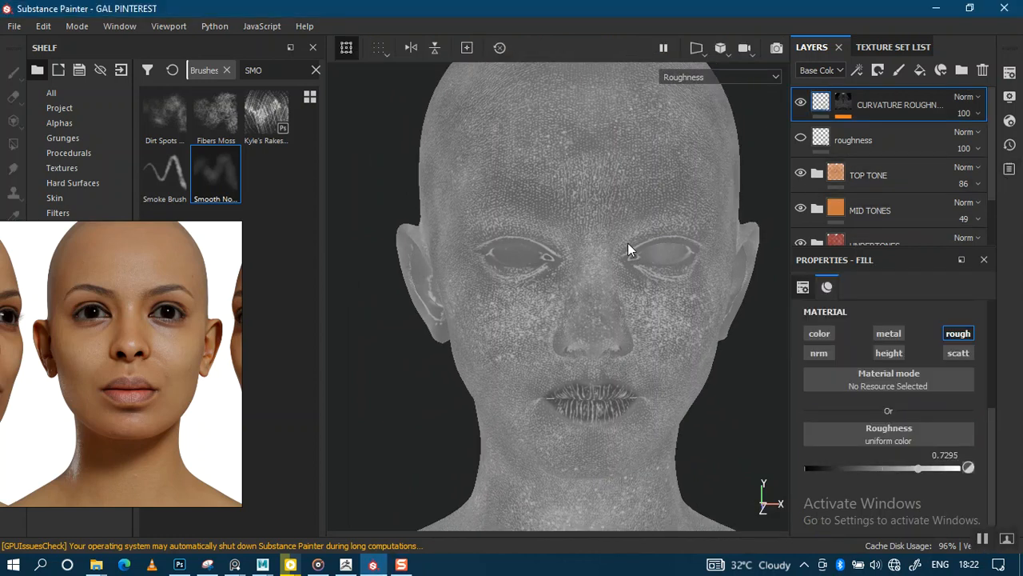
{"action": "middle_click_drag", "start_coordinate": [621, 233], "coordinate": [619, 245], "text": "alt"}
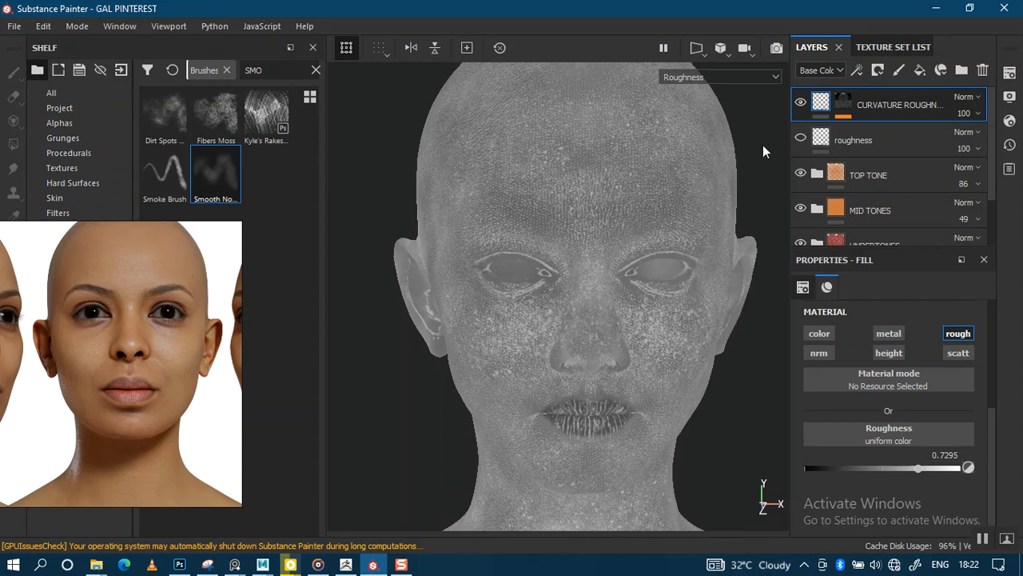
Select the mask of the CURVATURE ROUGHNESS layer and display the Mask channel on the head
{"action": "left_click", "coordinate": [844, 102]}
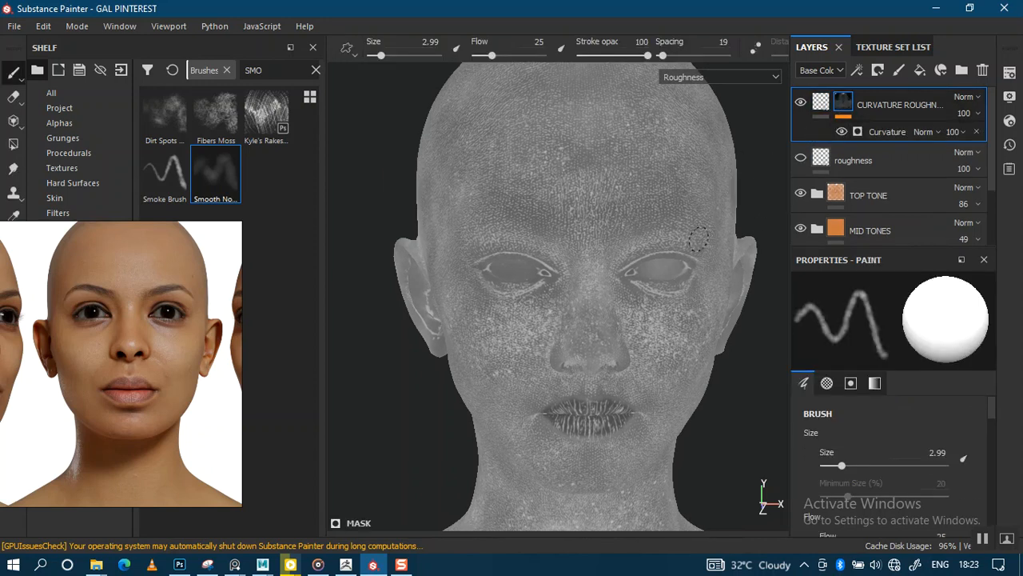
{"action": "key", "text": "c"}
{"action": "key", "text": "c"}
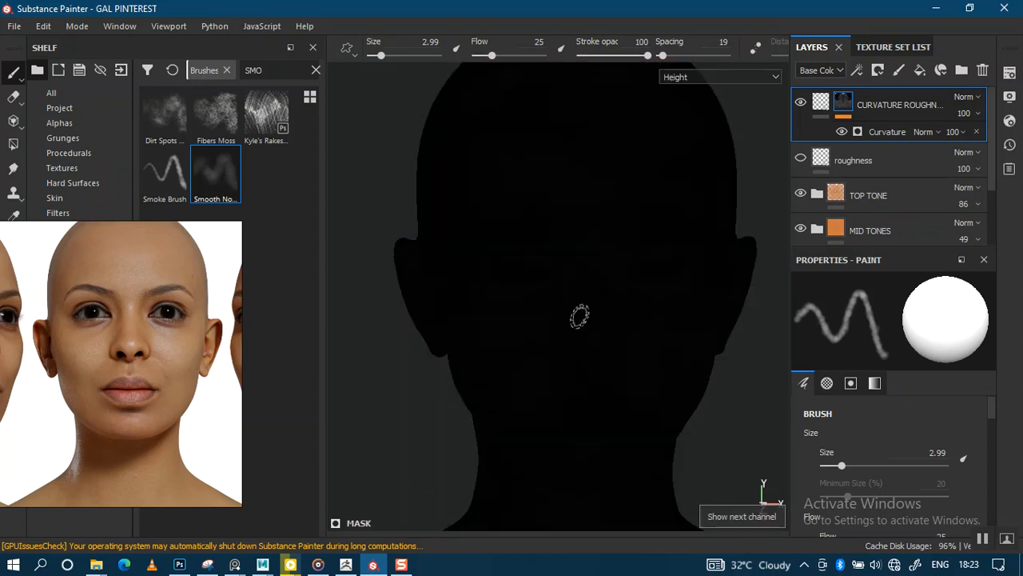
{"action": "key", "text": "c"}
{"action": "key", "text": "c"}
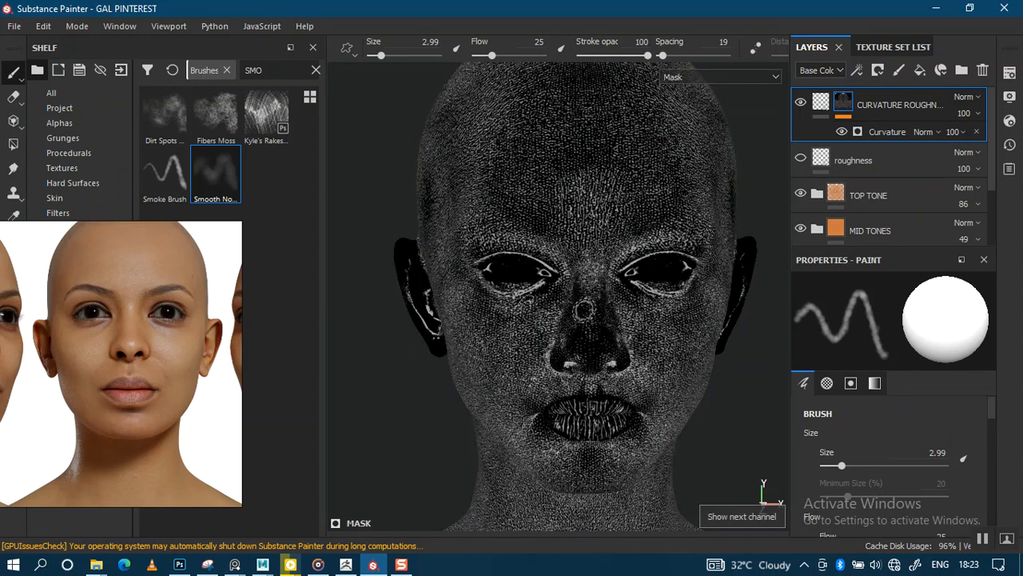
Toggle the Curvature generator off and on to compare the mask with and without it, leaving it visible
{"action": "left_click", "coordinate": [842, 132]}
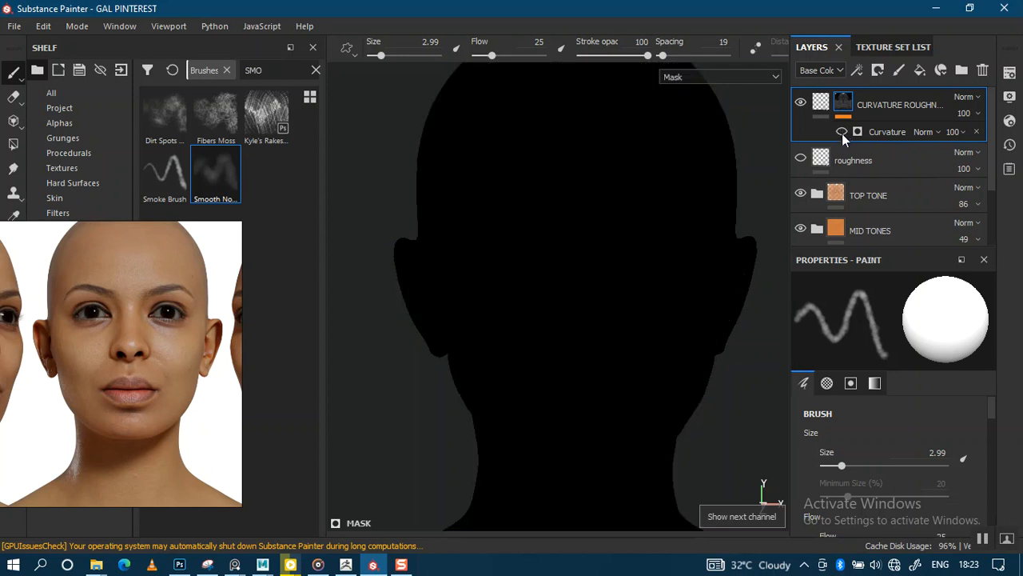
{"action": "left_click", "coordinate": [841, 134]}
{"action": "left_click", "coordinate": [842, 132]}
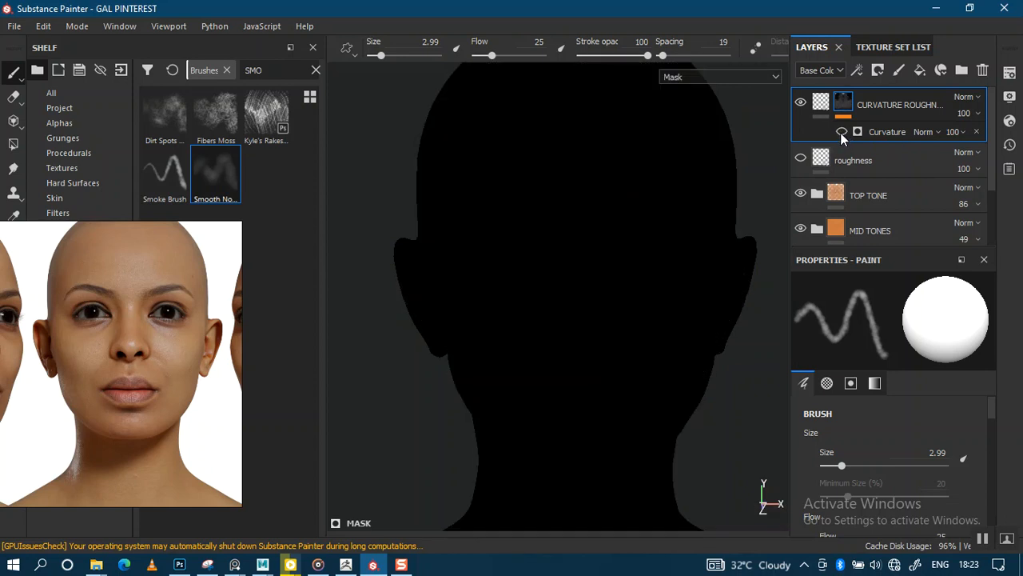
{"action": "left_click", "coordinate": [840, 133]}
{"action": "left_click", "coordinate": [841, 133]}
{"action": "left_click", "coordinate": [840, 133]}
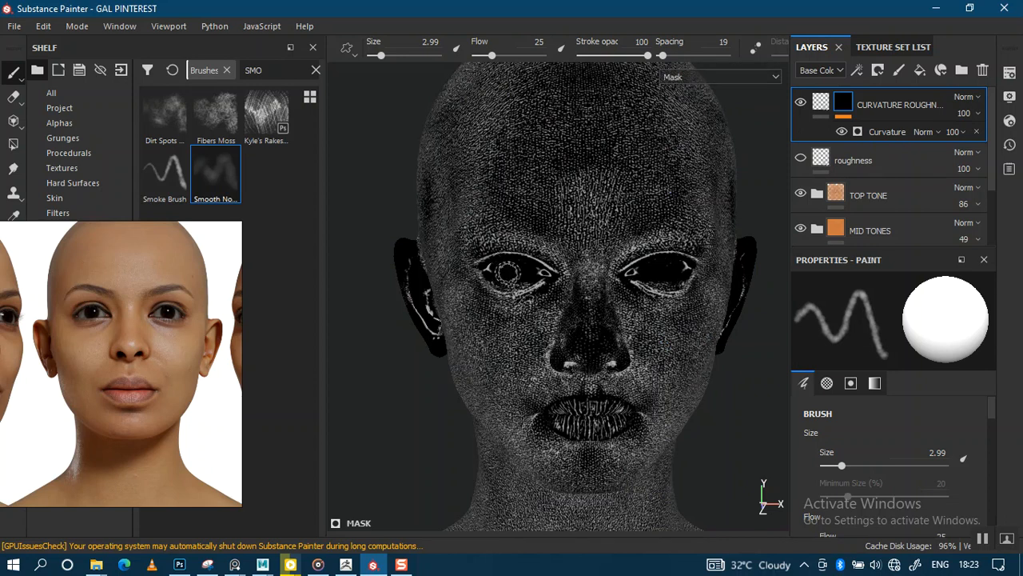
Return to the full material view and add a new fill layer directly beneath the roughness layer
{"action": "key", "text": "m"}
{"action": "left_click", "coordinate": [844, 170]}
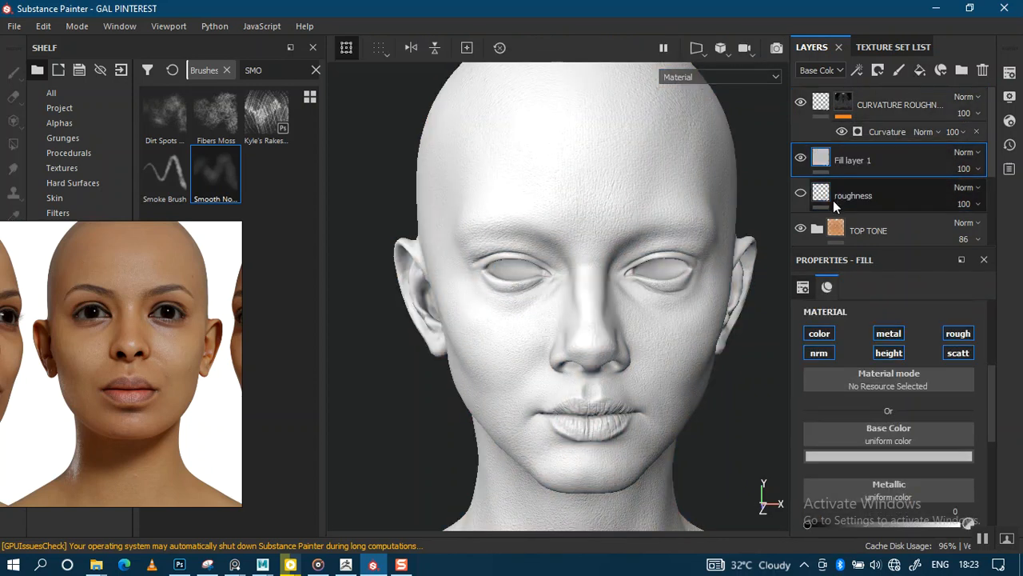
{"action": "left_click_drag", "start_coordinate": [855, 157], "coordinate": [858, 199]}
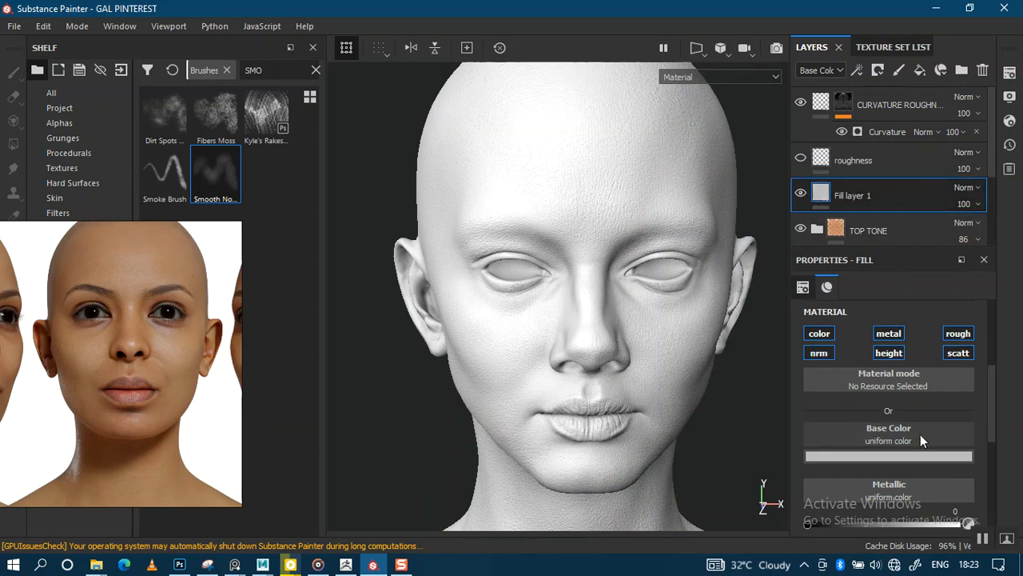
Turn off the metallic, normal, height, roughness and scattering channels of the new fill layer, leaving only color
{"action": "left_click", "coordinate": [888, 333]}
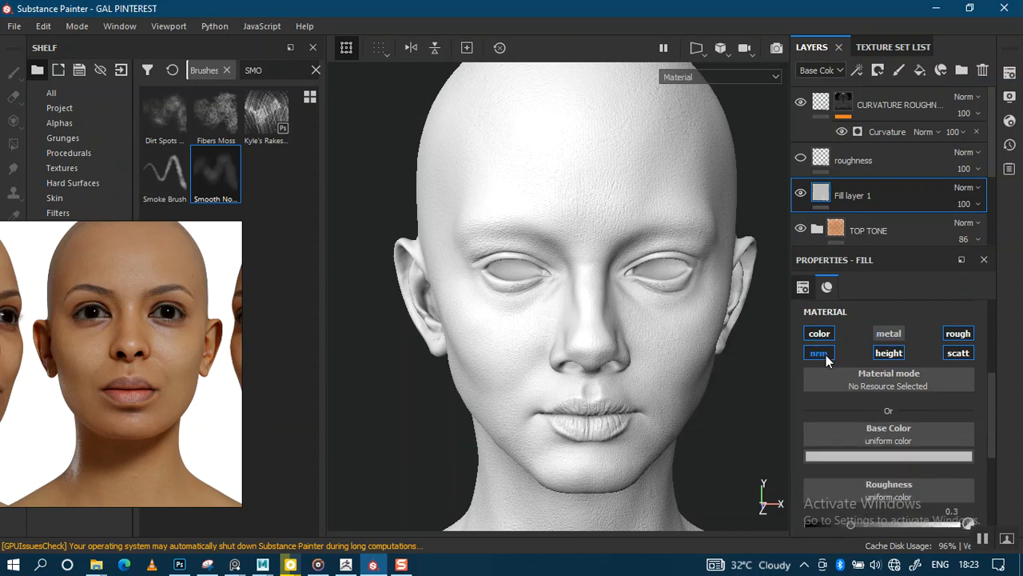
{"action": "left_click", "coordinate": [820, 353]}
{"action": "left_click", "coordinate": [889, 353]}
{"action": "left_click", "coordinate": [958, 333]}
{"action": "left_click", "coordinate": [957, 353]}
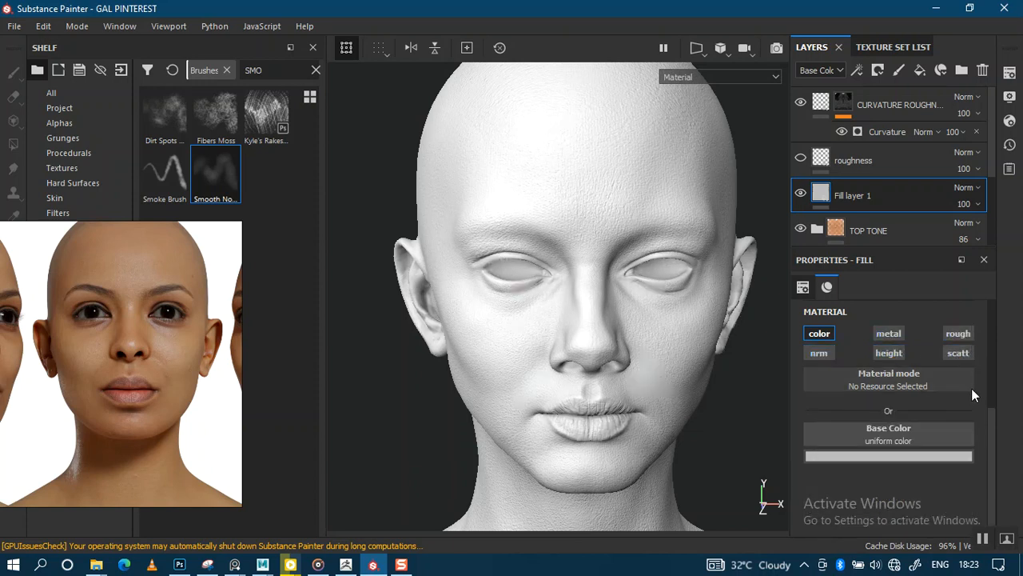
Set the fill layer's base color to a near-black gray and check the skin's highlights up close
{"action": "left_click", "coordinate": [917, 436]}
{"action": "left_click", "coordinate": [904, 452]}
{"action": "left_click", "coordinate": [908, 453]}
{"action": "left_click_drag", "start_coordinate": [851, 352], "coordinate": [794, 407]}
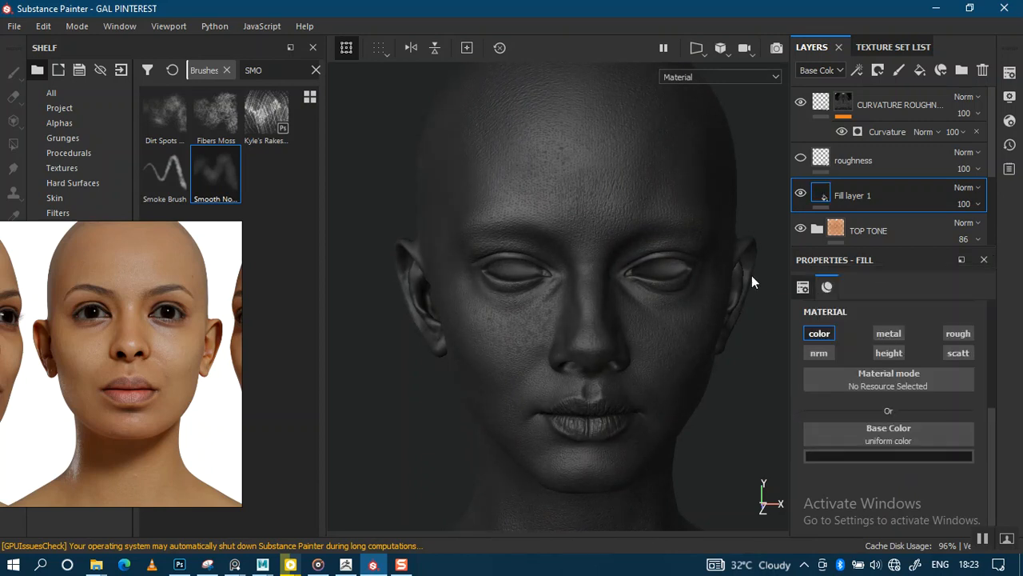
{"action": "scroll", "coordinate": [600, 303], "scroll_direction": "up", "scroll_amount": 5}
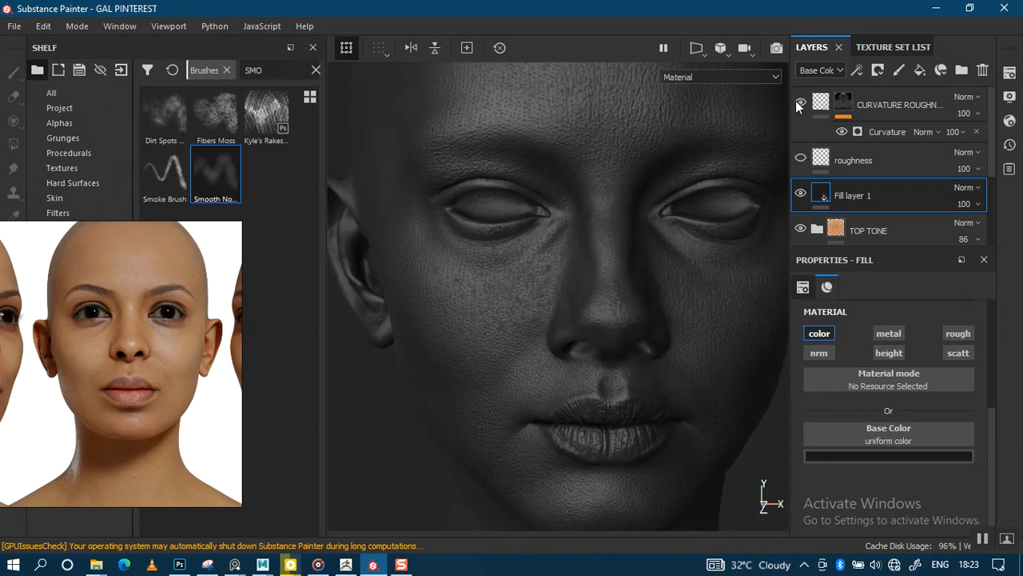
Hide the curvature roughness layer, show the base roughness layer, and examine the base highlights on the face
{"action": "left_click", "coordinate": [799, 158]}
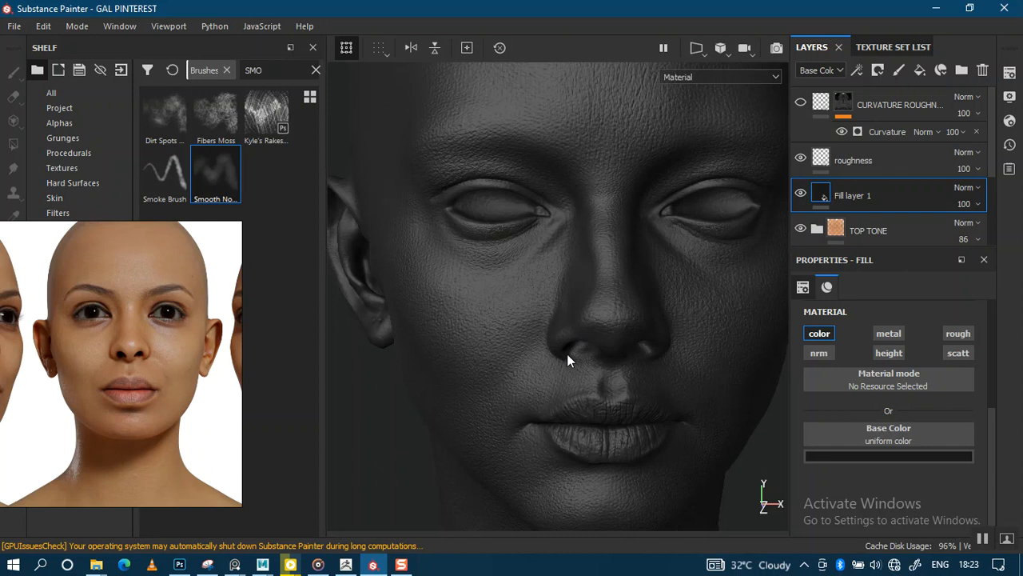
{"action": "scroll", "coordinate": [537, 240], "scroll_direction": "down", "scroll_amount": 4}
{"action": "mouse_move", "coordinate": [539, 219]}
{"action": "middle_mouse_down", "text": "alt"}
{"action": "mouse_move", "coordinate": [544, 176]}
{"action": "mouse_move", "coordinate": [530, 167]}
{"action": "mouse_move", "coordinate": [548, 222]}
{"action": "middle_mouse_up", "text": "alt"}
{"action": "right_click_drag", "start_coordinate": [562, 203], "coordinate": [593, 263], "text": "alt"}
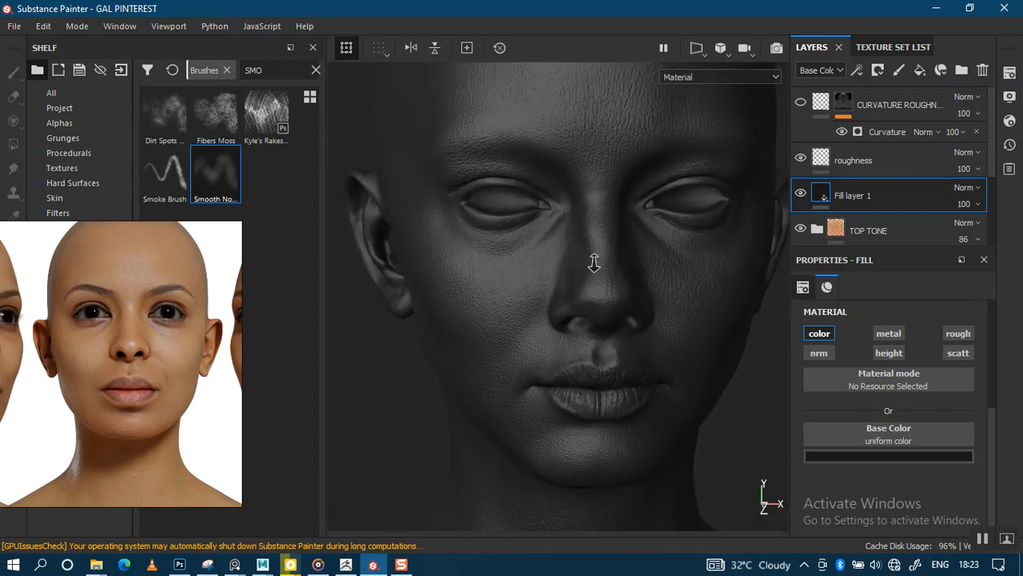
{"action": "left_click_drag", "start_coordinate": [594, 263], "coordinate": [627, 314], "text": "alt"}
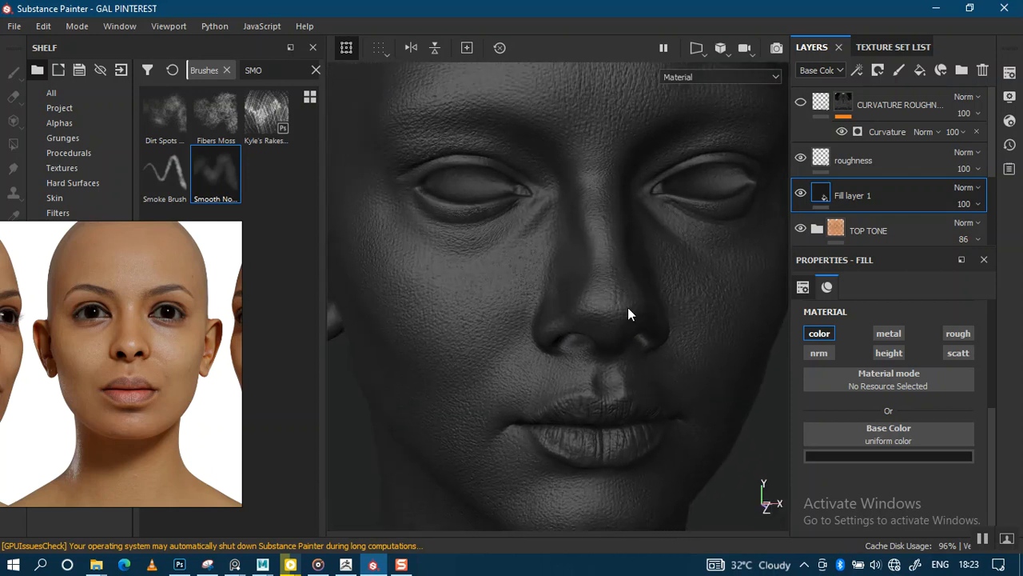
Set the base roughness layer's roughness to 0.6812 and check the softer highlights on the face
{"action": "left_click", "coordinate": [852, 160]}
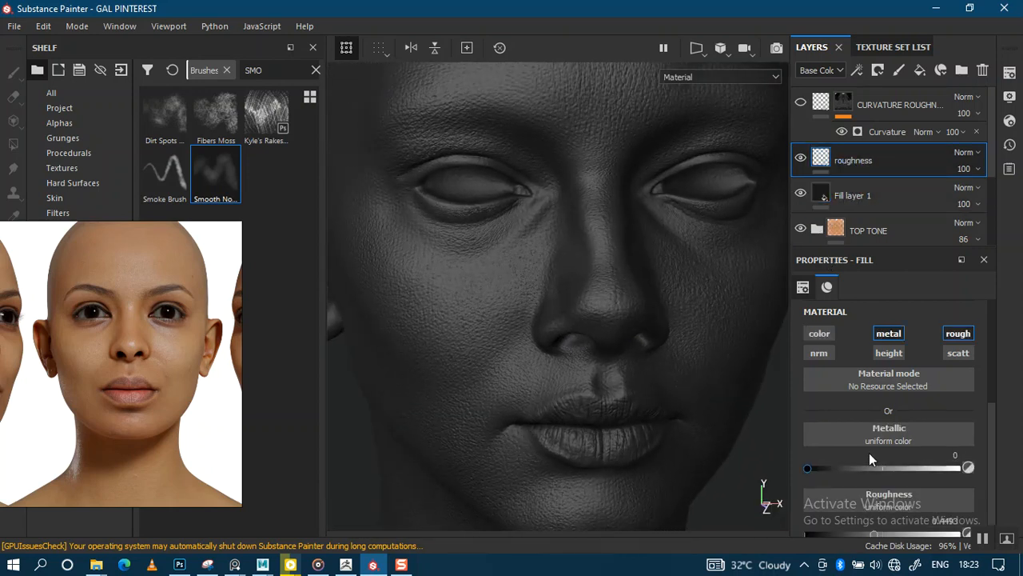
{"action": "scroll", "coordinate": [988, 444], "scroll_direction": "down", "scroll_amount": 1}
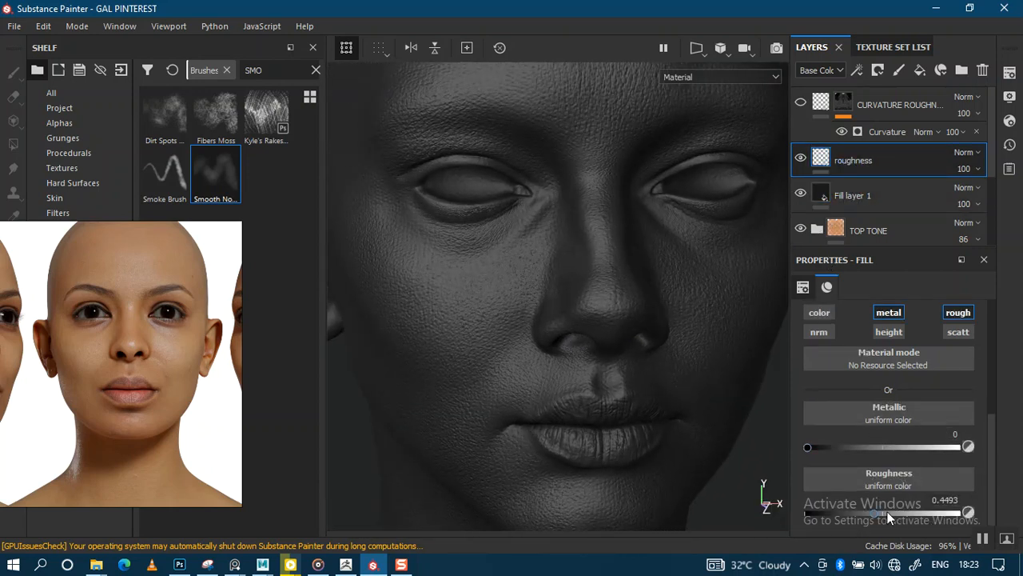
{"action": "mouse_move", "coordinate": [887, 512]}
{"action": "left_mouse_down"}
{"action": "mouse_move", "coordinate": [923, 513]}
{"action": "mouse_move", "coordinate": [901, 513]}
{"action": "left_mouse_up"}
{"action": "right_click_drag", "start_coordinate": [632, 428], "coordinate": [580, 296], "text": "alt"}
{"action": "left_click_drag", "start_coordinate": [580, 296], "coordinate": [609, 297], "text": "alt"}
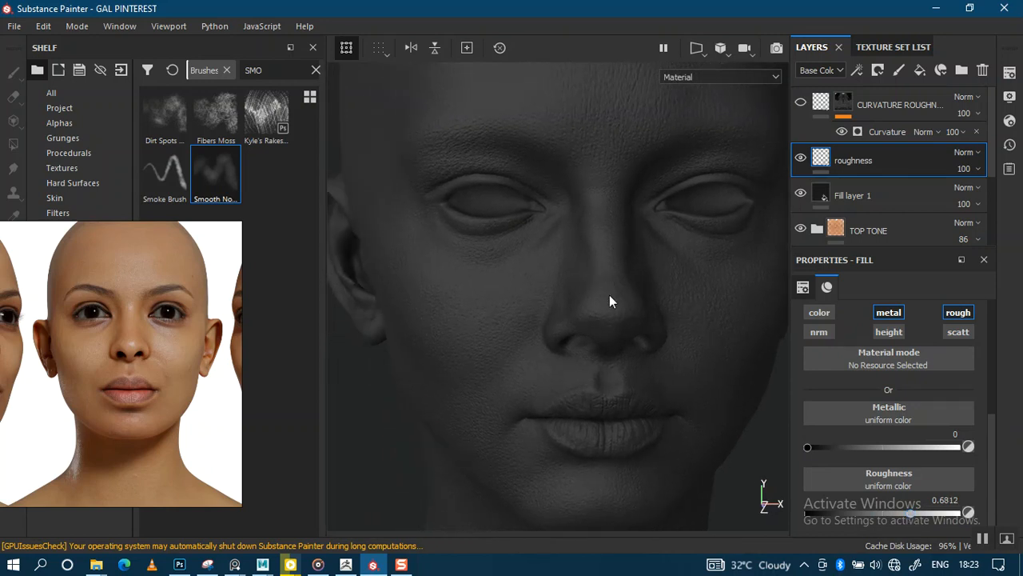
{"action": "middle_click_drag", "start_coordinate": [609, 297], "coordinate": [624, 339], "text": "alt"}
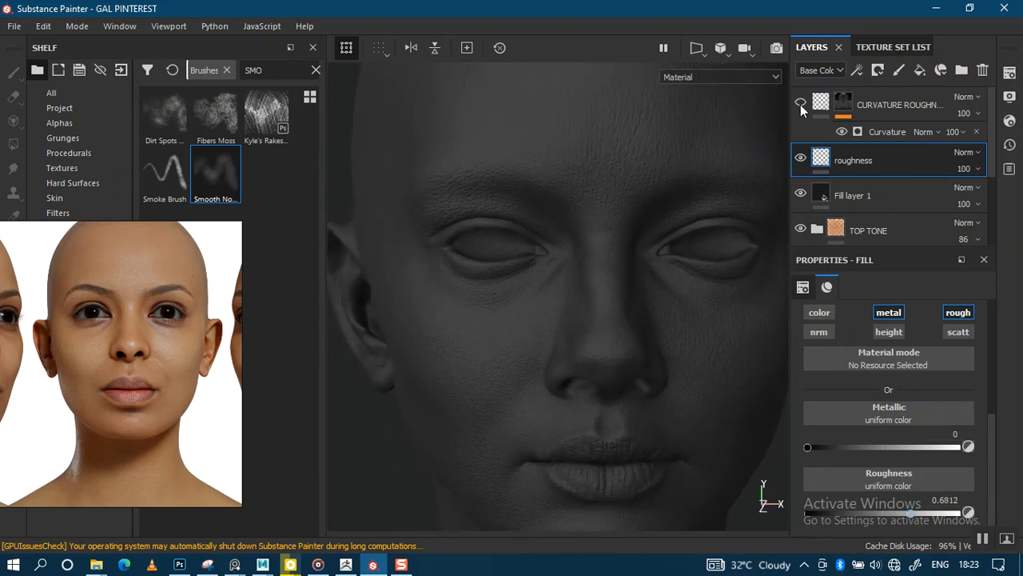
Show the curvature roughness layer, hide the base roughness layer, and inspect the cheek and nose highlights up close
{"action": "right_click_drag", "start_coordinate": [629, 252], "coordinate": [626, 281], "text": "alt"}
{"action": "middle_click_drag", "start_coordinate": [649, 227], "coordinate": [644, 198], "text": "alt"}
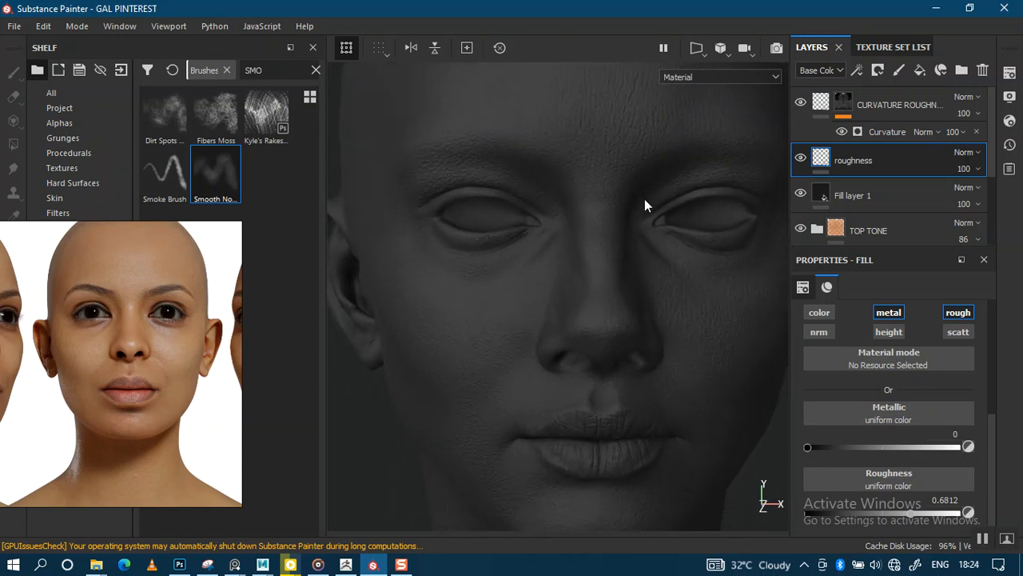
{"action": "left_click", "coordinate": [801, 159]}
{"action": "right_click_drag", "start_coordinate": [628, 242], "coordinate": [627, 211], "text": "alt"}
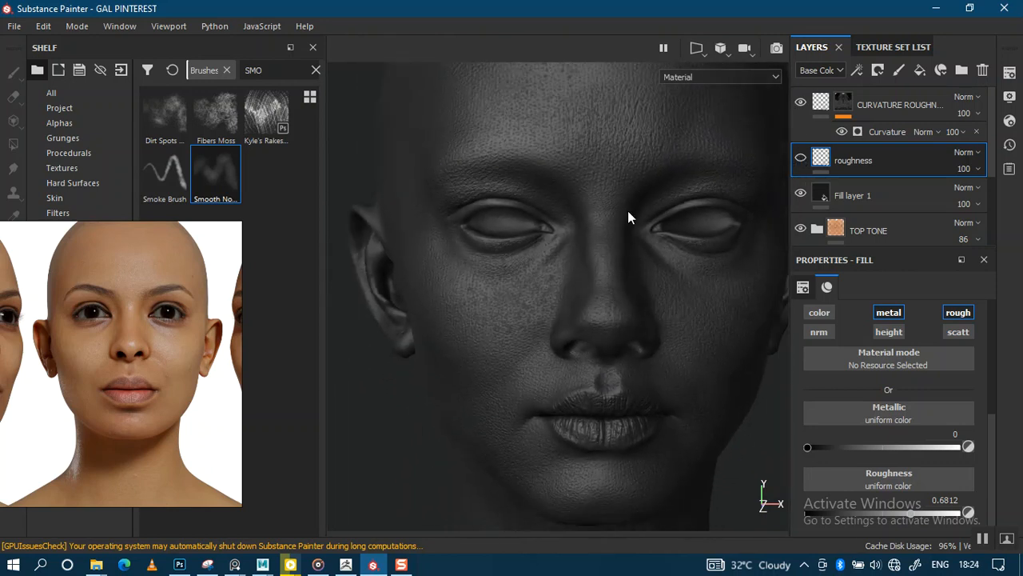
{"action": "middle_click_drag", "start_coordinate": [627, 211], "coordinate": [640, 190], "text": "alt"}
{"action": "right_click_drag", "start_coordinate": [639, 191], "coordinate": [660, 335], "text": "alt"}
{"action": "left_click_drag", "start_coordinate": [660, 336], "coordinate": [675, 280], "text": "alt"}
{"action": "right_click_drag", "start_coordinate": [660, 275], "coordinate": [649, 307], "text": "alt"}
{"action": "left_click_drag", "start_coordinate": [648, 306], "coordinate": [651, 237], "text": "alt"}
{"action": "mouse_move", "coordinate": [652, 237]}
{"action": "right_mouse_down", "text": "alt"}
{"action": "mouse_move", "coordinate": [667, 440]}
{"action": "mouse_move", "coordinate": [598, 256]}
{"action": "mouse_move", "coordinate": [665, 229]}
{"action": "right_mouse_up", "text": "alt"}
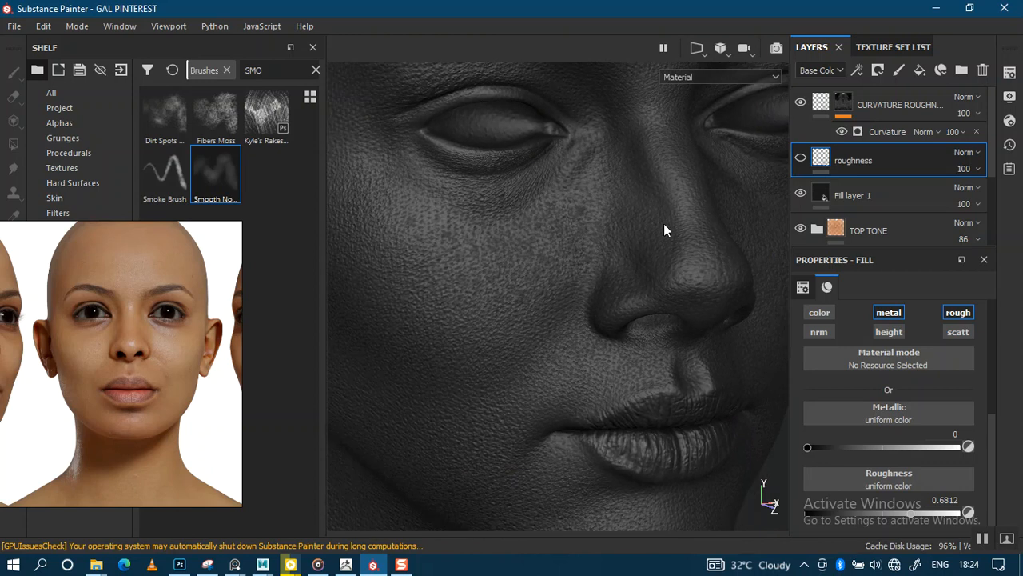
{"action": "left_click_drag", "start_coordinate": [665, 229], "coordinate": [644, 381], "text": "alt"}
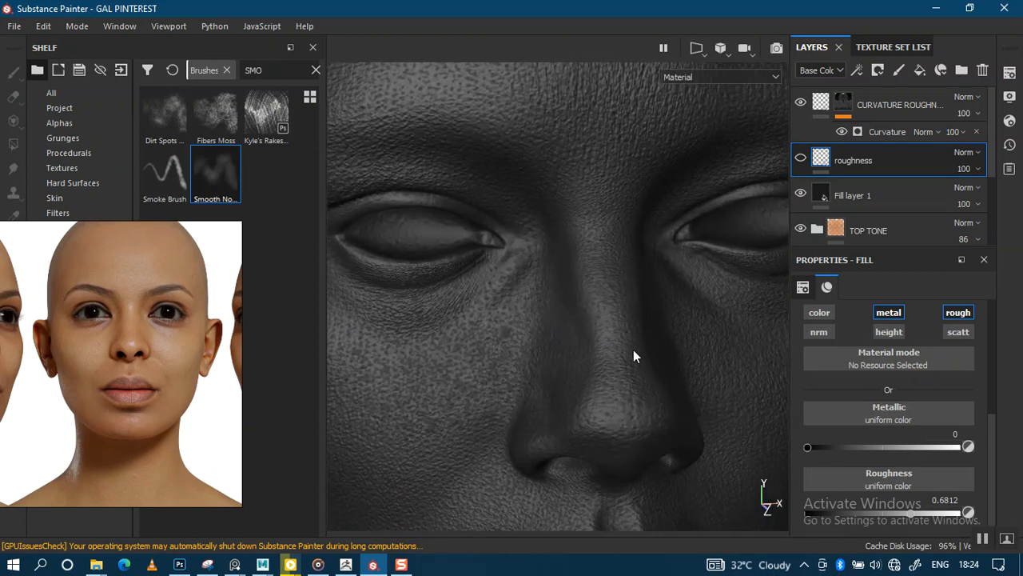
Cycle through the single-channel views to compare the face's roughness map with its normal and height maps
{"action": "key", "text": "c"}
{"action": "key", "text": "c"}
{"action": "key", "text": "c"}
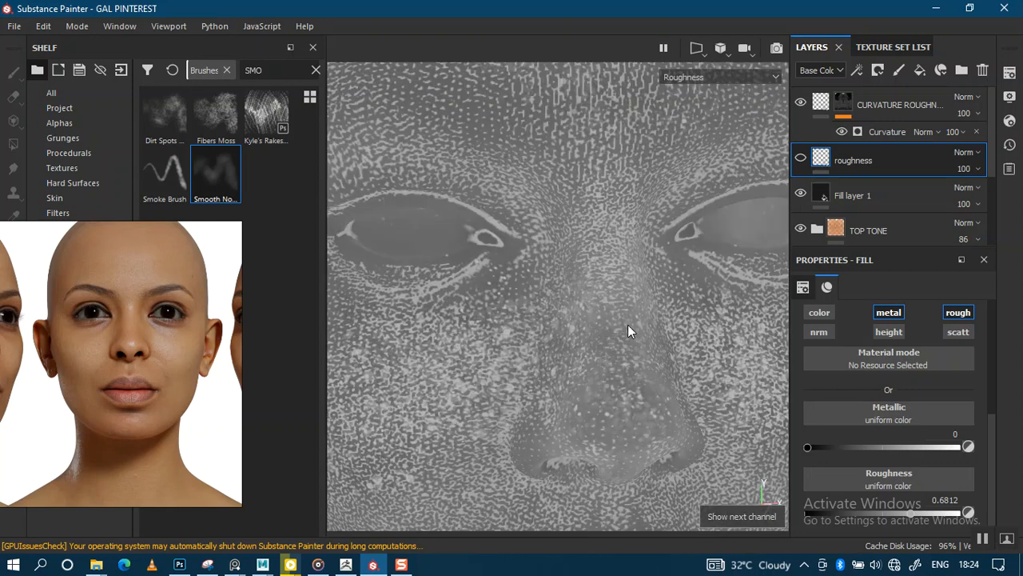
{"action": "right_click_drag", "start_coordinate": [629, 339], "coordinate": [589, 319], "text": "alt"}
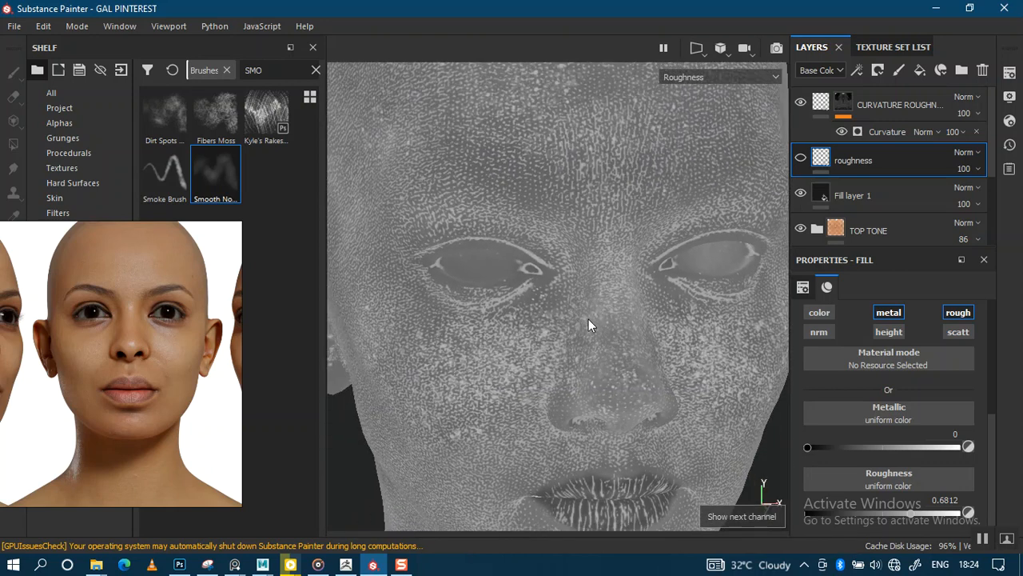
{"action": "key", "text": "c"}
{"action": "key", "text": "c"}
{"action": "key", "text": "c"}
{"action": "key", "text": "c"}
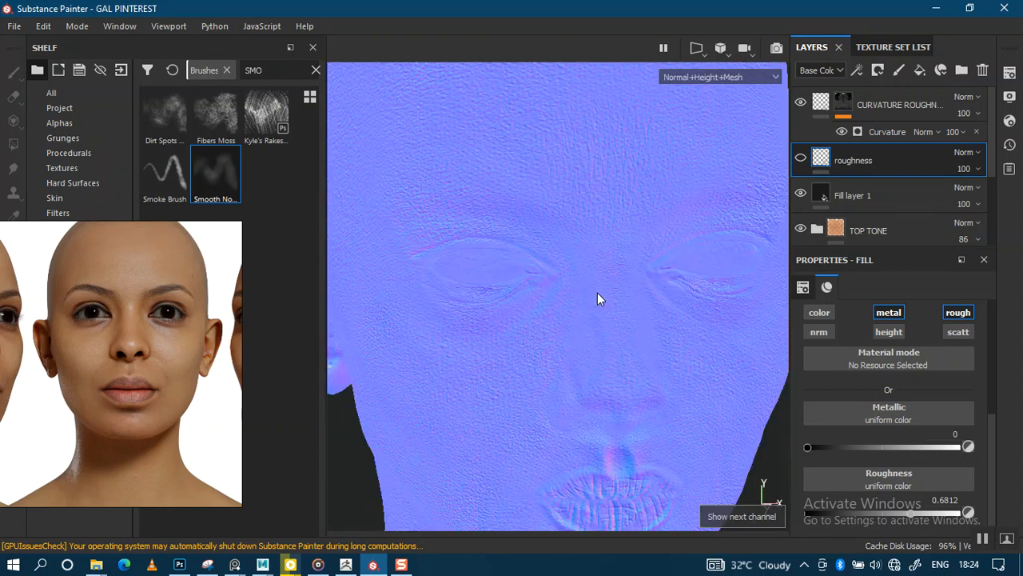
{"action": "key", "text": "c"}
{"action": "key", "text": "c"}
{"action": "key", "text": "c"}
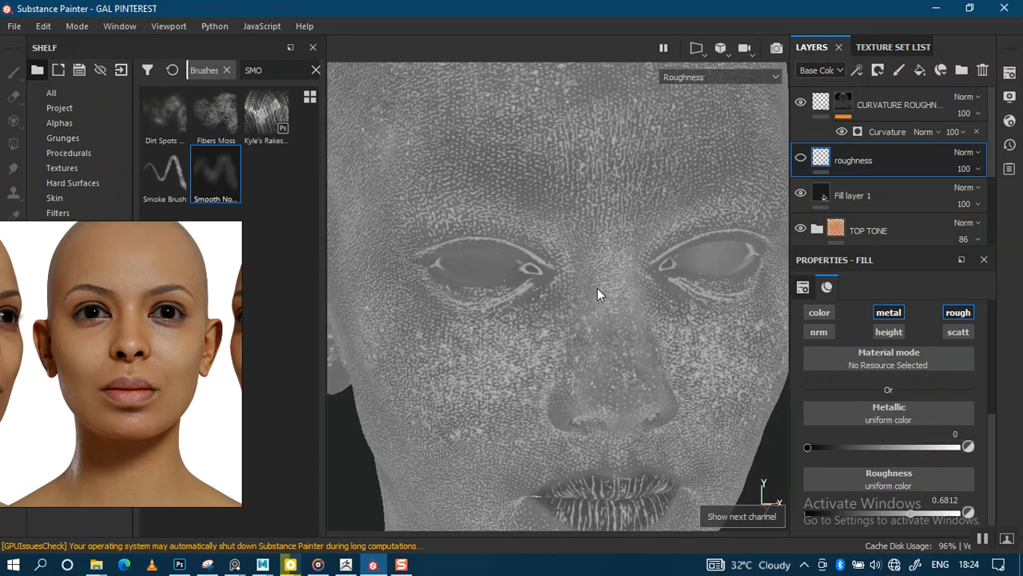
{"action": "key", "text": "c"}
{"action": "key", "text": "c"}
{"action": "key", "text": "c"}
{"action": "key", "text": "c"}
{"action": "key", "text": "c"}
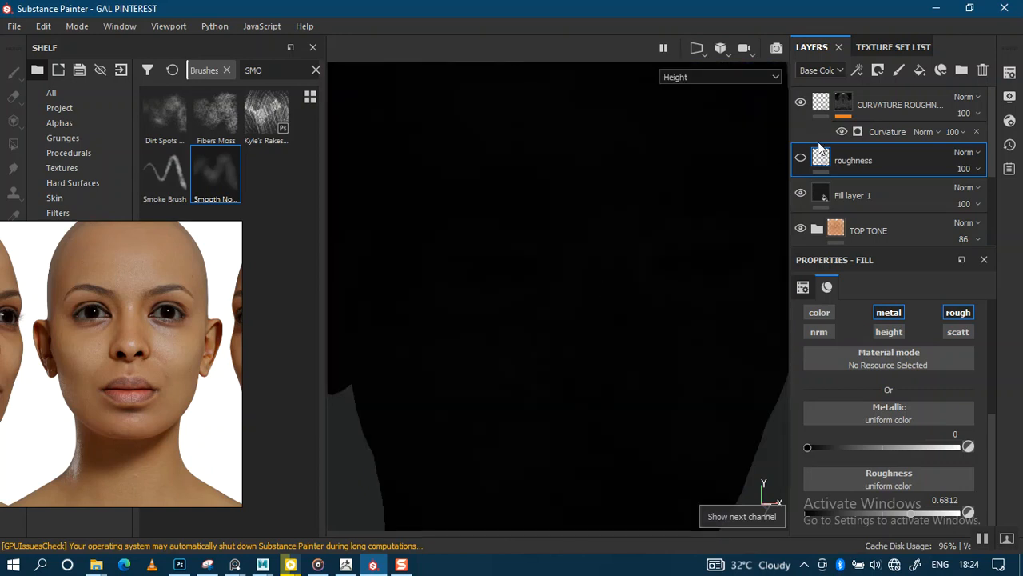
Select the curvature roughness layer's mask, display it alone, and examine its pore pattern across the face
{"action": "left_click", "coordinate": [901, 108]}
{"action": "key", "text": "c"}
{"action": "key", "text": "c"}
{"action": "key", "text": "c"}
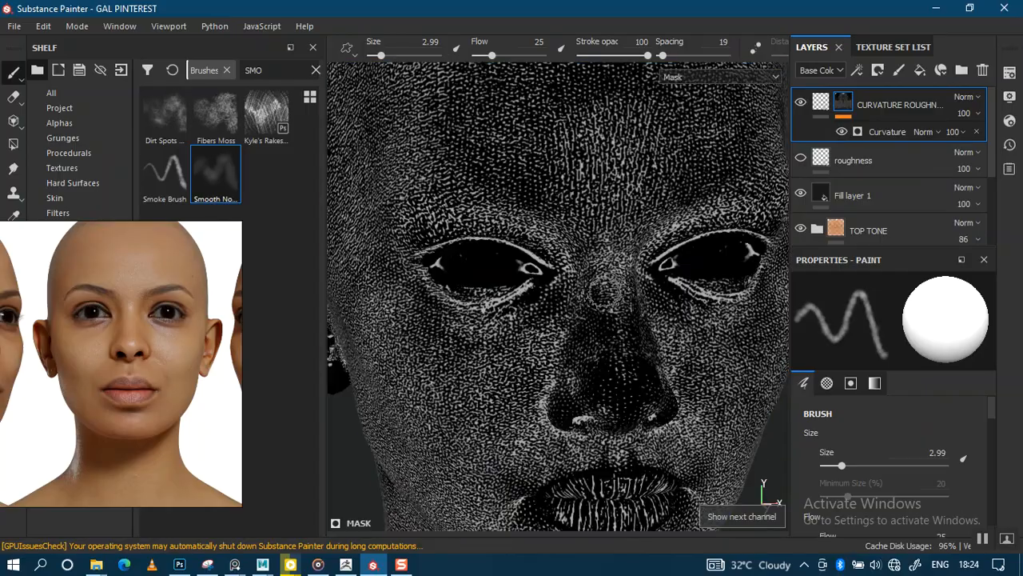
{"action": "middle_click_drag", "start_coordinate": [610, 323], "coordinate": [614, 230], "text": "alt"}
{"action": "right_click_drag", "start_coordinate": [611, 230], "coordinate": [598, 254], "text": "alt"}
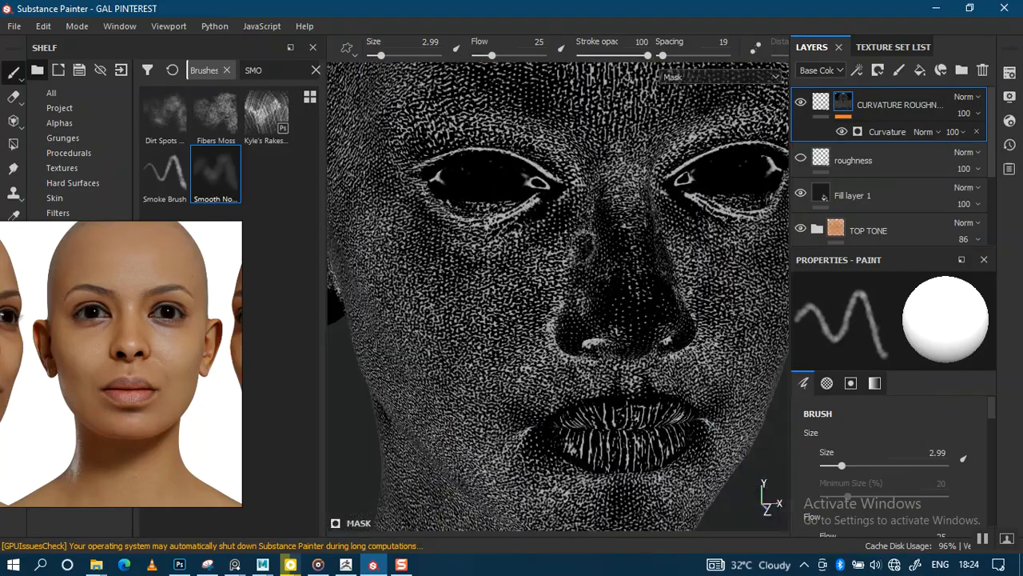
{"action": "mouse_move", "coordinate": [598, 254]}
{"action": "left_mouse_down", "text": "alt"}
{"action": "mouse_move", "coordinate": [668, 258]}
{"action": "mouse_move", "coordinate": [593, 269]}
{"action": "left_mouse_up", "text": "alt"}
{"action": "middle_click_drag", "start_coordinate": [594, 268], "coordinate": [576, 280], "text": "alt"}
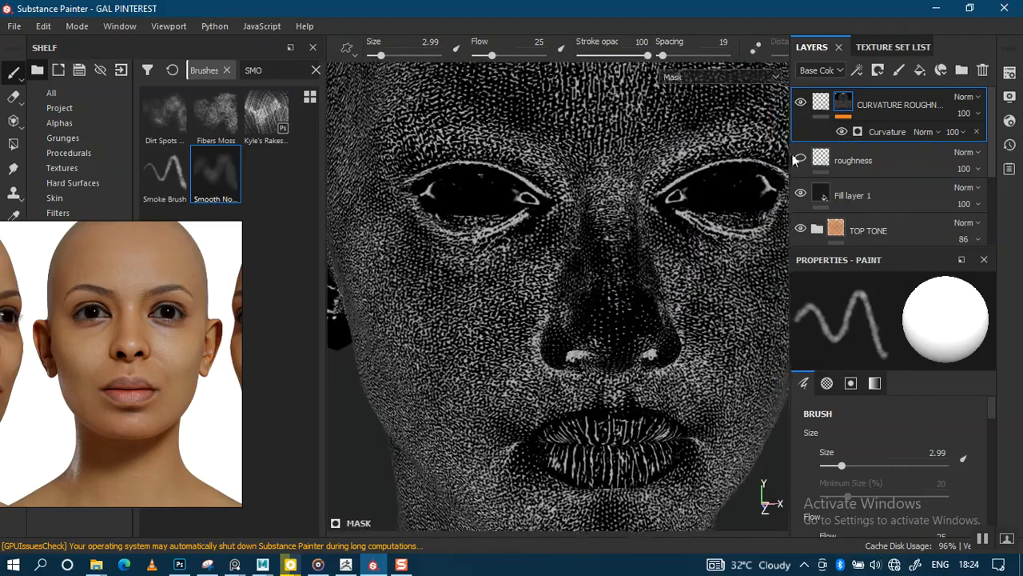
{"action": "right_click_drag", "start_coordinate": [643, 250], "coordinate": [628, 286], "text": "alt"}
{"action": "left_click_drag", "start_coordinate": [628, 286], "coordinate": [631, 285], "text": "alt"}
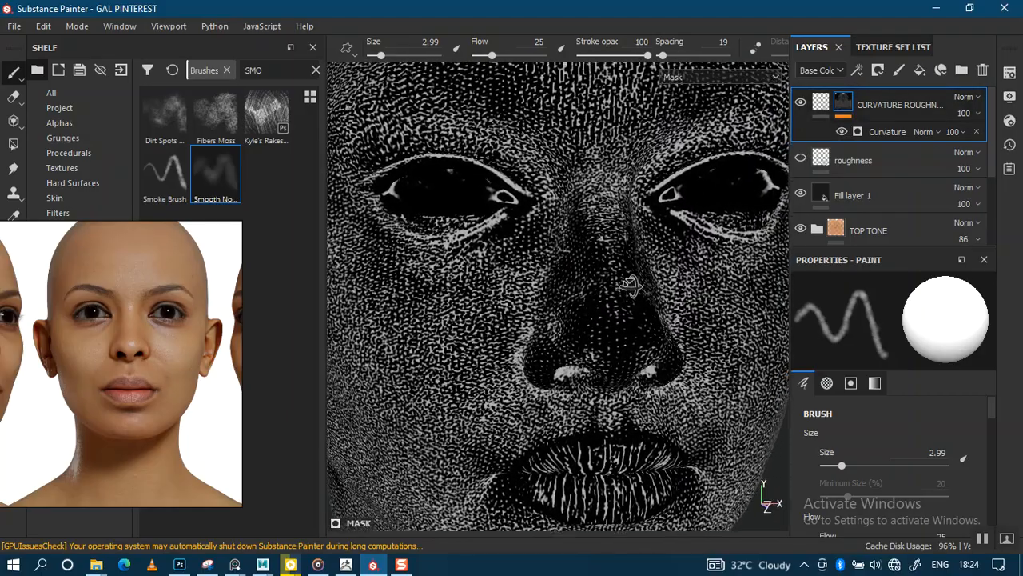
{"action": "right_click_drag", "start_coordinate": [630, 285], "coordinate": [633, 42], "text": "alt"}
{"action": "middle_click_drag", "start_coordinate": [596, 256], "coordinate": [539, 320], "text": "alt"}
{"action": "right_click_drag", "start_coordinate": [539, 320], "coordinate": [589, 382], "text": "alt"}
{"action": "middle_click_drag", "start_coordinate": [533, 309], "coordinate": [569, 242], "text": "alt"}
{"action": "left_click_drag", "start_coordinate": [570, 243], "coordinate": [649, 272], "text": "alt"}
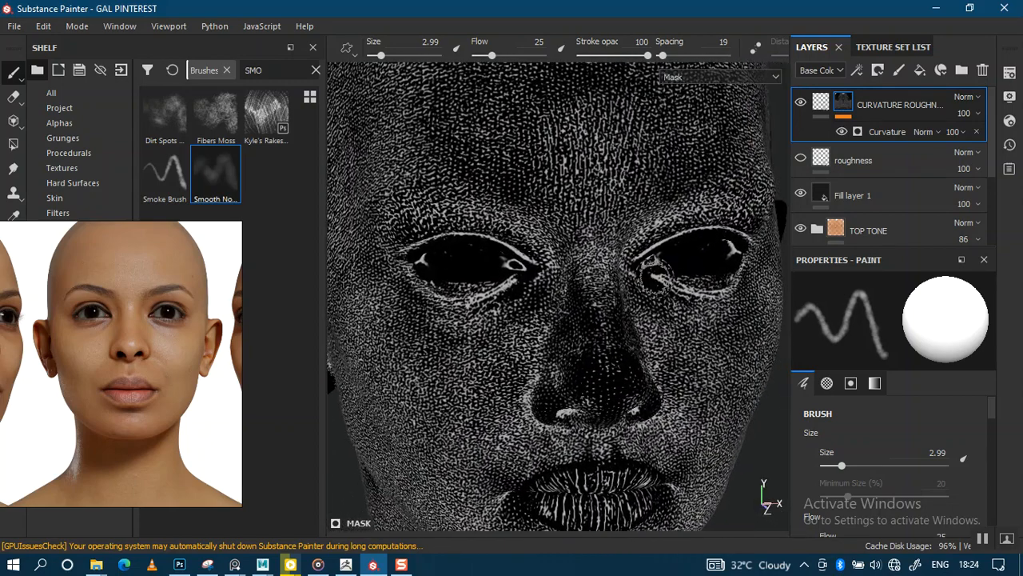
{"action": "right_click", "coordinate": [848, 106]}
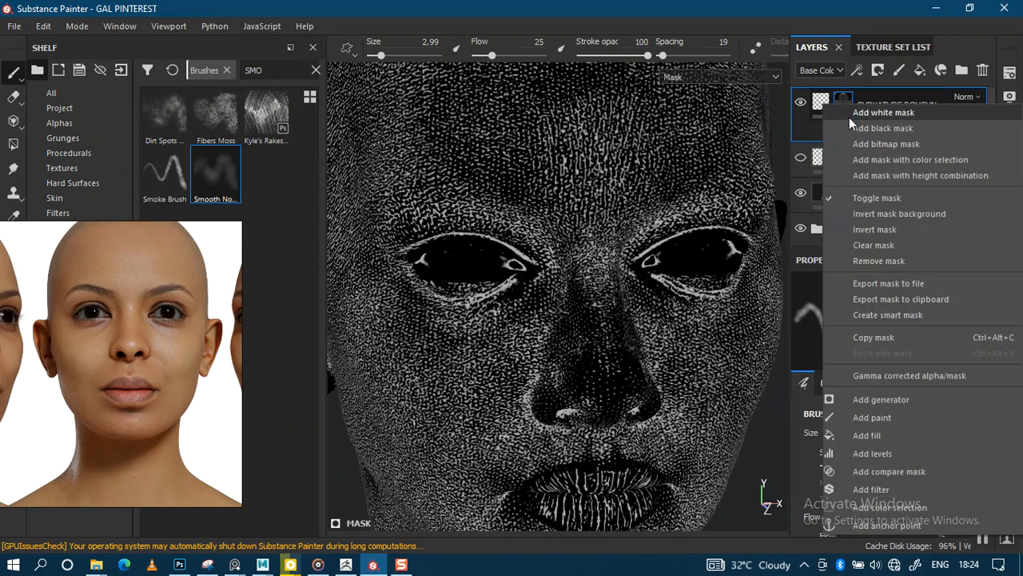
{"action": "left_click", "coordinate": [880, 486]}
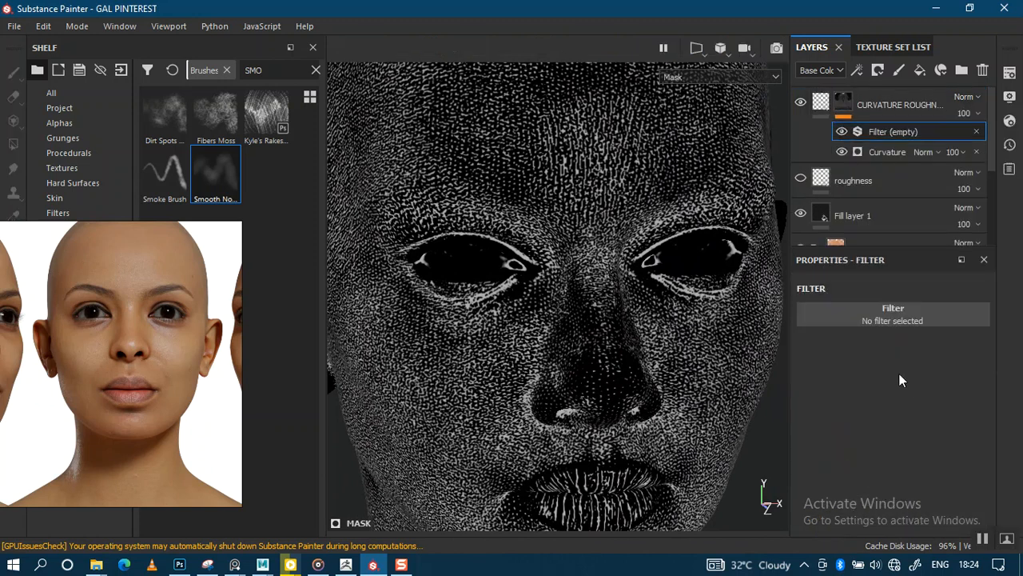
{"action": "left_click", "coordinate": [897, 317]}
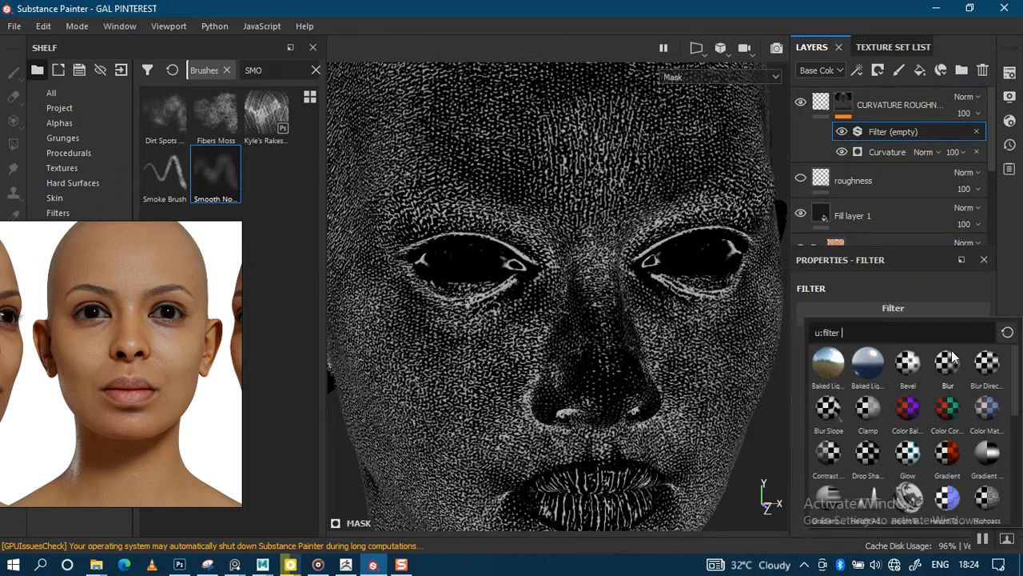
{"action": "left_click", "coordinate": [959, 138]}
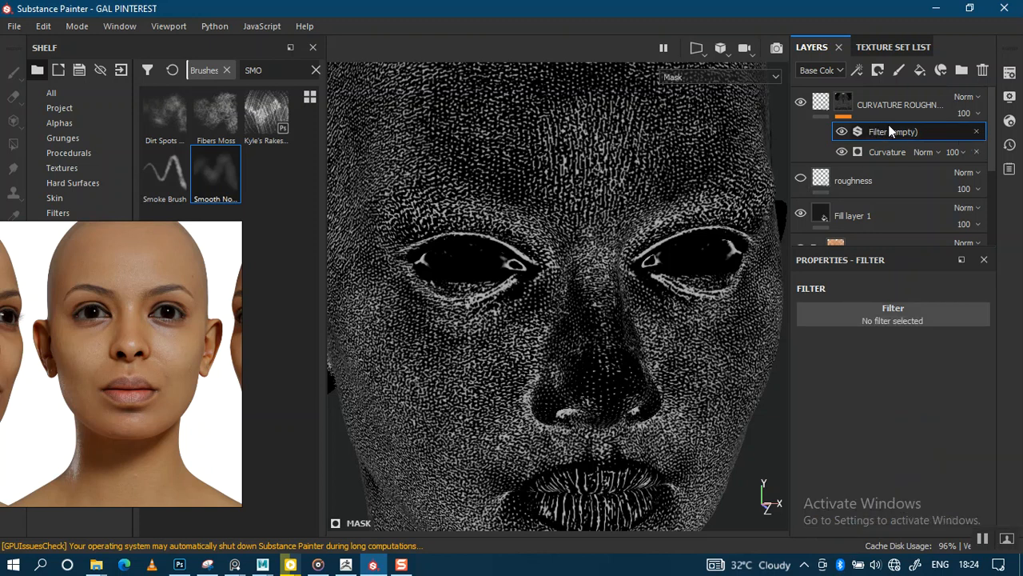
{"action": "left_click", "coordinate": [977, 132]}
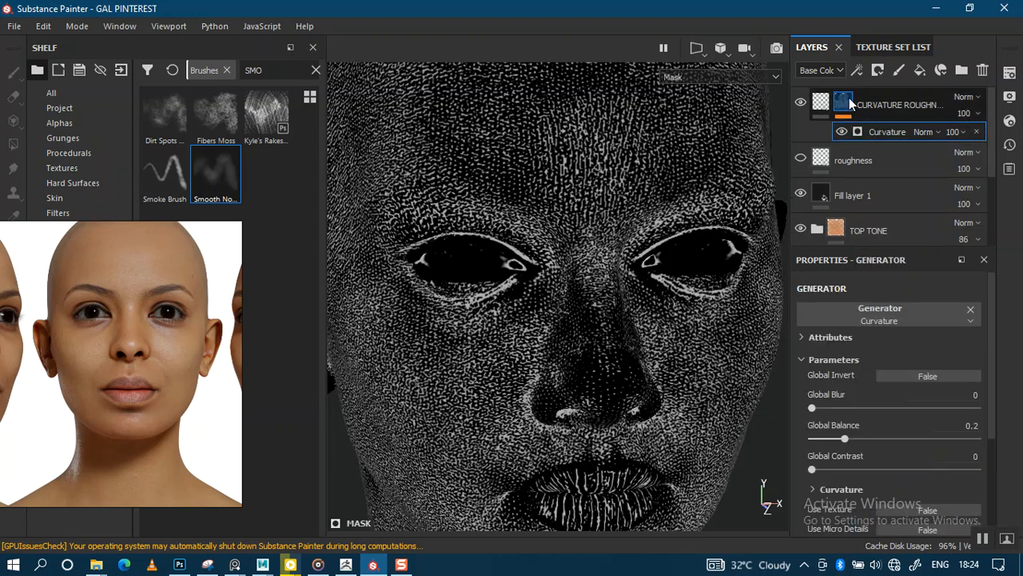
Add a Levels effect to the curvature roughness mask and set its midtone value to 2.923 to darken the mask
{"action": "right_click", "coordinate": [850, 101]}
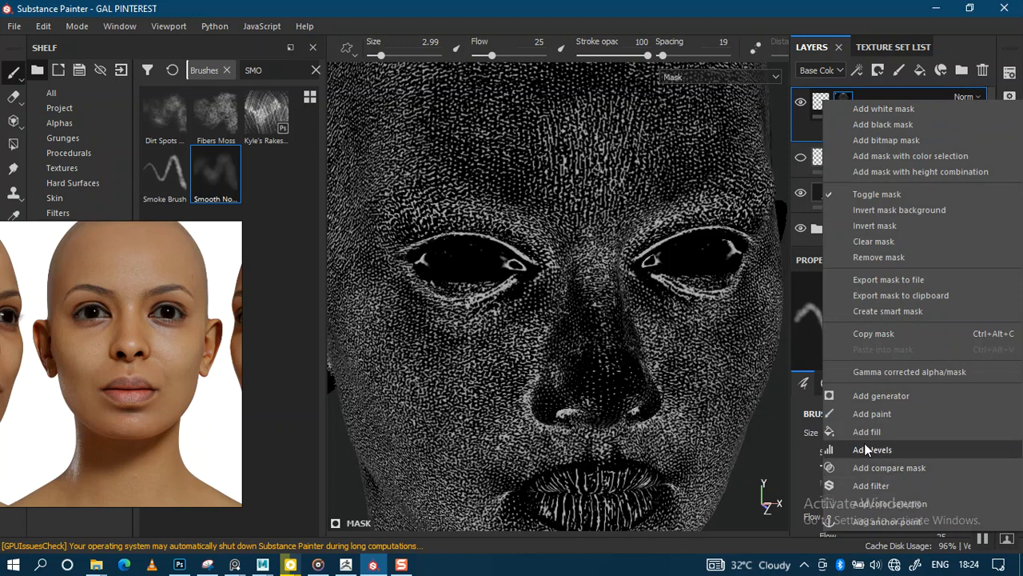
{"action": "left_click", "coordinate": [864, 449]}
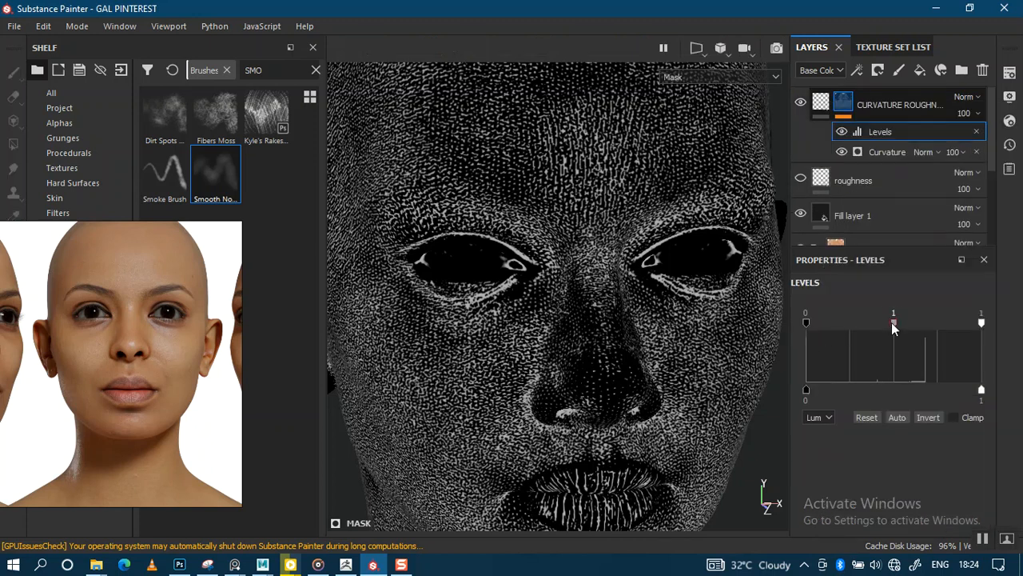
{"action": "mouse_move", "coordinate": [894, 324]}
{"action": "left_mouse_down"}
{"action": "mouse_move", "coordinate": [906, 324]}
{"action": "mouse_move", "coordinate": [862, 331]}
{"action": "mouse_move", "coordinate": [905, 333]}
{"action": "left_mouse_up"}
{"action": "middle_click_drag", "start_coordinate": [599, 322], "coordinate": [624, 206]}
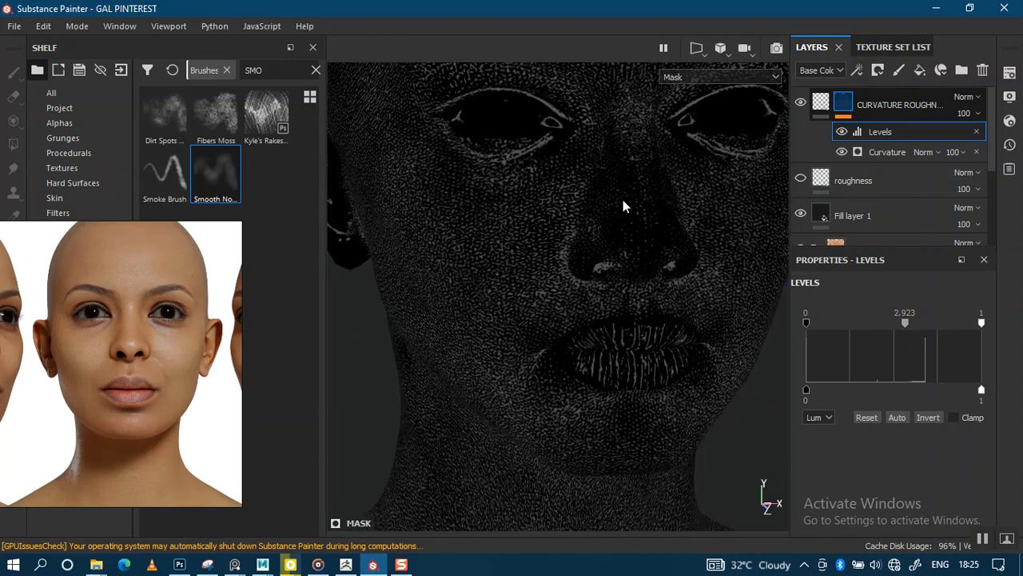
{"action": "right_click_drag", "start_coordinate": [623, 207], "coordinate": [651, 359], "text": "alt"}
{"action": "middle_click_drag", "start_coordinate": [642, 293], "coordinate": [614, 306], "text": "alt"}
{"action": "right_click_drag", "start_coordinate": [614, 307], "coordinate": [621, 290], "text": "alt"}
{"action": "left_click_drag", "start_coordinate": [621, 291], "coordinate": [616, 292], "text": "alt"}
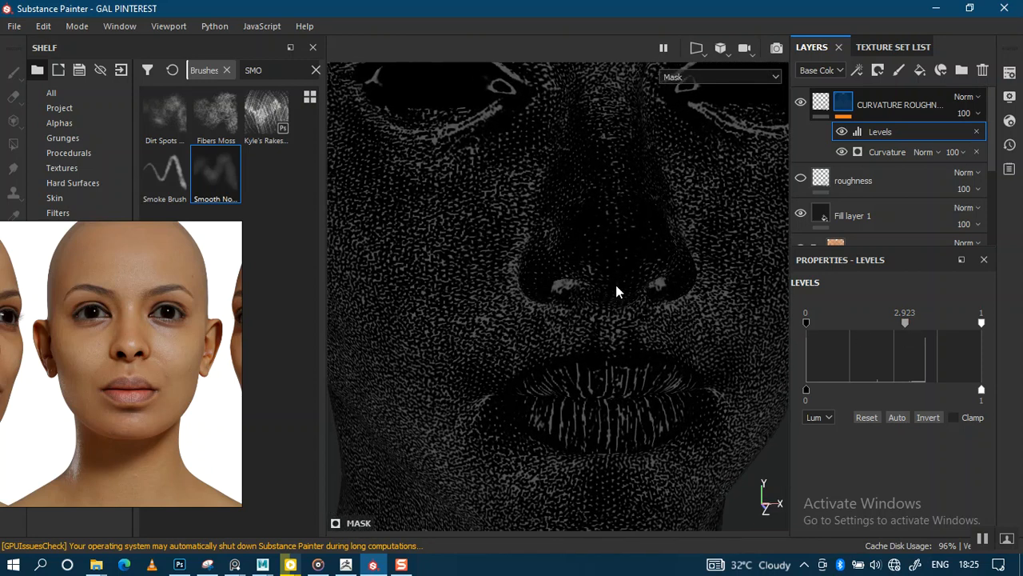
Return to the full material view and check how the adjusted curvature mask affects the skin highlights
{"action": "key", "text": "m"}
{"action": "right_click_drag", "start_coordinate": [591, 319], "coordinate": [593, 240], "text": "alt"}
{"action": "middle_click_drag", "start_coordinate": [593, 240], "coordinate": [587, 302], "text": "alt"}
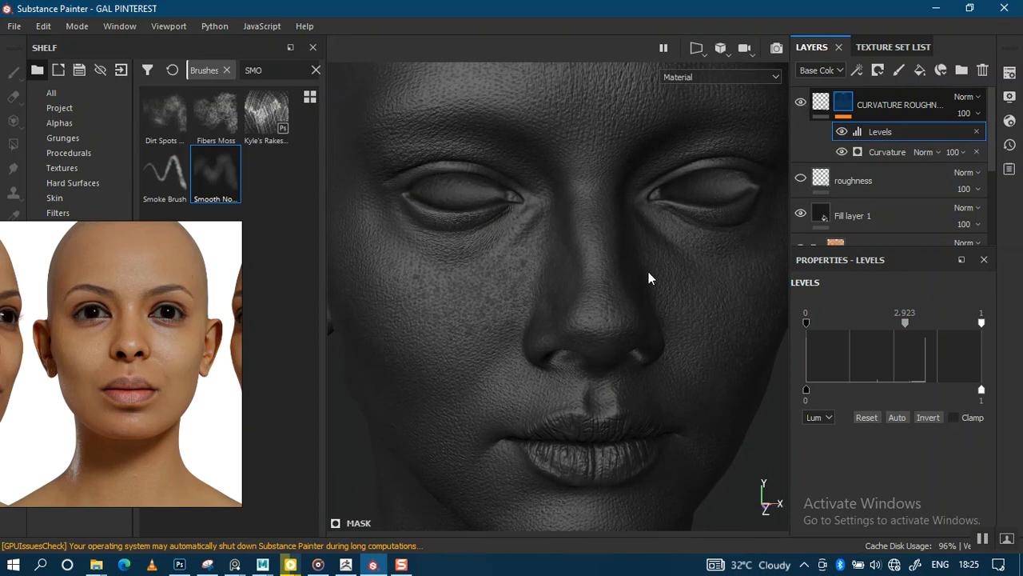
{"action": "middle_click_drag", "start_coordinate": [649, 279], "coordinate": [618, 248], "text": "alt"}
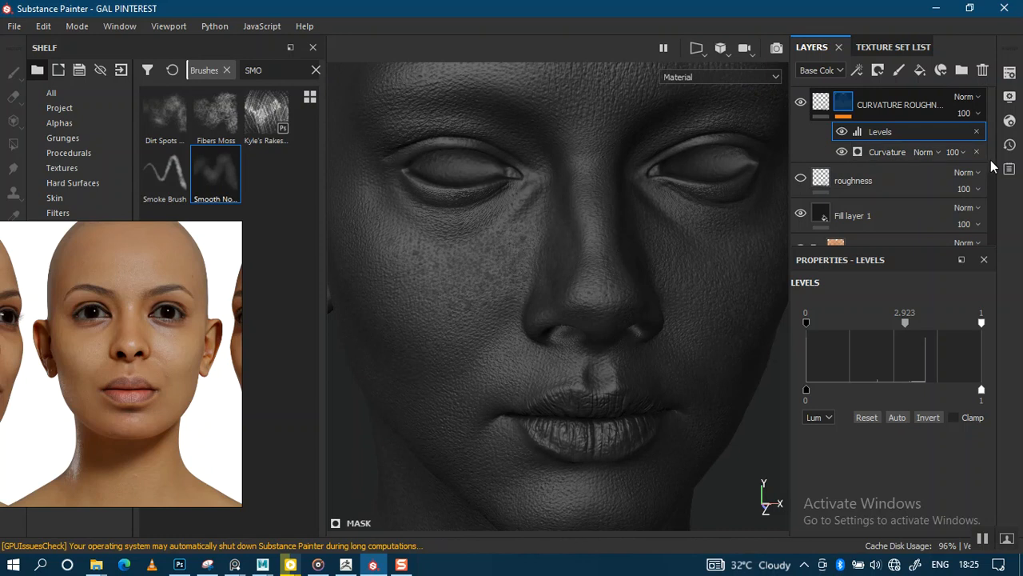
Hide the Skin Face, UNDERTONES, MID TONES and TOP TONE folders, then return to the topmost roughness layers
{"action": "scroll", "coordinate": [991, 184], "scroll_direction": "down", "scroll_amount": 5}
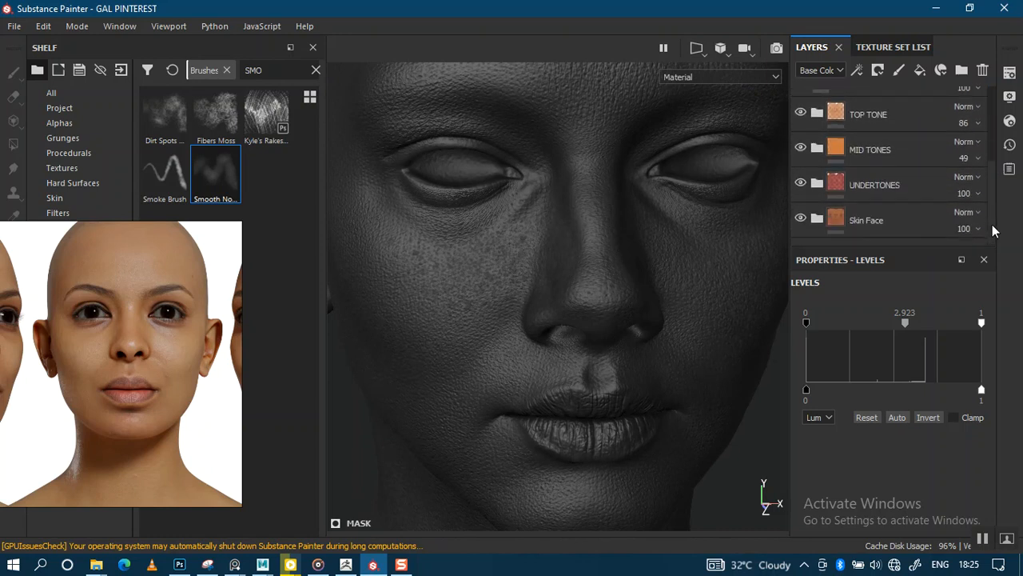
{"action": "left_click", "coordinate": [801, 218]}
{"action": "left_click", "coordinate": [800, 183]}
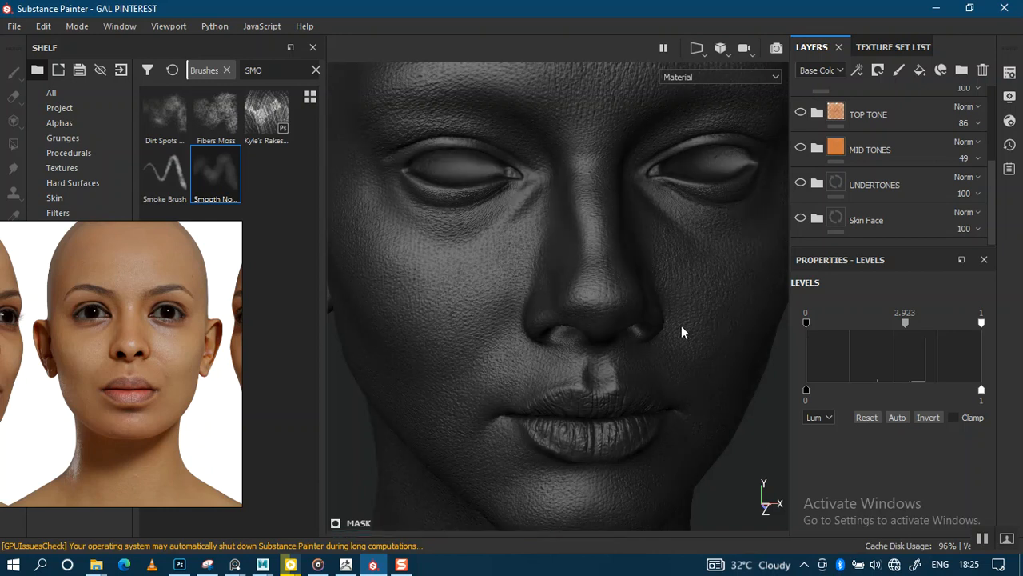
{"action": "left_click_drag", "start_coordinate": [993, 196], "coordinate": [988, 123]}
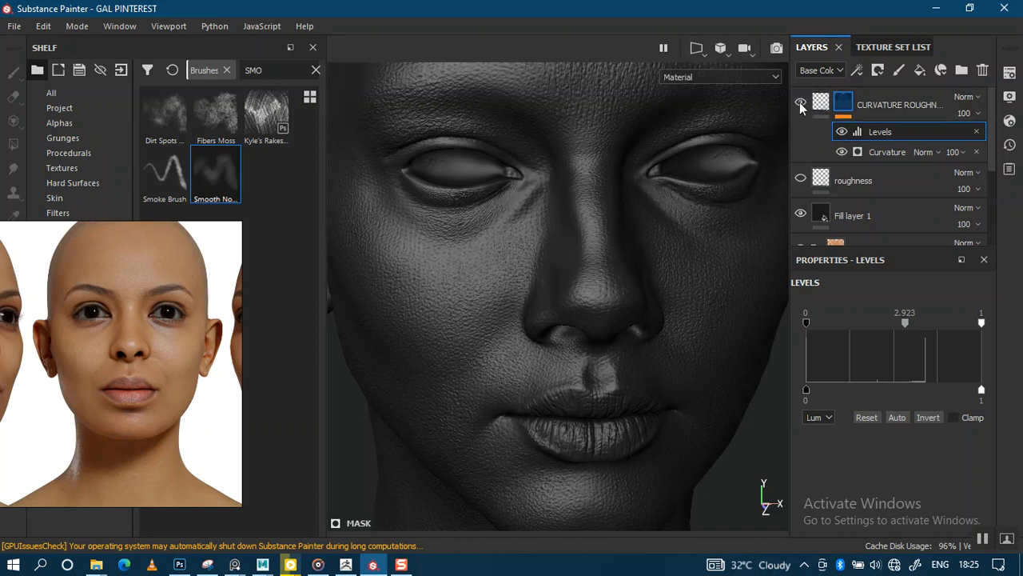
Examine the cheek pores up close, comparing the skin with the curvature roughness layer shown and hidden
{"action": "right_click_drag", "start_coordinate": [555, 246], "coordinate": [554, 280], "text": "alt"}
{"action": "middle_click_drag", "start_coordinate": [554, 240], "coordinate": [612, 275], "text": "alt"}
{"action": "right_click_drag", "start_coordinate": [563, 296], "coordinate": [538, 411], "text": "alt"}
{"action": "middle_click_drag", "start_coordinate": [537, 200], "coordinate": [620, 225], "text": "alt"}
{"action": "right_click_drag", "start_coordinate": [621, 225], "coordinate": [579, 339], "text": "alt"}
{"action": "middle_click_drag", "start_coordinate": [602, 214], "coordinate": [622, 230], "text": "alt"}
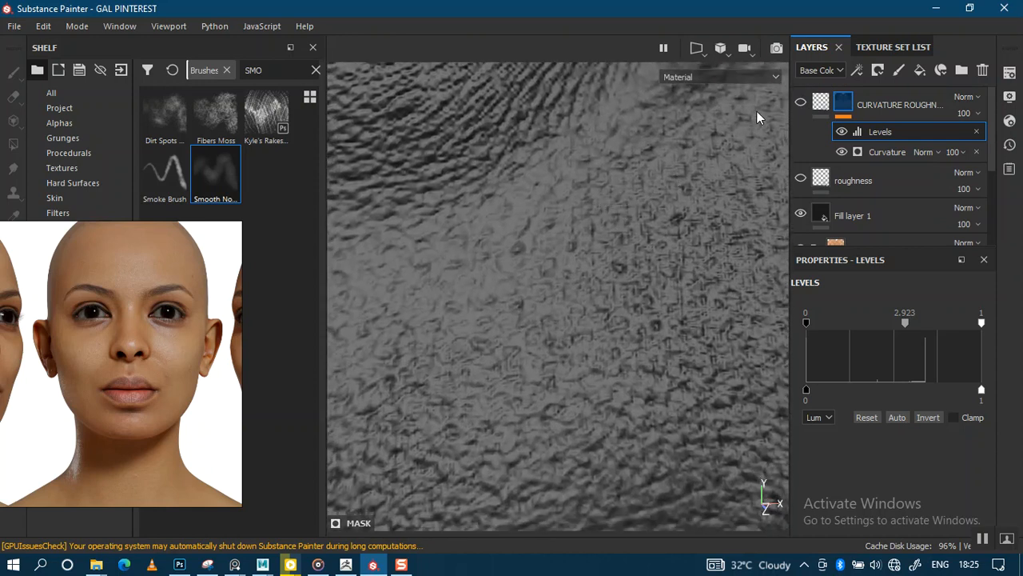
{"action": "right_click_drag", "start_coordinate": [682, 221], "coordinate": [677, 357], "text": "alt"}
{"action": "left_click", "coordinate": [803, 105]}
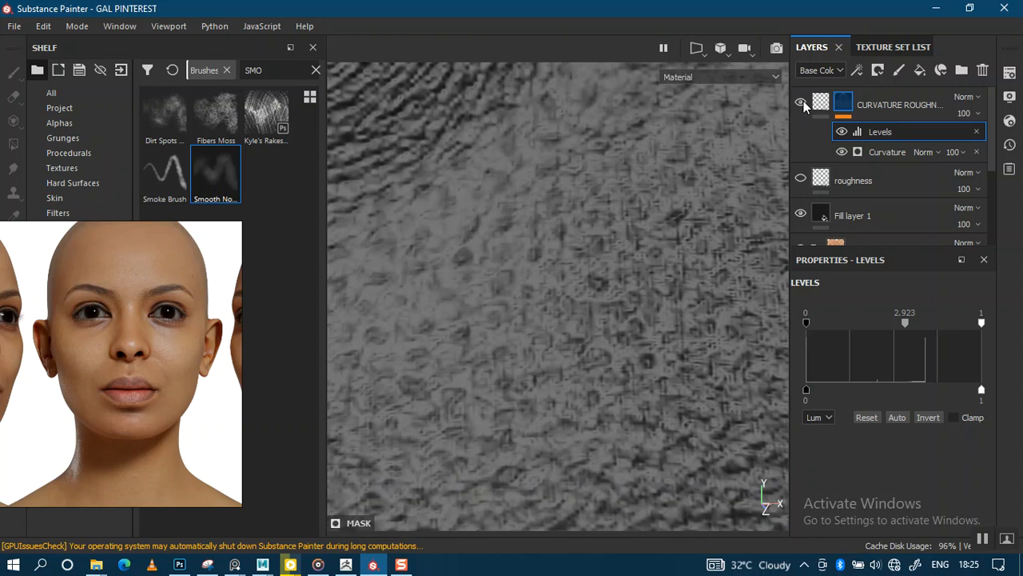
{"action": "left_click", "coordinate": [802, 105]}
{"action": "left_click", "coordinate": [802, 104]}
{"action": "left_click", "coordinate": [803, 105]}
Inspect the highlights and pore detail around the eye, cheek and nose from several angles with the curvature roughness layer shown
{"action": "right_click_drag", "start_coordinate": [757, 185], "coordinate": [658, 53], "text": "alt"}
{"action": "right_click_drag", "start_coordinate": [596, 428], "coordinate": [605, 229], "text": "alt"}
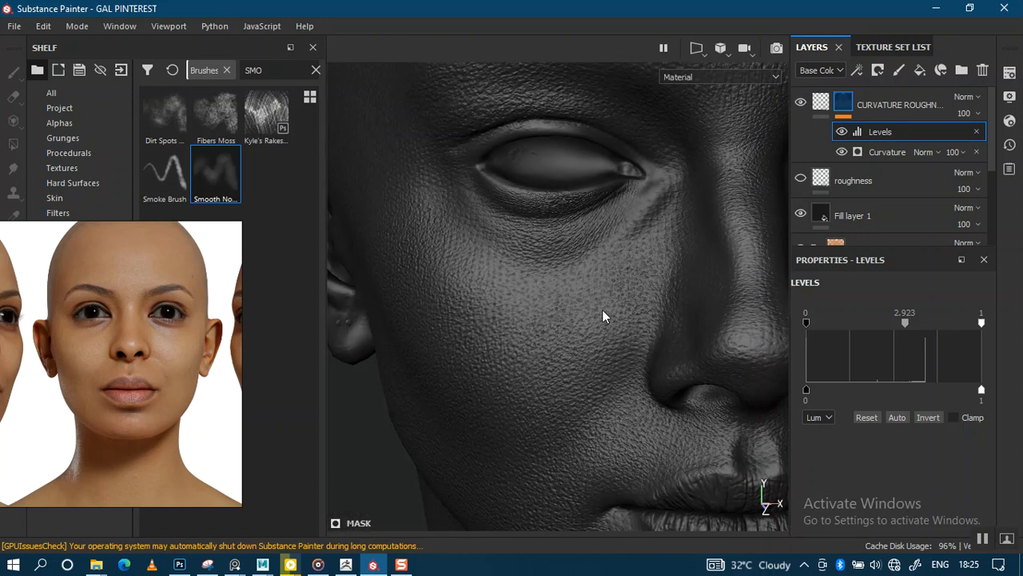
{"action": "right_click_drag", "start_coordinate": [603, 386], "coordinate": [584, 283], "text": "alt"}
{"action": "middle_click_drag", "start_coordinate": [570, 334], "coordinate": [549, 288], "text": "alt"}
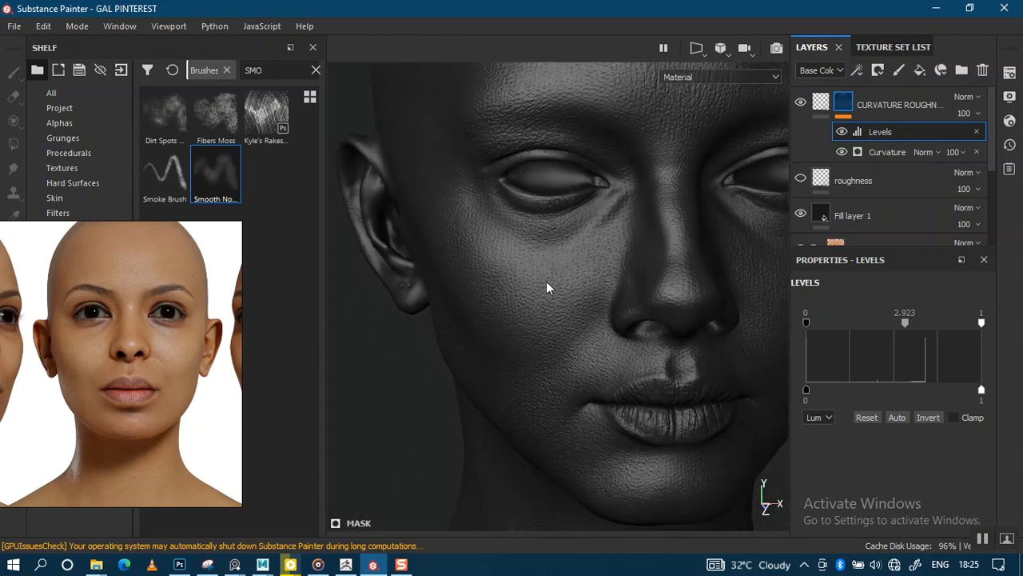
{"action": "right_click_drag", "start_coordinate": [548, 288], "coordinate": [612, 313], "text": "alt"}
{"action": "left_click_drag", "start_coordinate": [613, 313], "coordinate": [620, 262], "text": "alt"}
{"action": "middle_click_drag", "start_coordinate": [620, 262], "coordinate": [580, 279], "text": "alt"}
{"action": "right_click_drag", "start_coordinate": [580, 279], "coordinate": [596, 291], "text": "alt"}
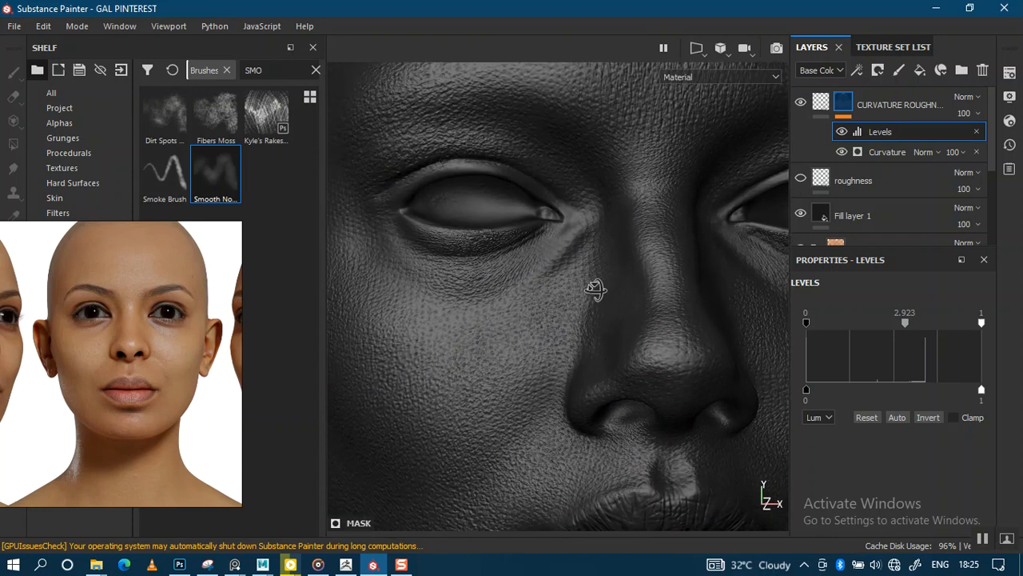
{"action": "left_click_drag", "start_coordinate": [596, 290], "coordinate": [600, 259], "text": "alt"}
{"action": "right_click_drag", "start_coordinate": [600, 259], "coordinate": [575, 321], "text": "alt"}
{"action": "middle_click_drag", "start_coordinate": [576, 322], "coordinate": [620, 310], "text": "alt"}
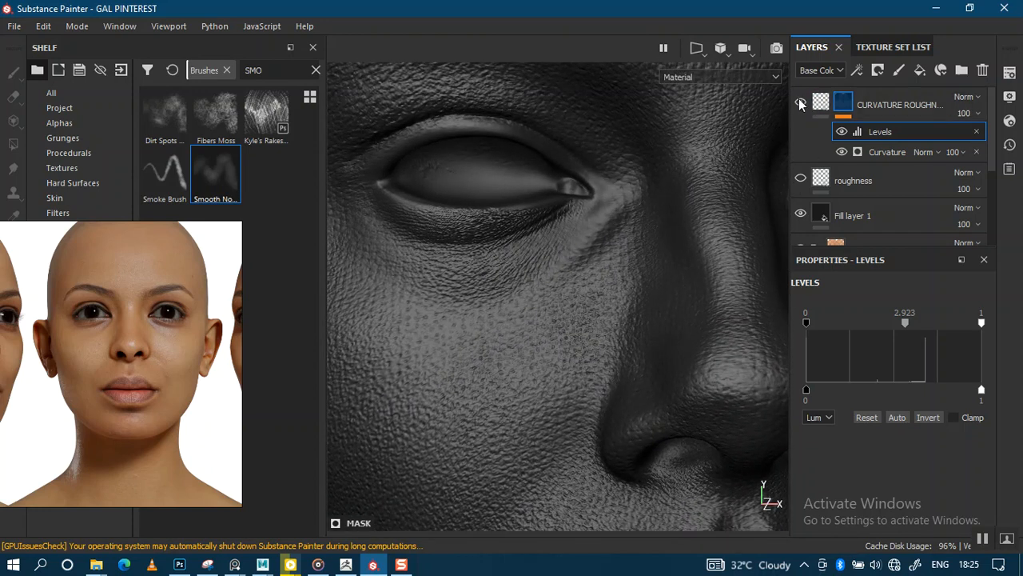
Select the curvature roughness layer's fill and try different roughness values on the cheek, ending at 1
{"action": "left_click", "coordinate": [838, 180]}
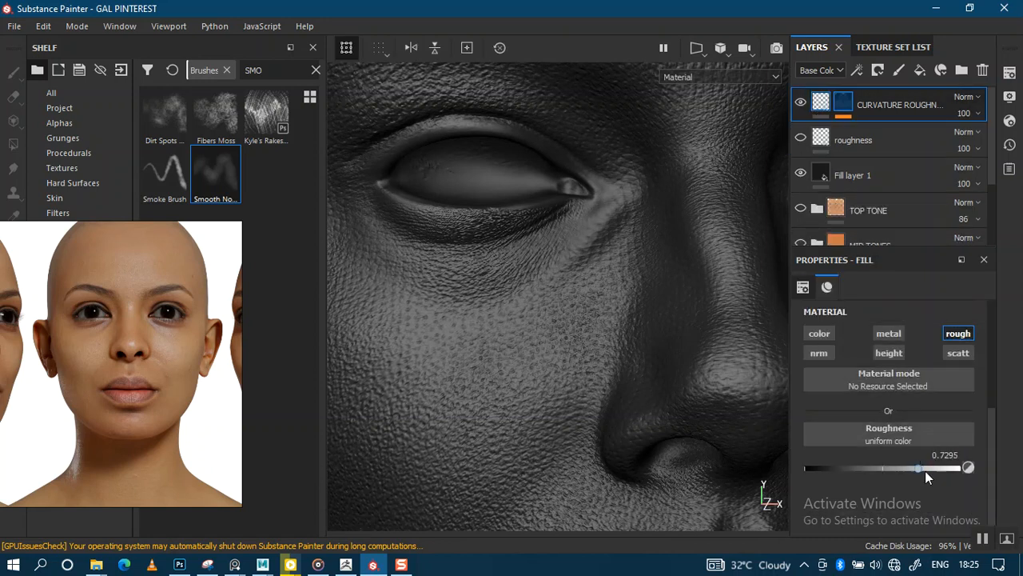
{"action": "left_click_drag", "start_coordinate": [951, 470], "coordinate": [961, 471]}
{"action": "middle_click_drag", "start_coordinate": [653, 258], "coordinate": [668, 209], "text": "alt"}
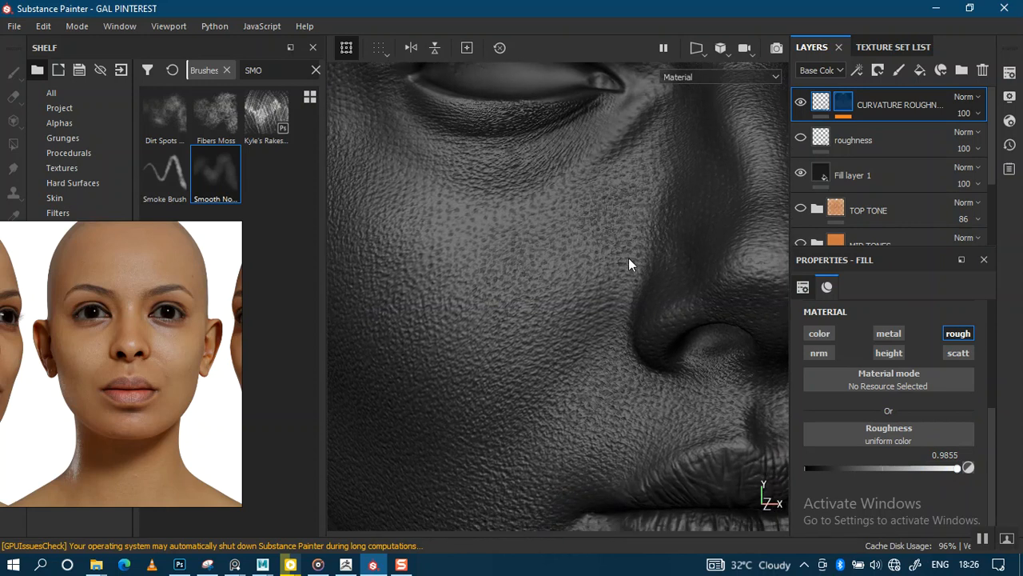
{"action": "right_click_drag", "start_coordinate": [628, 257], "coordinate": [648, 352], "text": "alt"}
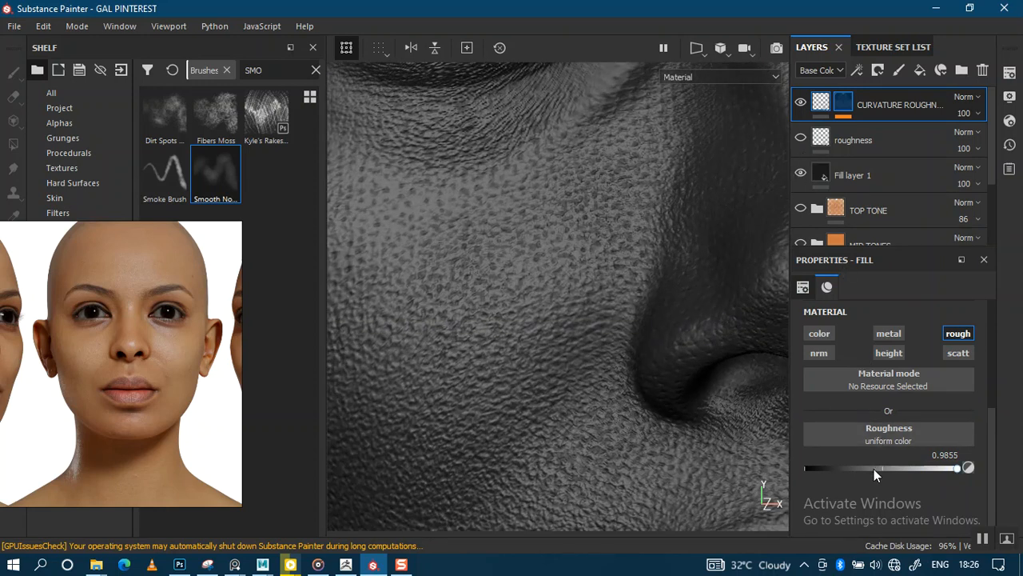
{"action": "left_click_drag", "start_coordinate": [874, 469], "coordinate": [1007, 474]}
{"action": "left_click_drag", "start_coordinate": [920, 470], "coordinate": [816, 472]}
{"action": "left_click_drag", "start_coordinate": [951, 473], "coordinate": [1009, 477]}
{"action": "scroll", "coordinate": [553, 191], "scroll_direction": "down", "scroll_amount": 3}
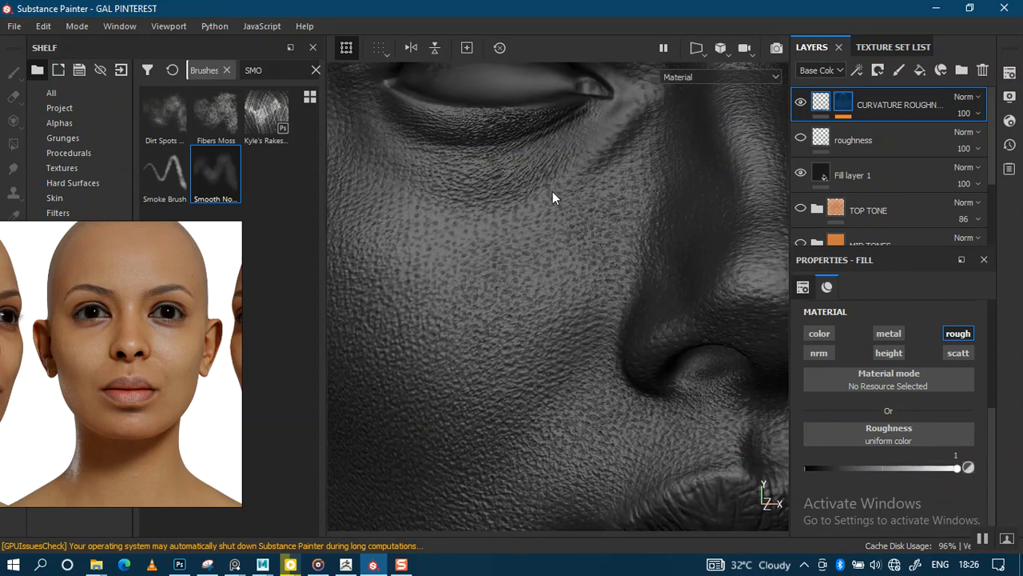
Check the pore contrast around the eyes and nose, and make the base roughness layer visible
{"action": "middle_click_drag", "start_coordinate": [586, 308], "coordinate": [534, 402], "text": "alt"}
{"action": "right_click_drag", "start_coordinate": [585, 308], "coordinate": [588, 225], "text": "alt"}
{"action": "middle_click_drag", "start_coordinate": [589, 225], "coordinate": [589, 304], "text": "alt"}
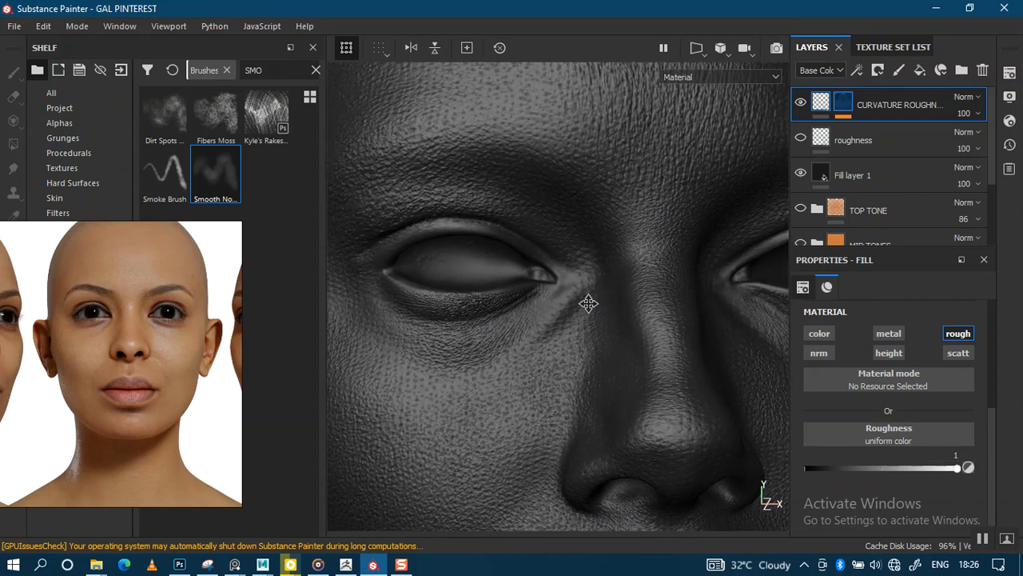
{"action": "left_click_drag", "start_coordinate": [588, 303], "coordinate": [613, 300], "text": "alt"}
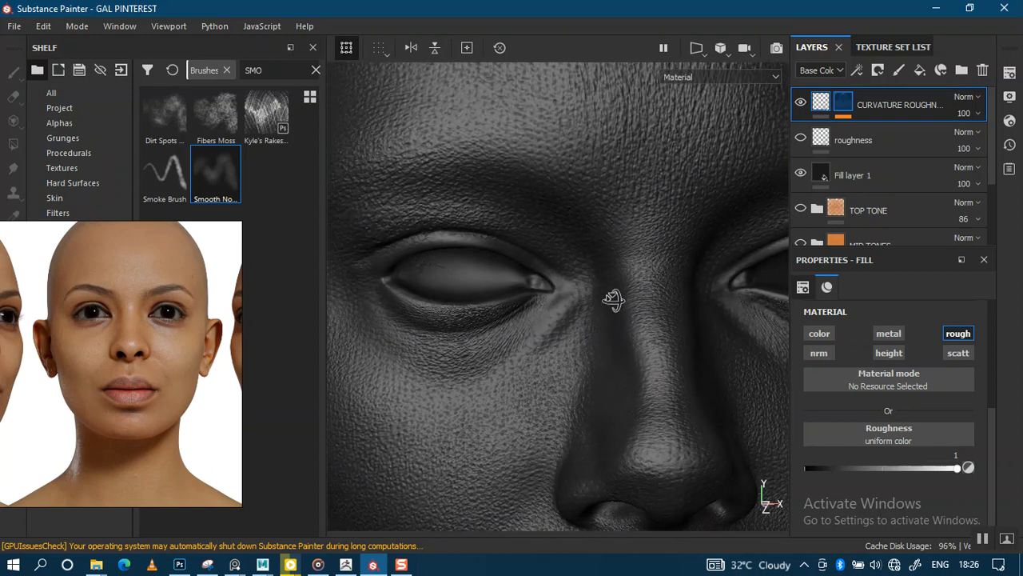
{"action": "scroll", "coordinate": [623, 287], "scroll_direction": "down", "scroll_amount": 3}
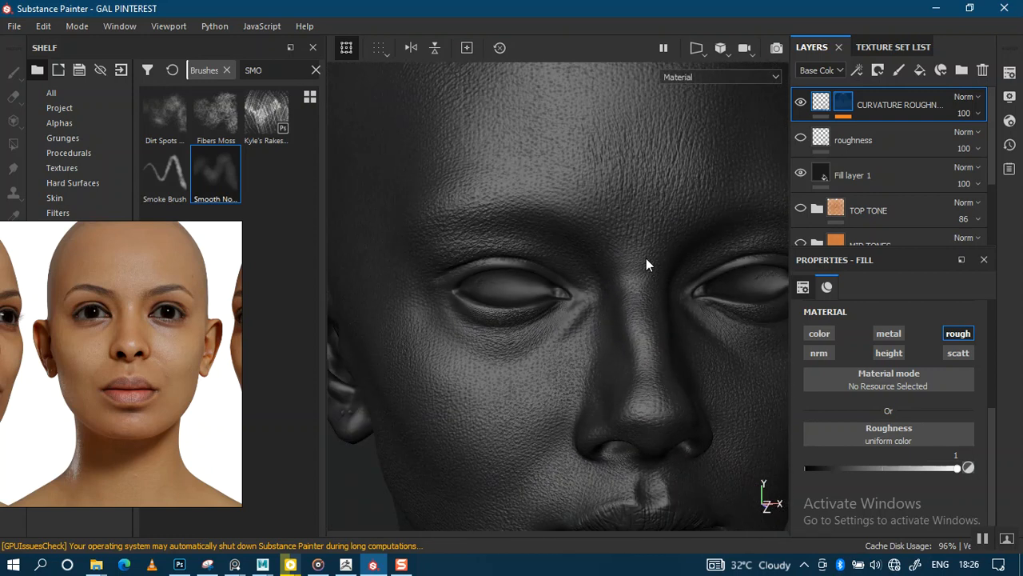
{"action": "left_click", "coordinate": [802, 139]}
Examine the nose and cheek skin closely with both roughness layers combined, checking the curvature layer's contribution
{"action": "middle_click_drag", "start_coordinate": [629, 263], "coordinate": [627, 159], "text": "alt"}
{"action": "right_click_drag", "start_coordinate": [627, 159], "coordinate": [675, 336], "text": "alt"}
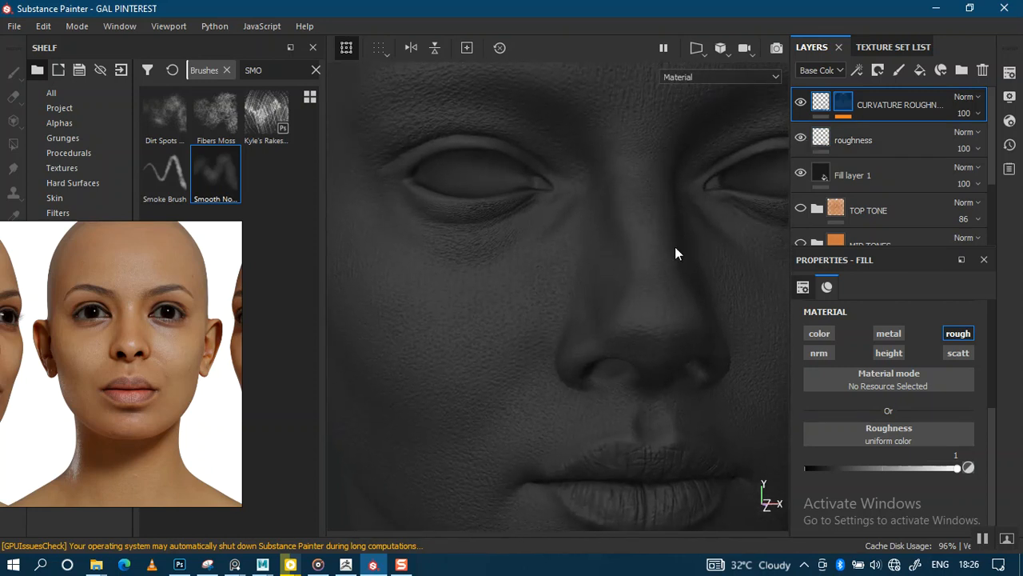
{"action": "right_click_drag", "start_coordinate": [676, 253], "coordinate": [661, 293], "text": "alt"}
{"action": "middle_click_drag", "start_coordinate": [661, 294], "coordinate": [665, 328], "text": "alt"}
{"action": "right_click_drag", "start_coordinate": [665, 327], "coordinate": [645, 387], "text": "alt"}
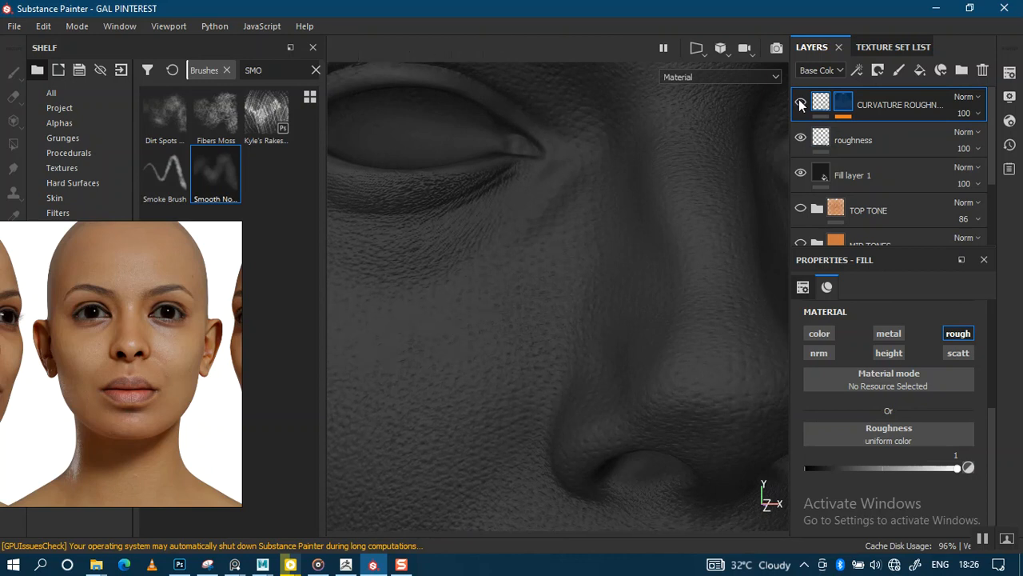
{"action": "middle_click_drag", "start_coordinate": [581, 327], "coordinate": [721, 203], "text": "alt"}
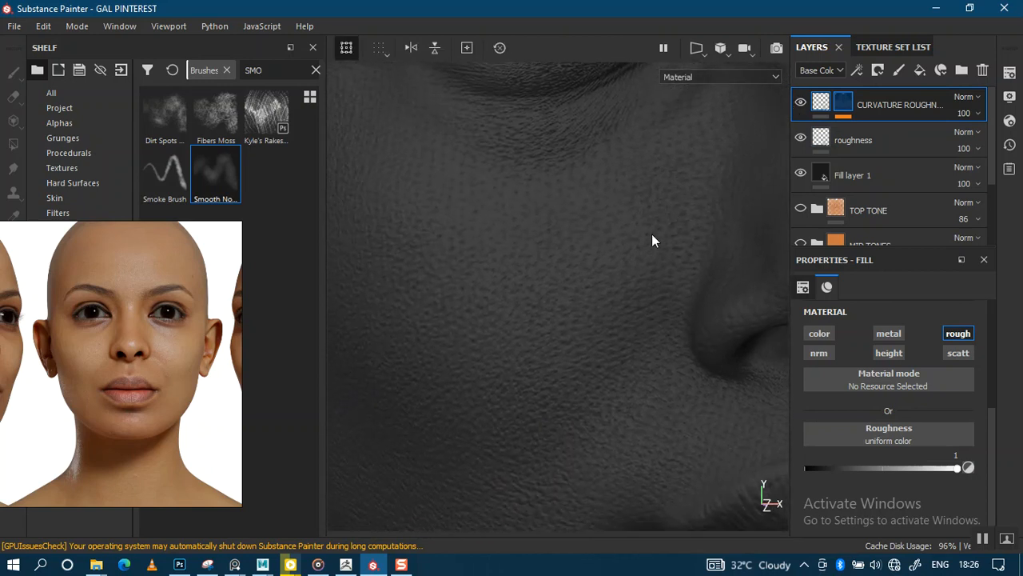
{"action": "right_click_drag", "start_coordinate": [654, 241], "coordinate": [645, 446], "text": "alt"}
{"action": "right_click_drag", "start_coordinate": [641, 269], "coordinate": [616, 363], "text": "alt"}
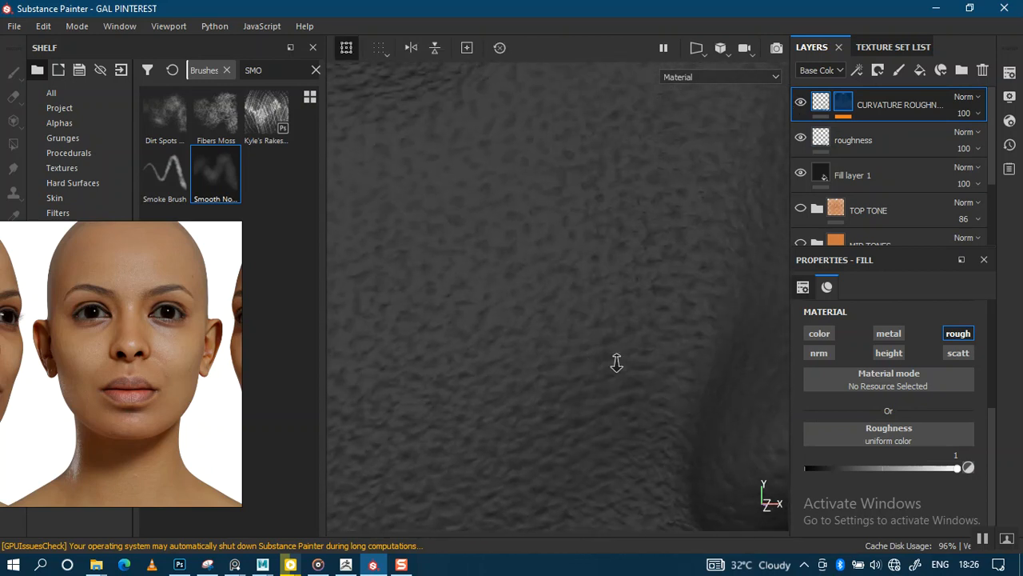
{"action": "middle_click_drag", "start_coordinate": [616, 362], "coordinate": [655, 349], "text": "alt"}
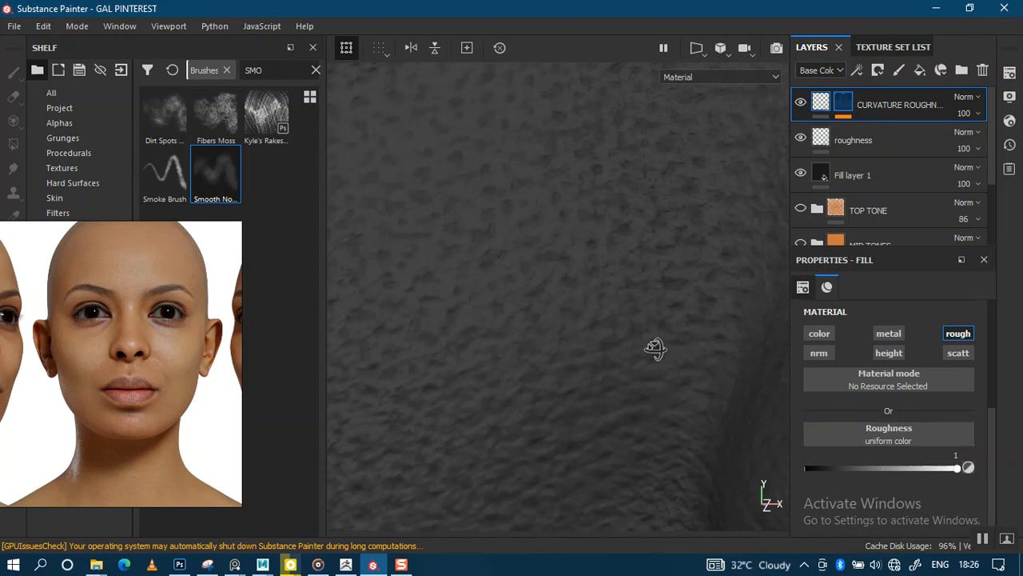
{"action": "left_click", "coordinate": [800, 105]}
Try a roughness of 0 on the curvature roughness layer, compare the cheek pores, and settle on 0.2222
{"action": "left_click_drag", "start_coordinate": [847, 468], "coordinate": [764, 469]}
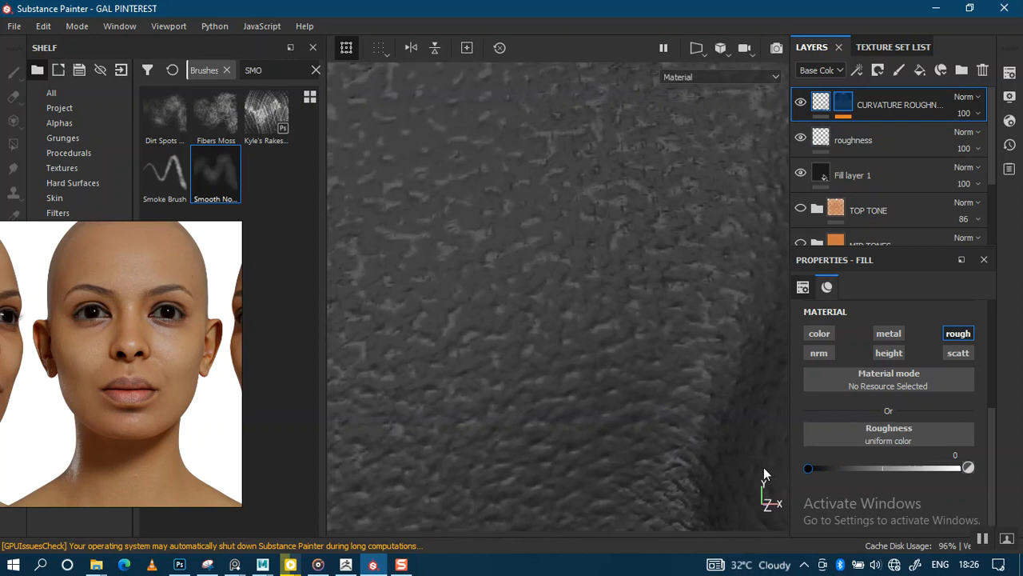
{"action": "right_click_drag", "start_coordinate": [518, 240], "coordinate": [590, 88], "text": "alt"}
{"action": "middle_click_drag", "start_coordinate": [582, 307], "coordinate": [581, 238], "text": "alt"}
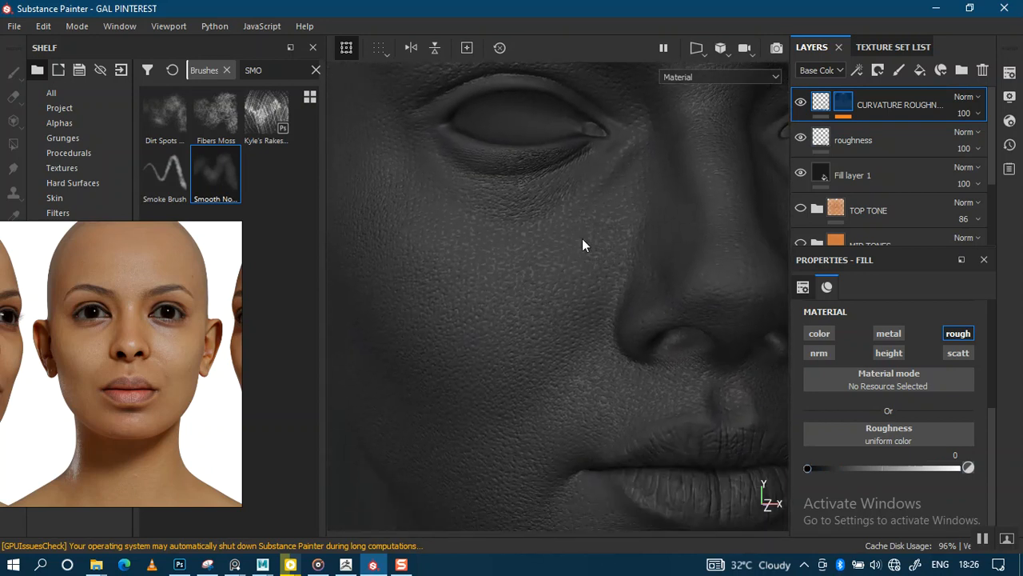
{"action": "right_click_drag", "start_coordinate": [582, 239], "coordinate": [614, 350], "text": "alt"}
{"action": "middle_click_drag", "start_coordinate": [545, 309], "coordinate": [554, 318], "text": "alt"}
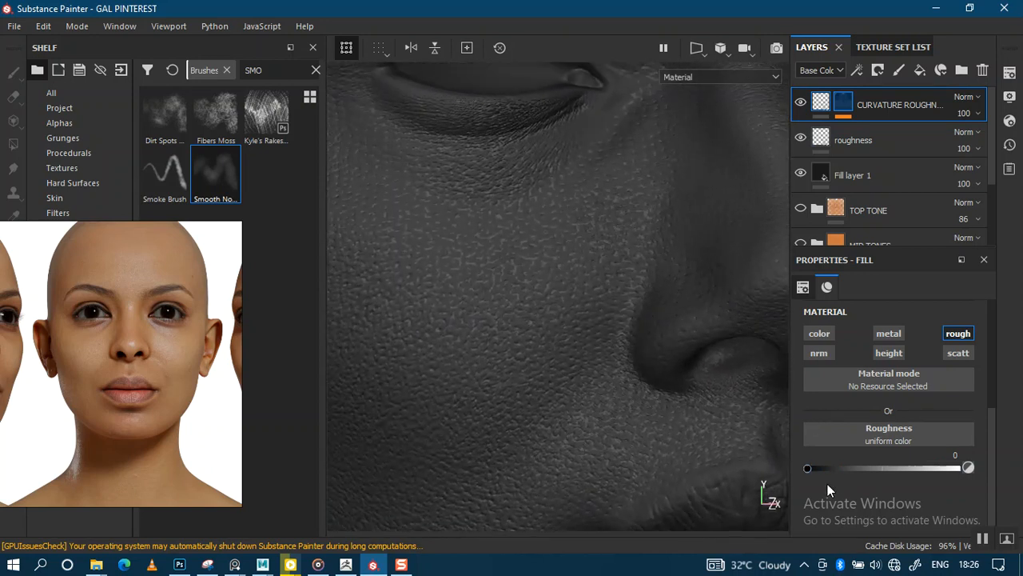
{"action": "left_click_drag", "start_coordinate": [831, 468], "coordinate": [839, 470]}
Browse the image reference board for close-up photos of real facial skin, moving its window for easier viewing
{"action": "scroll", "coordinate": [79, 342], "scroll_direction": "down", "scroll_amount": 5}
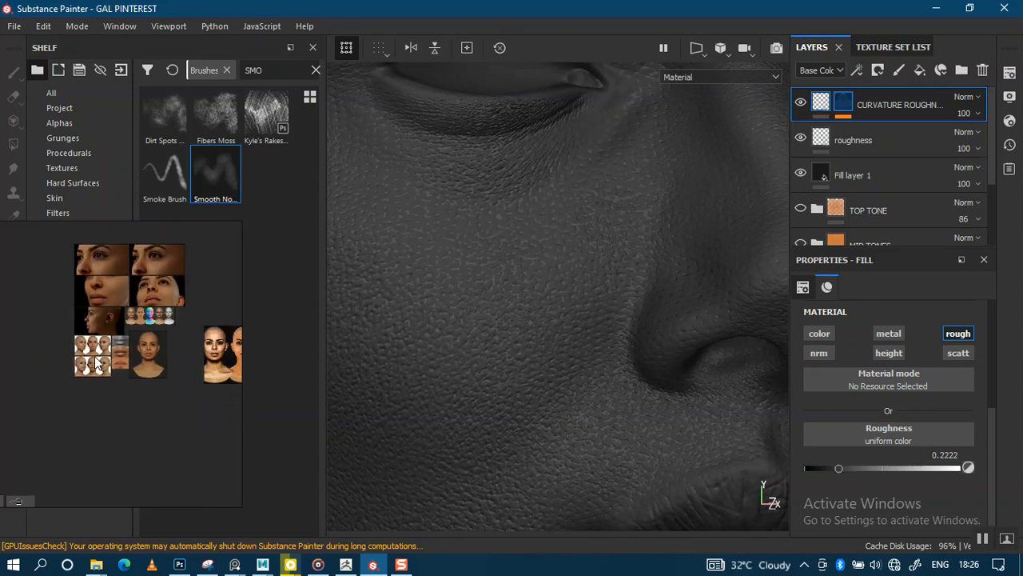
{"action": "scroll", "coordinate": [155, 361], "scroll_direction": "down", "scroll_amount": 4}
{"action": "middle_click_drag", "start_coordinate": [100, 360], "coordinate": [37, 264]}
{"action": "middle_click_drag", "start_coordinate": [118, 381], "coordinate": [142, 374]}
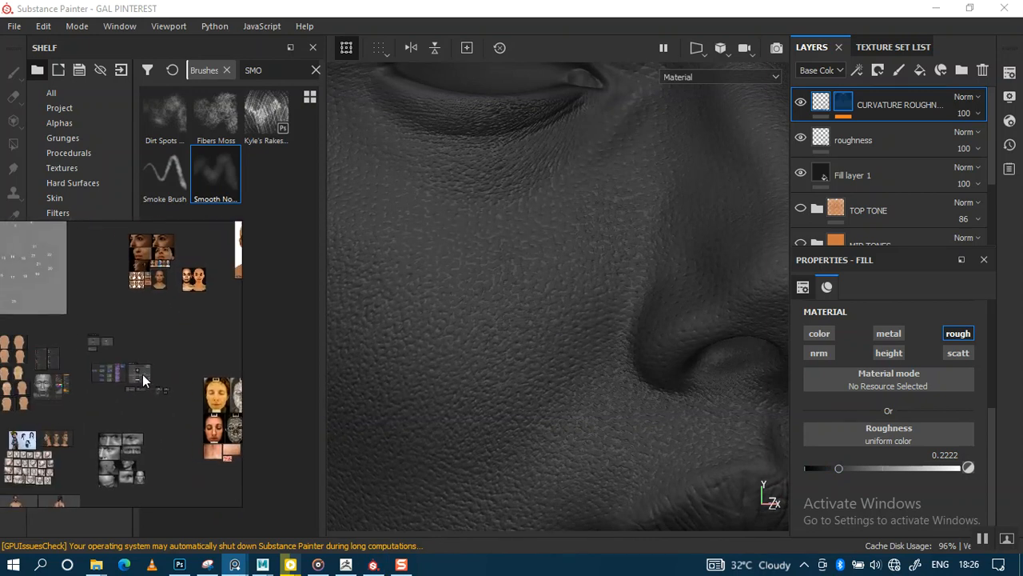
{"action": "scroll", "coordinate": [142, 374], "scroll_direction": "down", "scroll_amount": 2}
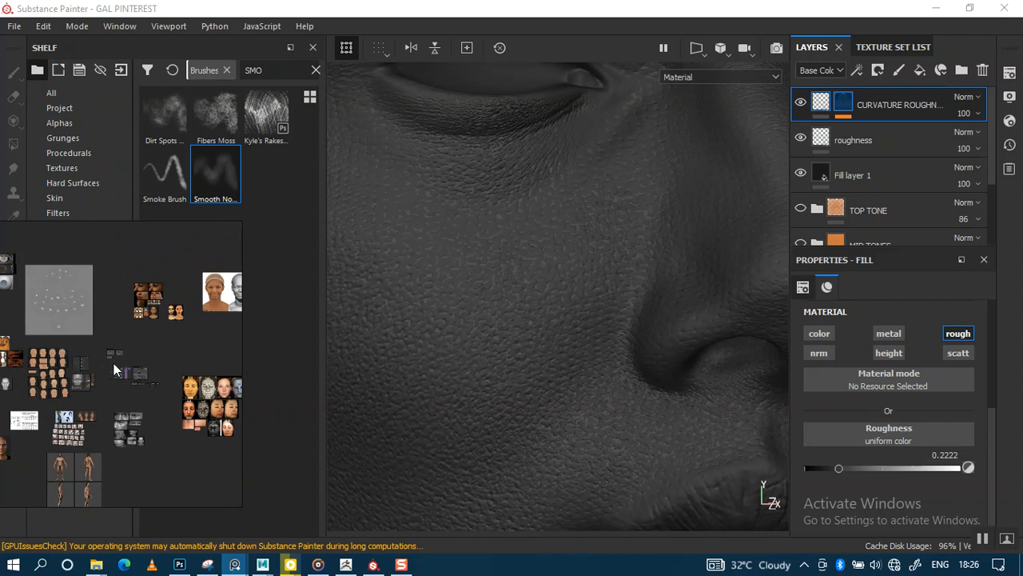
{"action": "scroll", "coordinate": [113, 364], "scroll_direction": "down", "scroll_amount": 1}
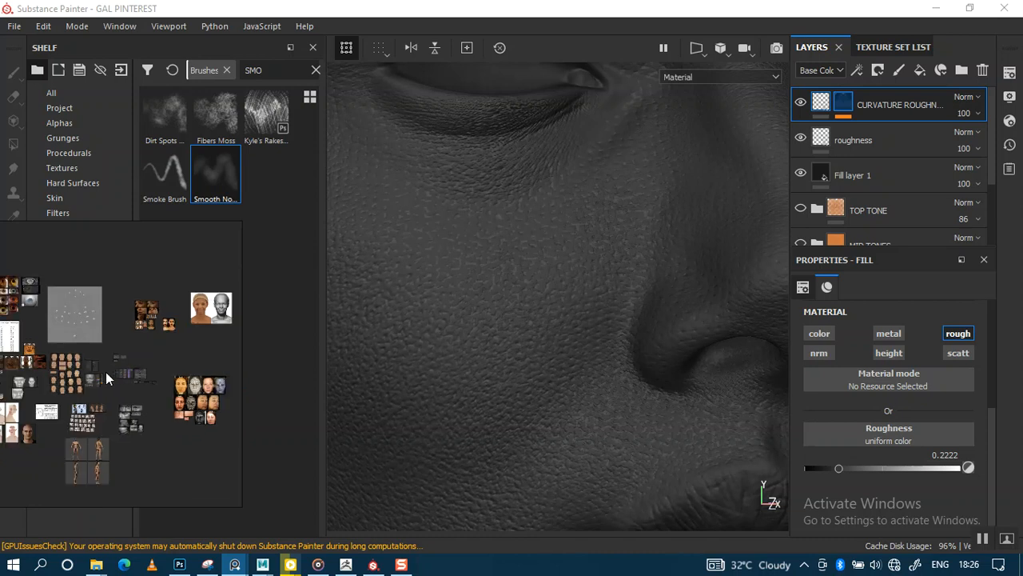
{"action": "right_click_drag", "start_coordinate": [106, 372], "coordinate": [231, 376]}
{"action": "middle_click_drag", "start_coordinate": [284, 379], "coordinate": [232, 382]}
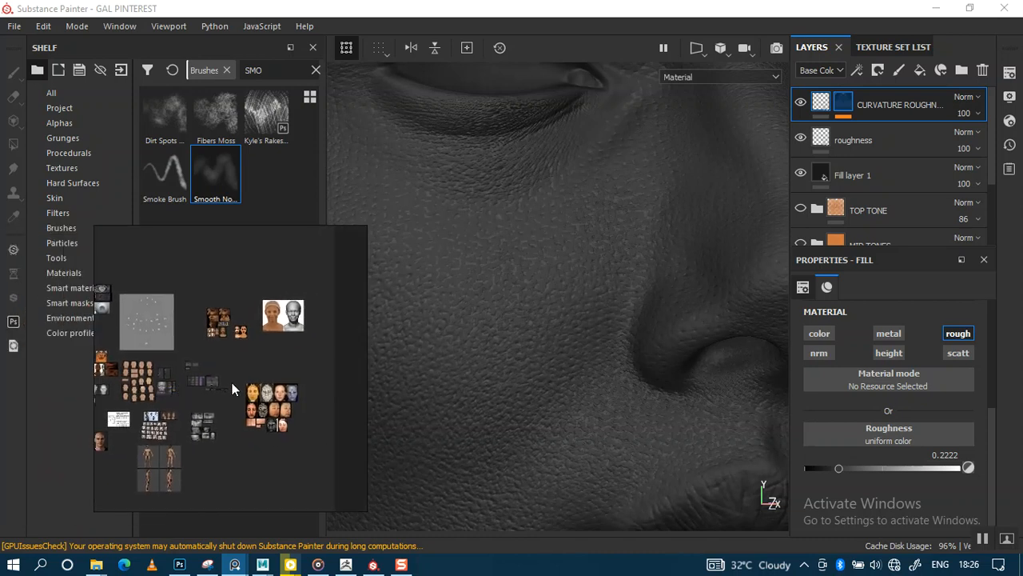
{"action": "middle_click_drag", "start_coordinate": [152, 365], "coordinate": [207, 368]}
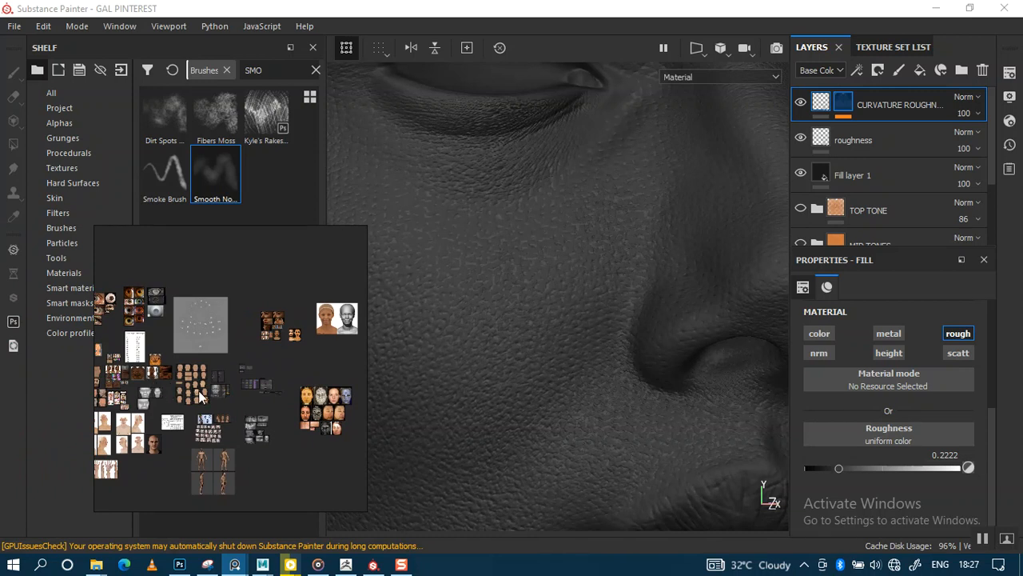
{"action": "middle_click_drag", "start_coordinate": [200, 393], "coordinate": [233, 391]}
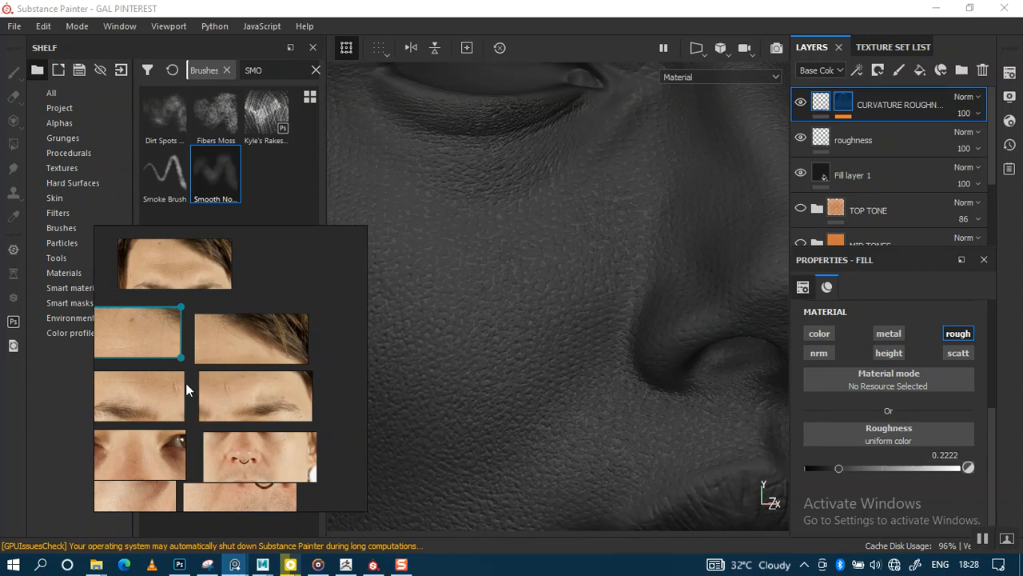
Study the pore and highlight pattern in the close-up forehead skin photo on the reference board
{"action": "middle_click_drag", "start_coordinate": [185, 383], "coordinate": [248, 301]}
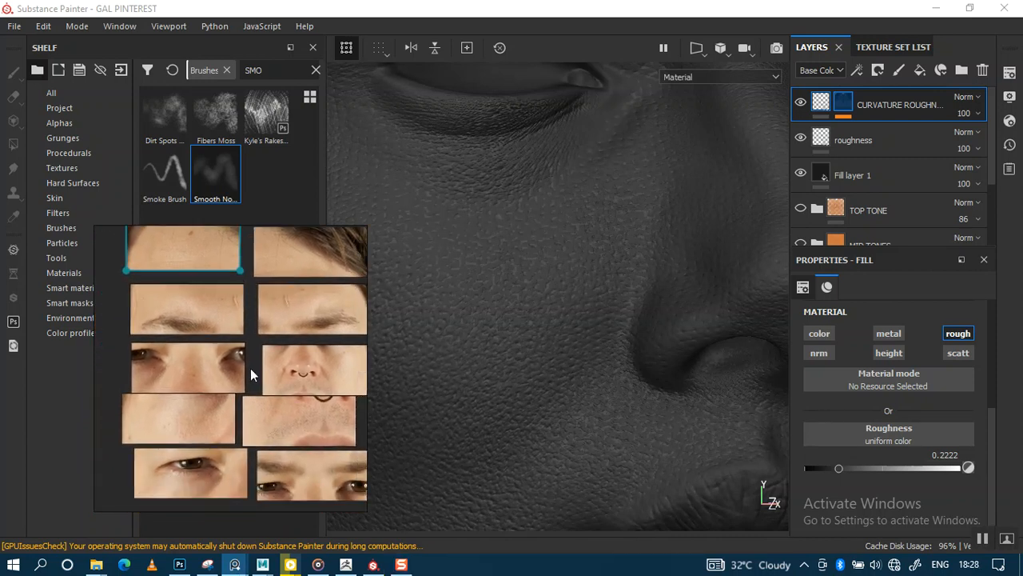
{"action": "middle_click_drag", "start_coordinate": [252, 383], "coordinate": [229, 437]}
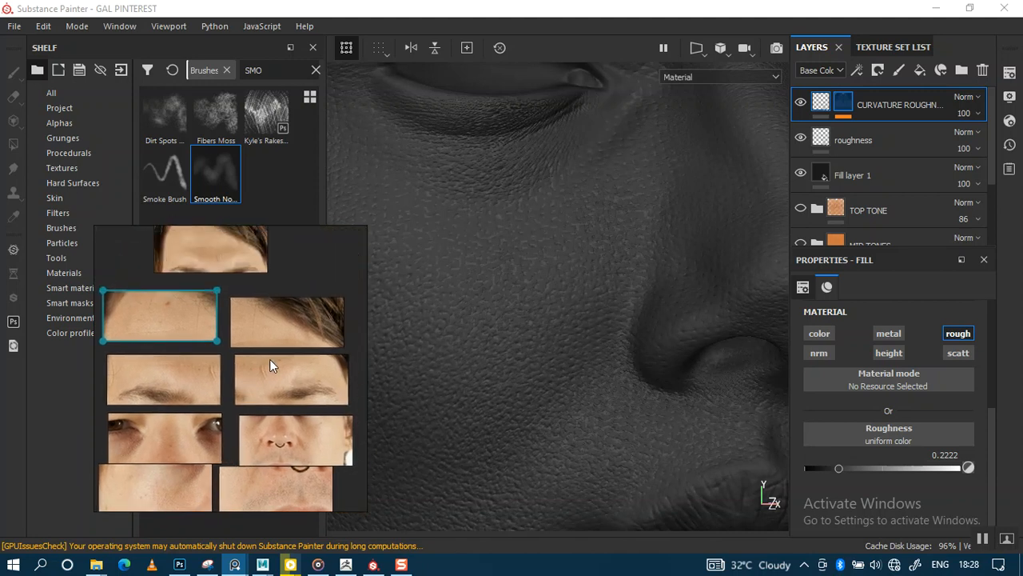
{"action": "scroll", "coordinate": [270, 378], "scroll_direction": "up", "scroll_amount": 10}
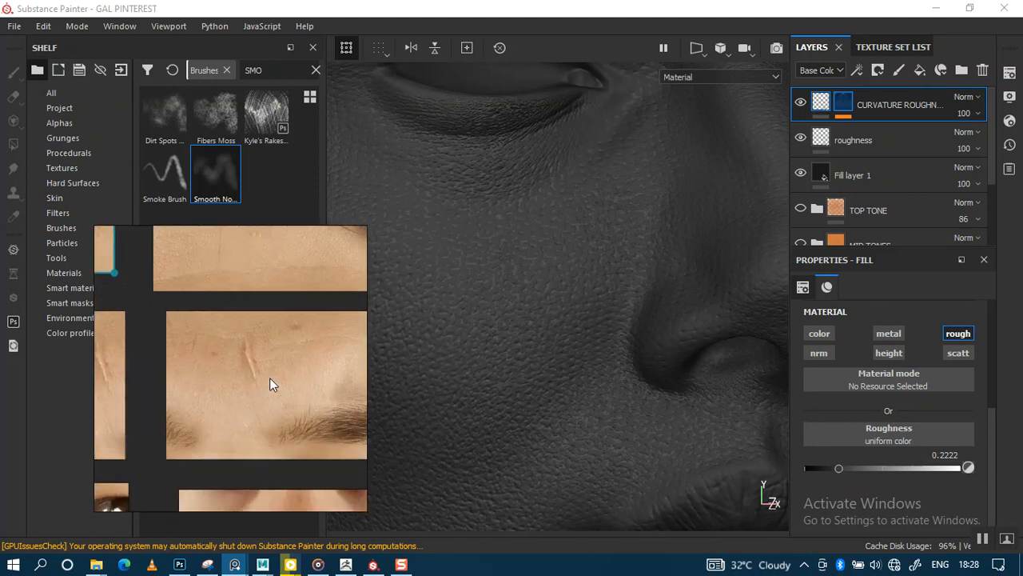
{"action": "middle_click_drag", "start_coordinate": [299, 376], "coordinate": [212, 394]}
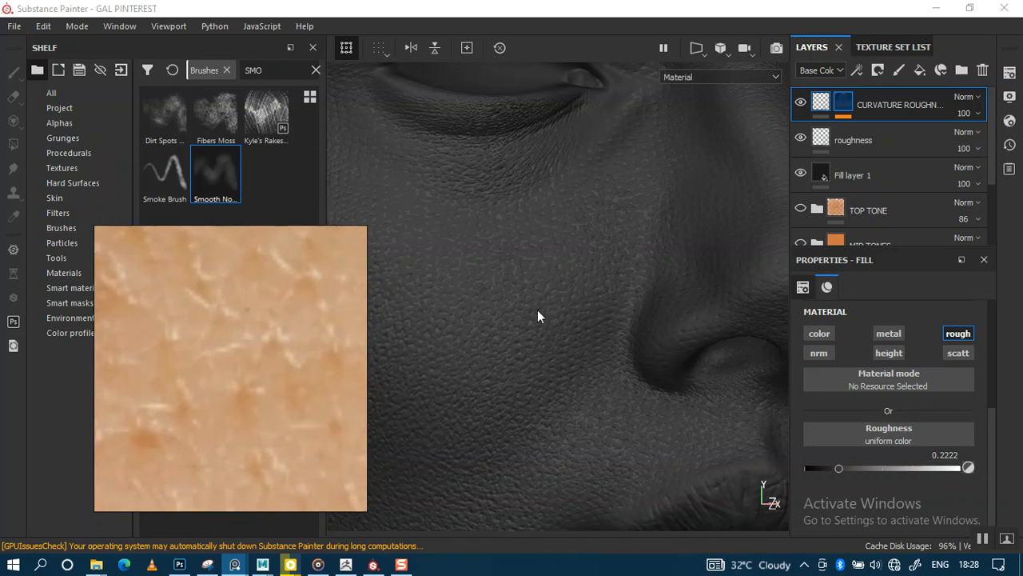
{"action": "scroll", "coordinate": [223, 365], "scroll_direction": "down", "scroll_amount": 2}
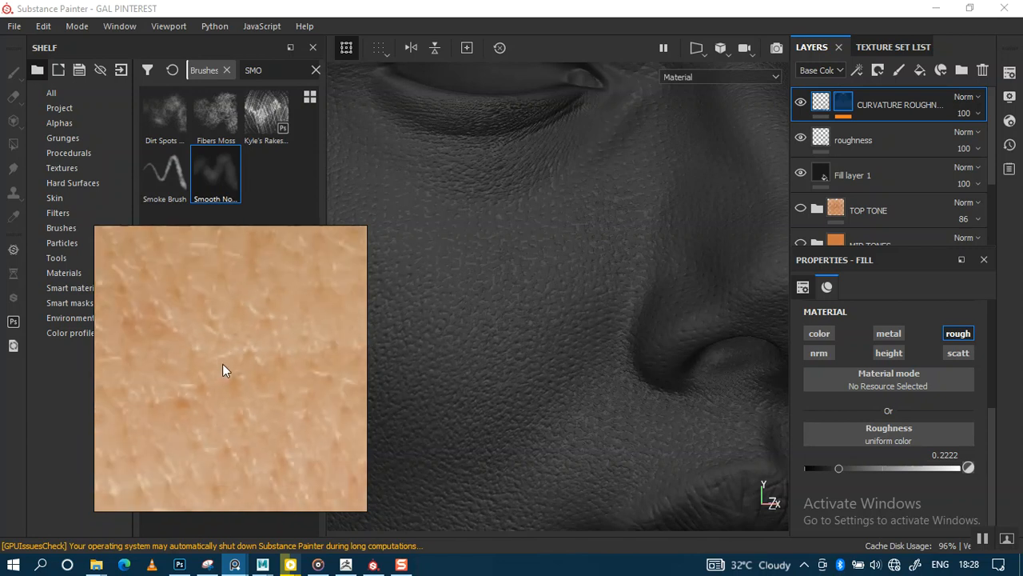
Disable the metallic channel on the base roughness layer and set its roughness to 0.5362
{"action": "left_click_drag", "start_coordinate": [589, 343], "coordinate": [567, 334], "text": "alt"}
{"action": "right_click_drag", "start_coordinate": [567, 334], "coordinate": [565, 237], "text": "alt"}
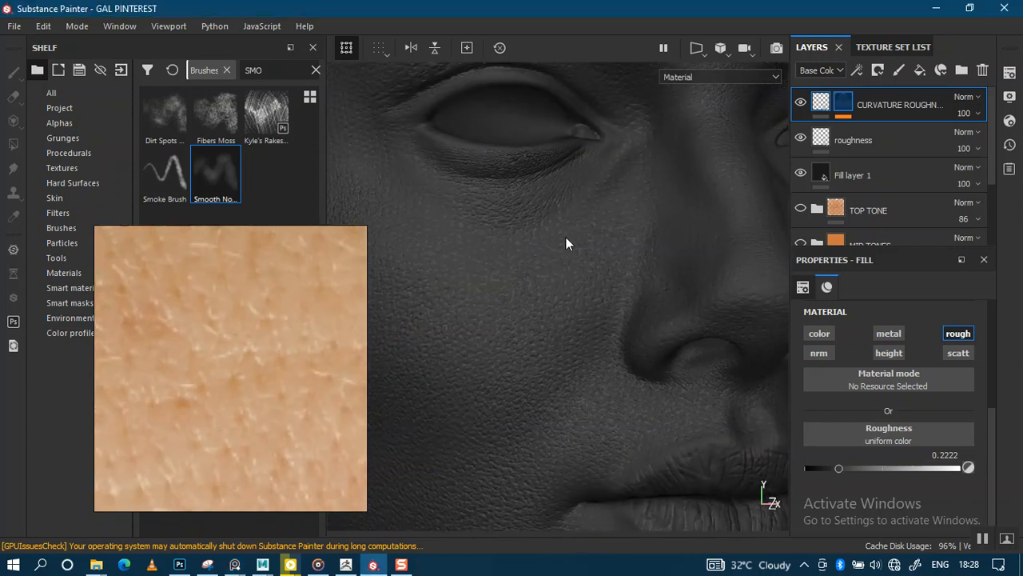
{"action": "left_click", "coordinate": [866, 147]}
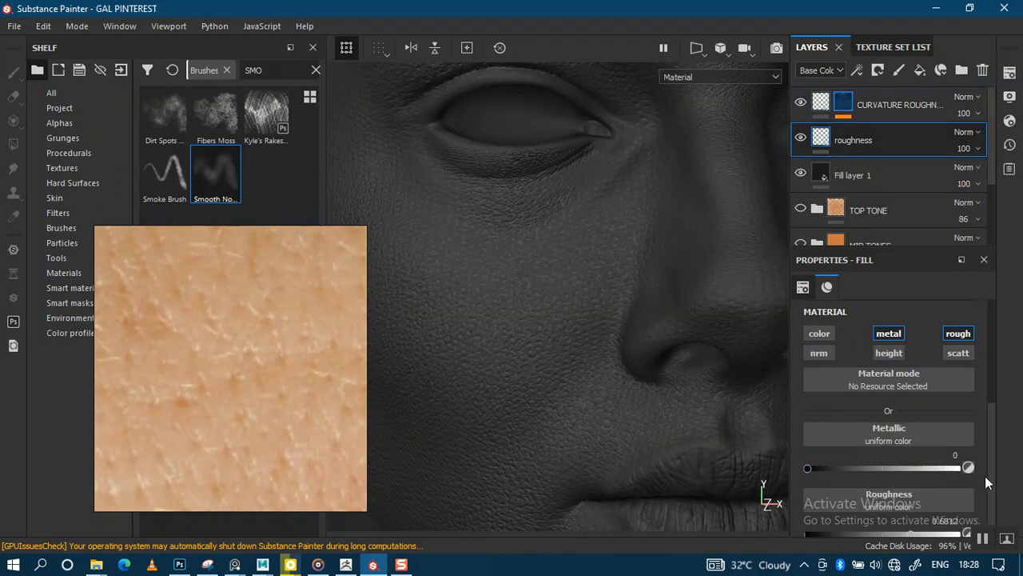
{"action": "scroll", "coordinate": [985, 475], "scroll_direction": "down", "scroll_amount": 1}
{"action": "left_click", "coordinate": [898, 312]}
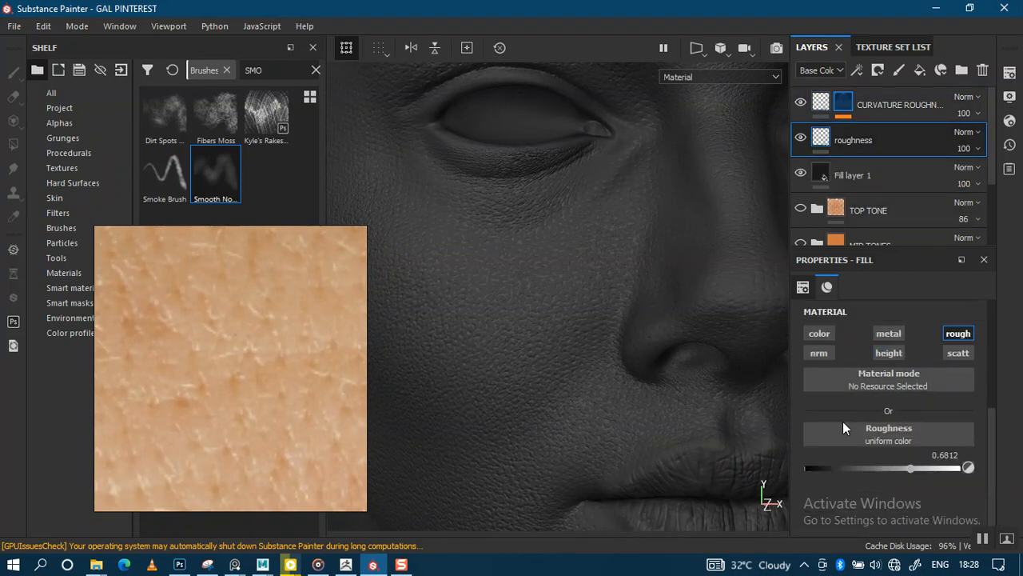
{"action": "left_click_drag", "start_coordinate": [883, 469], "coordinate": [888, 472]}
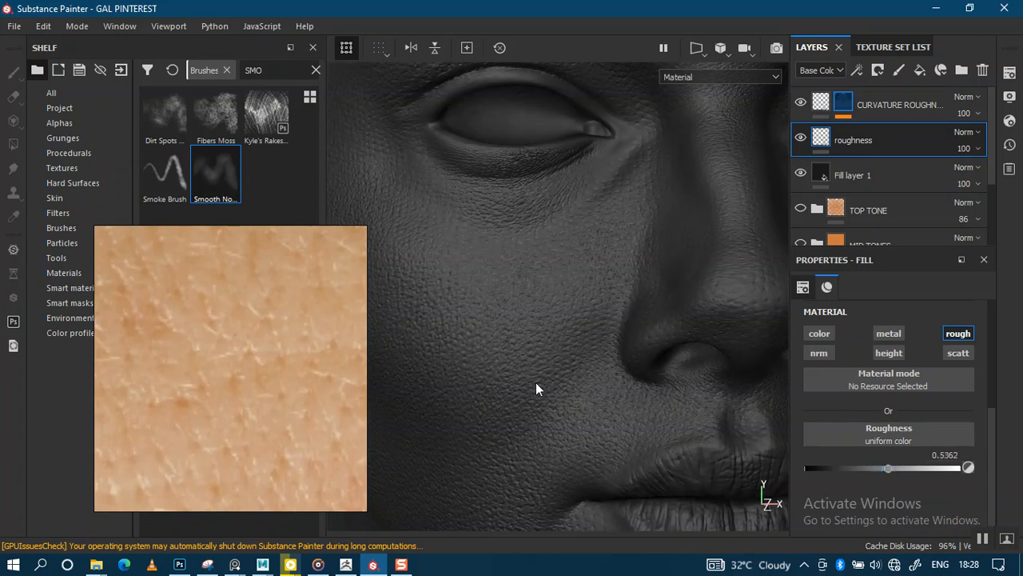
Examine the cheek skin up close, comparing its pores and highlights with the reference photo beside it
{"action": "scroll", "coordinate": [554, 312], "scroll_direction": "up", "scroll_amount": 5}
{"action": "middle_click_drag", "start_coordinate": [576, 342], "coordinate": [620, 343], "text": "alt"}
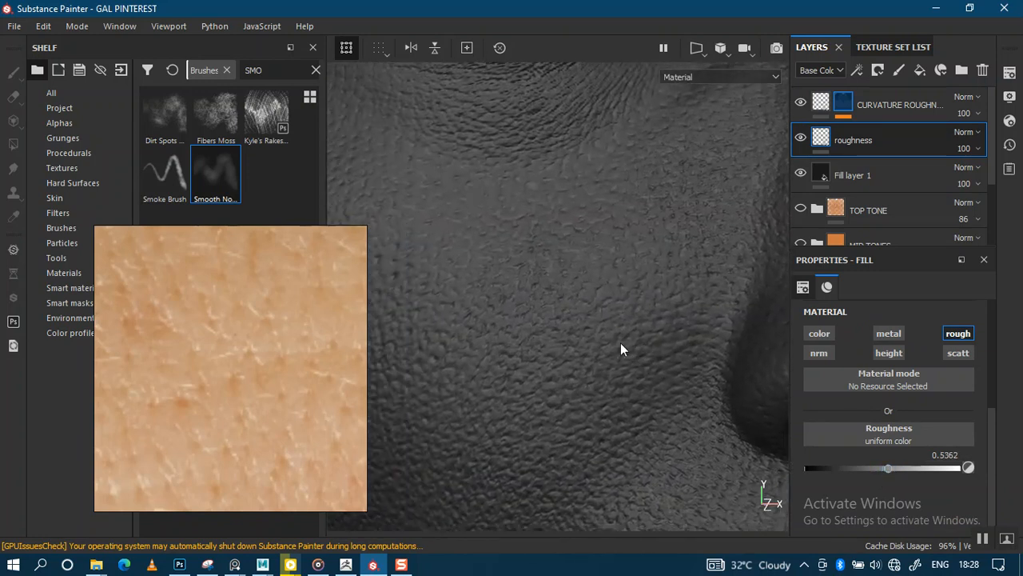
{"action": "right_click_drag", "start_coordinate": [620, 342], "coordinate": [601, 464], "text": "alt"}
{"action": "right_click_drag", "start_coordinate": [603, 343], "coordinate": [589, 361], "text": "alt"}
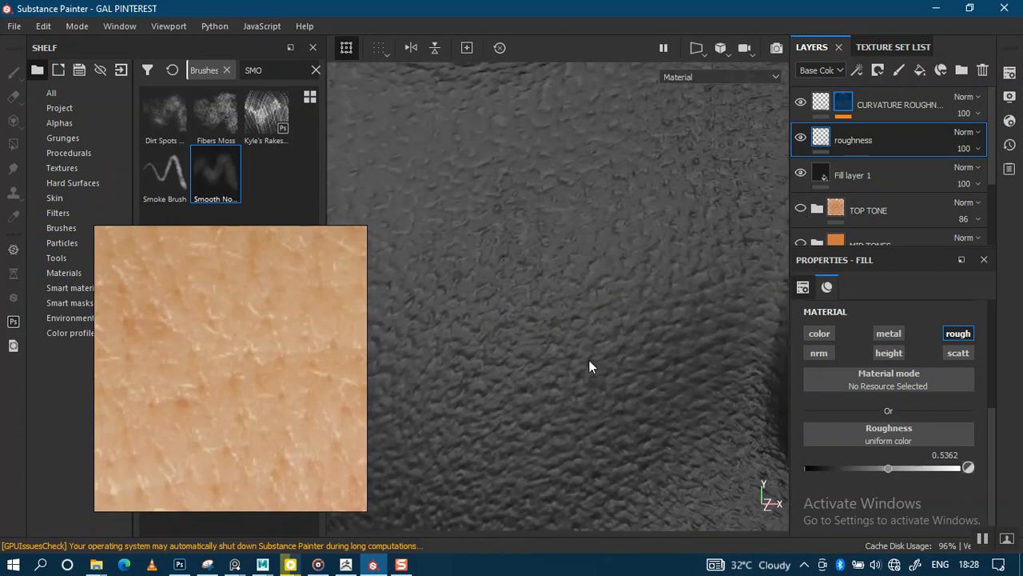
{"action": "middle_click_drag", "start_coordinate": [589, 362], "coordinate": [629, 411], "text": "alt"}
{"action": "right_click_drag", "start_coordinate": [599, 354], "coordinate": [590, 299], "text": "alt"}
{"action": "middle_click_drag", "start_coordinate": [579, 357], "coordinate": [541, 275], "text": "alt"}
{"action": "right_click_drag", "start_coordinate": [593, 351], "coordinate": [614, 435], "text": "alt"}
{"action": "right_click_drag", "start_coordinate": [592, 355], "coordinate": [604, 428], "text": "alt"}
{"action": "right_click_drag", "start_coordinate": [541, 293], "coordinate": [593, 323], "text": "alt"}
{"action": "mouse_move", "coordinate": [594, 324]}
{"action": "middle_mouse_down", "text": "alt"}
{"action": "mouse_move", "coordinate": [649, 294]}
{"action": "mouse_move", "coordinate": [598, 312]}
{"action": "middle_mouse_up", "text": "alt"}
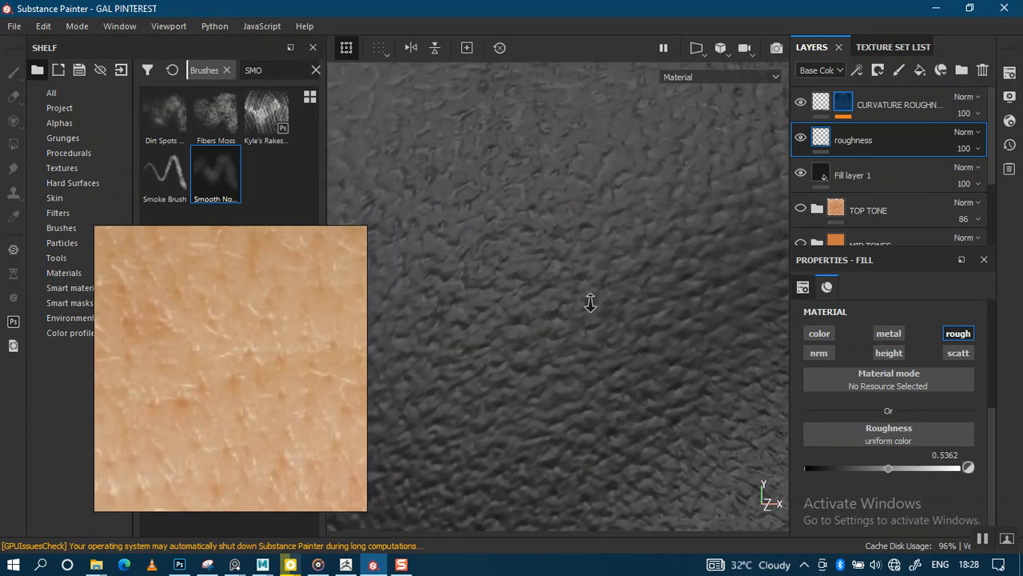
{"action": "right_click_drag", "start_coordinate": [527, 363], "coordinate": [496, 269], "text": "alt"}
{"action": "middle_click_drag", "start_coordinate": [552, 296], "coordinate": [477, 401], "text": "alt"}
{"action": "left_click_drag", "start_coordinate": [524, 338], "coordinate": [495, 350], "text": "alt"}
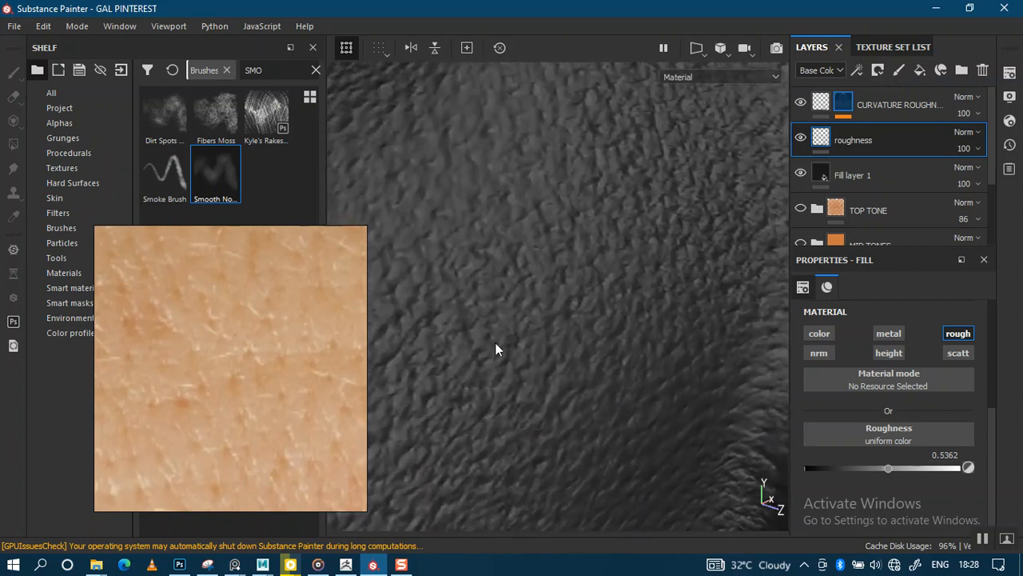
Select the curvature roughness layer and examine its effect from close-up cheek skin out to the full front of the head
{"action": "left_click", "coordinate": [884, 100]}
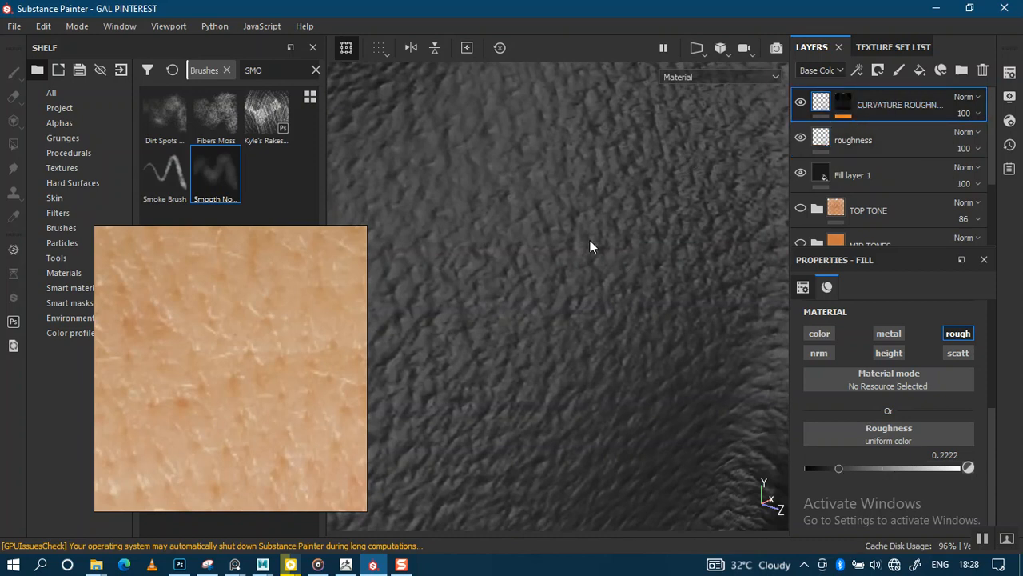
{"action": "left_click_drag", "start_coordinate": [589, 245], "coordinate": [594, 273], "text": "alt"}
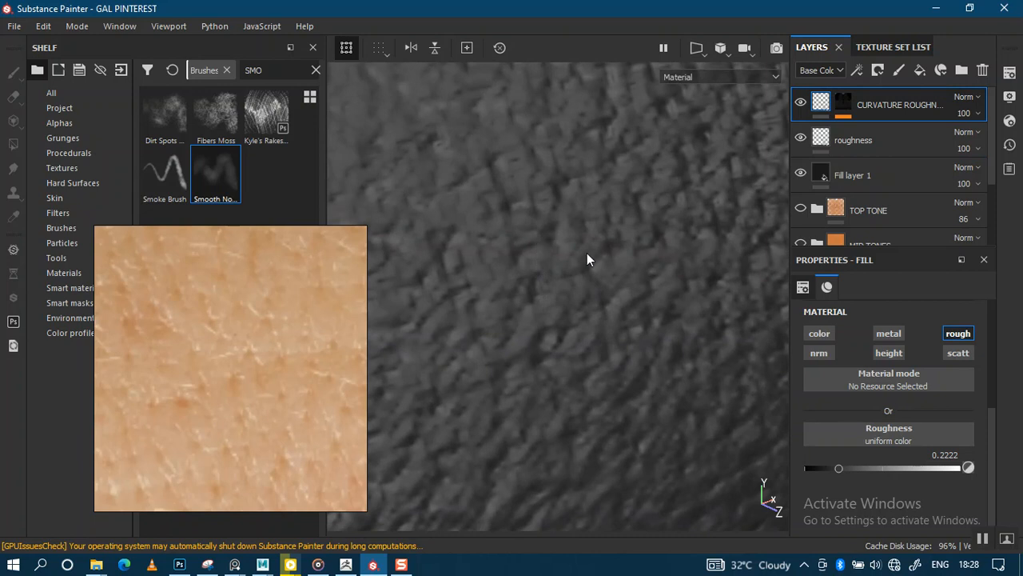
{"action": "right_click_drag", "start_coordinate": [587, 259], "coordinate": [540, 134], "text": "alt"}
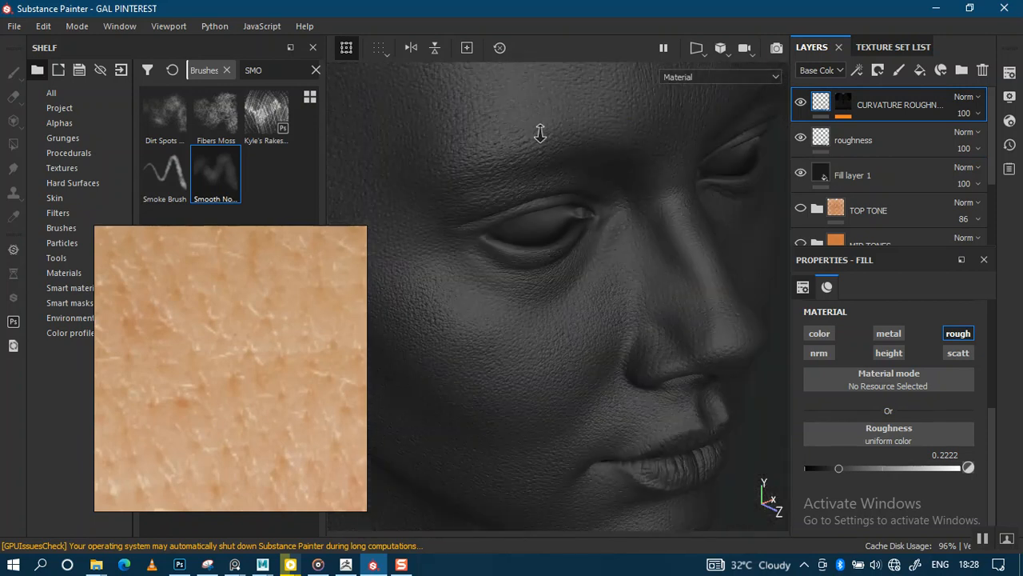
{"action": "left_click_drag", "start_coordinate": [541, 133], "coordinate": [773, 117], "text": "alt"}
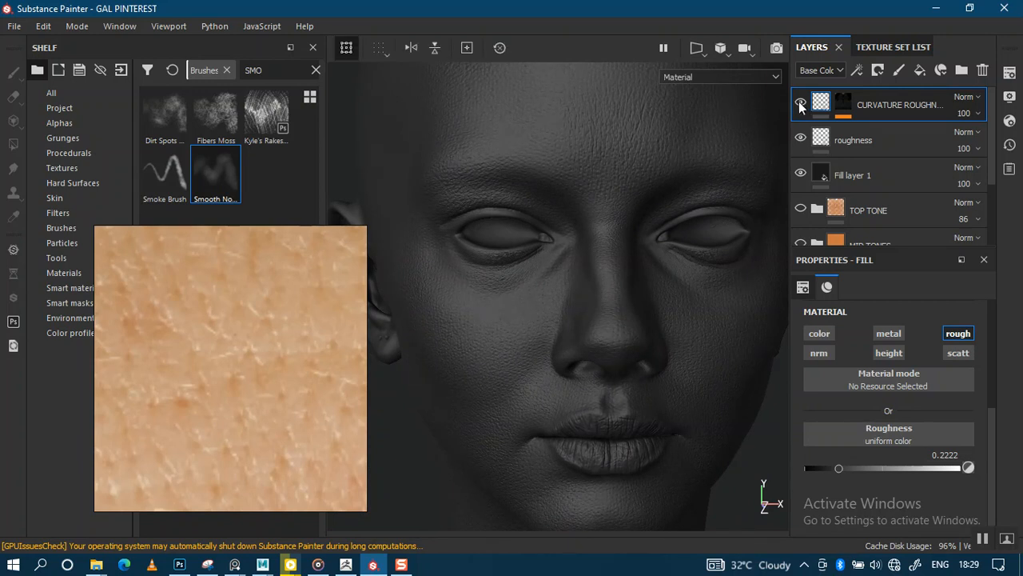
{"action": "left_click_drag", "start_coordinate": [628, 366], "coordinate": [609, 256], "text": "alt"}
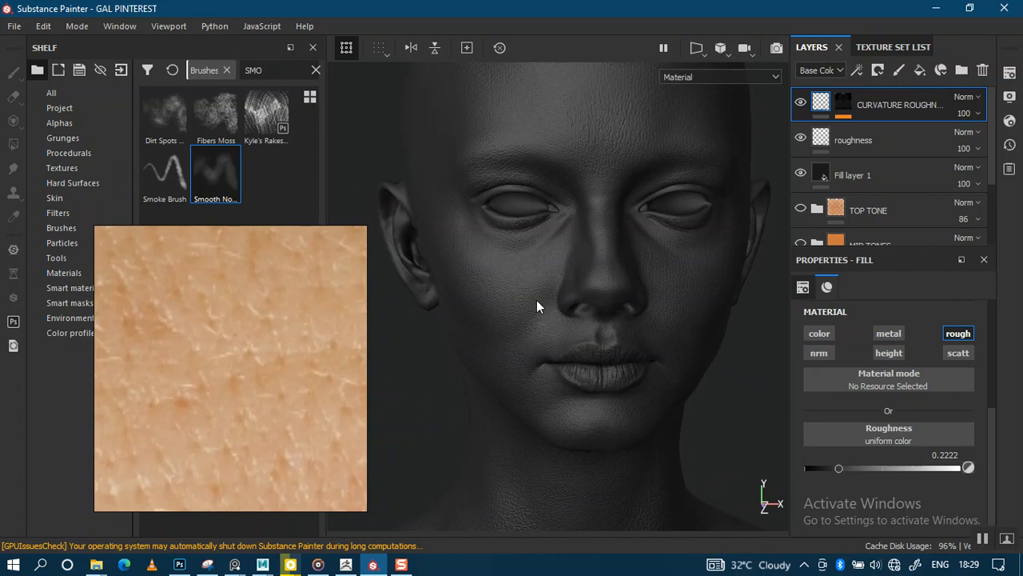
{"action": "left_click_drag", "start_coordinate": [560, 336], "coordinate": [551, 255], "text": "alt"}
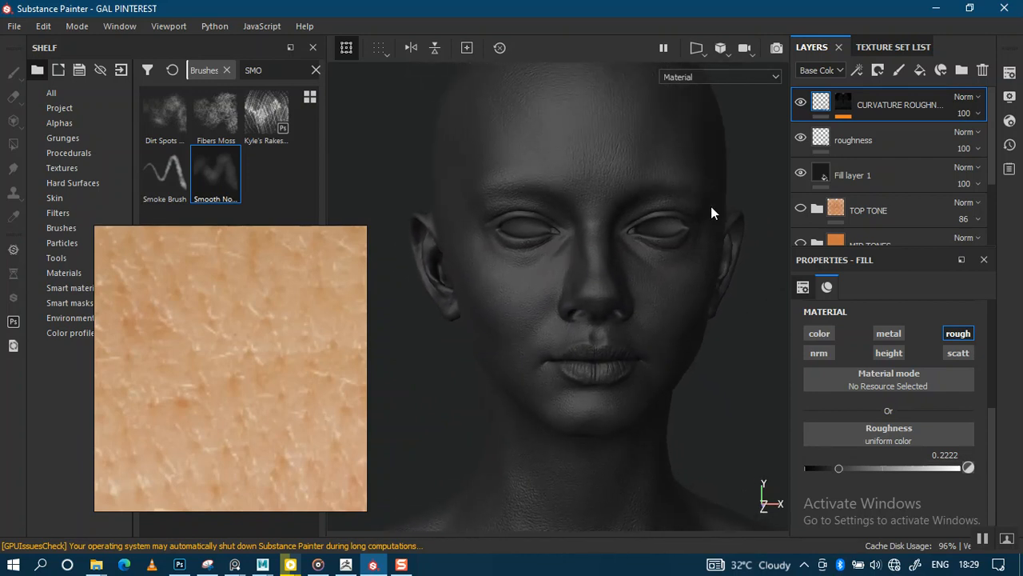
{"action": "left_click_drag", "start_coordinate": [623, 272], "coordinate": [611, 291], "text": "alt"}
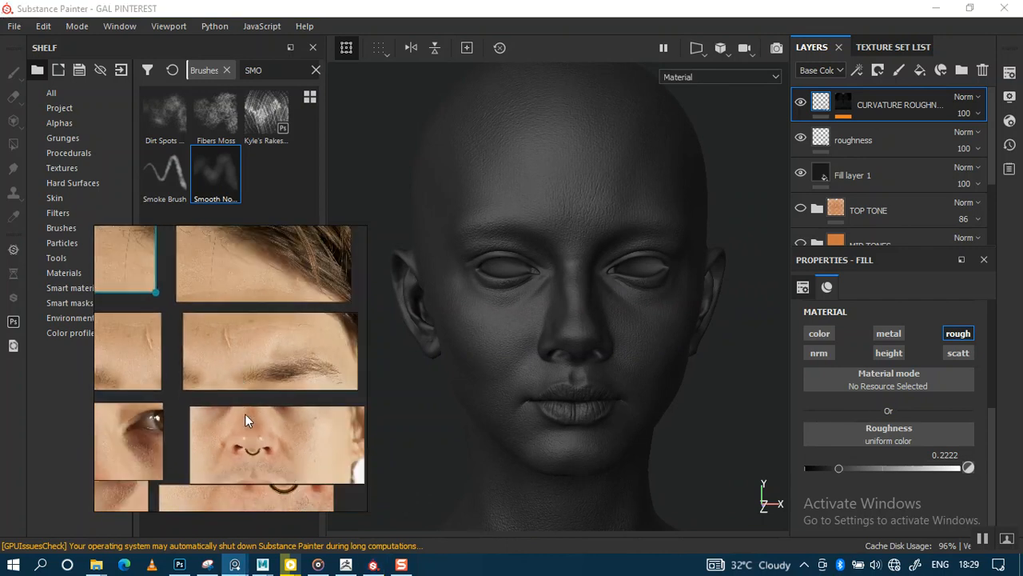
Browse the image reference board for the face mask charts showing oily T-zone and dry cheek areas
{"action": "middle_click_drag", "start_coordinate": [245, 414], "coordinate": [243, 363]}
{"action": "scroll", "coordinate": [245, 382], "scroll_direction": "down", "scroll_amount": 12}
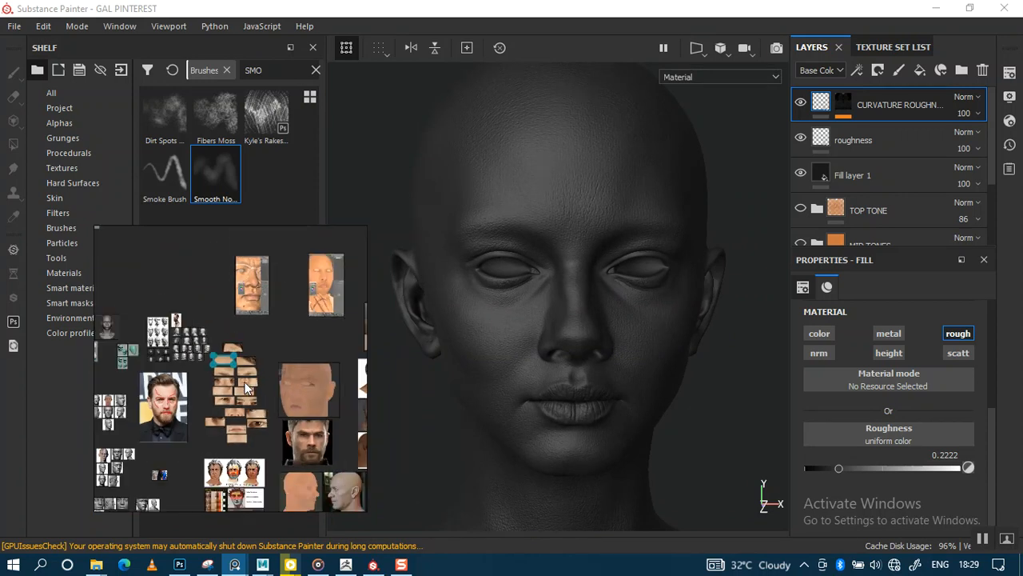
{"action": "middle_click_drag", "start_coordinate": [251, 415], "coordinate": [175, 293]}
{"action": "scroll", "coordinate": [308, 400], "scroll_direction": "up", "scroll_amount": 3}
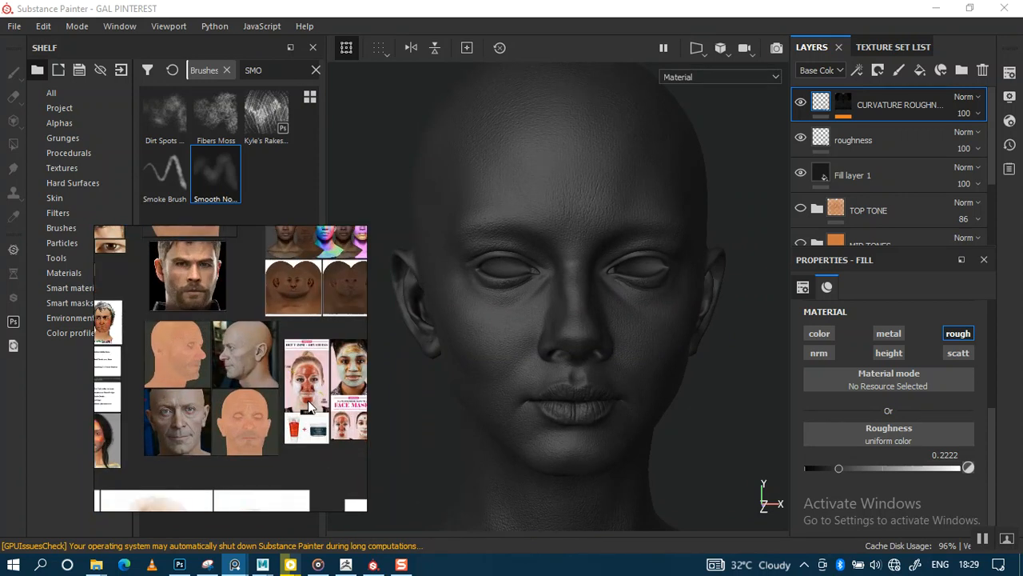
{"action": "scroll", "coordinate": [308, 400], "scroll_direction": "up", "scroll_amount": 4}
{"action": "middle_click_drag", "start_coordinate": [306, 358], "coordinate": [147, 371]}
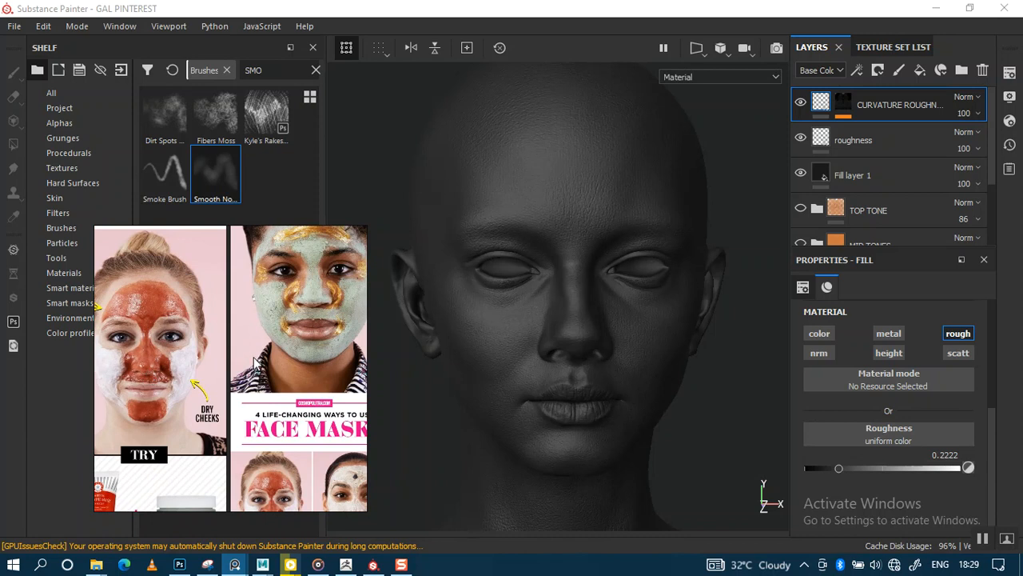
{"action": "scroll", "coordinate": [254, 361], "scroll_direction": "down", "scroll_amount": 5}
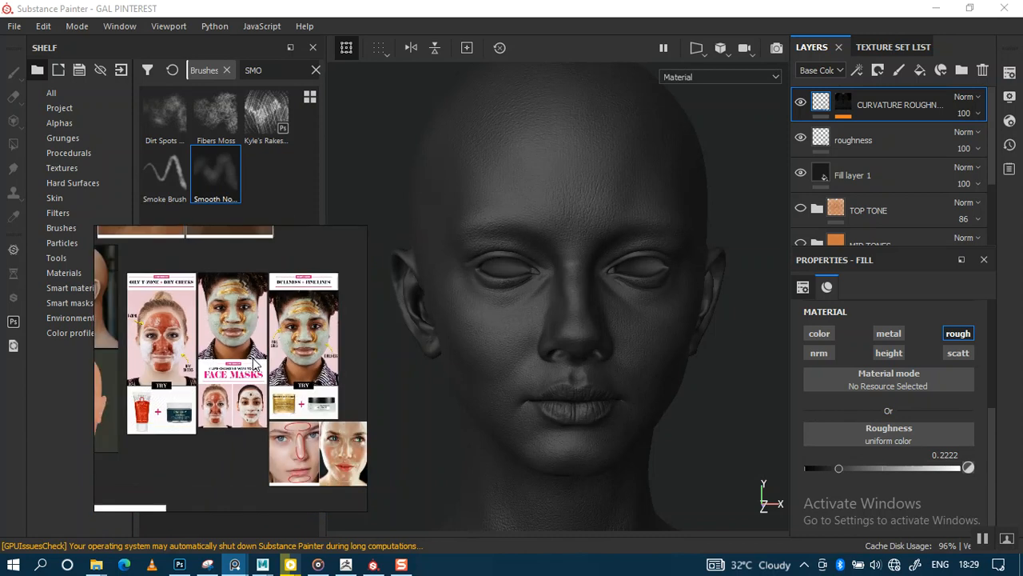
{"action": "scroll", "coordinate": [254, 361], "scroll_direction": "down", "scroll_amount": 3}
{"action": "scroll", "coordinate": [304, 417], "scroll_direction": "up", "scroll_amount": 3}
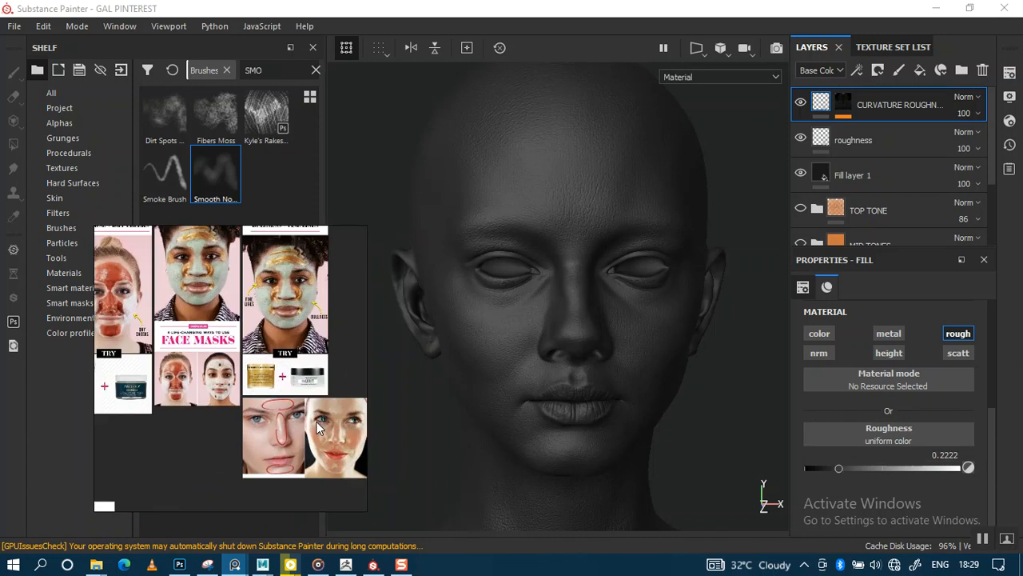
Study the face photo with the forehead, nose and chin circled in red and the shiny-skinned face beside it
{"action": "middle_click_drag", "start_coordinate": [317, 428], "coordinate": [332, 373]}
{"action": "scroll", "coordinate": [233, 382], "scroll_direction": "up", "scroll_amount": 2}
{"action": "scroll", "coordinate": [289, 382], "scroll_direction": "up", "scroll_amount": 2}
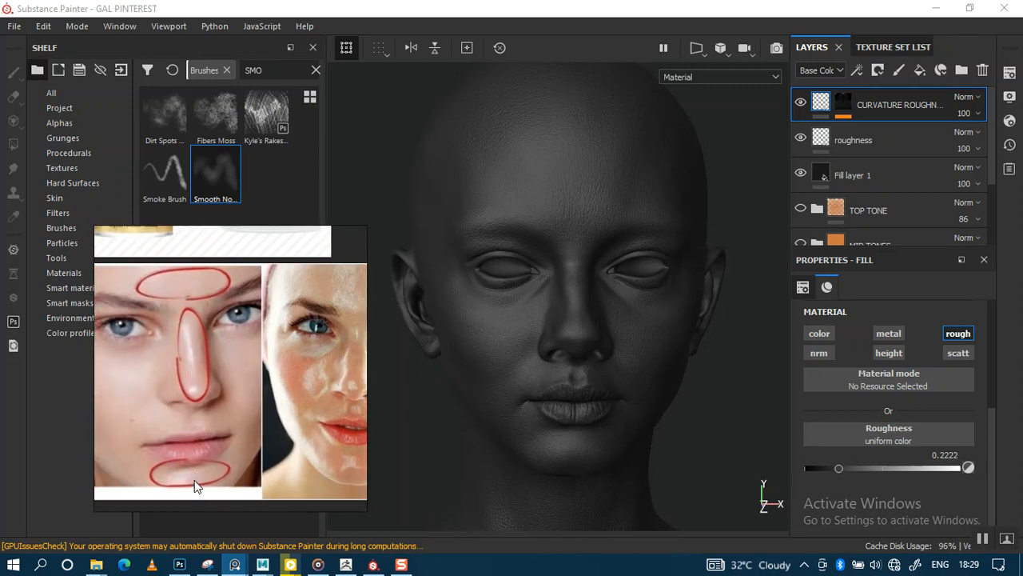
{"action": "middle_click_drag", "start_coordinate": [198, 363], "coordinate": [226, 383]}
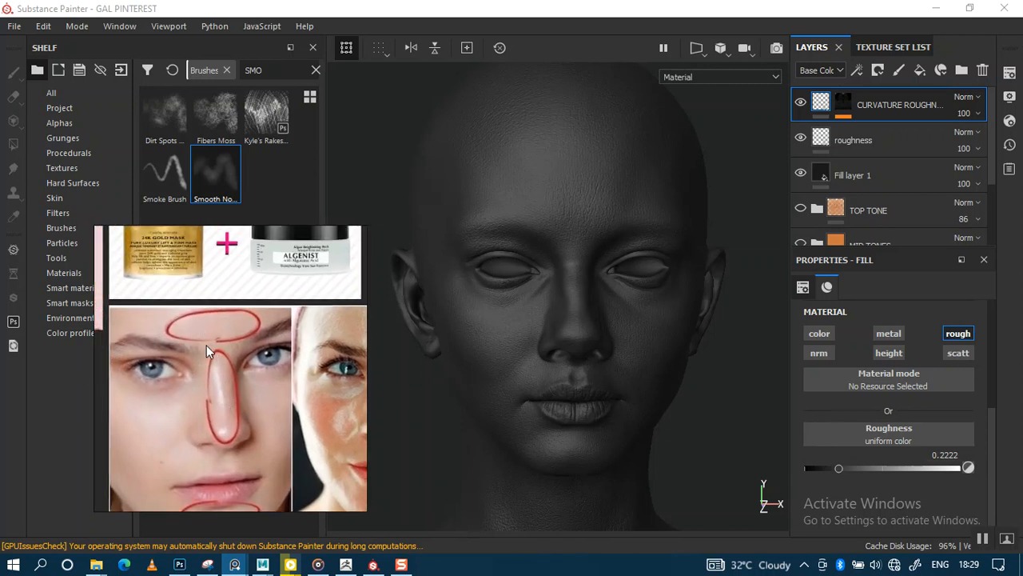
{"action": "middle_click_drag", "start_coordinate": [229, 421], "coordinate": [241, 322]}
{"action": "middle_click_drag", "start_coordinate": [262, 384], "coordinate": [261, 361]}
{"action": "scroll", "coordinate": [244, 376], "scroll_direction": "down", "scroll_amount": 2}
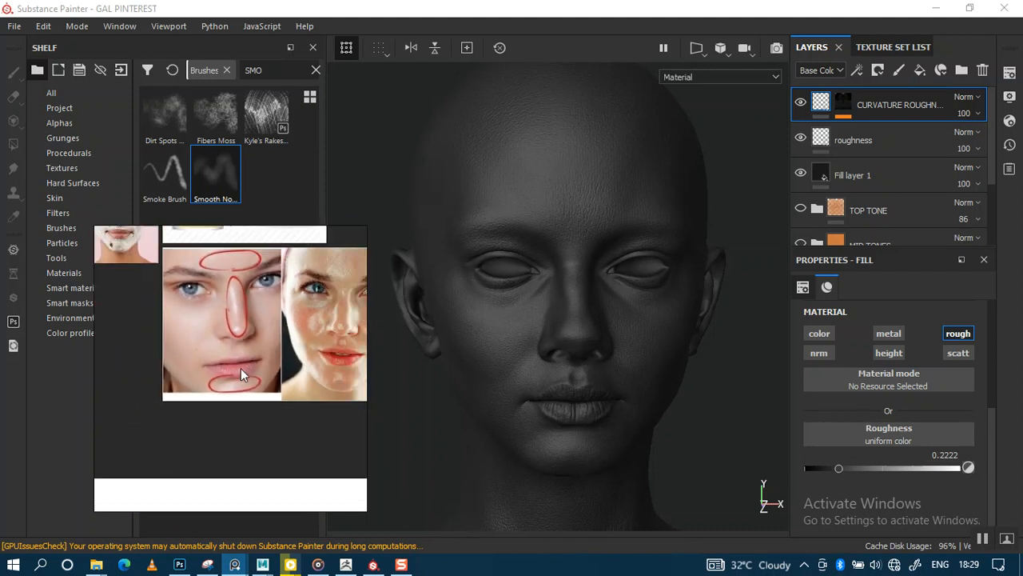
{"action": "middle_click_drag", "start_coordinate": [211, 311], "coordinate": [264, 376]}
{"action": "scroll", "coordinate": [259, 356], "scroll_direction": "down", "scroll_amount": 2}
{"action": "scroll", "coordinate": [255, 337], "scroll_direction": "down", "scroll_amount": 5}
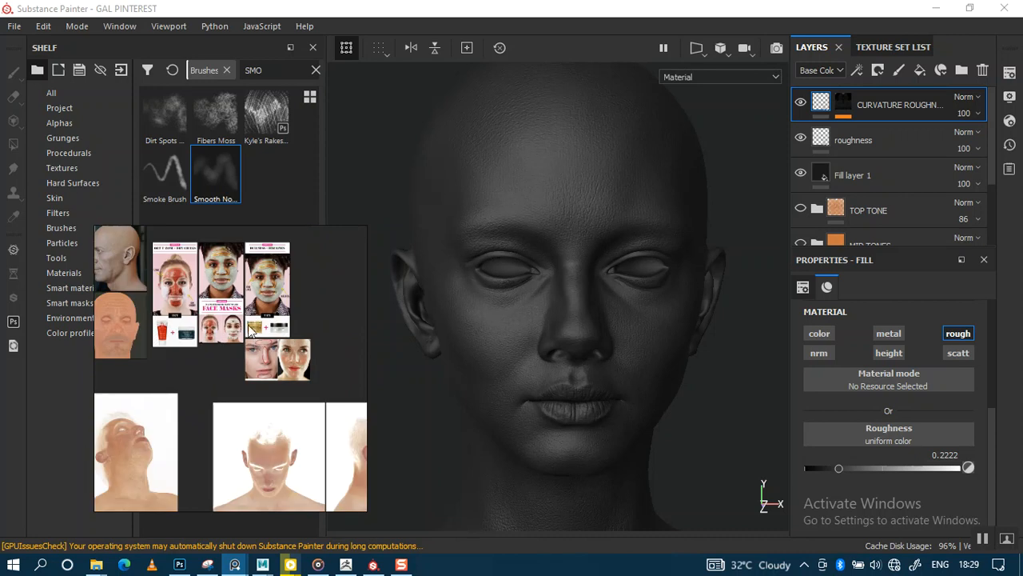
Find the grayscale face renders on the reference board and study their light and dark facial zones
{"action": "middle_click_drag", "start_coordinate": [334, 325], "coordinate": [221, 329]}
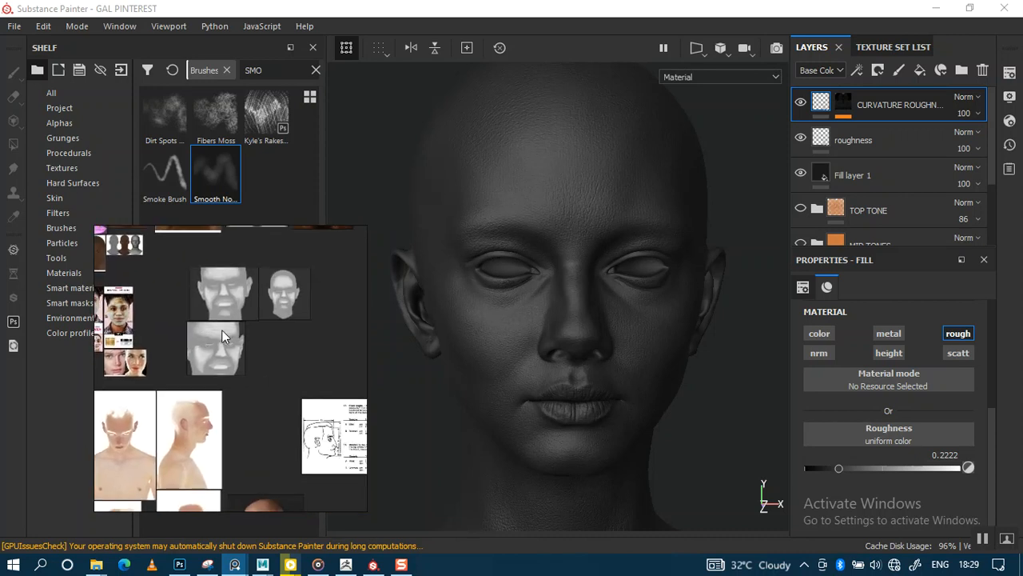
{"action": "scroll", "coordinate": [226, 327], "scroll_direction": "up", "scroll_amount": 6}
{"action": "middle_click_drag", "start_coordinate": [228, 370], "coordinate": [266, 334]}
{"action": "scroll", "coordinate": [265, 371], "scroll_direction": "up", "scroll_amount": 2}
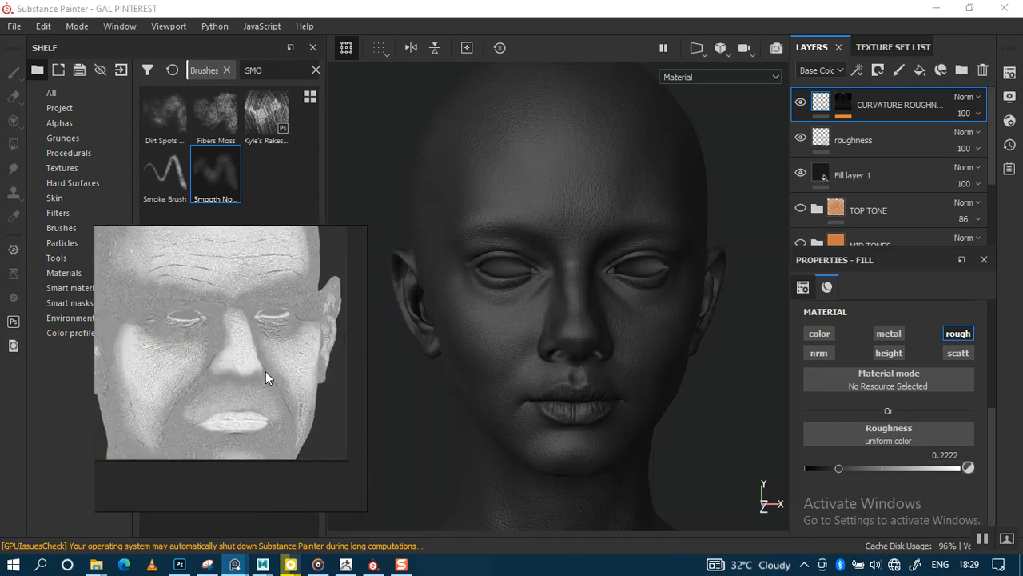
{"action": "mouse_move", "coordinate": [265, 371]}
{"action": "middle_mouse_down"}
{"action": "mouse_move", "coordinate": [260, 472]}
{"action": "mouse_move", "coordinate": [262, 431]}
{"action": "middle_mouse_up"}
{"action": "scroll", "coordinate": [270, 384], "scroll_direction": "down", "scroll_amount": 2}
{"action": "scroll", "coordinate": [260, 365], "scroll_direction": "up", "scroll_amount": 2}
{"action": "middle_click_drag", "start_coordinate": [265, 376], "coordinate": [264, 367]}
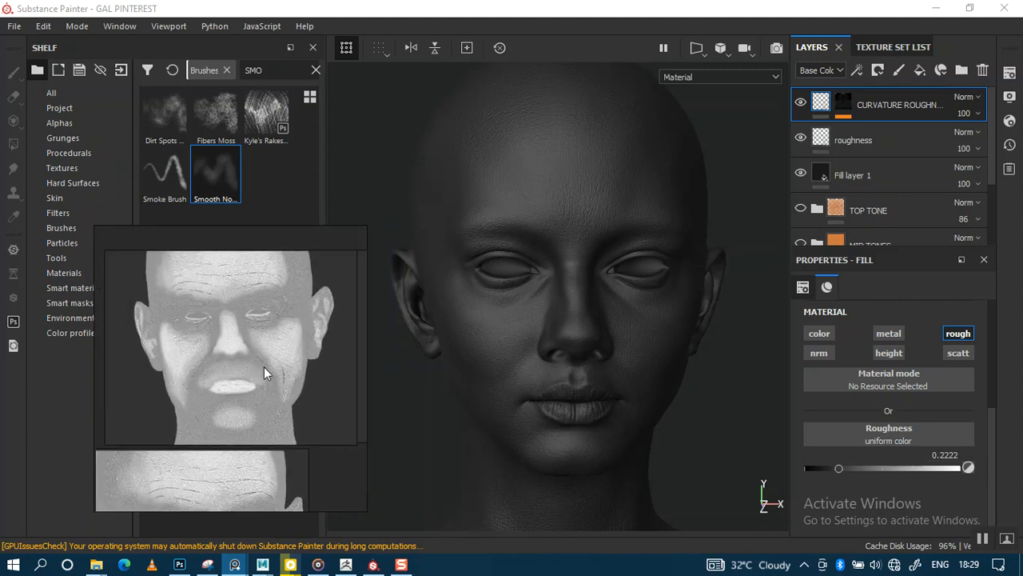
Duplicate the base roughness layer, move the copy above the curvature roughness layer, and rename it "roughness T ZONE"
{"action": "right_click_drag", "start_coordinate": [648, 257], "coordinate": [662, 311], "text": "alt"}
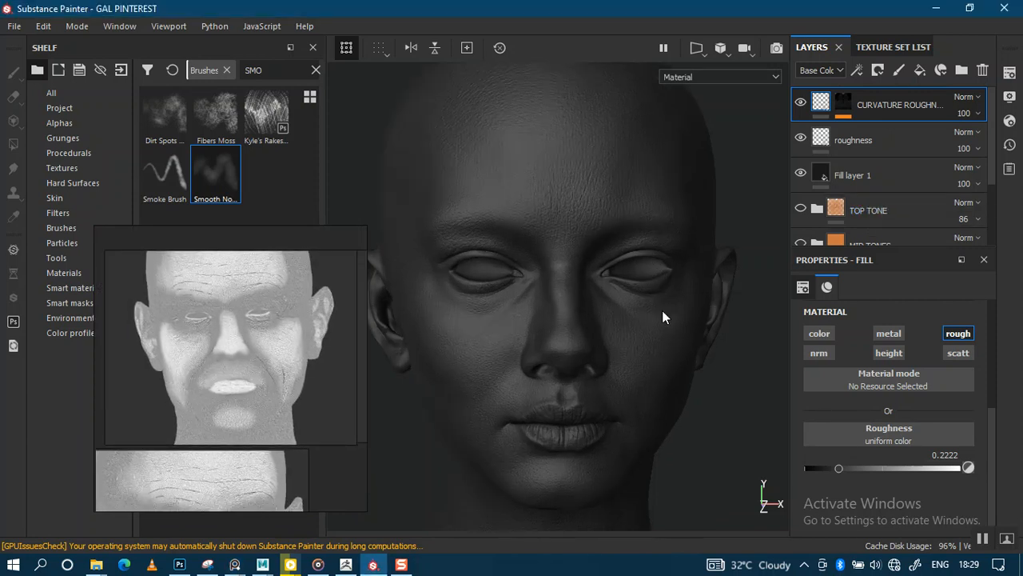
{"action": "left_click_drag", "start_coordinate": [662, 310], "coordinate": [668, 265], "text": "alt"}
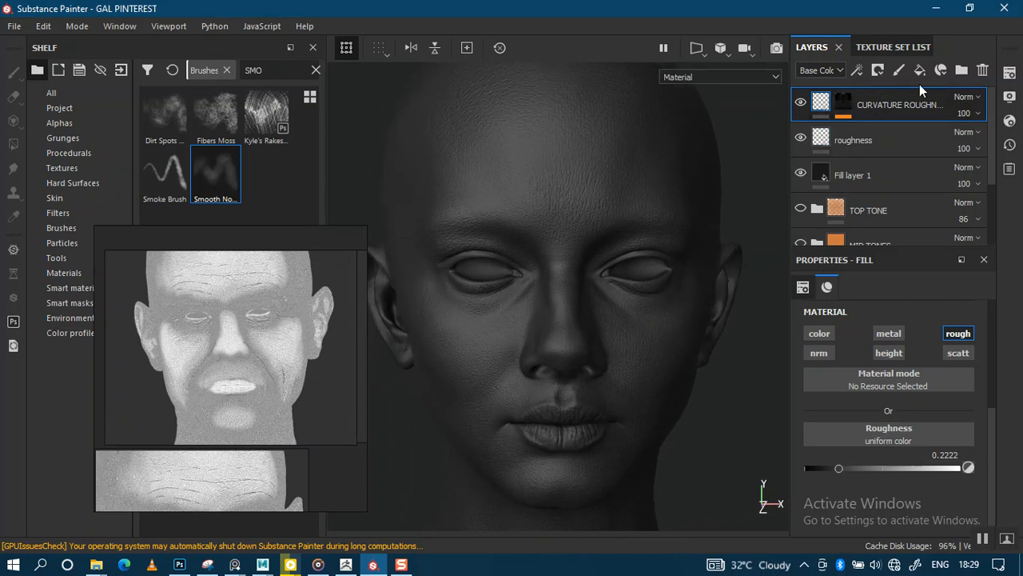
{"action": "left_click", "coordinate": [883, 139]}
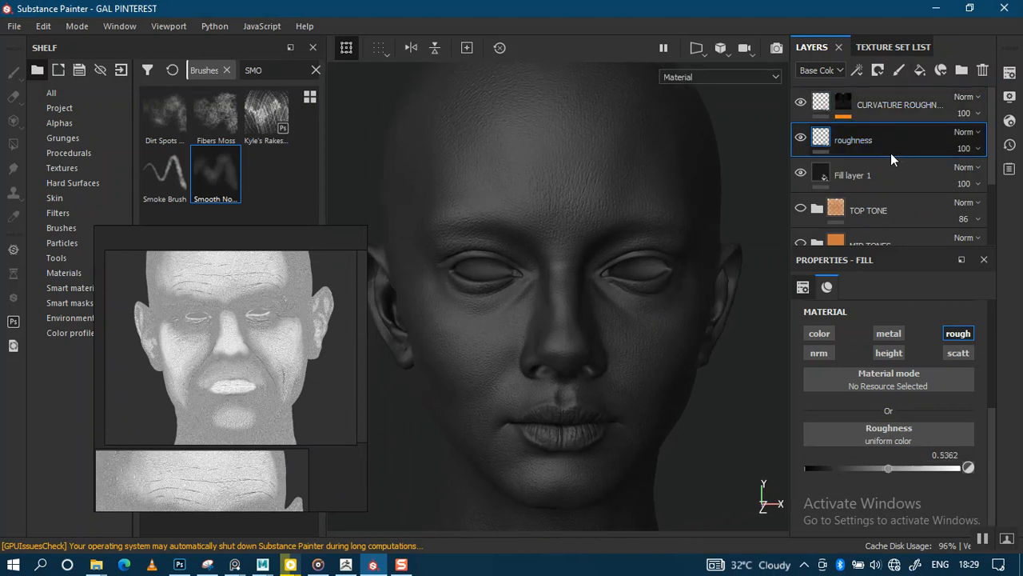
{"action": "key", "text": "ctrl+d"}
{"action": "left_click_drag", "start_coordinate": [880, 143], "coordinate": [878, 113]}
{"action": "double_click", "coordinate": [877, 108]}
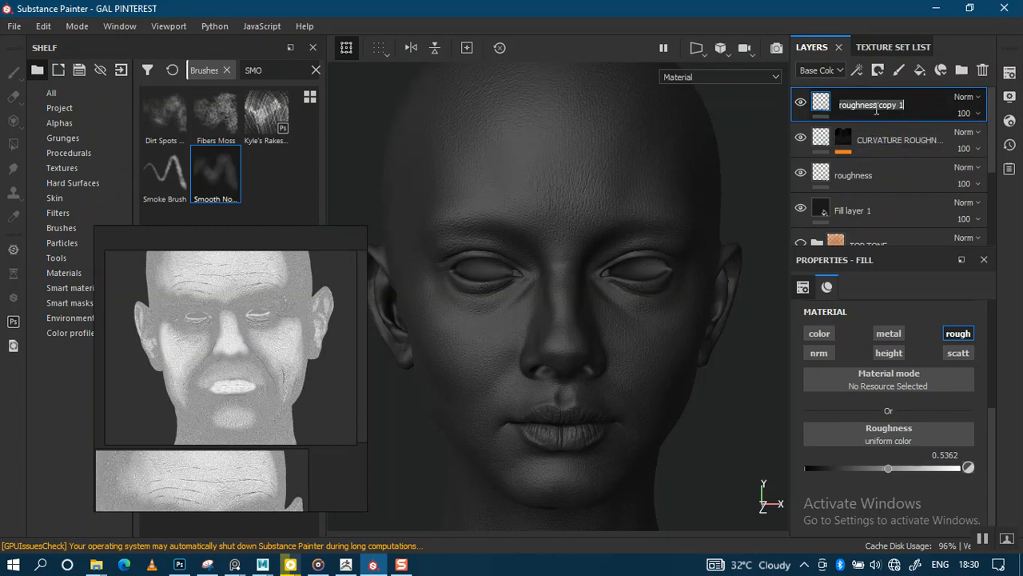
{"action": "key", "text": "Right"}
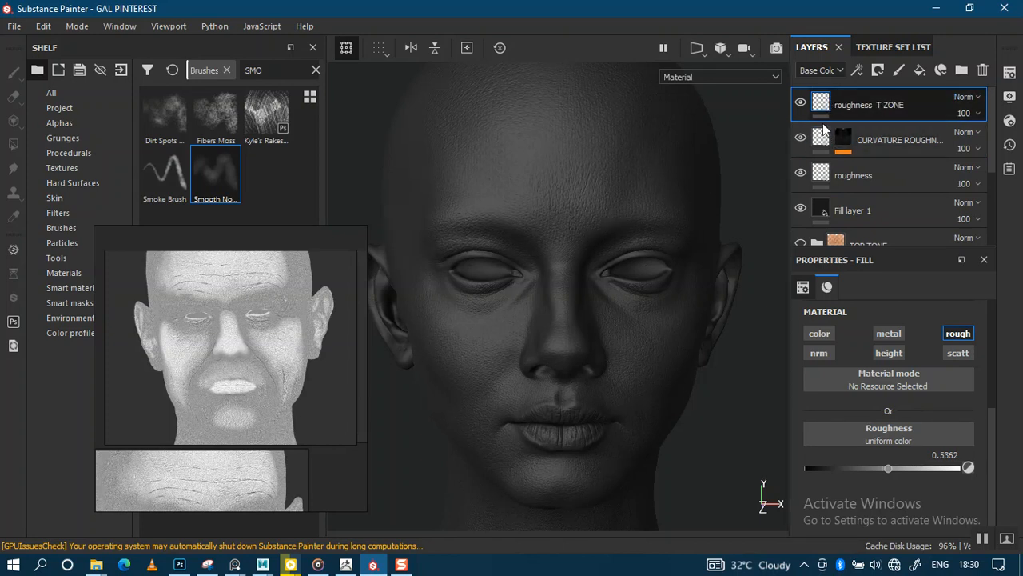
Set the T-zone layer's roughness to 0.2512 and check the face's highlights while rotating the environment lighting
{"action": "mouse_move", "coordinate": [863, 464]}
{"action": "left_mouse_down"}
{"action": "mouse_move", "coordinate": [800, 465]}
{"action": "mouse_move", "coordinate": [843, 466]}
{"action": "left_mouse_up"}
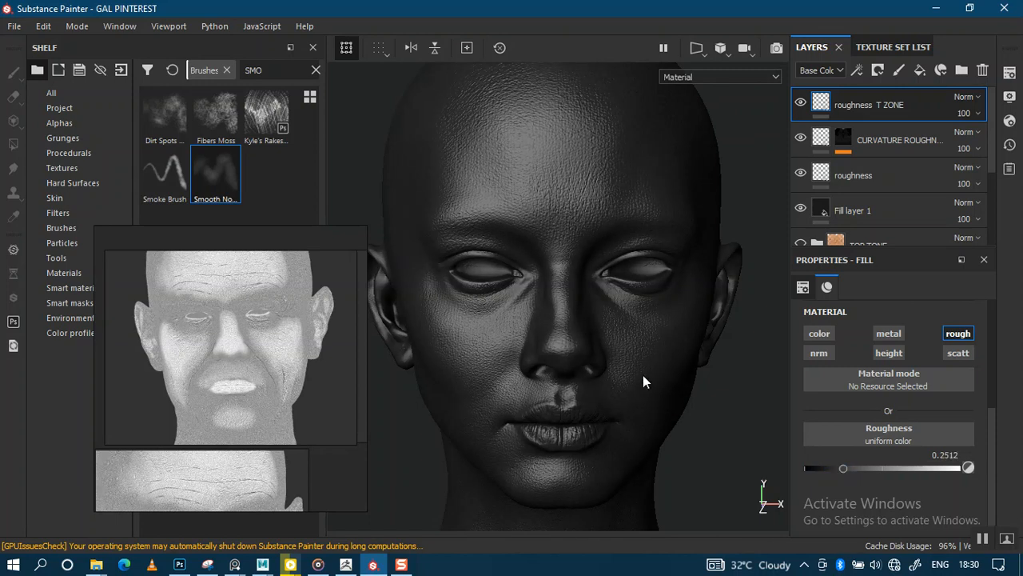
{"action": "left_click_drag", "start_coordinate": [643, 375], "coordinate": [642, 352], "text": "alt"}
{"action": "right_click_drag", "start_coordinate": [643, 351], "coordinate": [579, 333], "text": "shift"}
{"action": "left_click_drag", "start_coordinate": [650, 330], "coordinate": [612, 334], "text": "alt"}
{"action": "right_click_drag", "start_coordinate": [613, 343], "coordinate": [660, 419], "text": "alt"}
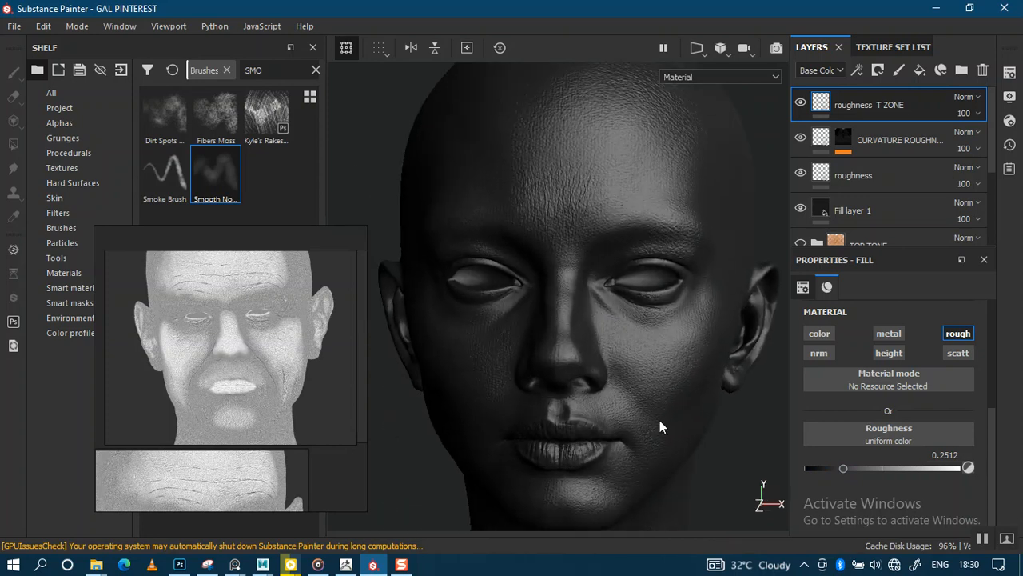
{"action": "right_click_drag", "start_coordinate": [646, 362], "coordinate": [661, 363], "text": "shift"}
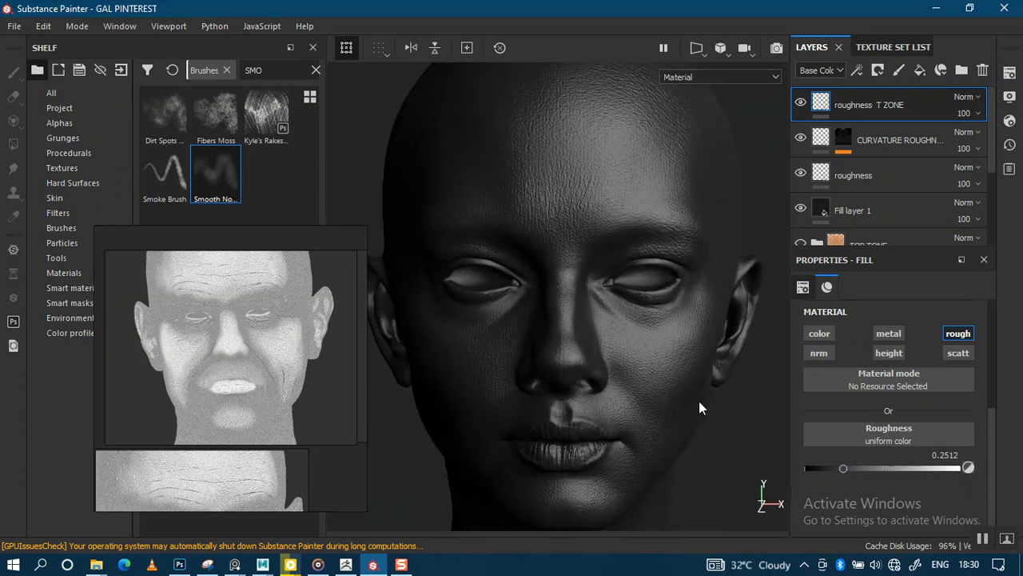
Compare the base and T-zone roughness values, and add a black mask to the "roughness T ZONE" layer
{"action": "left_click", "coordinate": [866, 180]}
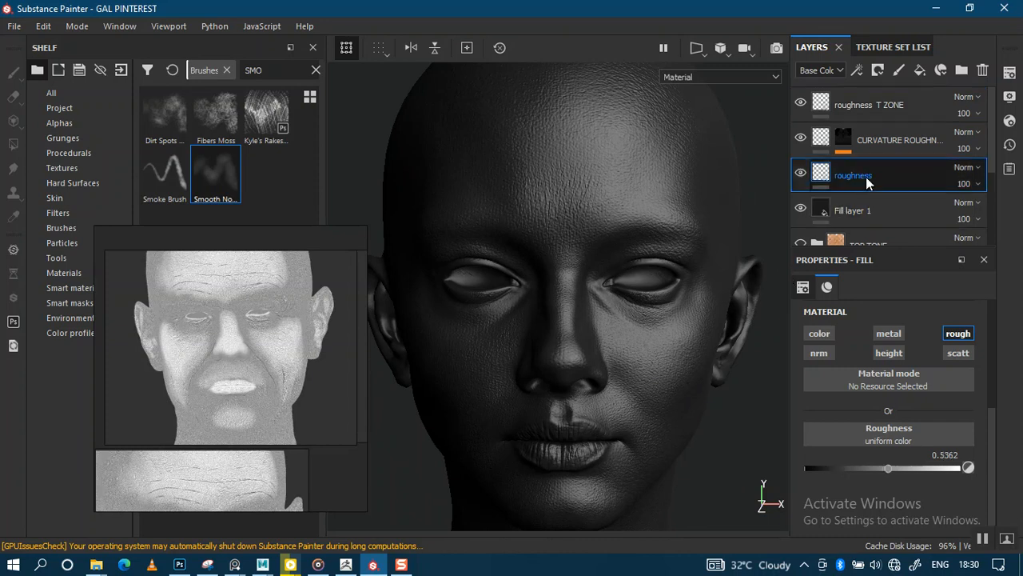
{"action": "left_click", "coordinate": [850, 118]}
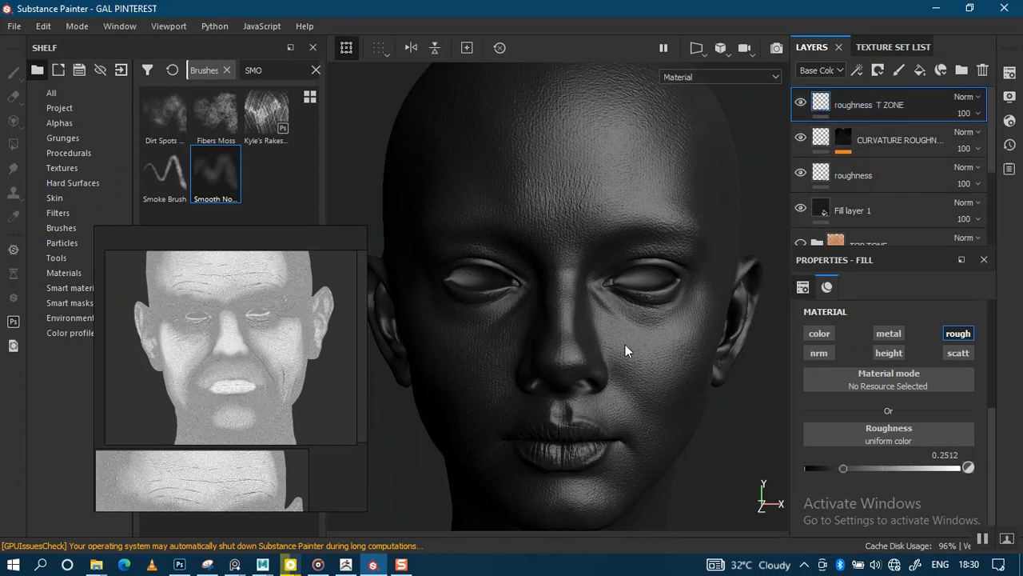
{"action": "right_click", "coordinate": [843, 108]}
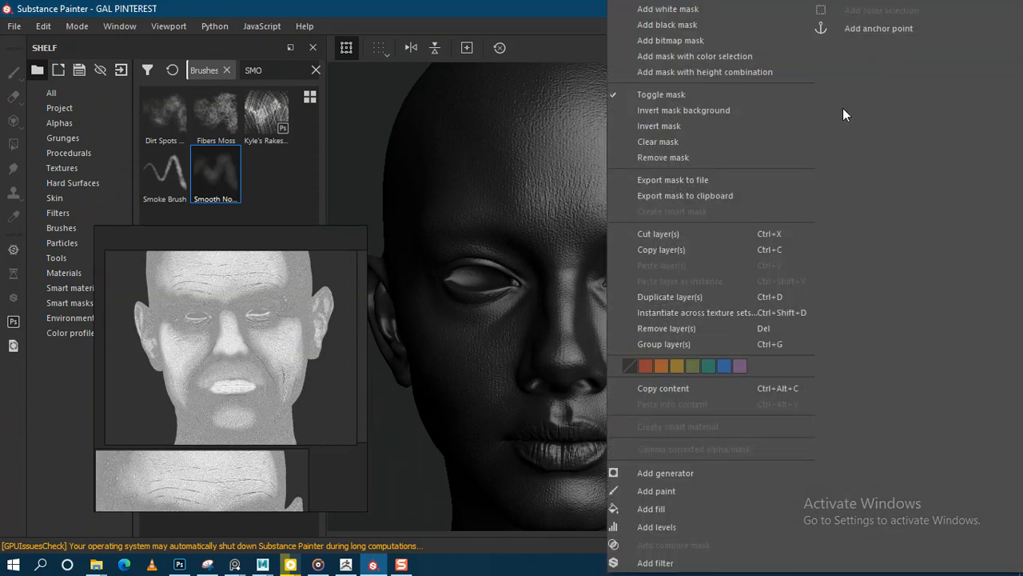
{"action": "left_click", "coordinate": [667, 25]}
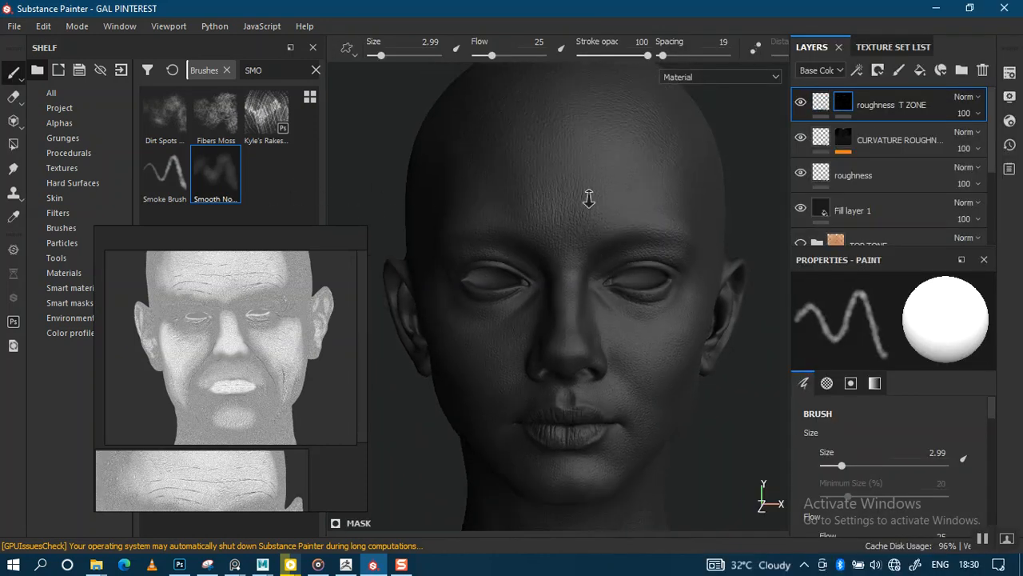
Set the brush size to 6.39 and paint the T-zone mask along the bridge of the nose
{"action": "right_click_drag", "start_coordinate": [589, 198], "coordinate": [592, 294], "text": "alt"}
{"action": "key", "text": "bracketright"}
{"action": "key", "text": "bracketright"}
{"action": "key", "text": "bracketright"}
{"action": "key", "text": "bracketright"}
{"action": "key", "text": "bracketright"}
{"action": "key", "text": "bracketright"}
{"action": "key", "text": "bracketright"}
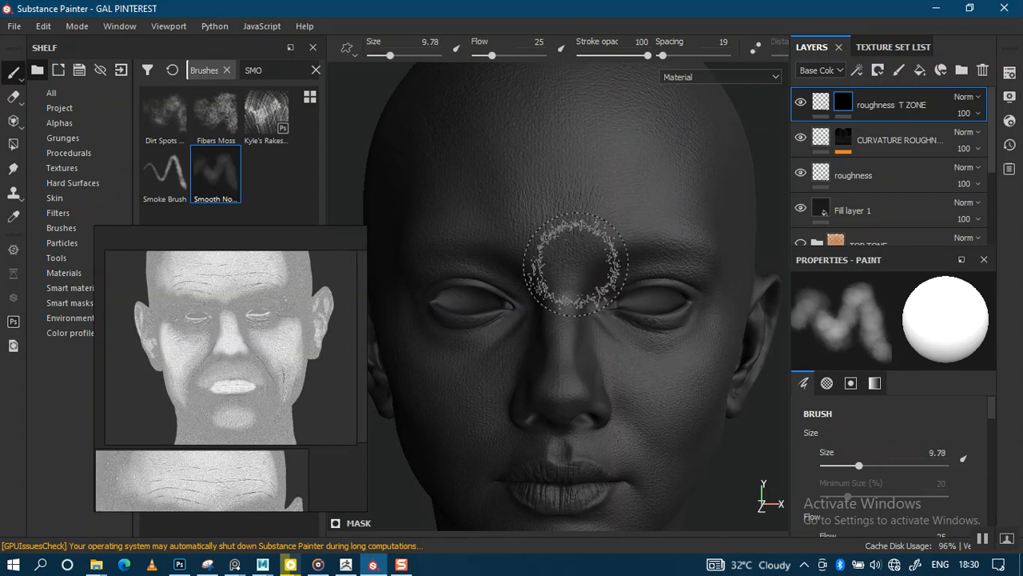
{"action": "key", "text": "bracketleft"}
{"action": "key", "text": "bracketleft"}
{"action": "key", "text": "bracketleft"}
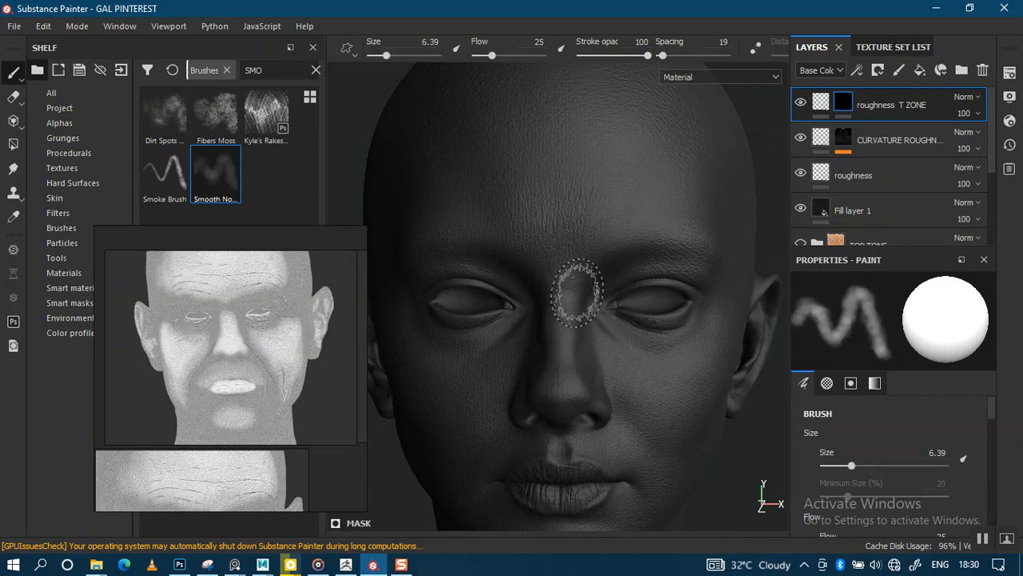
{"action": "left_click_drag", "start_coordinate": [577, 292], "coordinate": [573, 276], "text": "alt"}
{"action": "right_click_drag", "start_coordinate": [573, 277], "coordinate": [598, 319], "text": "alt"}
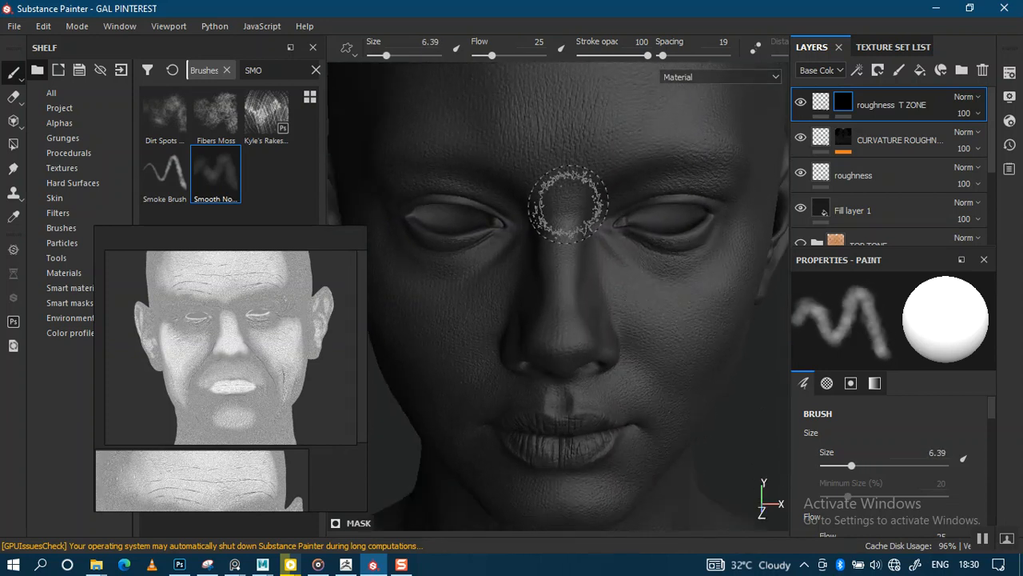
{"action": "right_click_drag", "start_coordinate": [585, 249], "coordinate": [571, 318], "text": "alt"}
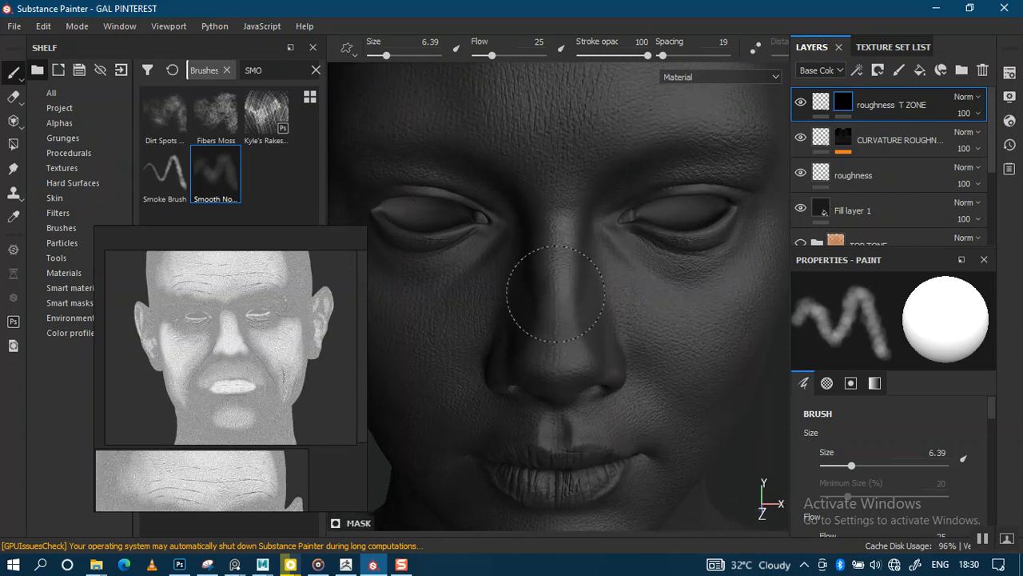
Paint the T-zone mask over the tip, sides and wings of the nose
{"action": "middle_click_drag", "start_coordinate": [572, 244], "coordinate": [568, 221], "text": "alt"}
{"action": "left_click_drag", "start_coordinate": [568, 222], "coordinate": [577, 192], "text": "alt"}
{"action": "right_click_drag", "start_coordinate": [550, 231], "coordinate": [583, 231], "text": "alt"}
{"action": "mouse_move", "coordinate": [582, 230]}
{"action": "left_mouse_down", "text": "alt"}
{"action": "mouse_move", "coordinate": [594, 229]}
{"action": "mouse_move", "coordinate": [586, 235]}
{"action": "left_mouse_up", "text": "alt"}
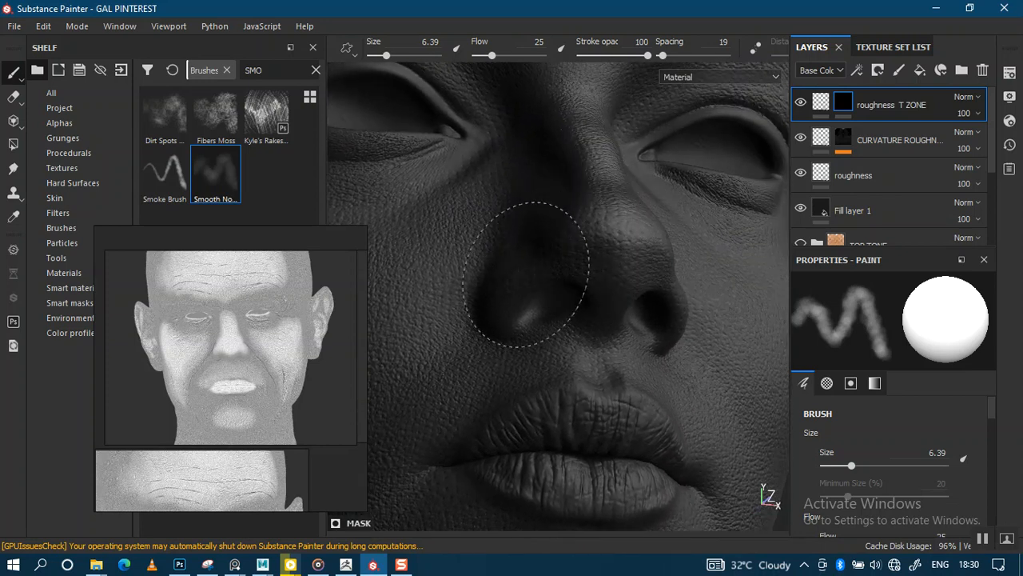
{"action": "mouse_move", "coordinate": [525, 273]}
{"action": "left_mouse_down", "text": "alt"}
{"action": "mouse_move", "coordinate": [648, 208]}
{"action": "mouse_move", "coordinate": [546, 250]}
{"action": "left_mouse_up", "text": "alt"}
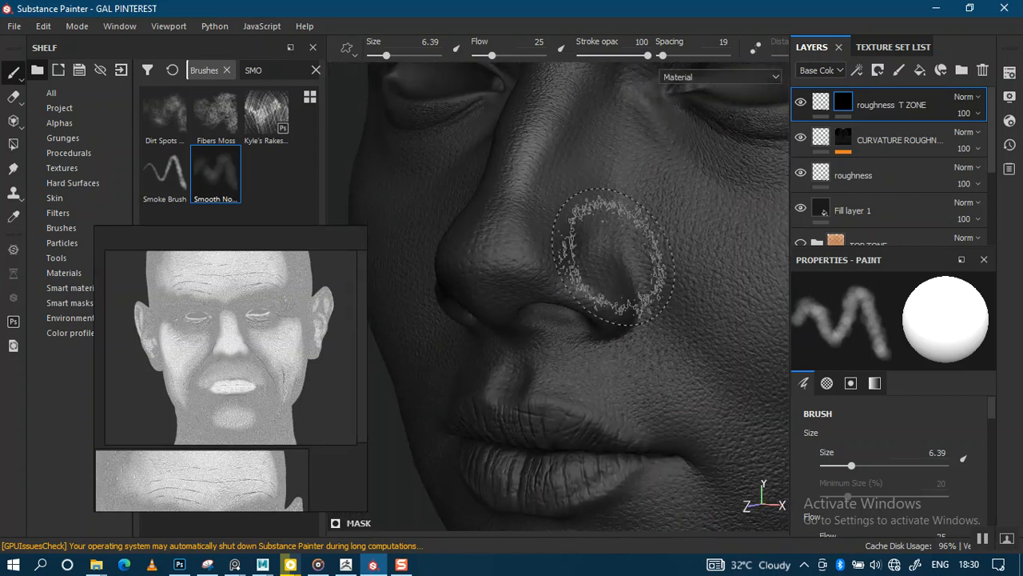
{"action": "mouse_move", "coordinate": [596, 222]}
{"action": "left_mouse_down", "text": "alt"}
{"action": "mouse_move", "coordinate": [608, 189]}
{"action": "mouse_move", "coordinate": [553, 238]}
{"action": "mouse_move", "coordinate": [560, 250]}
{"action": "mouse_move", "coordinate": [561, 235]}
{"action": "mouse_move", "coordinate": [590, 336]}
{"action": "mouse_move", "coordinate": [568, 304]}
{"action": "mouse_move", "coordinate": [569, 119]}
{"action": "mouse_move", "coordinate": [532, 183]}
{"action": "mouse_move", "coordinate": [571, 239]}
{"action": "mouse_move", "coordinate": [573, 209]}
{"action": "left_mouse_up", "text": "alt"}
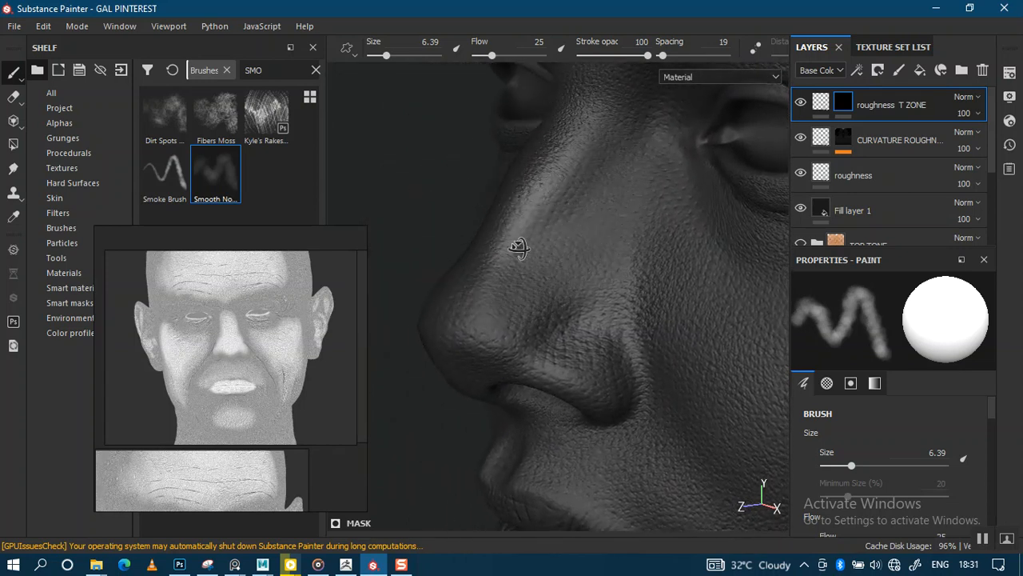
{"action": "mouse_move", "coordinate": [519, 247]}
{"action": "left_mouse_down", "text": "alt"}
{"action": "mouse_move", "coordinate": [596, 201]}
{"action": "mouse_move", "coordinate": [597, 210]}
{"action": "left_mouse_up", "text": "alt"}
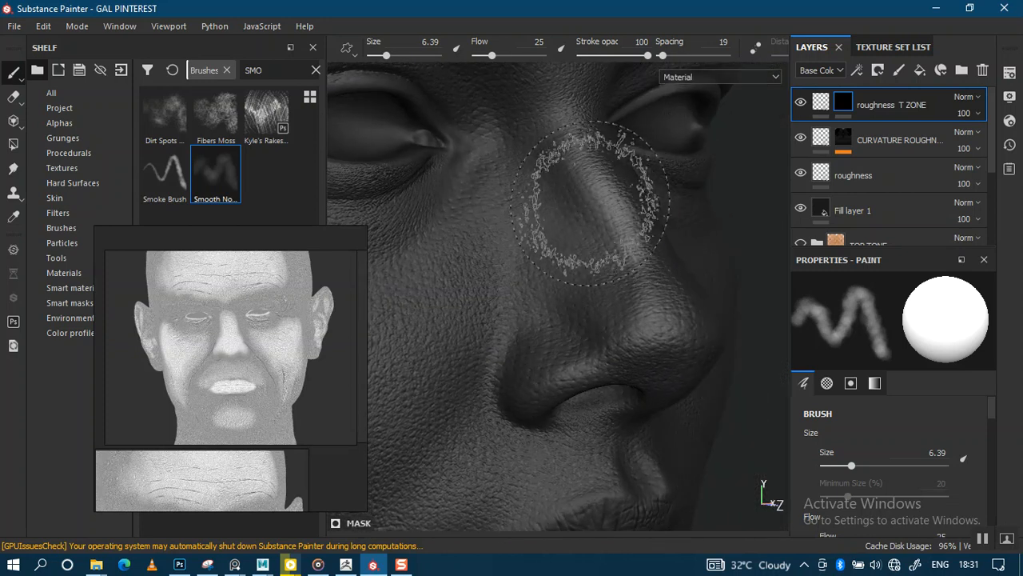
Refine the T-zone mask on the upper nose with brush size 4.53, and extend it between the brows at size 8.57
{"action": "right_click_drag", "start_coordinate": [586, 208], "coordinate": [583, 206], "text": "ctrl"}
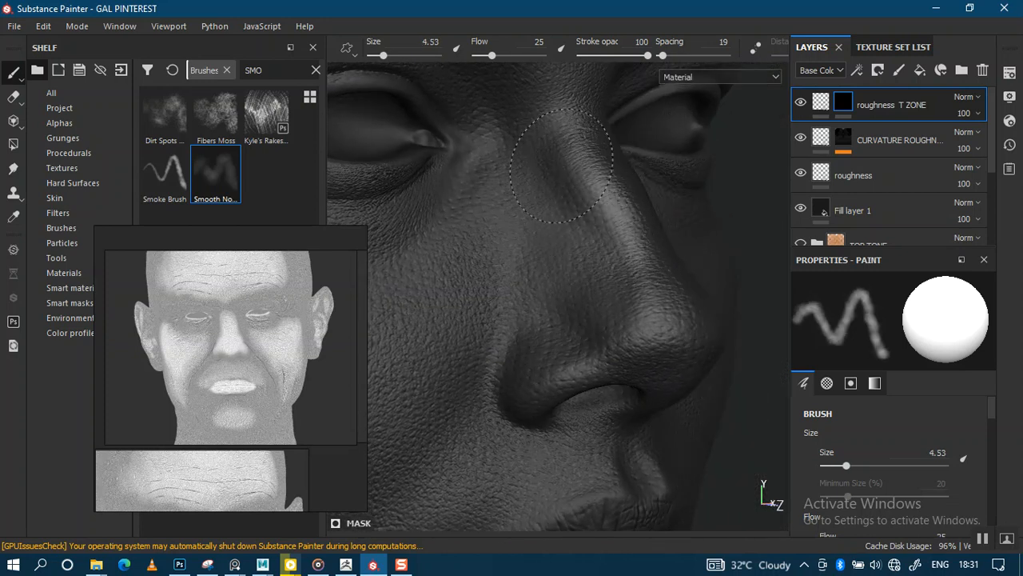
{"action": "right_click_drag", "start_coordinate": [561, 166], "coordinate": [520, 24], "text": "alt"}
{"action": "left_click_drag", "start_coordinate": [589, 190], "coordinate": [532, 203], "text": "alt"}
{"action": "right_click_drag", "start_coordinate": [532, 203], "coordinate": [552, 264], "text": "alt"}
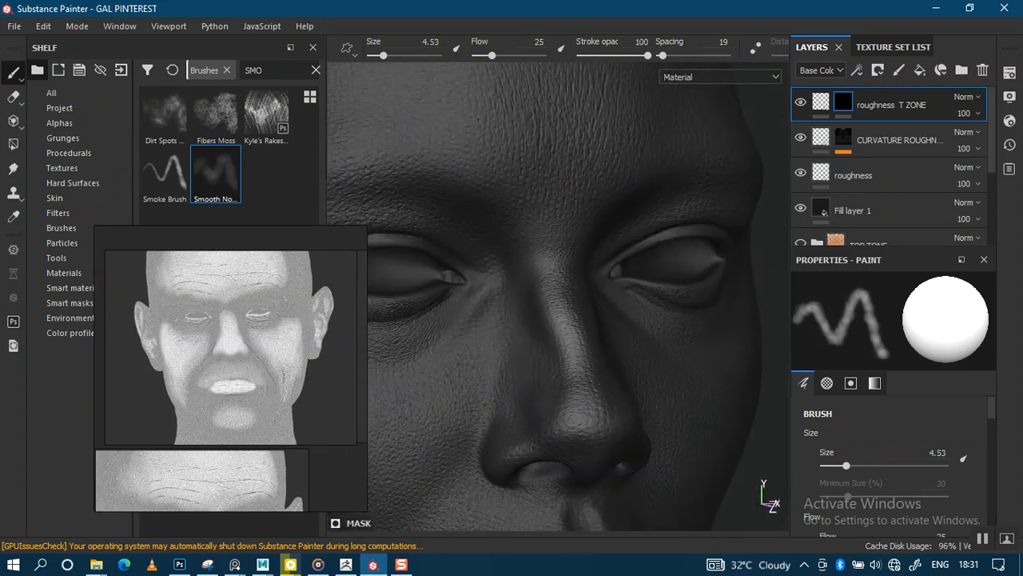
{"action": "right_click_drag", "start_coordinate": [565, 208], "coordinate": [569, 204], "text": "ctrl"}
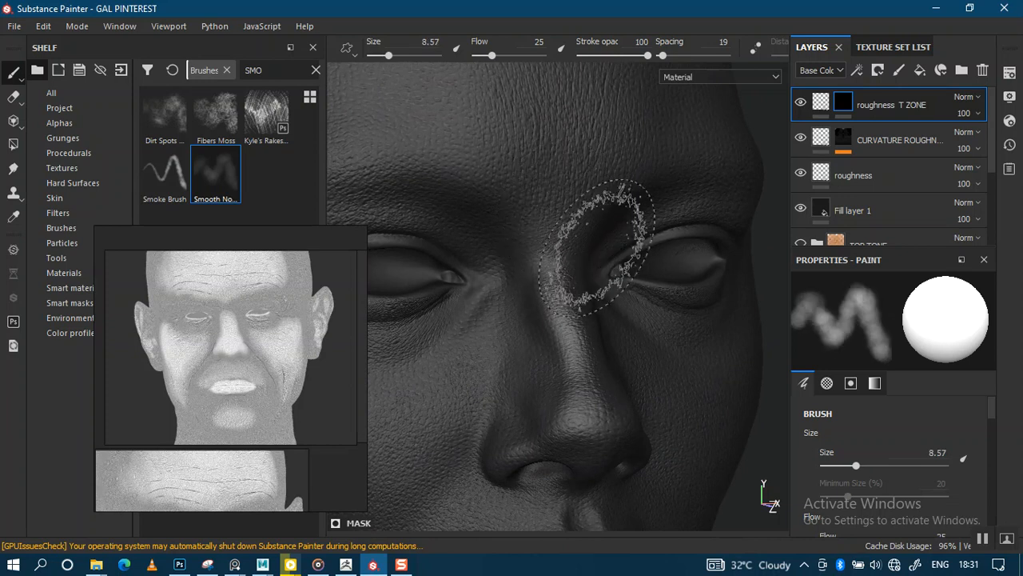
{"action": "right_click_drag", "start_coordinate": [598, 247], "coordinate": [555, 155], "text": "alt"}
{"action": "left_click_drag", "start_coordinate": [603, 206], "coordinate": [541, 214], "text": "alt"}
{"action": "right_click_drag", "start_coordinate": [542, 214], "coordinate": [546, 265], "text": "alt"}
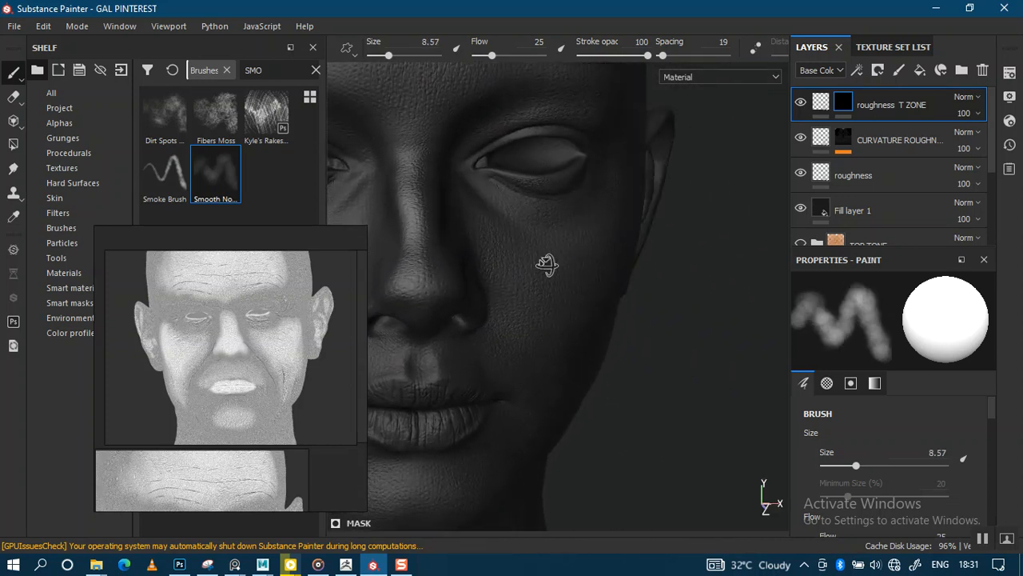
Rotate the environment lighting to reveal the cheek, hide the side panels, and turn on symmetry for mask painting
{"action": "left_click_drag", "start_coordinate": [547, 265], "coordinate": [498, 254], "text": "alt"}
{"action": "middle_click_drag", "start_coordinate": [527, 232], "coordinate": [499, 188], "text": "alt"}
{"action": "right_click_drag", "start_coordinate": [555, 235], "coordinate": [567, 251], "text": "shift"}
{"action": "key", "text": "Tab"}
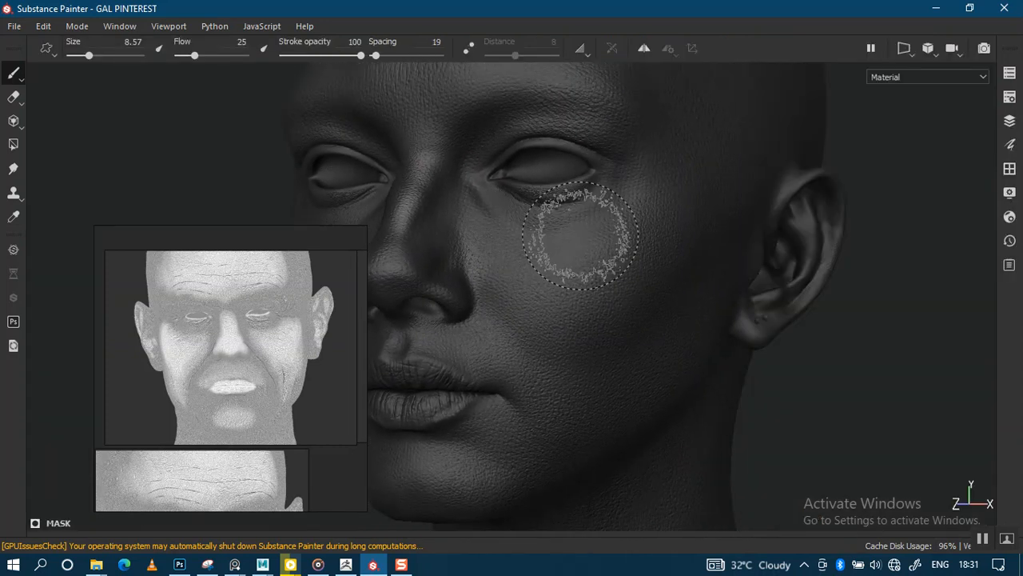
{"action": "left_click", "coordinate": [643, 48]}
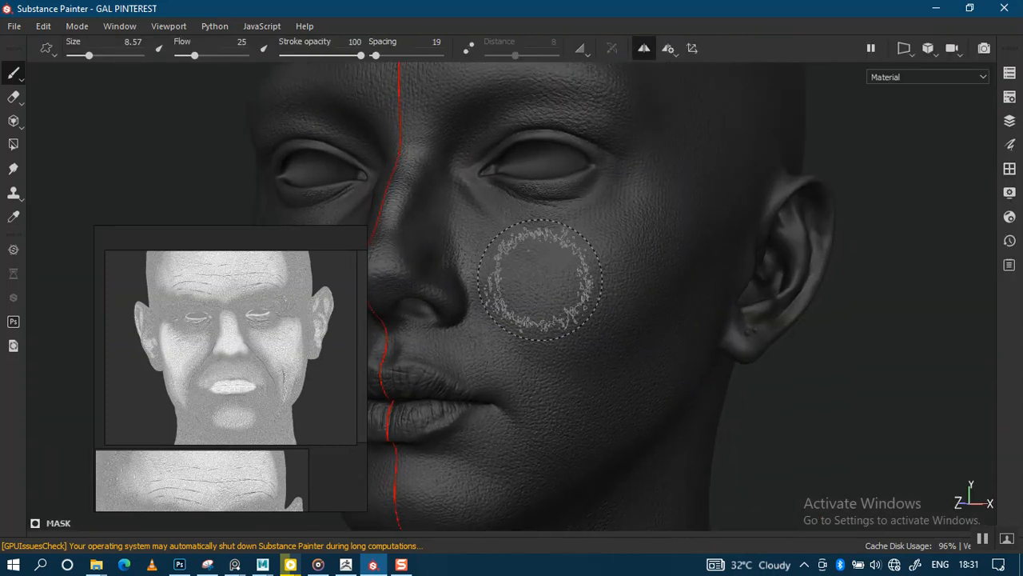
Paint the T-zone mask symmetrically across the cheeks, enlarging the brush to size 11.07
{"action": "middle_click_drag", "start_coordinate": [540, 280], "coordinate": [620, 269], "text": "alt"}
{"action": "right_click_drag", "start_coordinate": [620, 270], "coordinate": [590, 278], "text": "alt"}
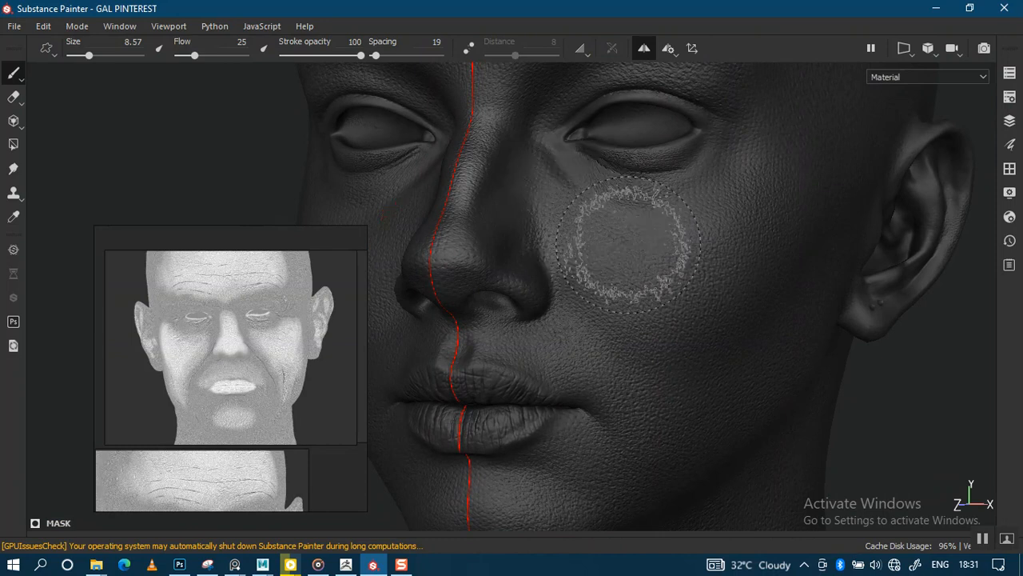
{"action": "middle_click_drag", "start_coordinate": [629, 239], "coordinate": [610, 233], "text": "alt"}
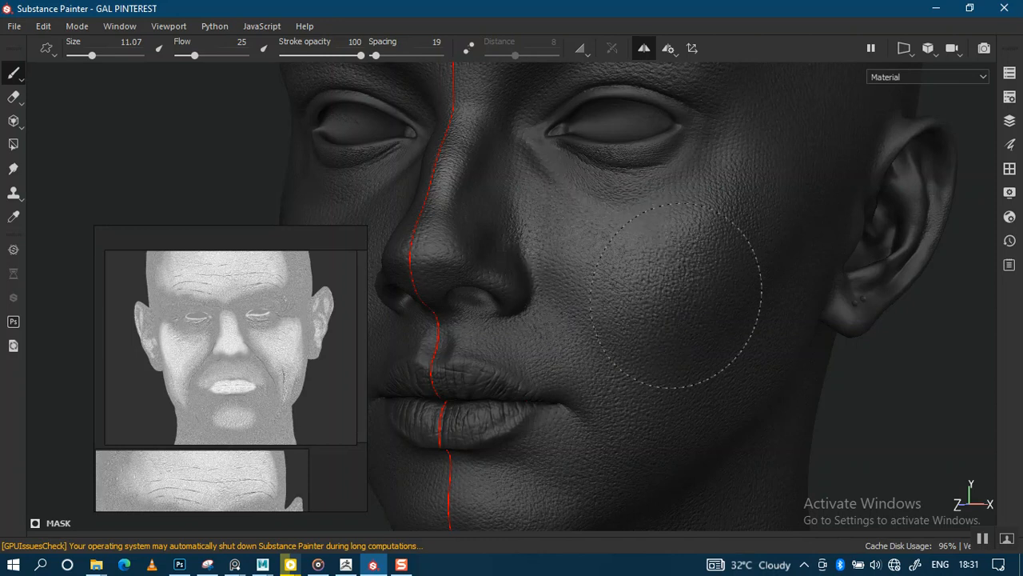
{"action": "mouse_move", "coordinate": [675, 296]}
{"action": "left_mouse_down", "text": "alt"}
{"action": "mouse_move", "coordinate": [662, 320]}
{"action": "mouse_move", "coordinate": [669, 233]}
{"action": "left_mouse_up", "text": "alt"}
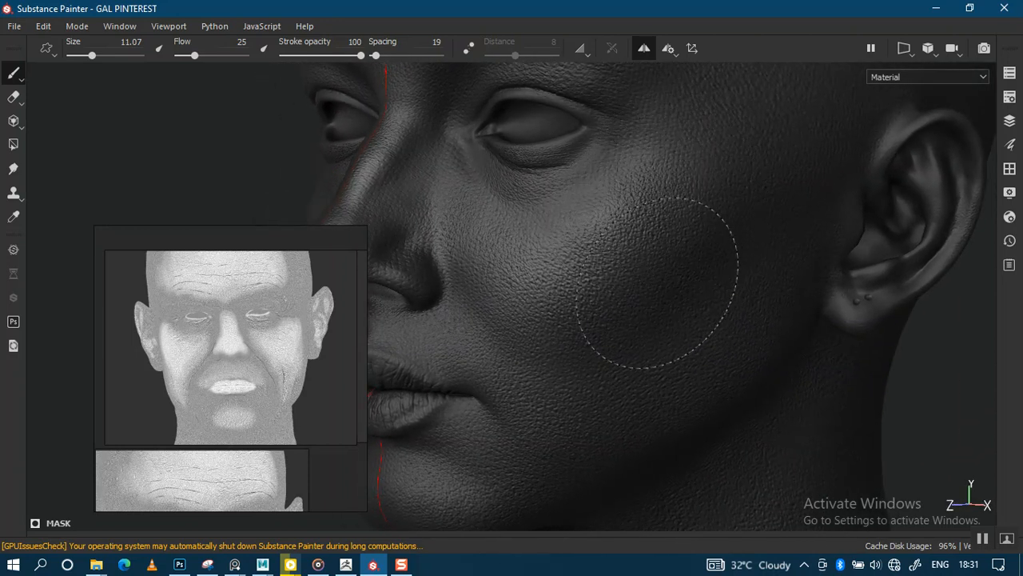
{"action": "mouse_move", "coordinate": [687, 285]}
{"action": "left_mouse_down", "text": "alt"}
{"action": "mouse_move", "coordinate": [656, 297]}
{"action": "mouse_move", "coordinate": [685, 279]}
{"action": "left_mouse_up", "text": "alt"}
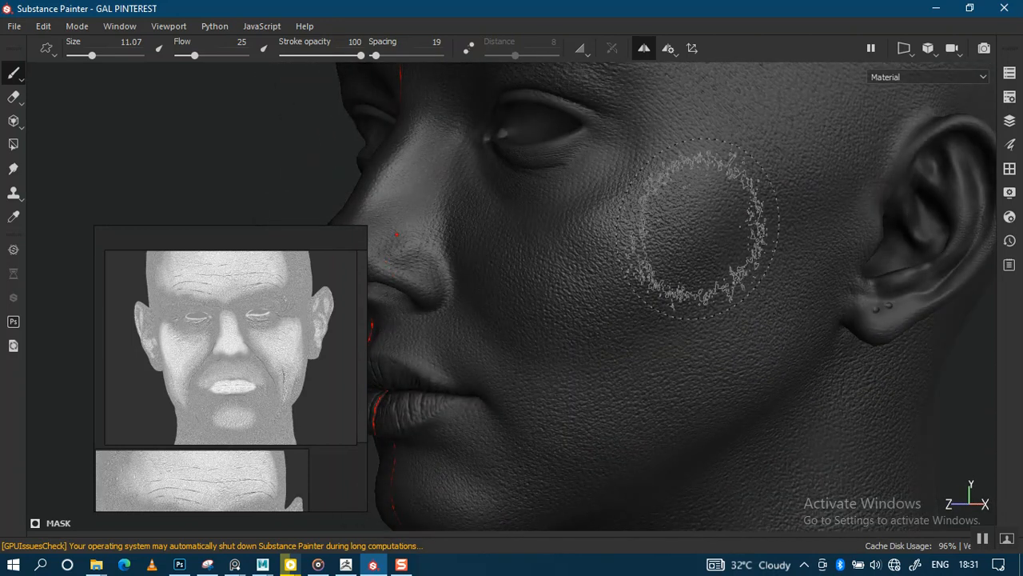
{"action": "left_click_drag", "start_coordinate": [491, 325], "coordinate": [722, 223], "text": "alt"}
{"action": "middle_click_drag", "start_coordinate": [722, 222], "coordinate": [591, 244], "text": "alt"}
{"action": "left_click_drag", "start_coordinate": [591, 245], "coordinate": [629, 183], "text": "alt"}
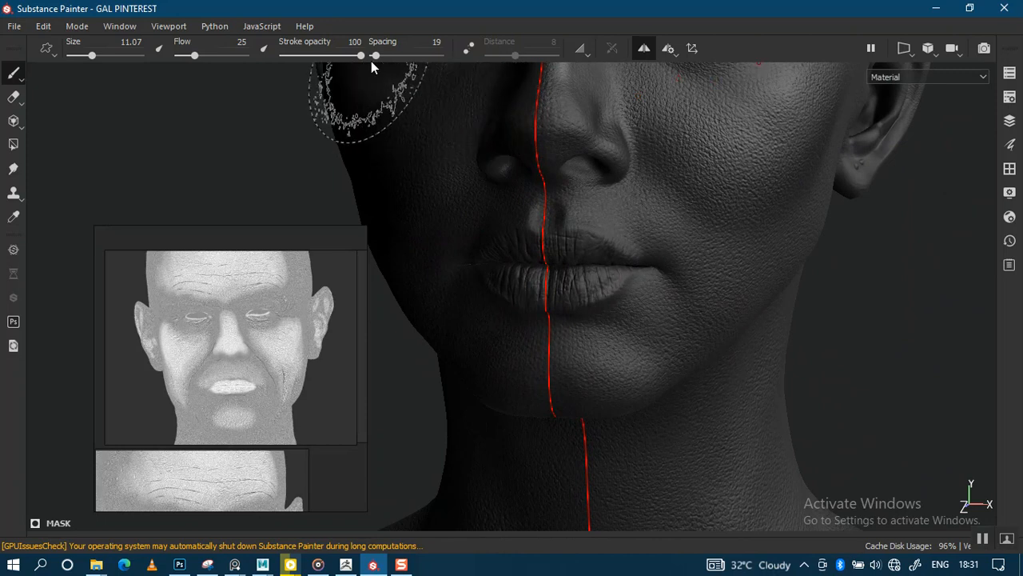
Lower the stroke opacity to 62 and the brush size to 4.53, and paint the mask on the skin above the upper lip
{"action": "left_click", "coordinate": [332, 55]}
{"action": "right_click_drag", "start_coordinate": [667, 239], "coordinate": [704, 307], "text": "alt"}
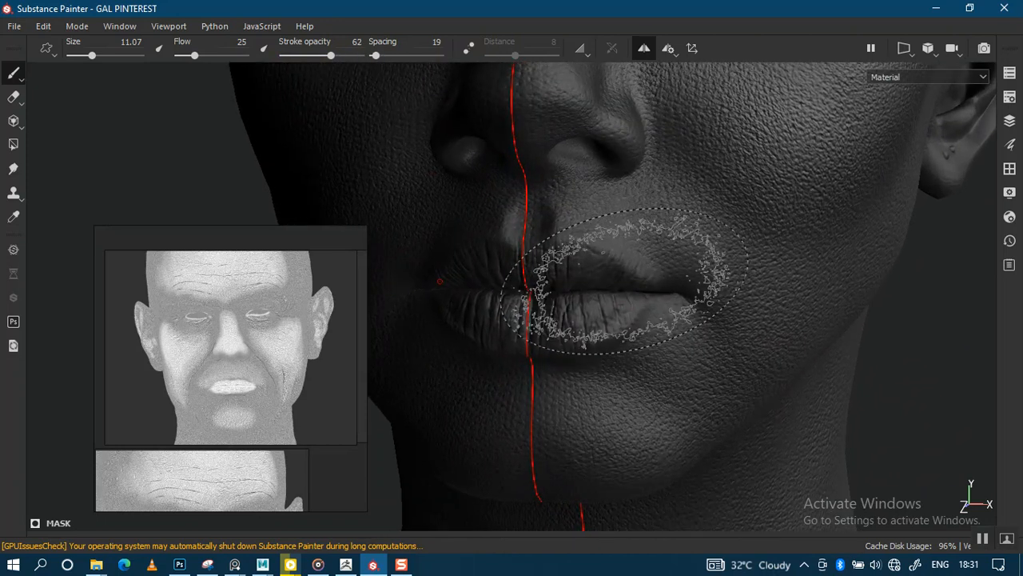
{"action": "left_click_drag", "start_coordinate": [635, 283], "coordinate": [608, 256], "text": "alt"}
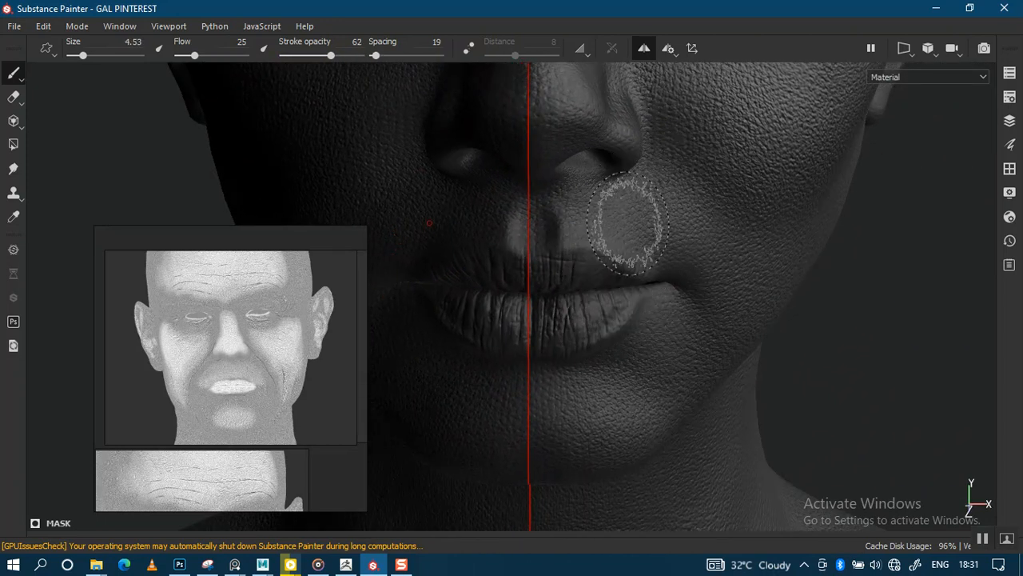
{"action": "right_click_drag", "start_coordinate": [616, 189], "coordinate": [685, 254], "text": "alt"}
{"action": "left_click_drag", "start_coordinate": [685, 253], "coordinate": [626, 201], "text": "alt"}
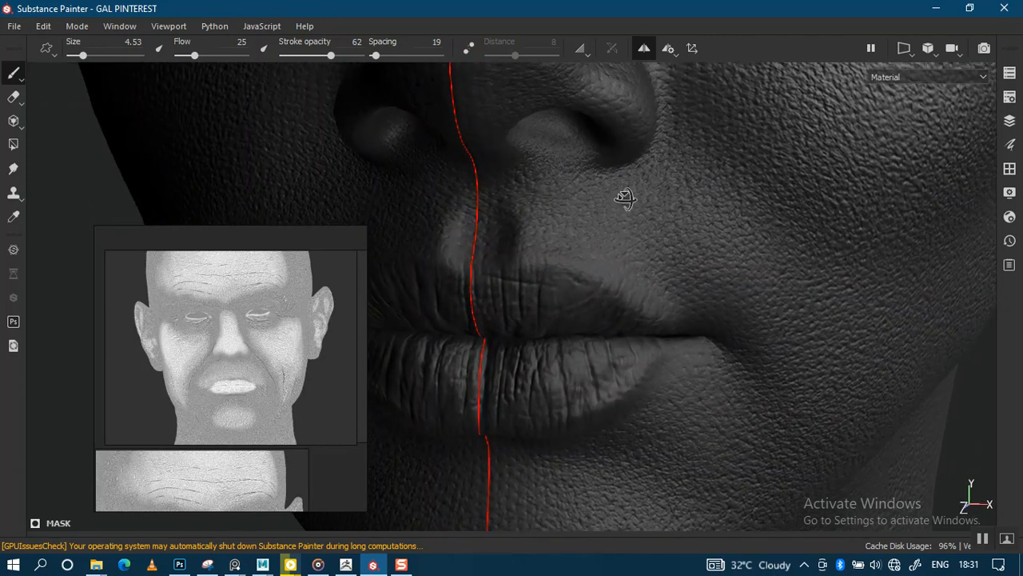
{"action": "right_click_drag", "start_coordinate": [624, 195], "coordinate": [658, 221], "text": "alt"}
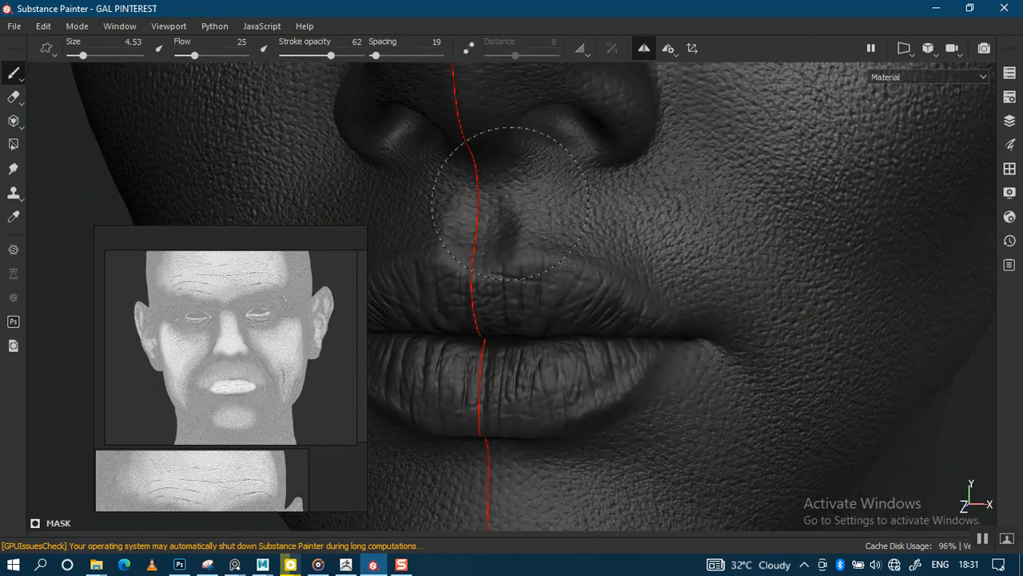
{"action": "right_click_drag", "start_coordinate": [686, 220], "coordinate": [658, 169], "text": "alt"}
Paint the T-zone mask over the lower lip with brush size 4.53 and stroke opacity 62
{"action": "middle_click_drag", "start_coordinate": [658, 169], "coordinate": [689, 109], "text": "alt"}
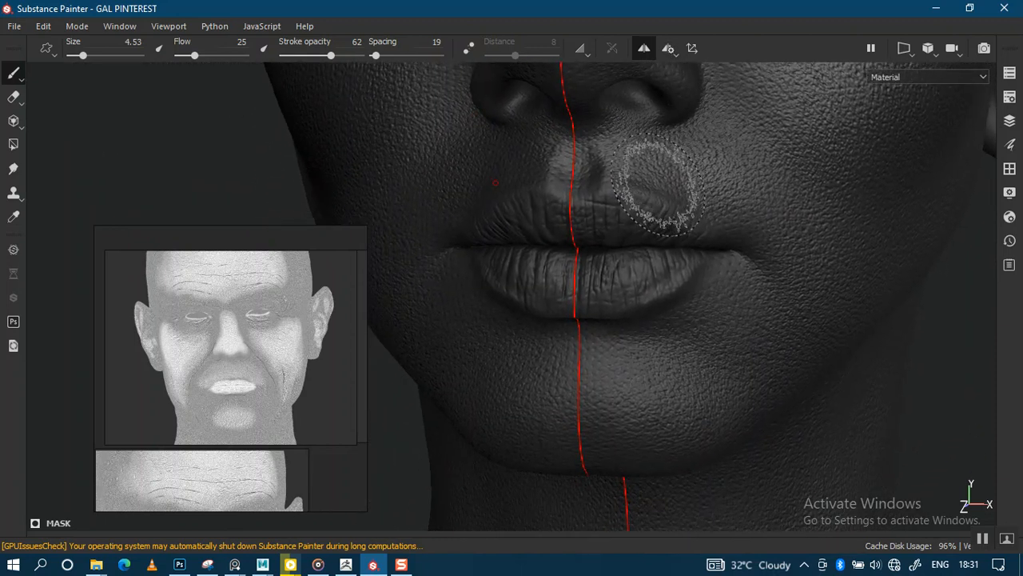
{"action": "middle_click_drag", "start_coordinate": [647, 268], "coordinate": [680, 196], "text": "alt"}
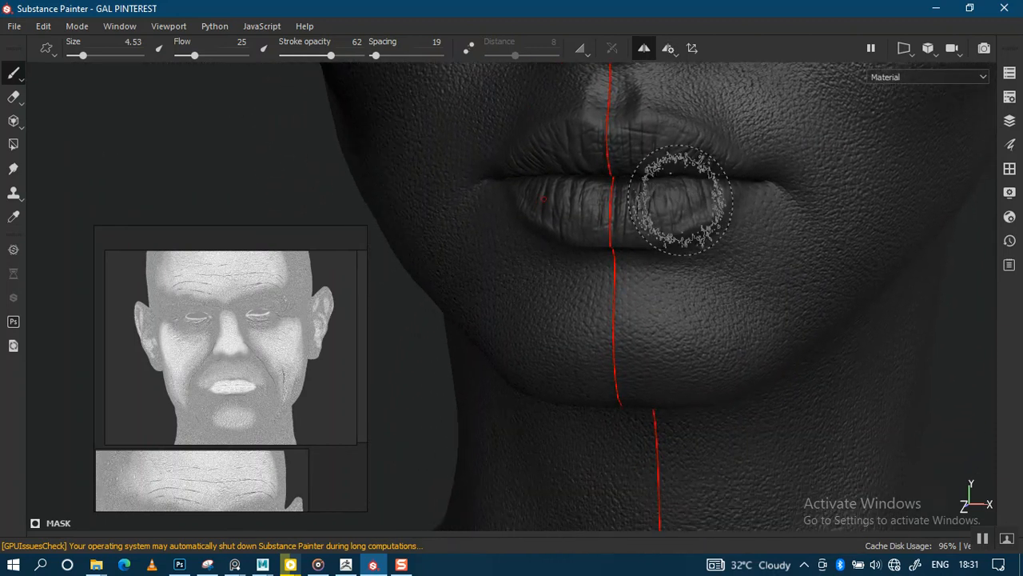
{"action": "right_click_drag", "start_coordinate": [681, 196], "coordinate": [685, 247], "text": "alt"}
{"action": "left_click_drag", "start_coordinate": [685, 247], "coordinate": [702, 222], "text": "alt"}
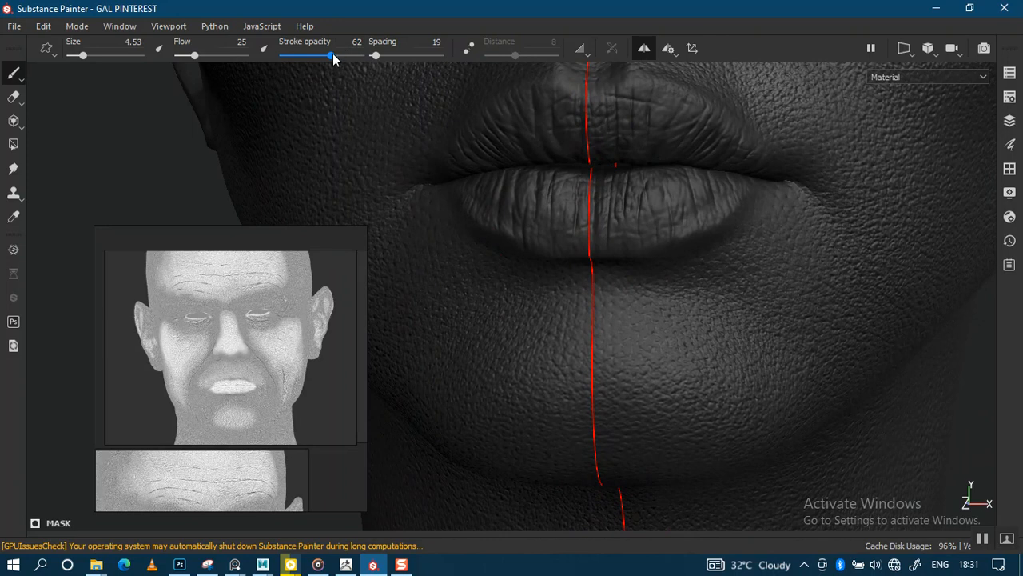
{"action": "mouse_move", "coordinate": [674, 232]}
{"action": "right_mouse_down", "text": "alt"}
{"action": "mouse_move", "coordinate": [657, 152]}
{"action": "mouse_move", "coordinate": [654, 259]}
{"action": "right_mouse_up", "text": "alt"}
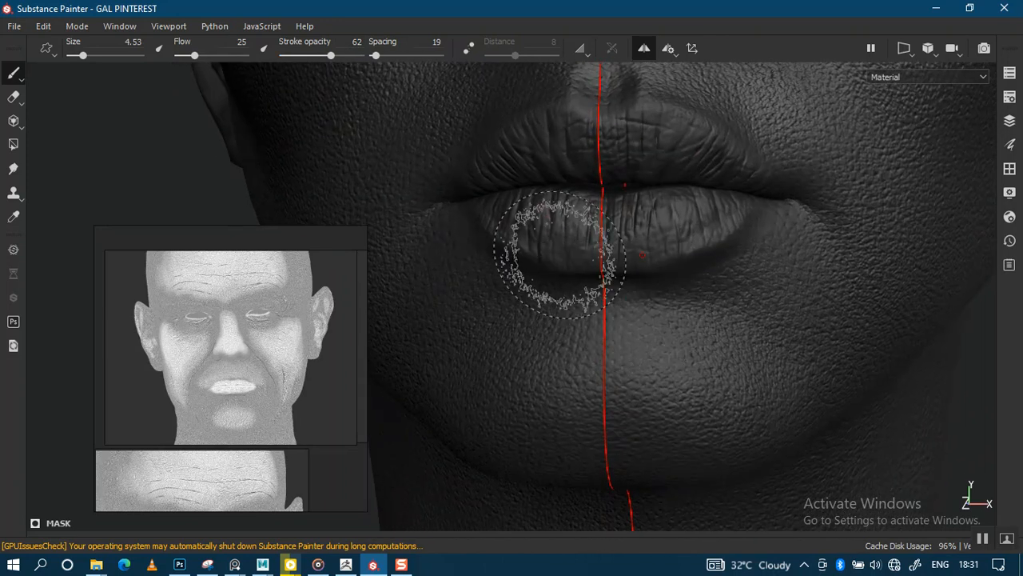
{"action": "middle_click_drag", "start_coordinate": [690, 274], "coordinate": [681, 307], "text": "alt"}
{"action": "right_click_drag", "start_coordinate": [681, 307], "coordinate": [700, 350], "text": "alt"}
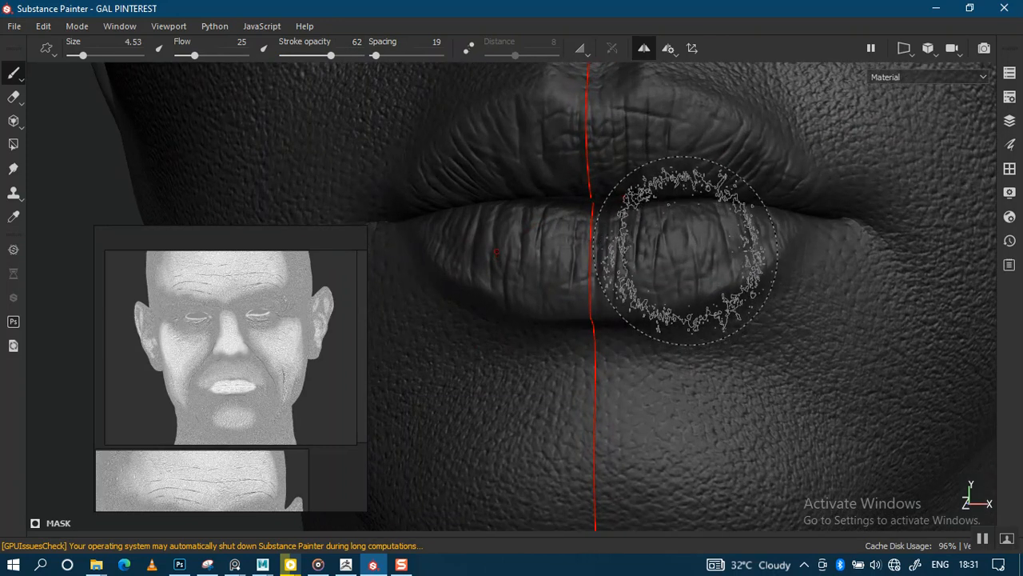
Paint the T-zone mask over the lower and upper lips in finer detail, reducing the brush size to 2.34
{"action": "right_click_drag", "start_coordinate": [710, 247], "coordinate": [712, 329], "text": "alt"}
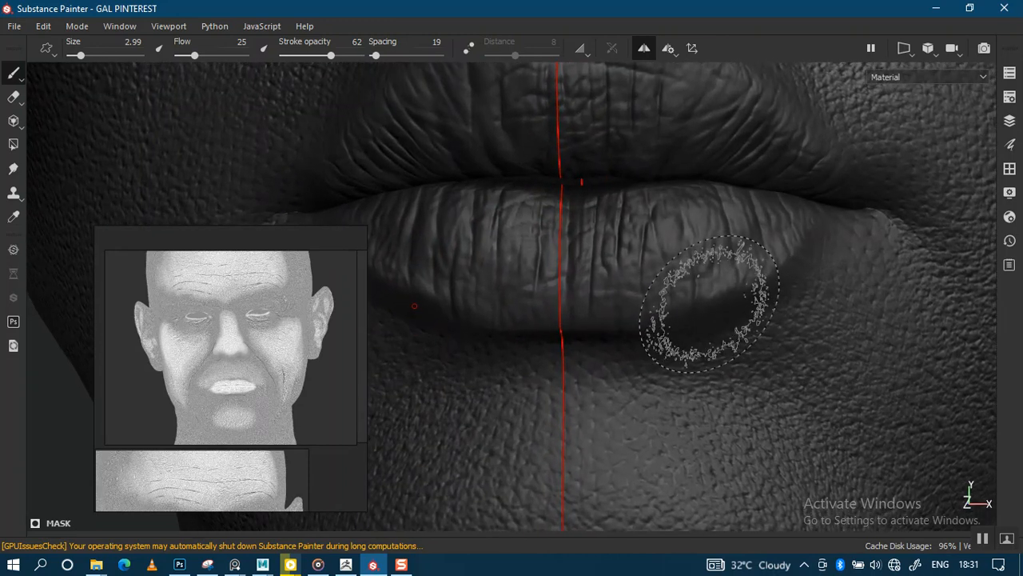
{"action": "right_click_drag", "start_coordinate": [710, 268], "coordinate": [709, 281], "text": "alt"}
{"action": "mouse_move", "coordinate": [709, 281]}
{"action": "middle_mouse_down", "text": "alt"}
{"action": "mouse_move", "coordinate": [690, 286]}
{"action": "mouse_move", "coordinate": [682, 360]}
{"action": "middle_mouse_up", "text": "alt"}
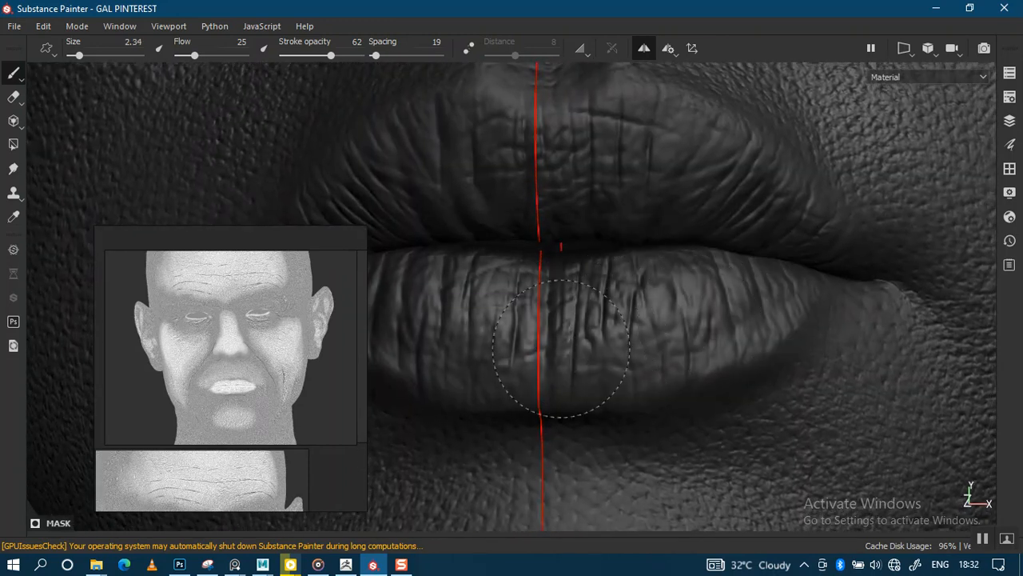
{"action": "mouse_move", "coordinate": [741, 282]}
{"action": "left_mouse_down", "text": "alt"}
{"action": "mouse_move", "coordinate": [637, 265]}
{"action": "mouse_move", "coordinate": [631, 276]}
{"action": "mouse_move", "coordinate": [693, 304]}
{"action": "left_mouse_up", "text": "alt"}
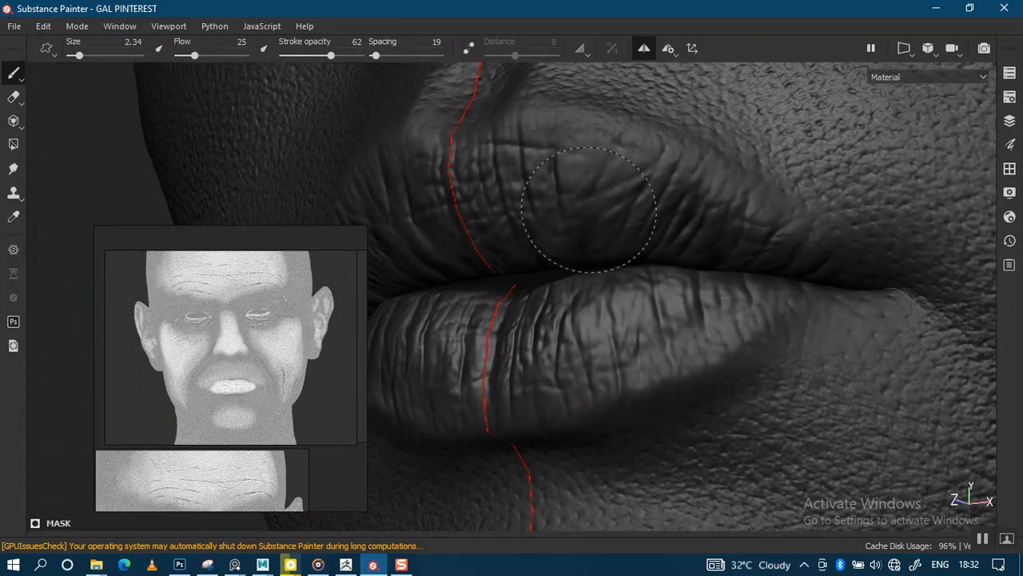
{"action": "mouse_move", "coordinate": [541, 228]}
{"action": "left_mouse_down", "text": "alt"}
{"action": "mouse_move", "coordinate": [605, 308]}
{"action": "mouse_move", "coordinate": [709, 262]}
{"action": "left_mouse_up", "text": "alt"}
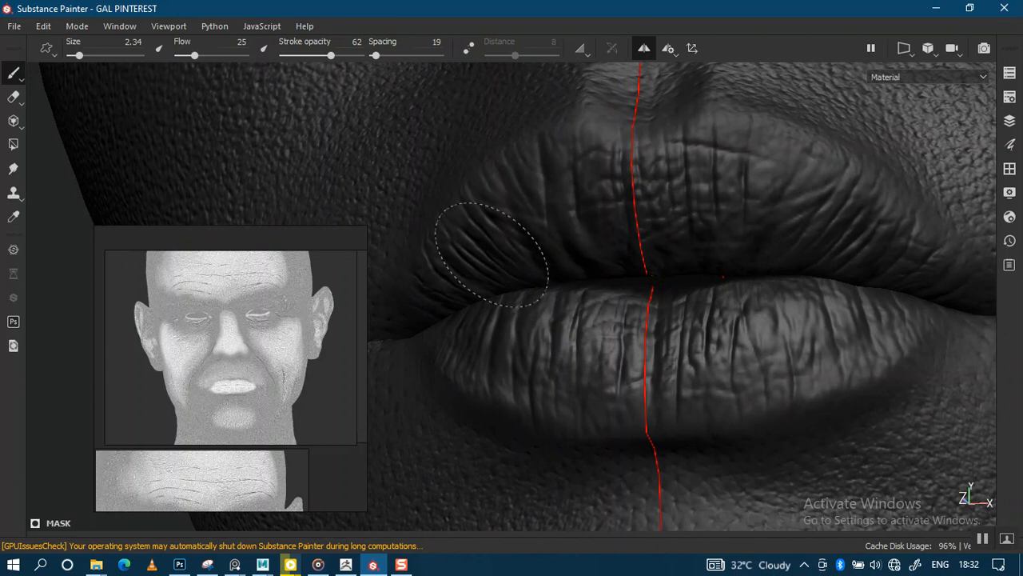
{"action": "mouse_move", "coordinate": [492, 252]}
{"action": "left_mouse_down", "text": "alt"}
{"action": "mouse_move", "coordinate": [658, 315]}
{"action": "mouse_move", "coordinate": [646, 335]}
{"action": "left_mouse_up", "text": "alt"}
Paint the T-zone mask on the chin below the lower lip, enlarging the brush to size 5.42
{"action": "mouse_move", "coordinate": [492, 331]}
{"action": "right_mouse_down", "text": "alt"}
{"action": "mouse_move", "coordinate": [644, 114]}
{"action": "mouse_move", "coordinate": [650, 91]}
{"action": "right_mouse_up", "text": "alt"}
{"action": "middle_click_drag", "start_coordinate": [676, 281], "coordinate": [595, 192], "text": "alt"}
{"action": "mouse_move", "coordinate": [632, 216]}
{"action": "right_mouse_down", "text": "alt"}
{"action": "mouse_move", "coordinate": [717, 315]}
{"action": "mouse_move", "coordinate": [700, 327]}
{"action": "right_mouse_up", "text": "alt"}
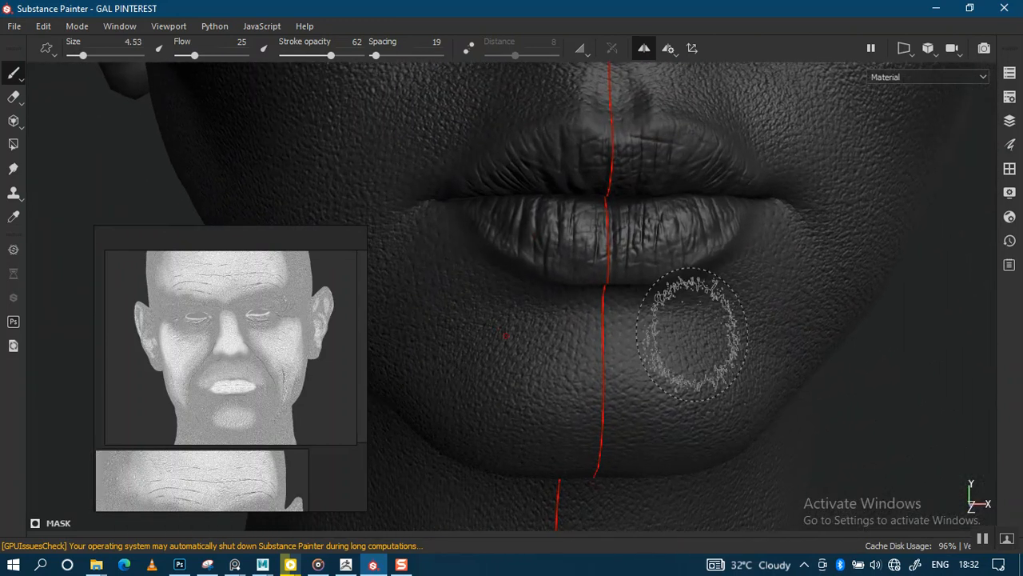
{"action": "left_click_drag", "start_coordinate": [695, 352], "coordinate": [686, 295], "text": "alt"}
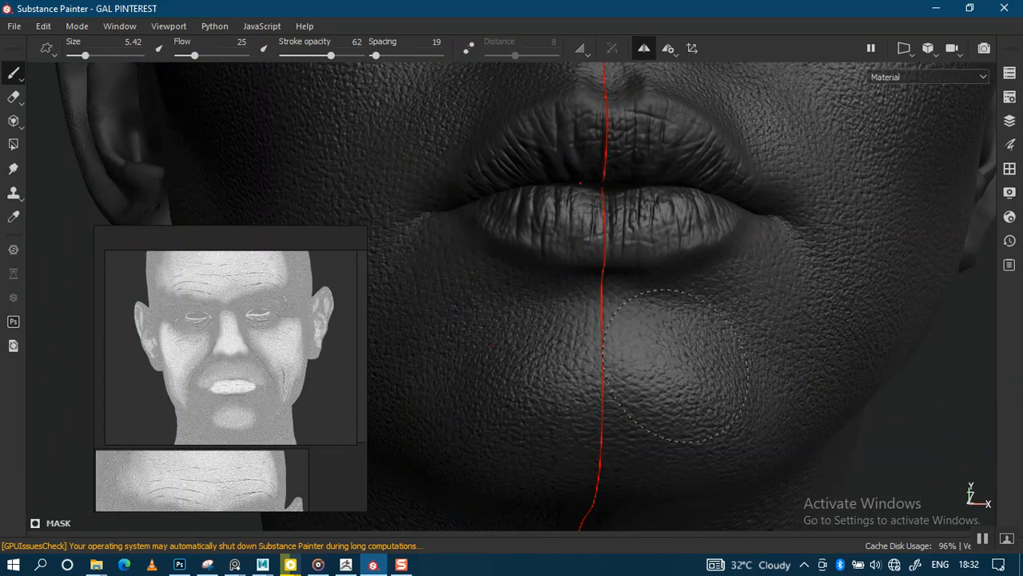
Paint the T-zone mask symmetrically over the ears with brush size 5.42
{"action": "right_click_drag", "start_coordinate": [697, 294], "coordinate": [664, 107], "text": "alt"}
{"action": "middle_click_drag", "start_coordinate": [663, 164], "coordinate": [611, 347], "text": "alt"}
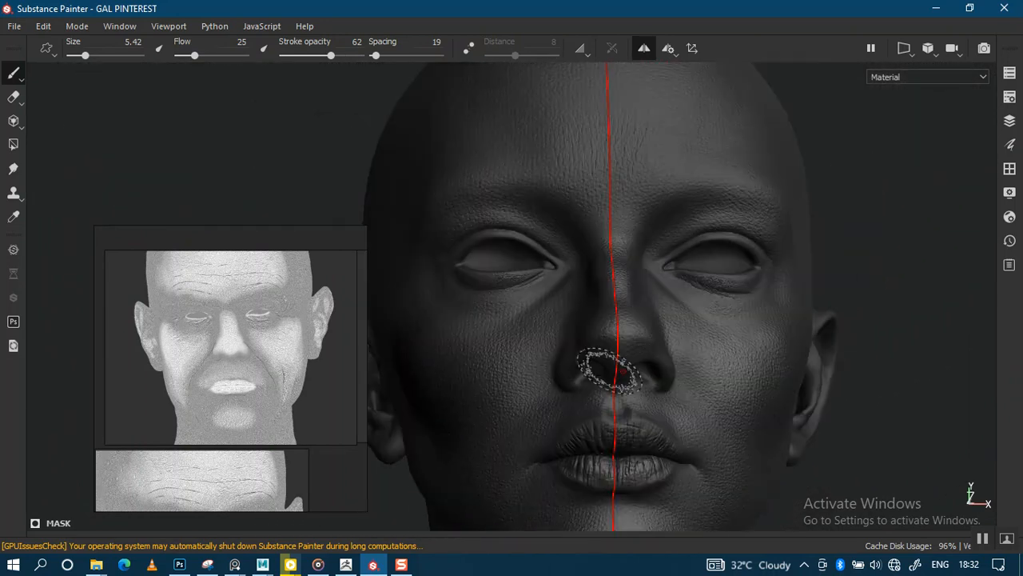
{"action": "right_click_drag", "start_coordinate": [613, 356], "coordinate": [661, 228], "text": "alt"}
{"action": "middle_click_drag", "start_coordinate": [661, 228], "coordinate": [616, 309], "text": "alt"}
{"action": "right_click_drag", "start_coordinate": [615, 310], "coordinate": [628, 344], "text": "alt"}
{"action": "mouse_move", "coordinate": [627, 232]}
{"action": "left_mouse_down", "text": "alt"}
{"action": "mouse_move", "coordinate": [613, 268]}
{"action": "mouse_move", "coordinate": [615, 253]}
{"action": "mouse_move", "coordinate": [703, 264]}
{"action": "mouse_move", "coordinate": [514, 212]}
{"action": "left_mouse_up", "text": "alt"}
{"action": "middle_click_drag", "start_coordinate": [514, 213], "coordinate": [359, 176], "text": "alt"}
{"action": "right_click_drag", "start_coordinate": [360, 176], "coordinate": [432, 215], "text": "alt"}
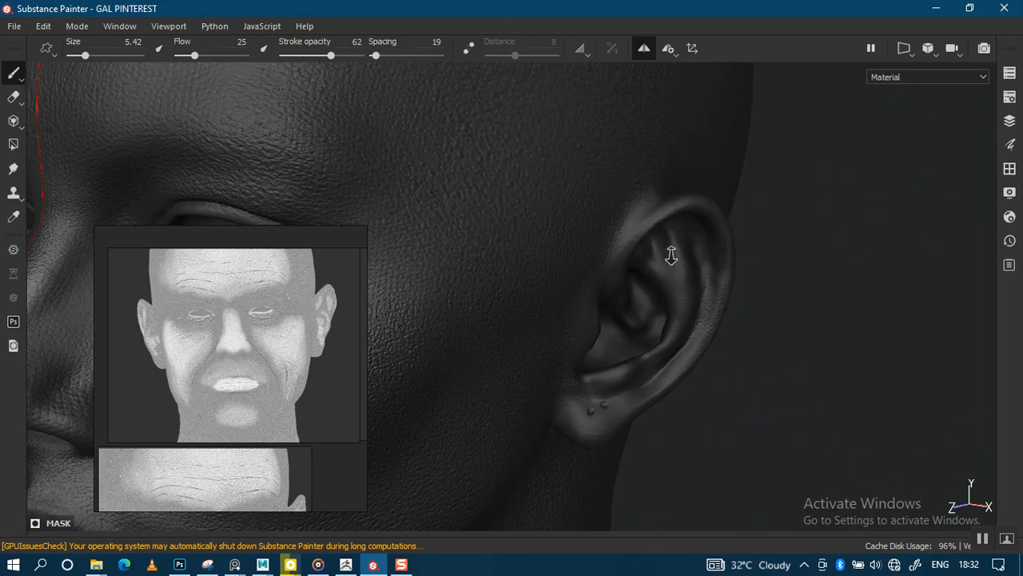
{"action": "right_click_drag", "start_coordinate": [671, 255], "coordinate": [686, 291], "text": "alt"}
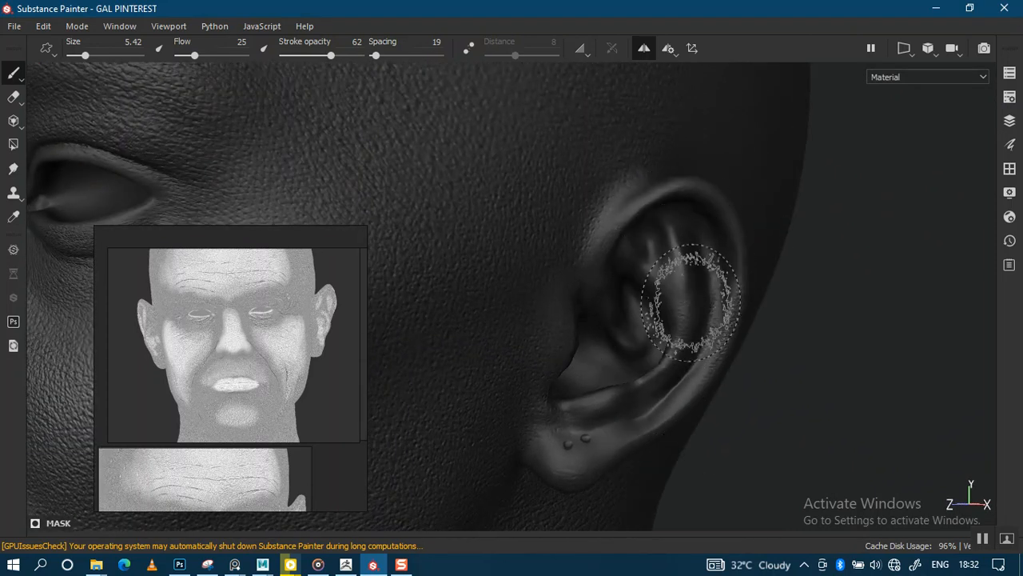
Enlarge the brush to size 9.78 and paint the T-zone mask on the neck below the jaw
{"action": "right_click_drag", "start_coordinate": [692, 302], "coordinate": [573, 245], "text": "alt"}
{"action": "middle_click_drag", "start_coordinate": [573, 245], "coordinate": [520, 188], "text": "alt"}
{"action": "left_click_drag", "start_coordinate": [519, 188], "coordinate": [543, 206], "text": "alt"}
{"action": "mouse_move", "coordinate": [544, 206]}
{"action": "middle_mouse_down", "text": "alt"}
{"action": "mouse_move", "coordinate": [749, 212]}
{"action": "mouse_move", "coordinate": [644, 153]}
{"action": "mouse_move", "coordinate": [584, 224]}
{"action": "middle_mouse_up", "text": "alt"}
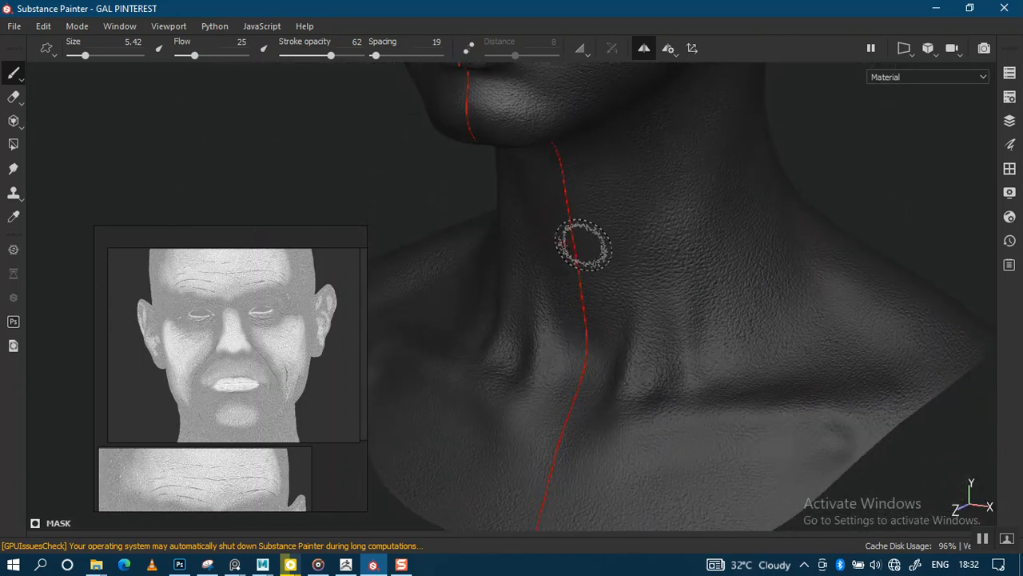
{"action": "right_click_drag", "start_coordinate": [611, 276], "coordinate": [657, 313], "text": "alt"}
{"action": "left_click_drag", "start_coordinate": [657, 313], "coordinate": [614, 177], "text": "alt"}
{"action": "middle_click_drag", "start_coordinate": [614, 178], "coordinate": [569, 443], "text": "alt"}
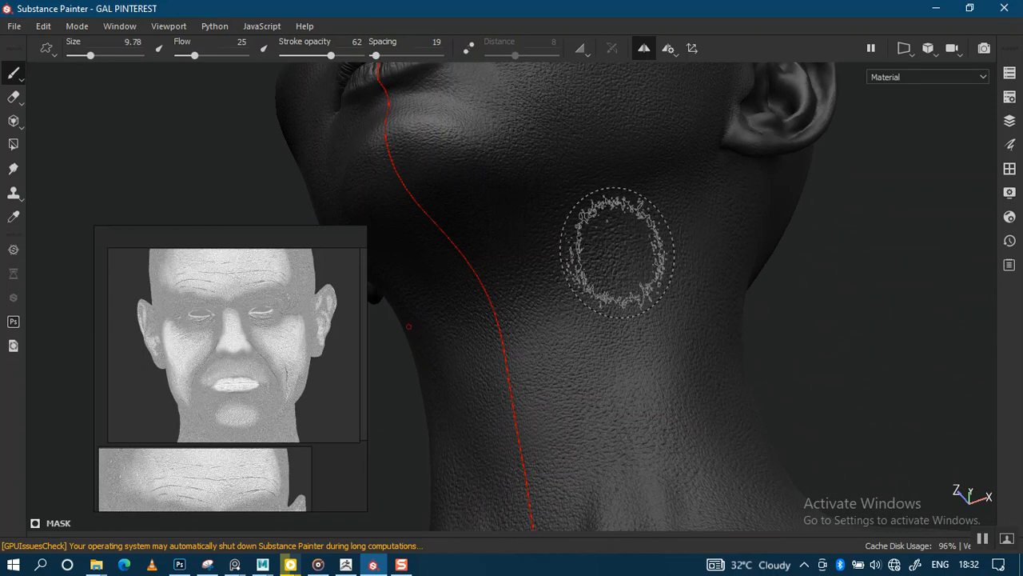
{"action": "mouse_move", "coordinate": [616, 253]}
{"action": "left_mouse_down", "text": "alt"}
{"action": "mouse_move", "coordinate": [612, 228]}
{"action": "mouse_move", "coordinate": [667, 210]}
{"action": "left_mouse_up", "text": "alt"}
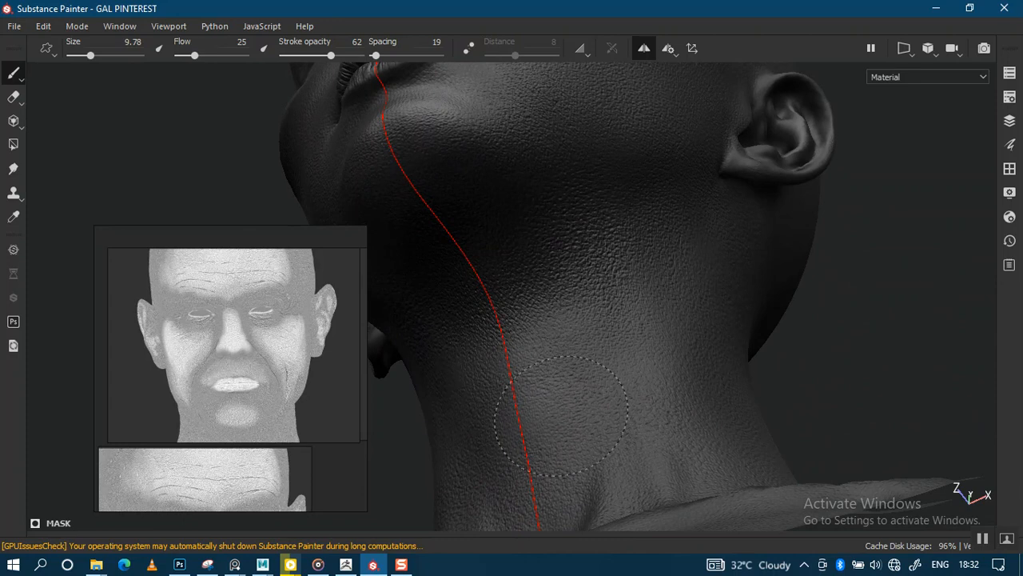
Paint the T-zone mask over the base of the neck and the collarbone area with brush size 9.78
{"action": "left_click_drag", "start_coordinate": [662, 280], "coordinate": [693, 360], "text": "alt"}
{"action": "middle_click_drag", "start_coordinate": [692, 344], "coordinate": [678, 160], "text": "alt"}
{"action": "left_click_drag", "start_coordinate": [679, 155], "coordinate": [657, 164], "text": "alt"}
{"action": "middle_click_drag", "start_coordinate": [656, 279], "coordinate": [647, 216], "text": "alt"}
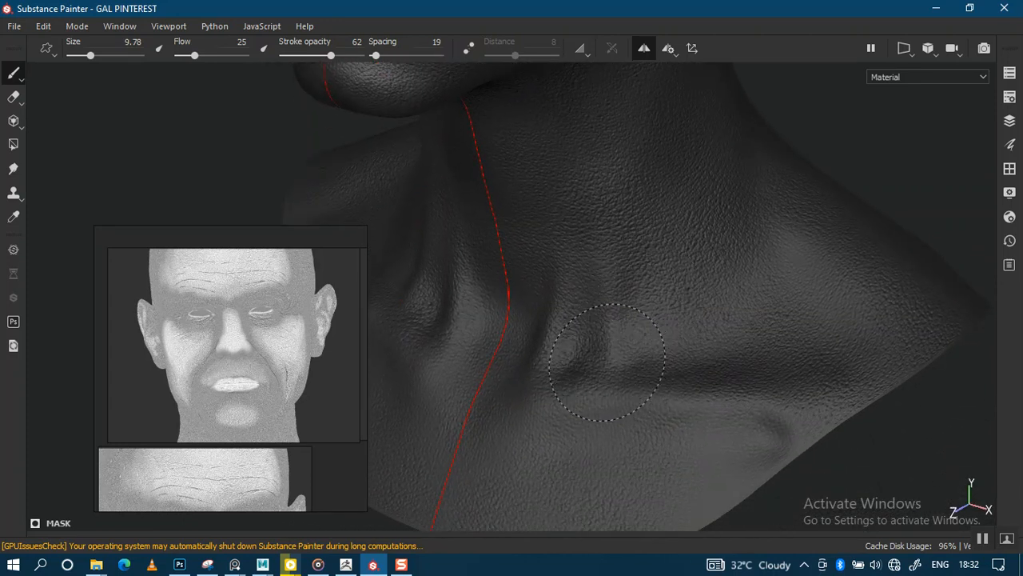
{"action": "left_click_drag", "start_coordinate": [575, 364], "coordinate": [644, 334], "text": "alt"}
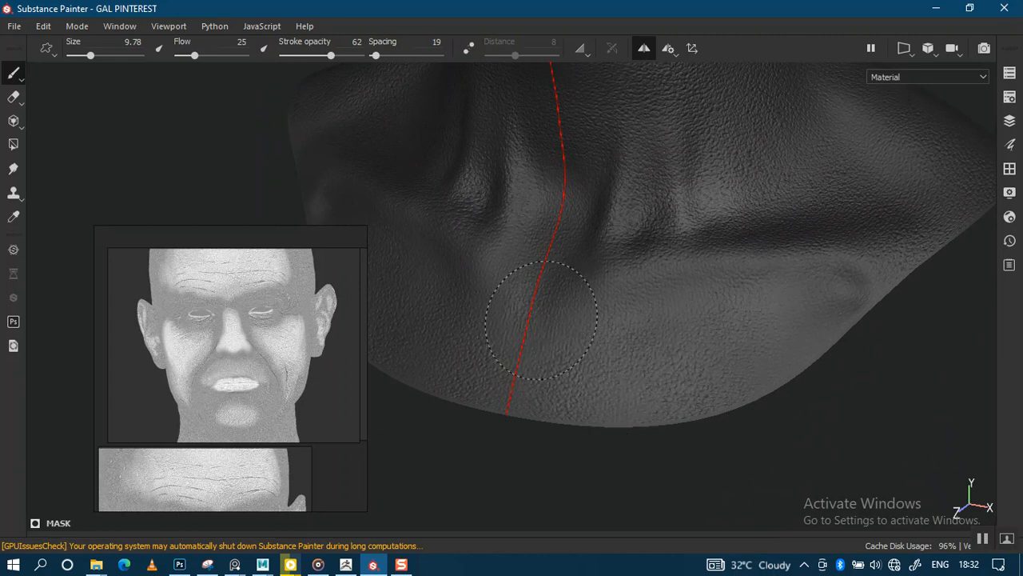
{"action": "mouse_move", "coordinate": [541, 320]}
{"action": "left_mouse_down", "text": "alt"}
{"action": "mouse_move", "coordinate": [704, 344]}
{"action": "mouse_move", "coordinate": [578, 359]}
{"action": "mouse_move", "coordinate": [552, 434]}
{"action": "mouse_move", "coordinate": [625, 400]}
{"action": "left_mouse_up", "text": "alt"}
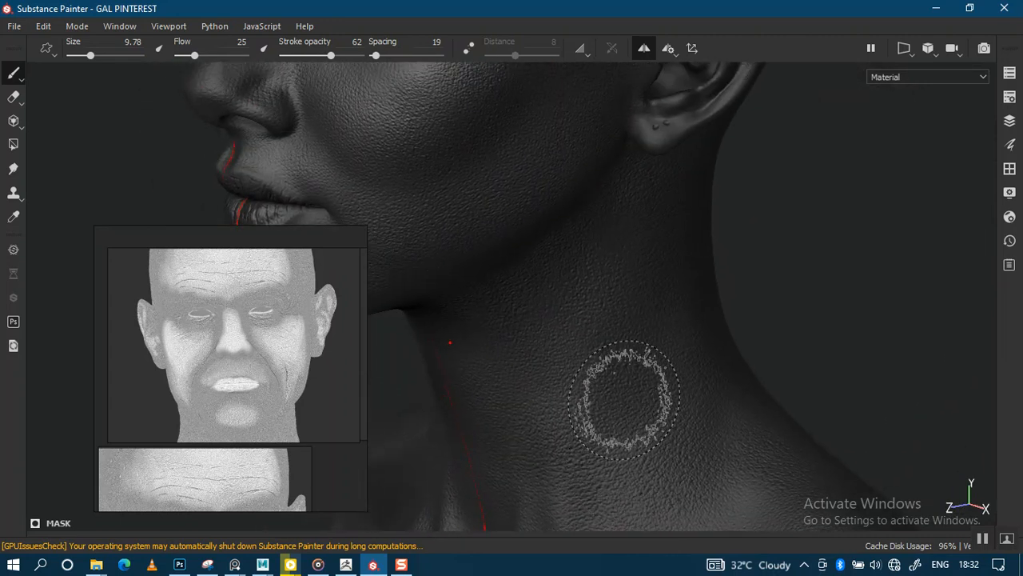
Enlarge the brush to size 15.42 and display only the mask to check its coverage of the face and forehead
{"action": "right_click_drag", "start_coordinate": [623, 294], "coordinate": [584, 240], "text": "alt"}
{"action": "mouse_move", "coordinate": [585, 240]}
{"action": "left_mouse_down", "text": "alt"}
{"action": "mouse_move", "coordinate": [637, 293]}
{"action": "mouse_move", "coordinate": [617, 352]}
{"action": "left_mouse_up", "text": "alt"}
{"action": "right_click_drag", "start_coordinate": [616, 352], "coordinate": [662, 433], "text": "alt"}
{"action": "left_click_drag", "start_coordinate": [618, 317], "coordinate": [627, 298], "text": "alt"}
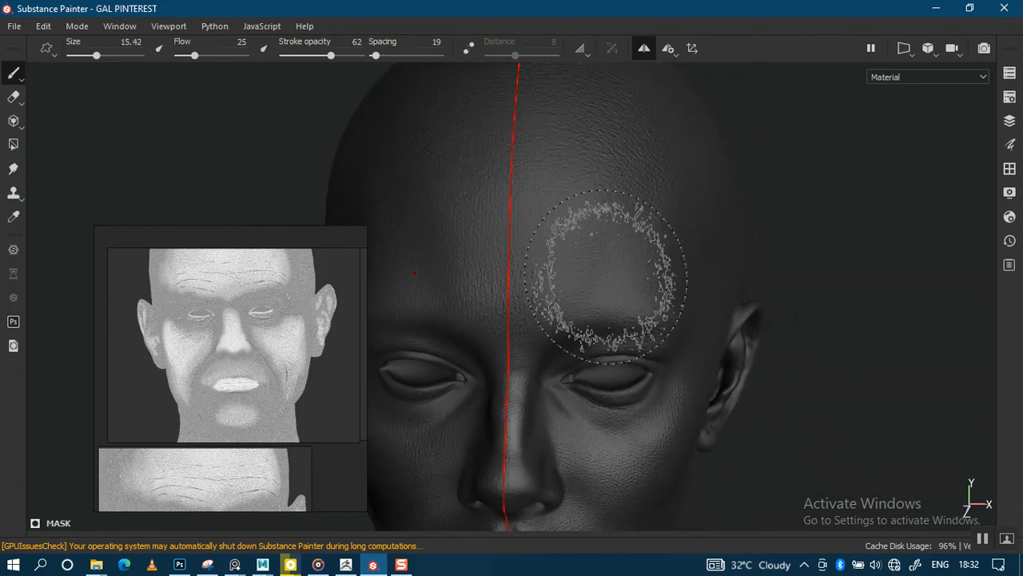
{"action": "key", "text": "c"}
{"action": "right_click_drag", "start_coordinate": [627, 325], "coordinate": [563, 233], "text": "alt"}
{"action": "middle_click_drag", "start_coordinate": [563, 233], "coordinate": [626, 199], "text": "alt"}
{"action": "left_click_drag", "start_coordinate": [626, 199], "coordinate": [639, 177], "text": "alt"}
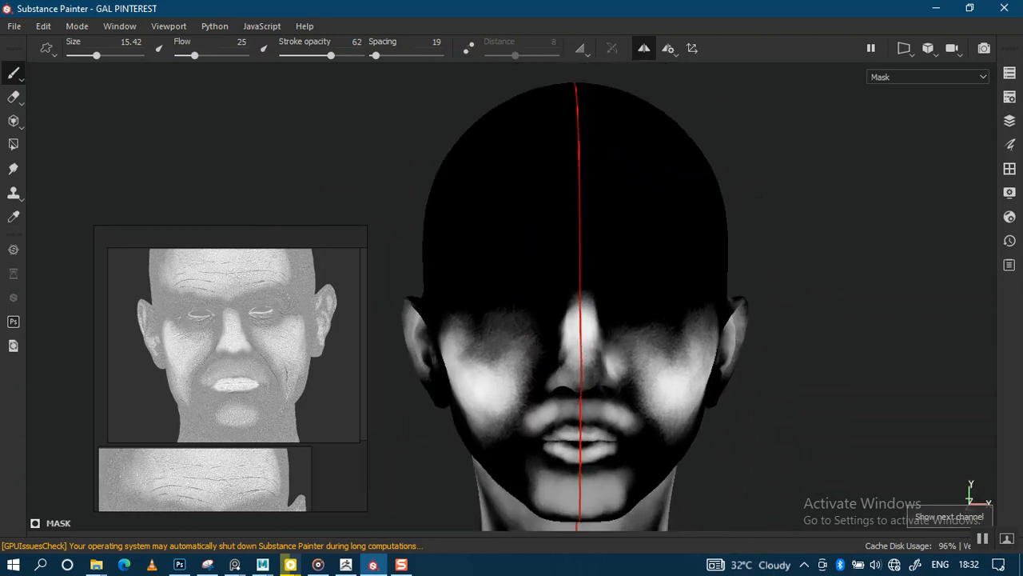
{"action": "middle_click_drag", "start_coordinate": [597, 315], "coordinate": [647, 135], "text": "alt"}
{"action": "mouse_move", "coordinate": [631, 222]}
{"action": "left_mouse_down", "text": "alt"}
{"action": "mouse_move", "coordinate": [586, 343]}
{"action": "mouse_move", "coordinate": [614, 337]}
{"action": "left_mouse_up", "text": "alt"}
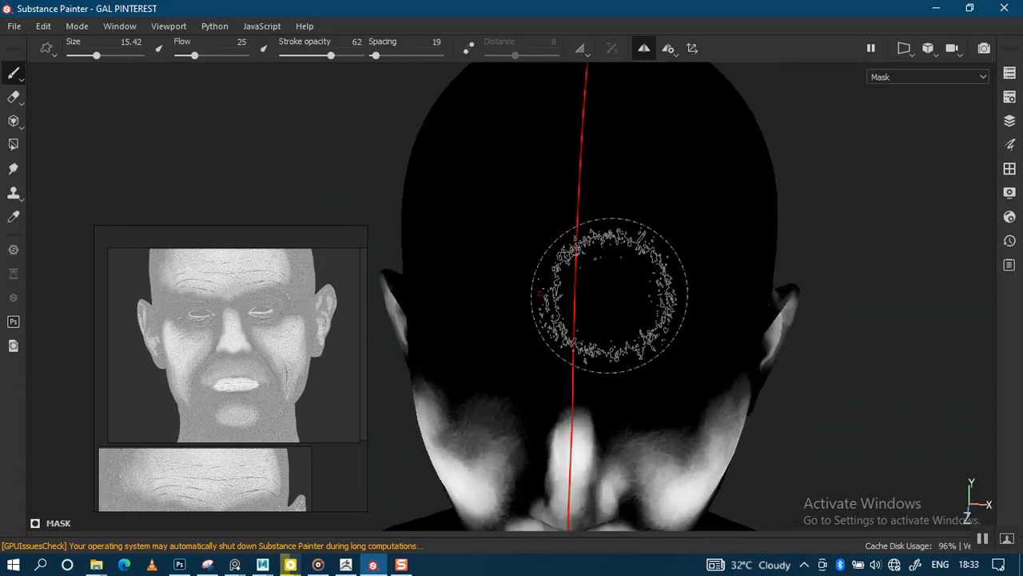
Return to the material display and paint the T-zone mask symmetrically across the forehead with brush size 15.42
{"action": "key", "text": "m"}
{"action": "left_click_drag", "start_coordinate": [609, 295], "coordinate": [649, 330], "text": "alt"}
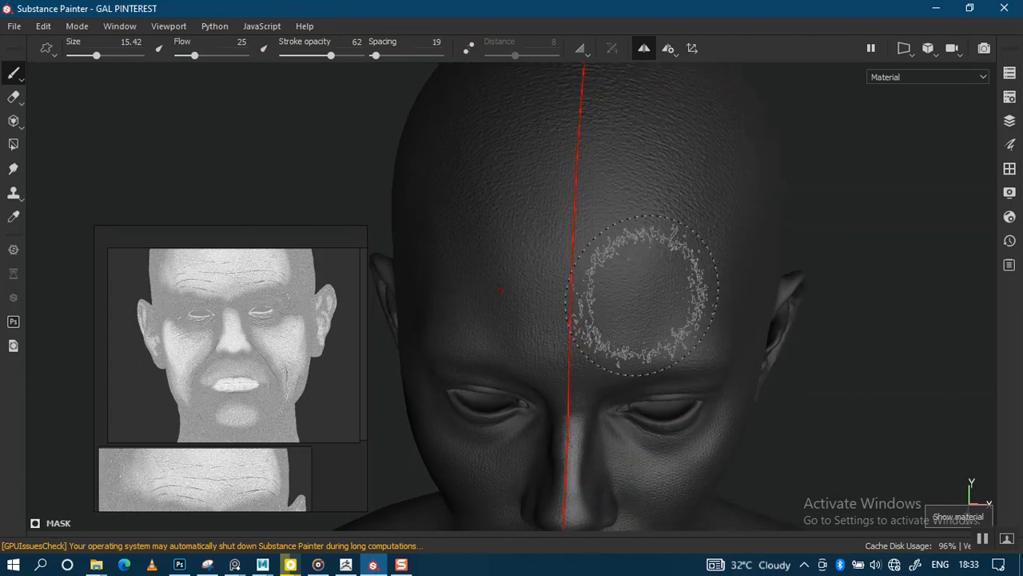
{"action": "mouse_move", "coordinate": [643, 294]}
{"action": "left_mouse_down", "text": "alt"}
{"action": "mouse_move", "coordinate": [610, 312]}
{"action": "mouse_move", "coordinate": [592, 256]}
{"action": "mouse_move", "coordinate": [609, 280]}
{"action": "left_mouse_up", "text": "alt"}
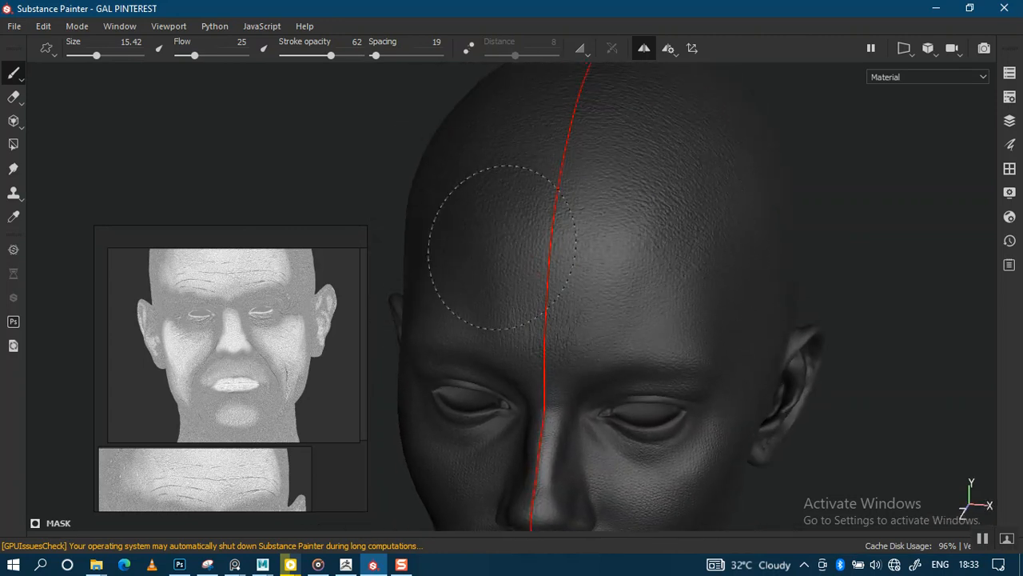
{"action": "mouse_move", "coordinate": [502, 248]}
{"action": "left_mouse_down", "text": "alt"}
{"action": "mouse_move", "coordinate": [495, 173]}
{"action": "mouse_move", "coordinate": [555, 231]}
{"action": "mouse_move", "coordinate": [656, 217]}
{"action": "left_mouse_up", "text": "alt"}
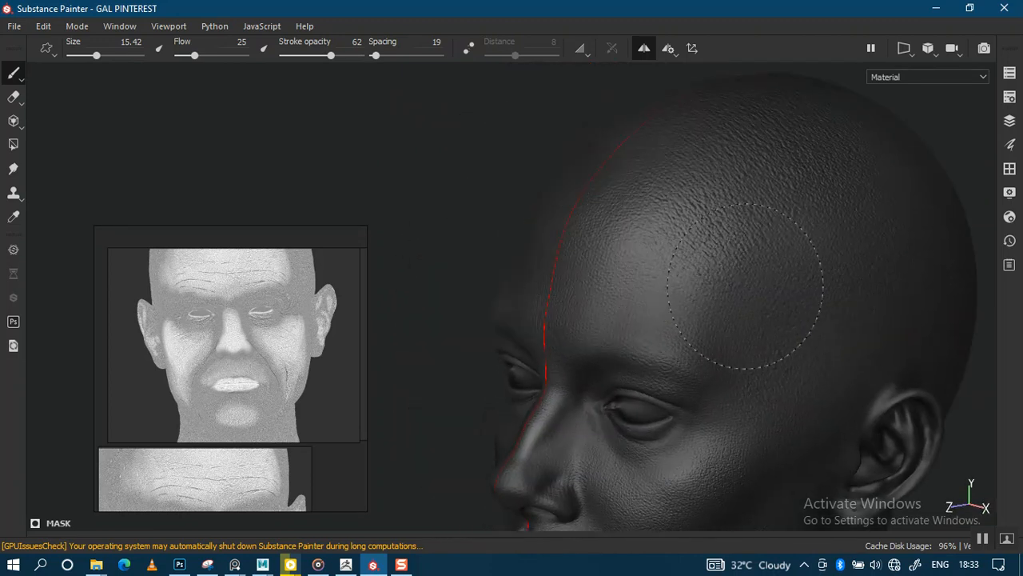
Examine the painted mask's coverage over the whole head, comparing the mask display with the material display
{"action": "key", "text": "m"}
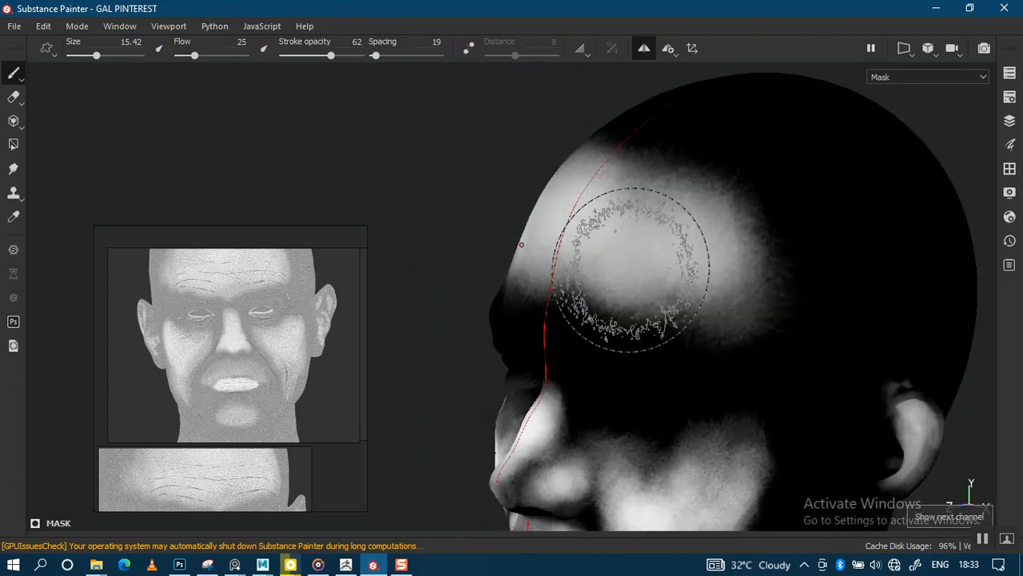
{"action": "mouse_move", "coordinate": [651, 309]}
{"action": "left_mouse_down", "text": "alt"}
{"action": "mouse_move", "coordinate": [674, 343]}
{"action": "mouse_move", "coordinate": [605, 313]}
{"action": "mouse_move", "coordinate": [600, 232]}
{"action": "mouse_move", "coordinate": [621, 235]}
{"action": "mouse_move", "coordinate": [599, 229]}
{"action": "mouse_move", "coordinate": [589, 343]}
{"action": "mouse_move", "coordinate": [670, 277]}
{"action": "mouse_move", "coordinate": [685, 279]}
{"action": "mouse_move", "coordinate": [635, 251]}
{"action": "mouse_move", "coordinate": [667, 296]}
{"action": "mouse_move", "coordinate": [589, 320]}
{"action": "left_mouse_up", "text": "alt"}
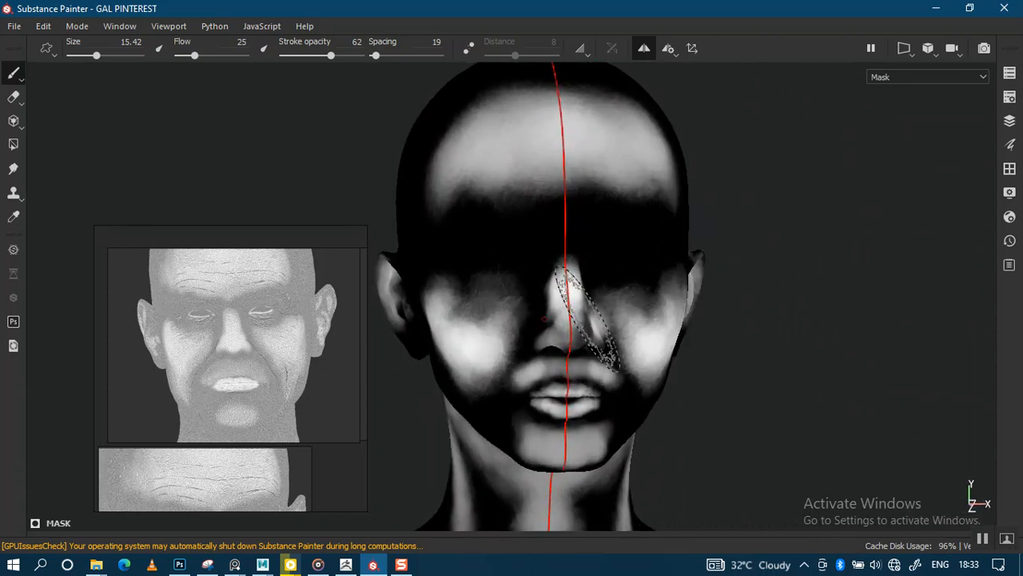
{"action": "key", "text": "m"}
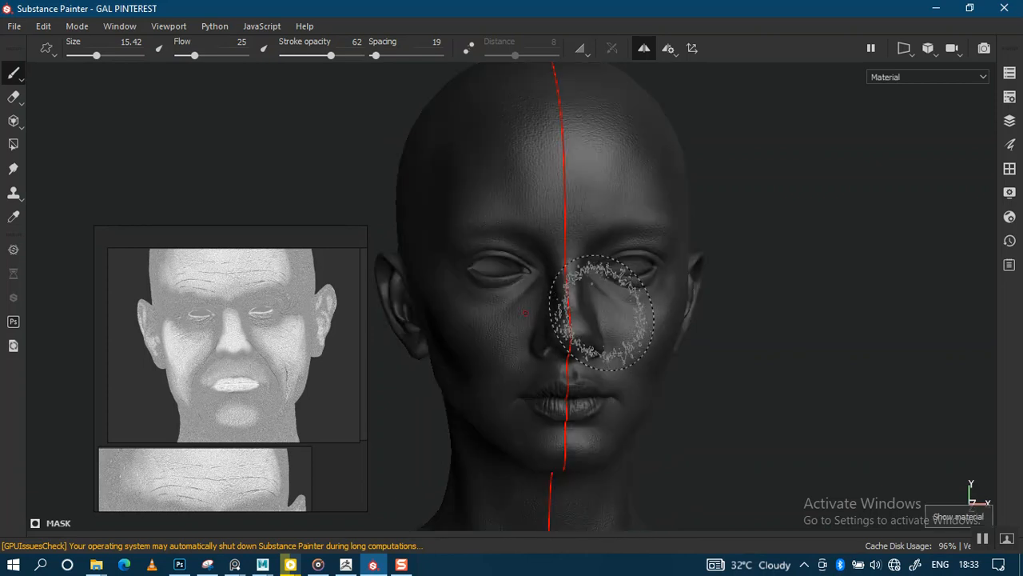
{"action": "right_click_drag", "start_coordinate": [610, 309], "coordinate": [615, 248], "text": "alt"}
{"action": "left_click_drag", "start_coordinate": [615, 249], "coordinate": [628, 264], "text": "alt"}
{"action": "right_click_drag", "start_coordinate": [629, 265], "coordinate": [612, 352], "text": "alt"}
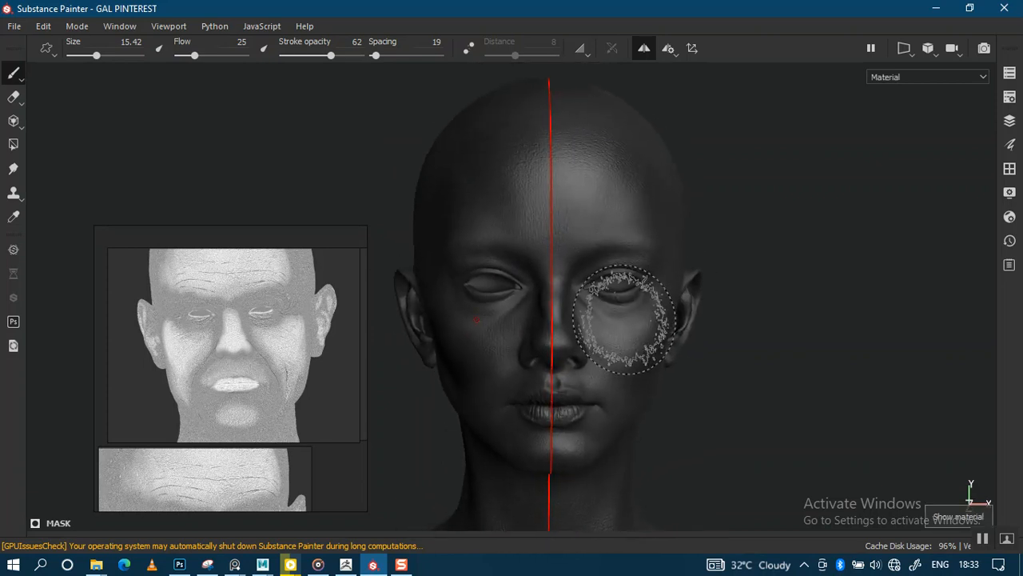
Show the side panels, duplicate the roughness T ZONE layer, and replace the copy's mask with a black mask
{"action": "key", "text": "Tab"}
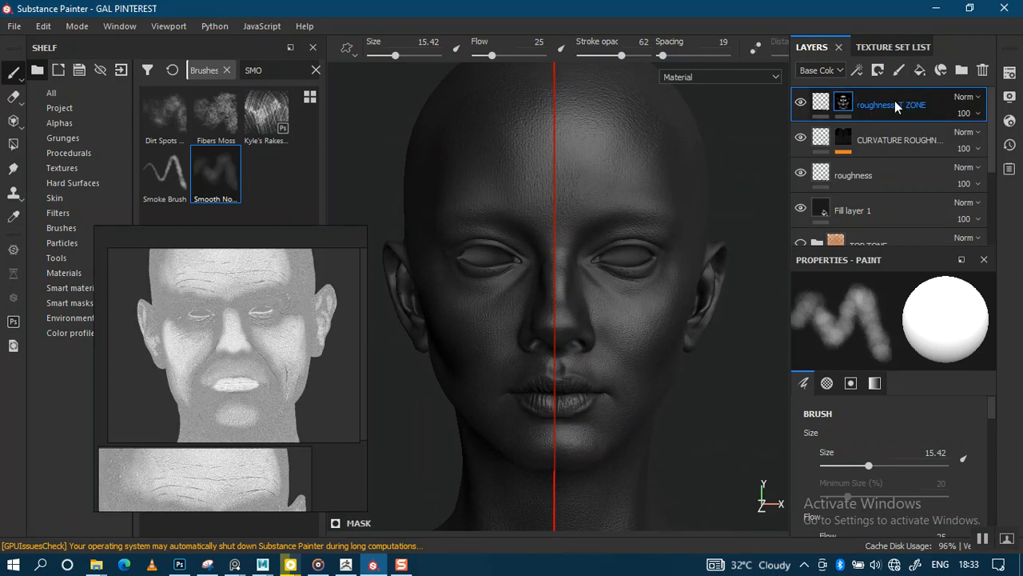
{"action": "key", "text": "ctrl+d"}
{"action": "right_click", "coordinate": [847, 101]}
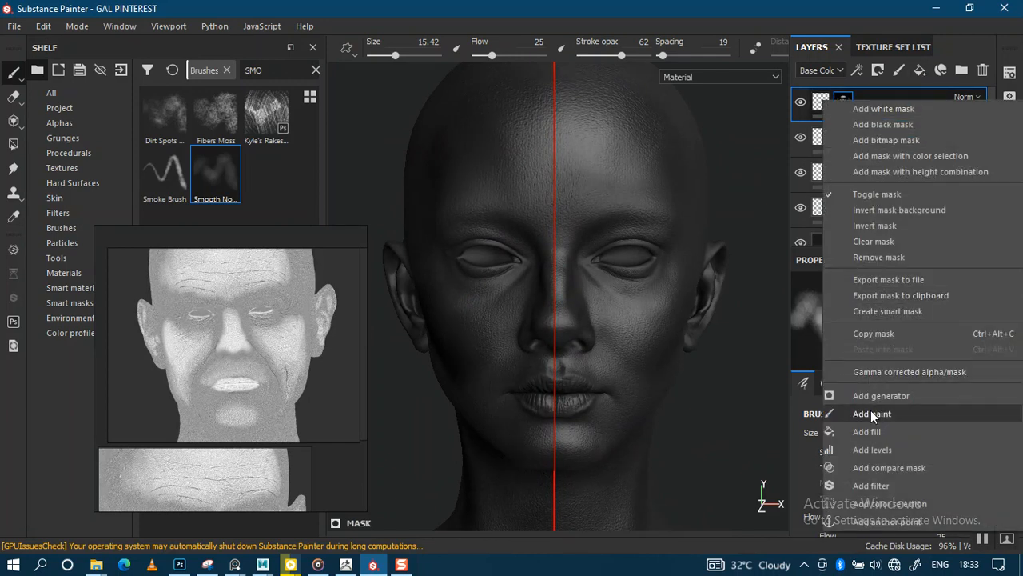
{"action": "left_click", "coordinate": [880, 126]}
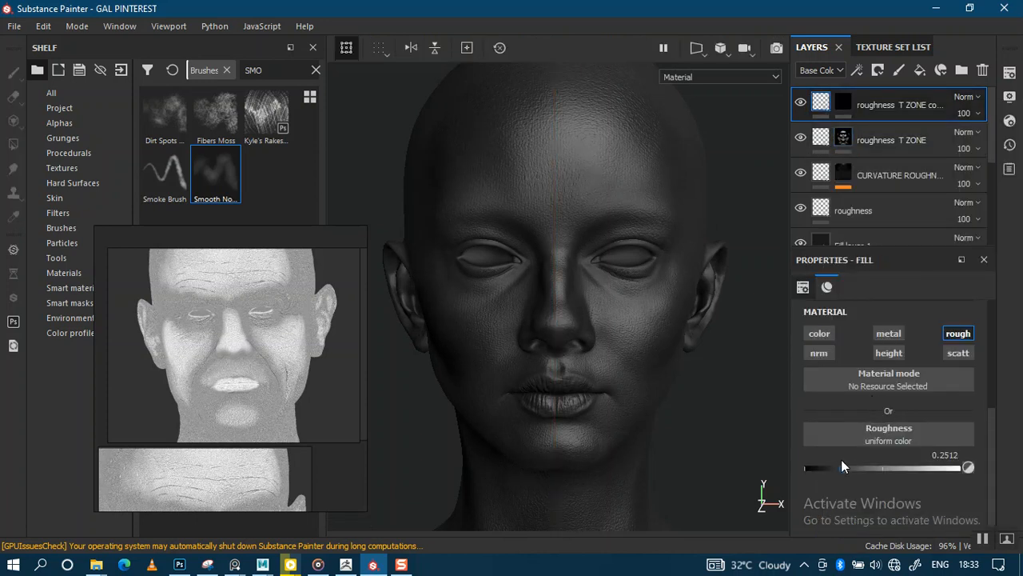
Set the roughness of the copied T-zone layer to 0.1111 and frame the lips closely
{"action": "left_click_drag", "start_coordinate": [834, 471], "coordinate": [824, 475]}
{"action": "middle_click_drag", "start_coordinate": [600, 350], "coordinate": [596, 276], "text": "alt"}
{"action": "right_click_drag", "start_coordinate": [612, 328], "coordinate": [665, 518], "text": "alt"}
{"action": "middle_click_drag", "start_coordinate": [638, 430], "coordinate": [671, 387], "text": "alt"}
{"action": "right_click_drag", "start_coordinate": [670, 390], "coordinate": [673, 519], "text": "alt"}
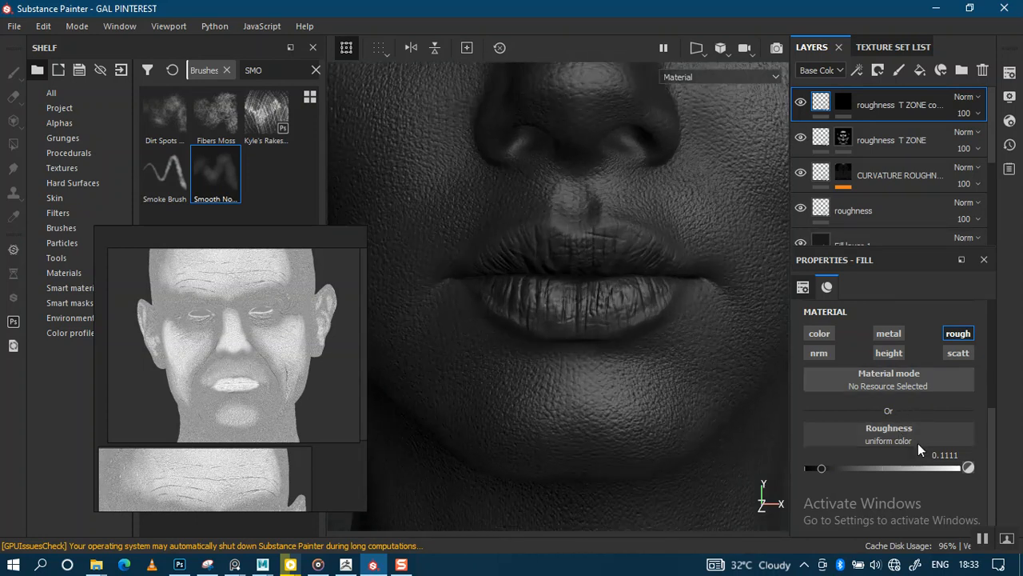
Enable the height channel on the copied T-zone layer and set its height to 0.1111
{"action": "left_click", "coordinate": [898, 355]}
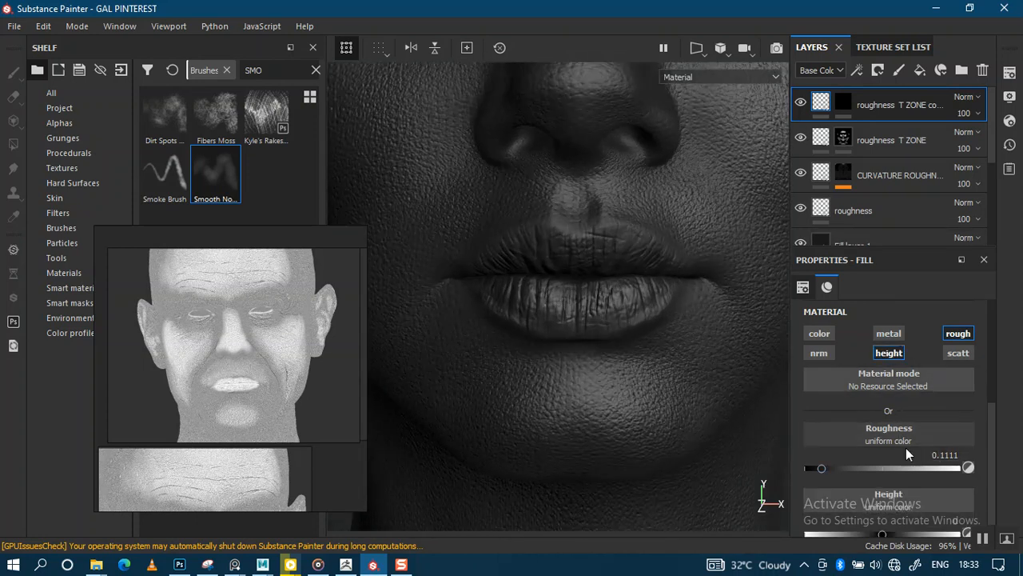
{"action": "scroll", "coordinate": [988, 465], "scroll_direction": "down", "scroll_amount": 1}
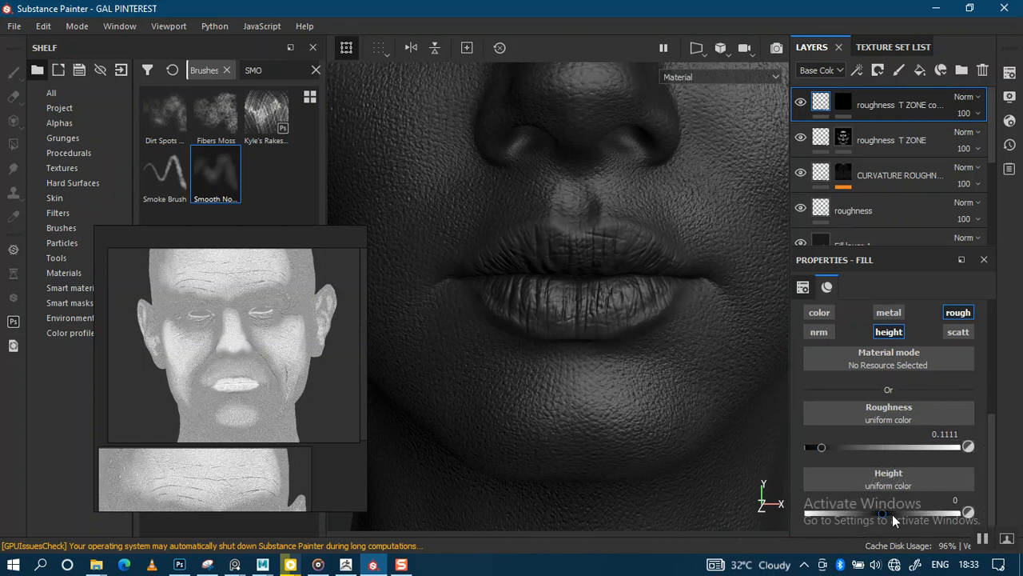
{"action": "right_click_drag", "start_coordinate": [616, 379], "coordinate": [677, 521], "text": "alt"}
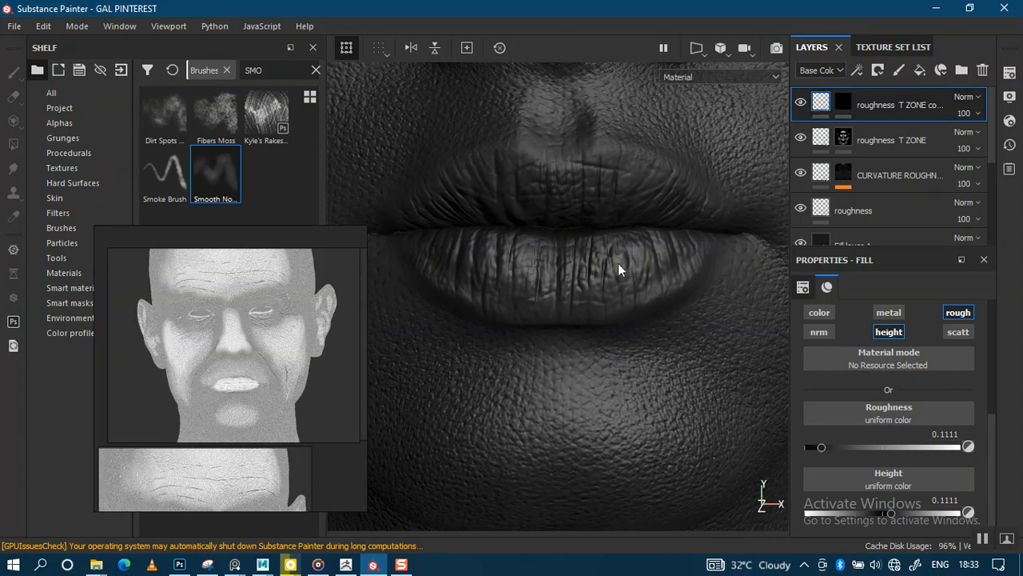
Activate the copied T-zone layer's black mask for brush painting and reduce the brush size to 2.99
{"action": "key", "text": "1"}
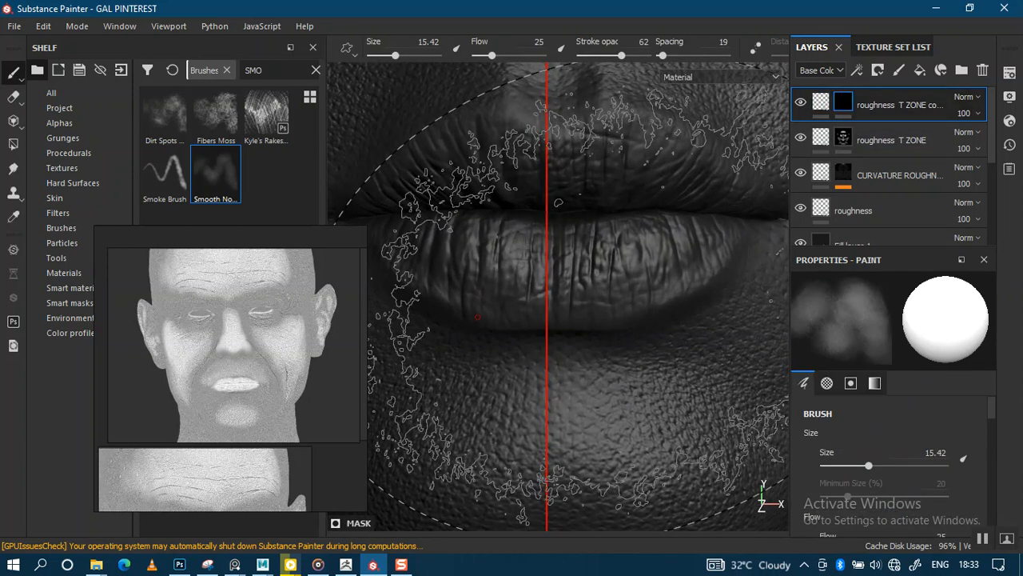
{"action": "key", "text": "p"}
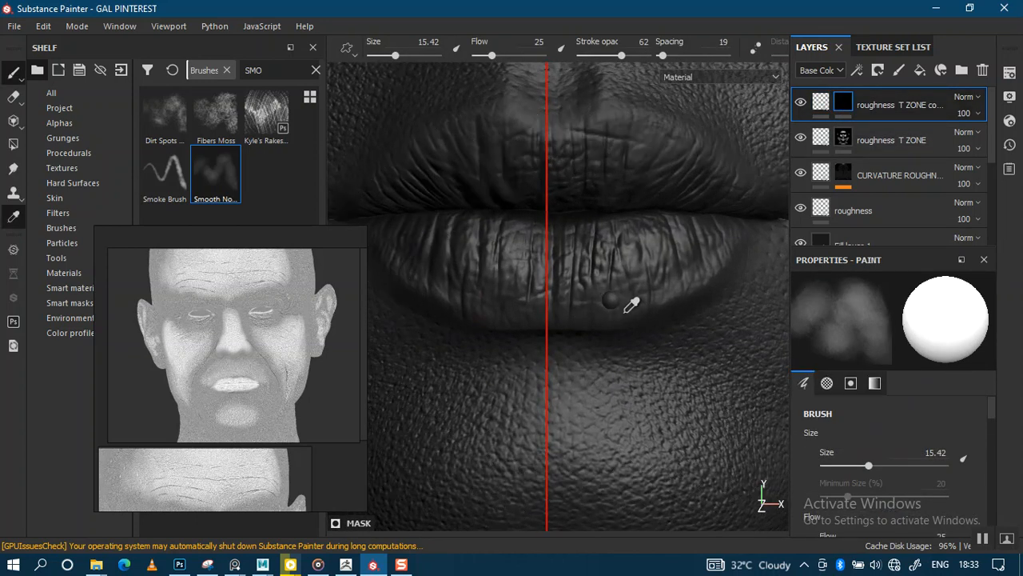
{"action": "left_click", "coordinate": [845, 107]}
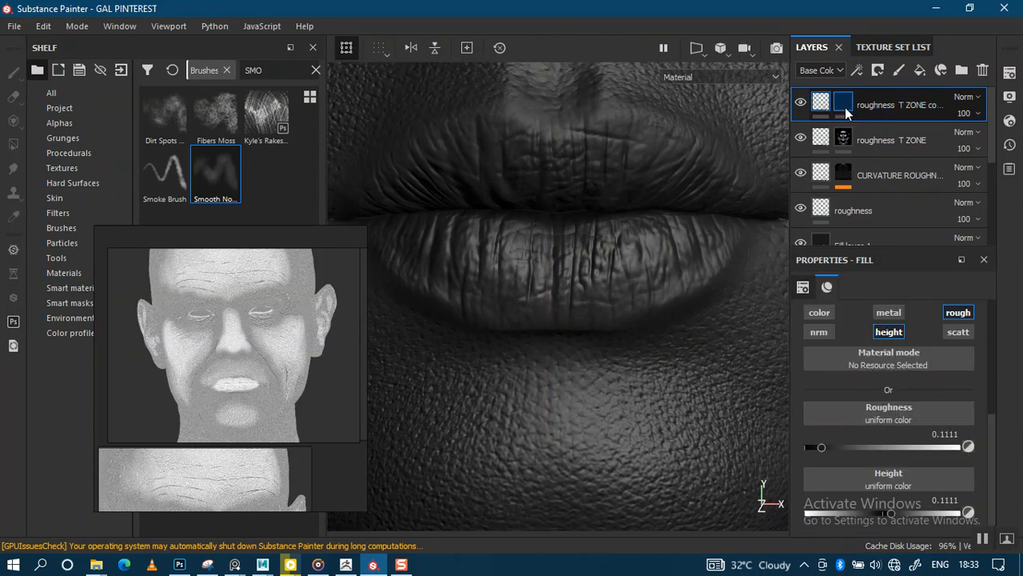
{"action": "key", "text": "bracketleft"}
{"action": "key", "text": "bracketleft"}
{"action": "key", "text": "bracketleft"}
{"action": "key", "text": "bracketleft"}
{"action": "key", "text": "bracketleft"}
{"action": "key", "text": "bracketleft"}
{"action": "key", "text": "bracketleft"}
{"action": "key", "text": "bracketleft"}
{"action": "key", "text": "bracketleft"}
{"action": "key", "text": "bracketleft"}
{"action": "key", "text": "bracketleft"}
{"action": "key", "text": "bracketleft"}
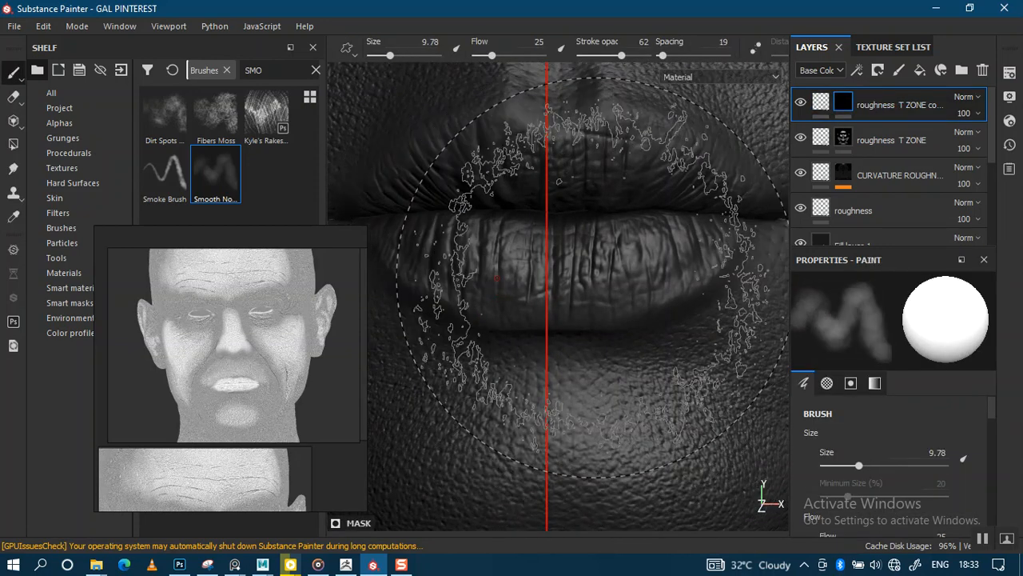
{"action": "key", "text": "bracketleft"}
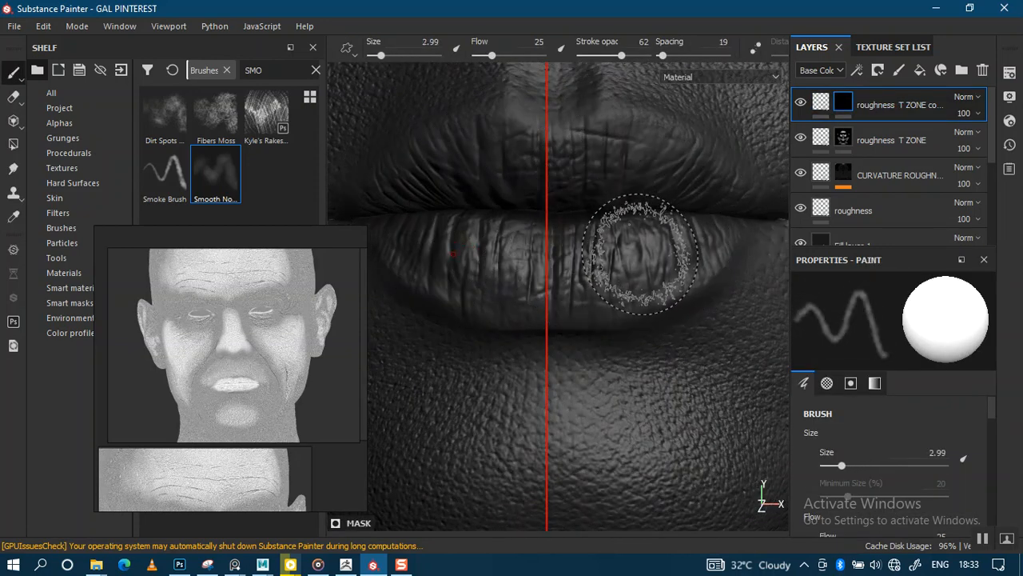
Hide the side panels, frame the lips closely and reduce the brush size to 1.77
{"action": "key", "text": "Tab"}
{"action": "middle_click_drag", "start_coordinate": [648, 274], "coordinate": [697, 332], "text": "alt"}
{"action": "scroll", "coordinate": [679, 310], "scroll_direction": "up", "scroll_amount": 3}
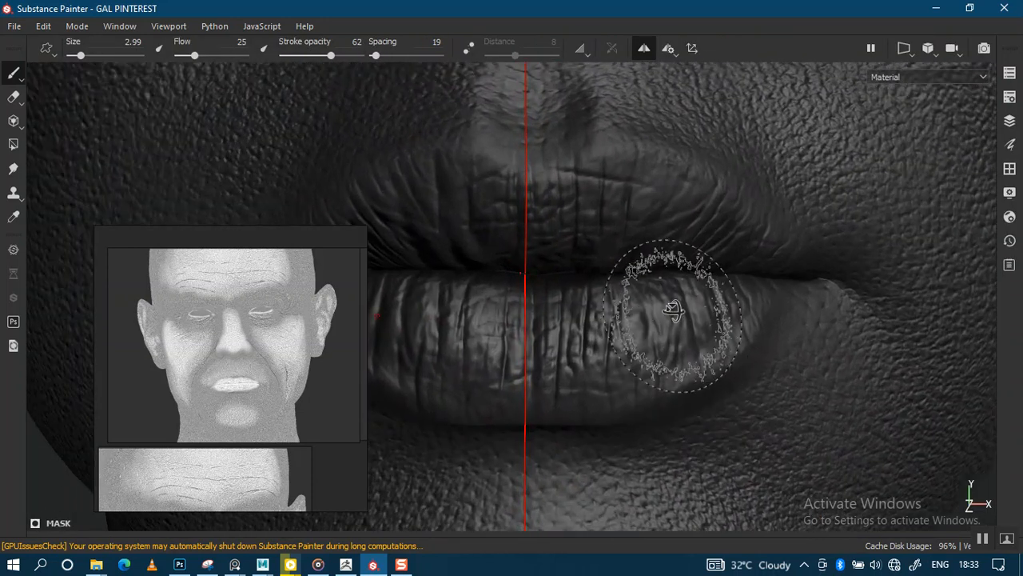
{"action": "right_click_drag", "start_coordinate": [692, 302], "coordinate": [681, 305], "text": "shift"}
{"action": "key", "text": "bracketleft"}
{"action": "key", "text": "bracketleft"}
{"action": "key", "text": "bracketleft"}
{"action": "key", "text": "bracketleft"}
{"action": "key", "text": "bracketleft"}
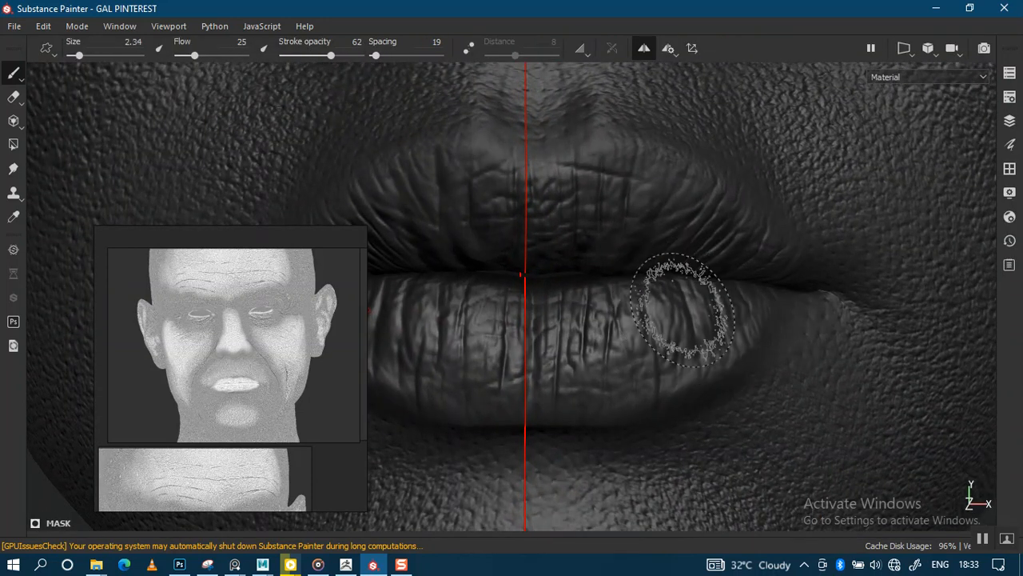
Paint the low-roughness mask over the lower lip with the smooth noise brush, using symmetry
{"action": "left_click_drag", "start_coordinate": [688, 312], "coordinate": [625, 303], "text": "alt"}
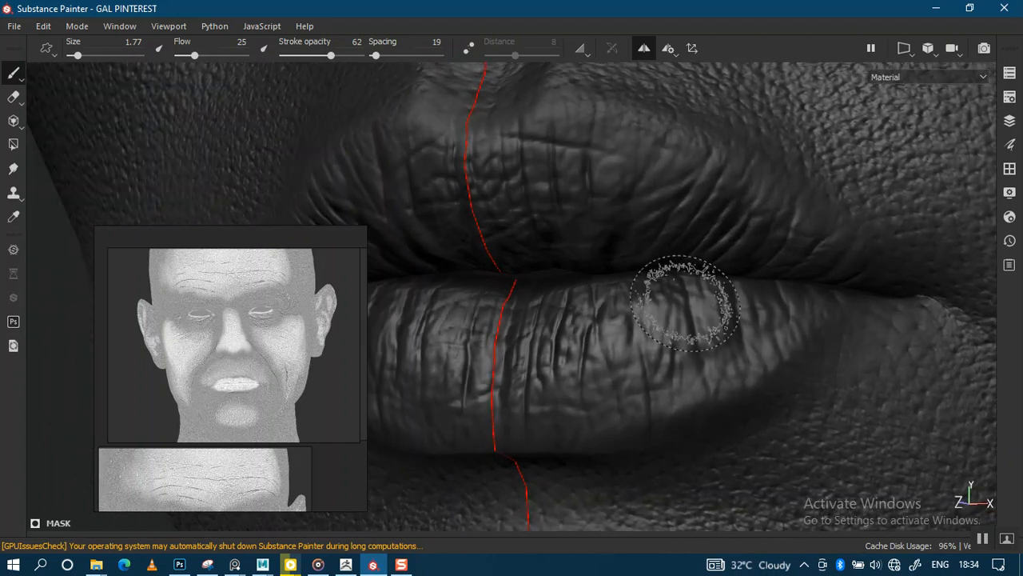
{"action": "middle_click_drag", "start_coordinate": [685, 301], "coordinate": [625, 323], "text": "alt"}
{"action": "right_click_drag", "start_coordinate": [664, 371], "coordinate": [678, 351], "text": "alt"}
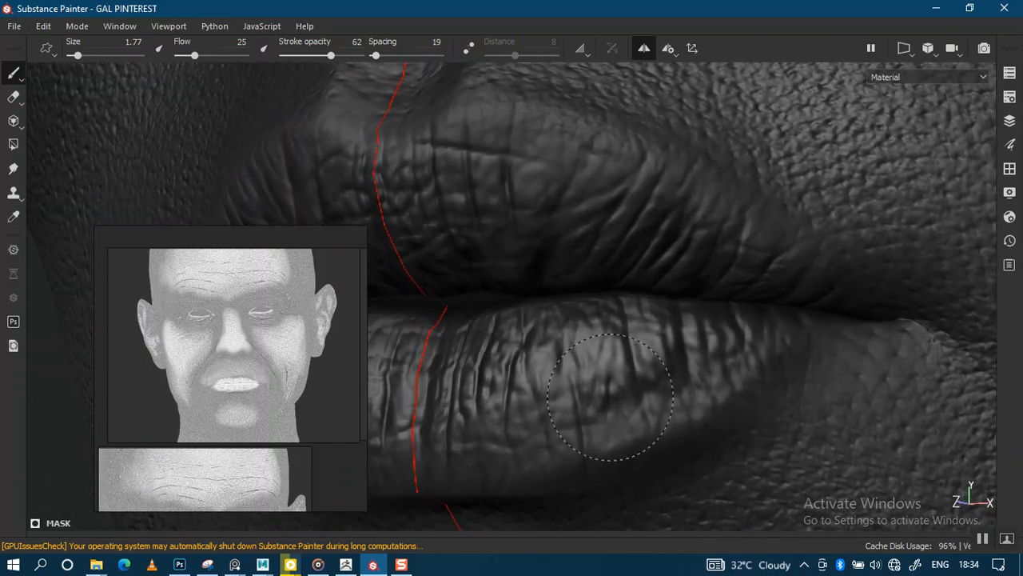
{"action": "middle_click_drag", "start_coordinate": [669, 323], "coordinate": [717, 293], "text": "alt"}
{"action": "left_click_drag", "start_coordinate": [694, 334], "coordinate": [735, 320], "text": "alt"}
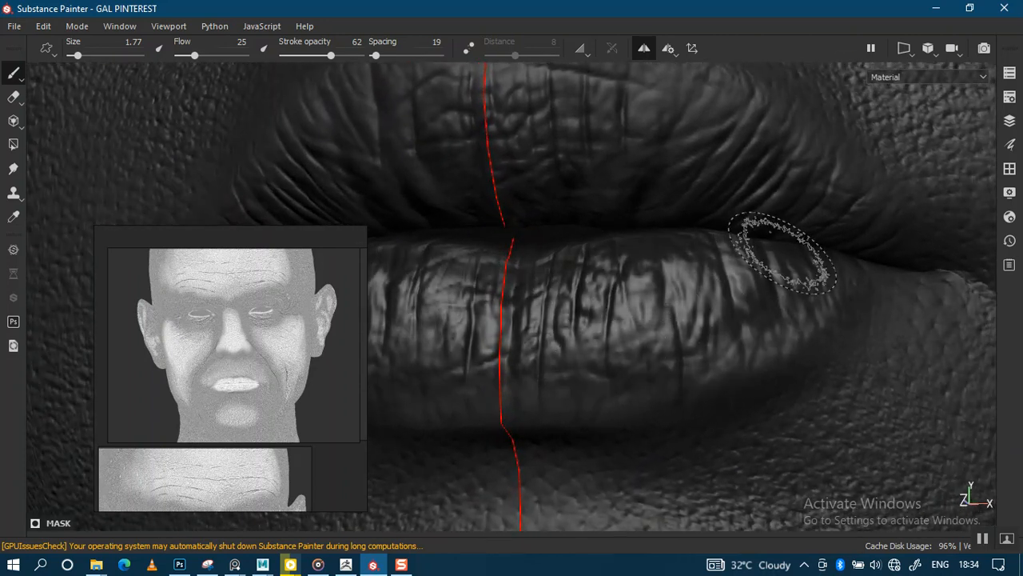
Paint the mask over the upper lip, working from the side, below and front
{"action": "mouse_move", "coordinate": [782, 253]}
{"action": "left_mouse_down", "text": "alt"}
{"action": "mouse_move", "coordinate": [623, 308]}
{"action": "mouse_move", "coordinate": [598, 292]}
{"action": "mouse_move", "coordinate": [676, 304]}
{"action": "mouse_move", "coordinate": [663, 297]}
{"action": "mouse_move", "coordinate": [703, 291]}
{"action": "mouse_move", "coordinate": [682, 350]}
{"action": "mouse_move", "coordinate": [719, 356]}
{"action": "left_mouse_up", "text": "alt"}
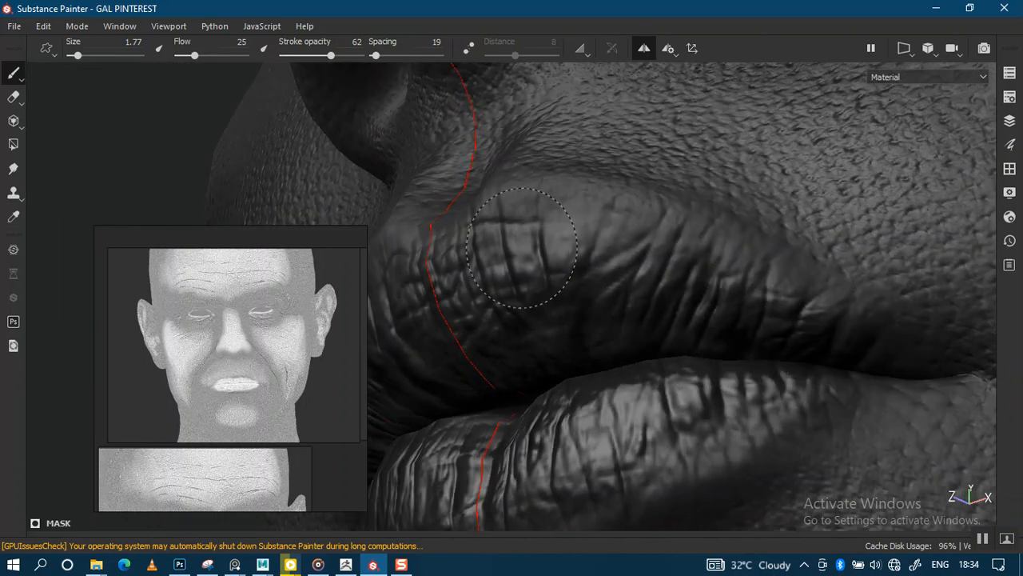
{"action": "mouse_move", "coordinate": [541, 320]}
{"action": "left_mouse_down", "text": "alt"}
{"action": "mouse_move", "coordinate": [704, 359]}
{"action": "mouse_move", "coordinate": [789, 339]}
{"action": "left_mouse_up", "text": "alt"}
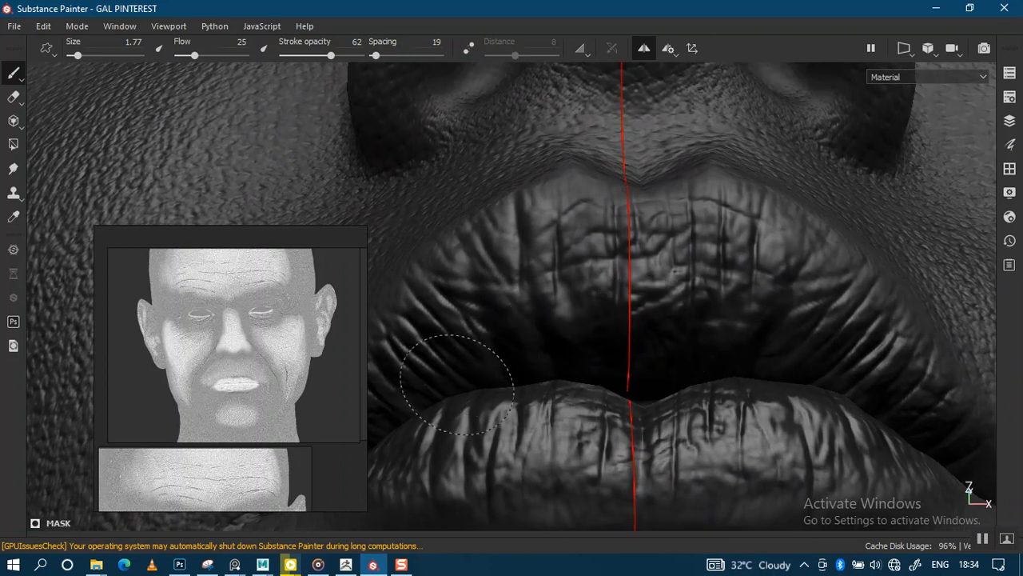
{"action": "left_click_drag", "start_coordinate": [645, 355], "coordinate": [743, 223], "text": "alt"}
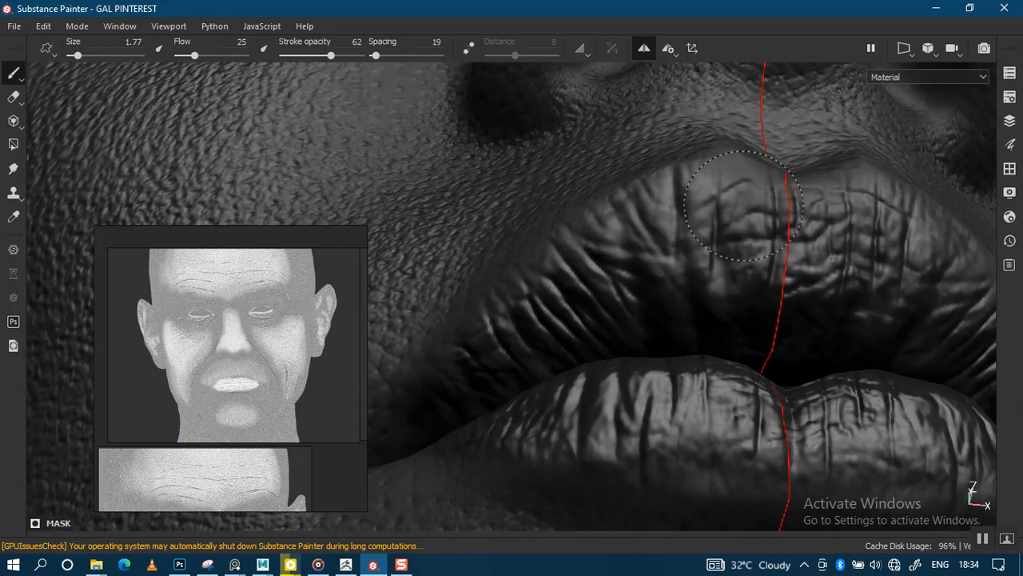
{"action": "mouse_move", "coordinate": [638, 237]}
{"action": "left_mouse_down", "text": "alt"}
{"action": "mouse_move", "coordinate": [678, 373]}
{"action": "mouse_move", "coordinate": [662, 400]}
{"action": "left_mouse_up", "text": "alt"}
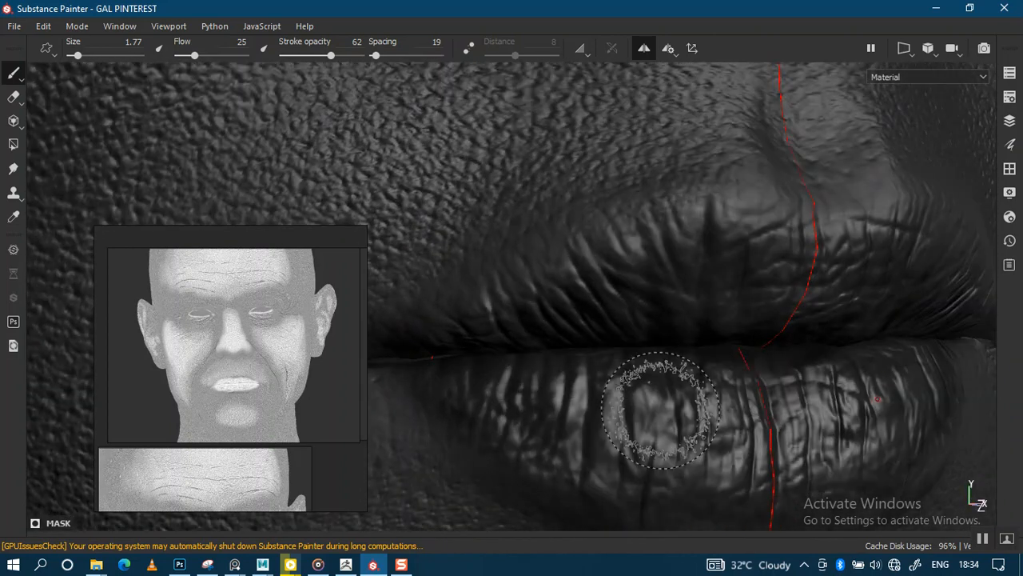
Check the lips against the whole face and extend the mask painting along the upper lip toward the mouth corners
{"action": "scroll", "coordinate": [722, 283], "scroll_direction": "down", "scroll_amount": 10}
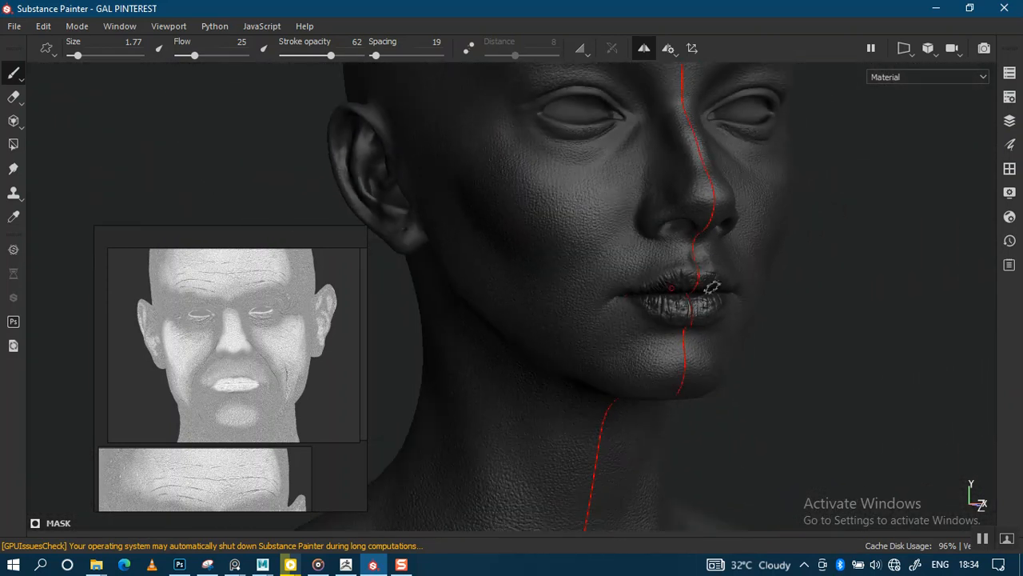
{"action": "left_click_drag", "start_coordinate": [712, 286], "coordinate": [587, 263], "text": "alt"}
{"action": "scroll", "coordinate": [590, 301], "scroll_direction": "up", "scroll_amount": 6}
{"action": "middle_click_drag", "start_coordinate": [589, 301], "coordinate": [604, 241], "text": "alt"}
{"action": "scroll", "coordinate": [604, 241], "scroll_direction": "up", "scroll_amount": 5}
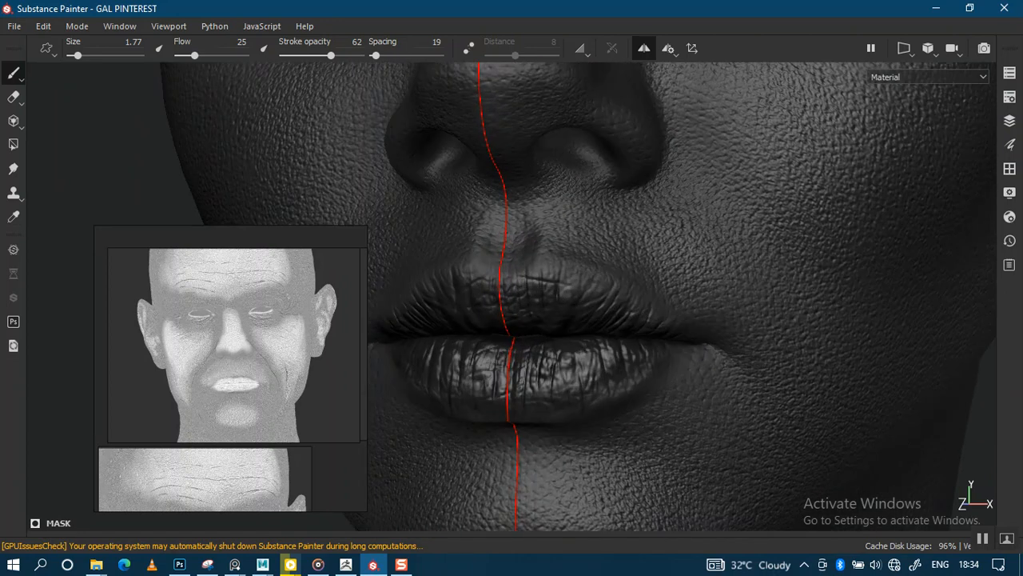
{"action": "mouse_move", "coordinate": [677, 328]}
{"action": "left_mouse_down", "text": "alt"}
{"action": "mouse_move", "coordinate": [624, 341]}
{"action": "mouse_move", "coordinate": [553, 285]}
{"action": "left_mouse_up", "text": "alt"}
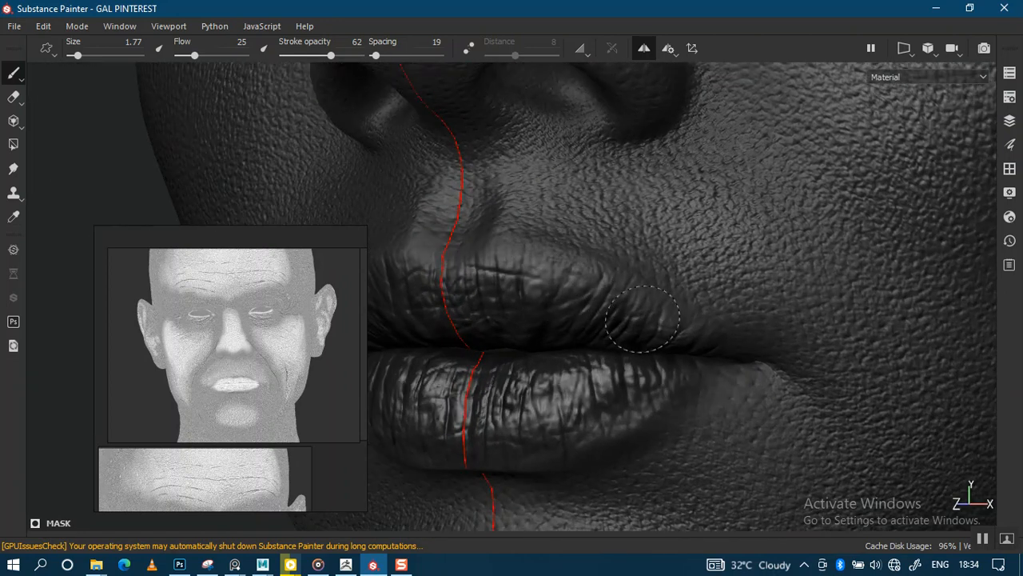
{"action": "mouse_move", "coordinate": [469, 292]}
{"action": "left_mouse_down", "text": "alt"}
{"action": "mouse_move", "coordinate": [560, 312]}
{"action": "mouse_move", "coordinate": [648, 365]}
{"action": "mouse_move", "coordinate": [659, 300]}
{"action": "left_mouse_up", "text": "alt"}
{"action": "right_click_drag", "start_coordinate": [662, 327], "coordinate": [688, 433], "text": "alt"}
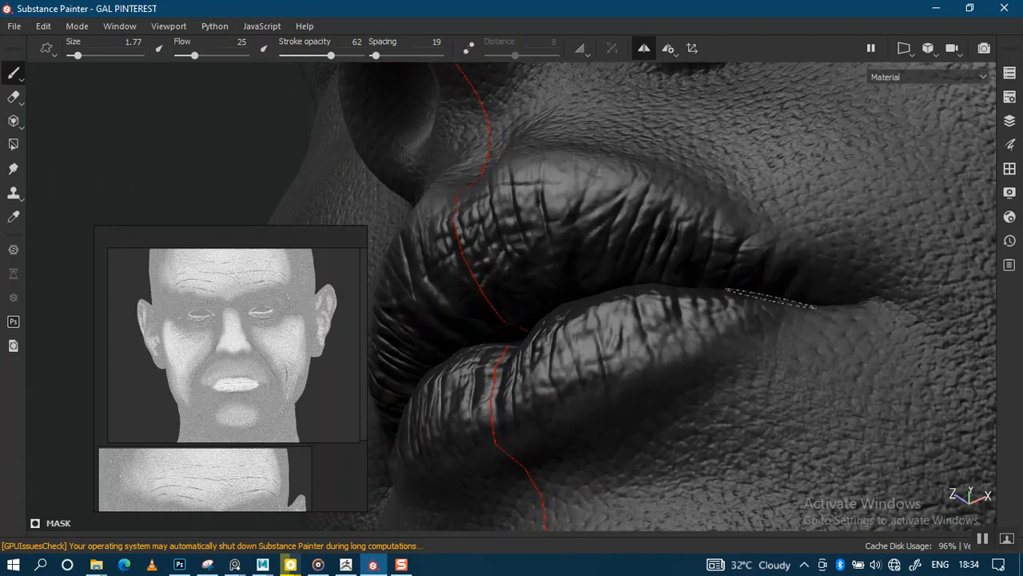
{"action": "mouse_move", "coordinate": [768, 308]}
{"action": "left_mouse_down", "text": "alt"}
{"action": "mouse_move", "coordinate": [662, 270]}
{"action": "mouse_move", "coordinate": [662, 326]}
{"action": "mouse_move", "coordinate": [797, 354]}
{"action": "mouse_move", "coordinate": [650, 336]}
{"action": "mouse_move", "coordinate": [651, 290]}
{"action": "mouse_move", "coordinate": [667, 323]}
{"action": "left_mouse_up", "text": "alt"}
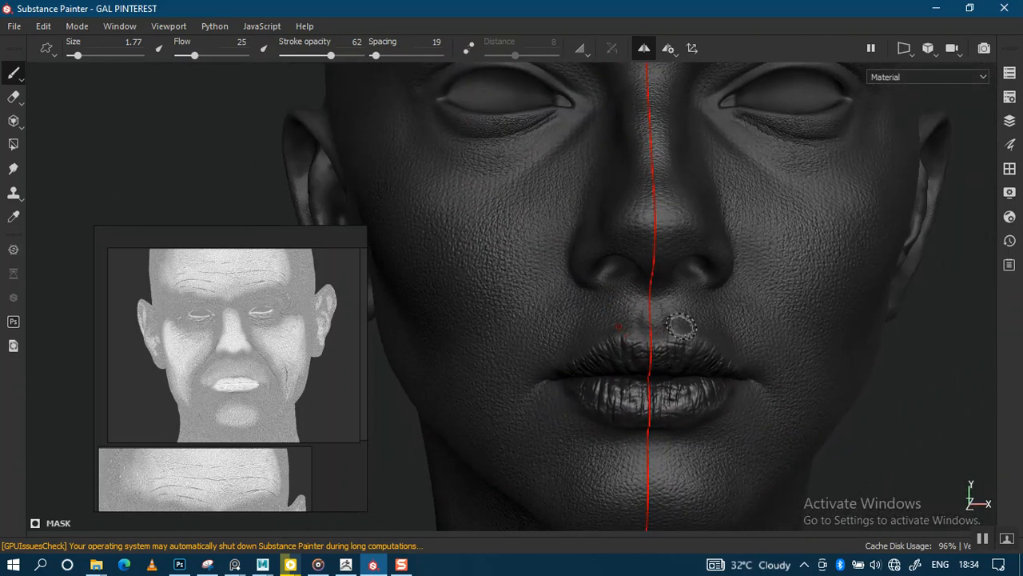
Show the side panels again and rename the copied T-zone layer as "roughness LIPS"
{"action": "key", "text": "Tab"}
{"action": "right_click_drag", "start_coordinate": [692, 320], "coordinate": [601, 397], "text": "alt"}
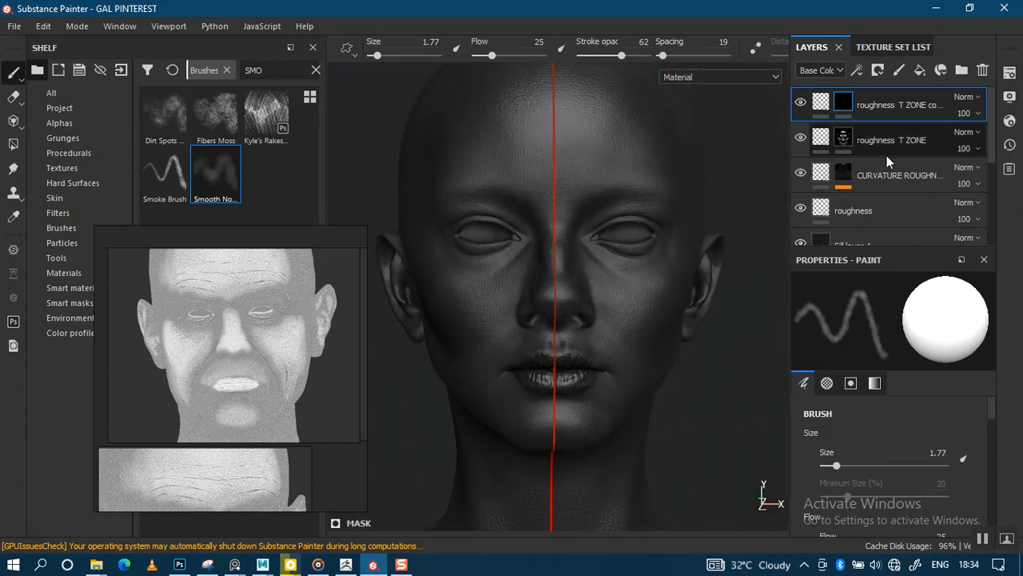
{"action": "double_click", "coordinate": [901, 106]}
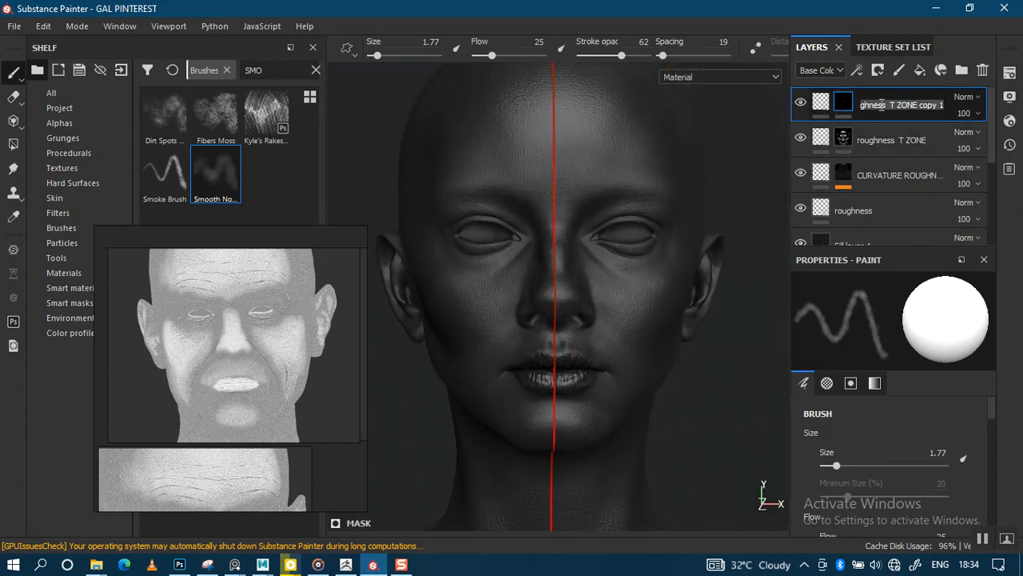
{"action": "key", "text": "Right"}
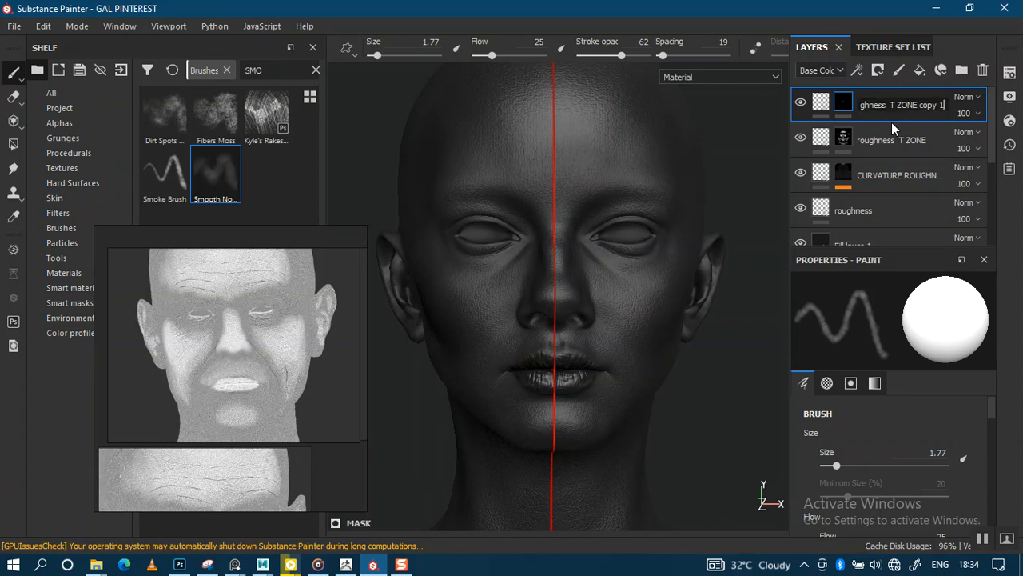
{"action": "key", "text": "BackSpace"}
{"action": "key", "text": "BackSpace"}
{"action": "key", "text": "BackSpace"}
{"action": "key", "text": "BackSpace"}
{"action": "key", "text": "BackSpace"}
{"action": "key", "text": "BackSpace"}
{"action": "key", "text": "BackSpace"}
{"action": "key", "text": "BackSpace"}
{"action": "key", "text": "BackSpace"}
{"action": "type", "text": "LIPS"}
{"action": "key", "text": "Return"}
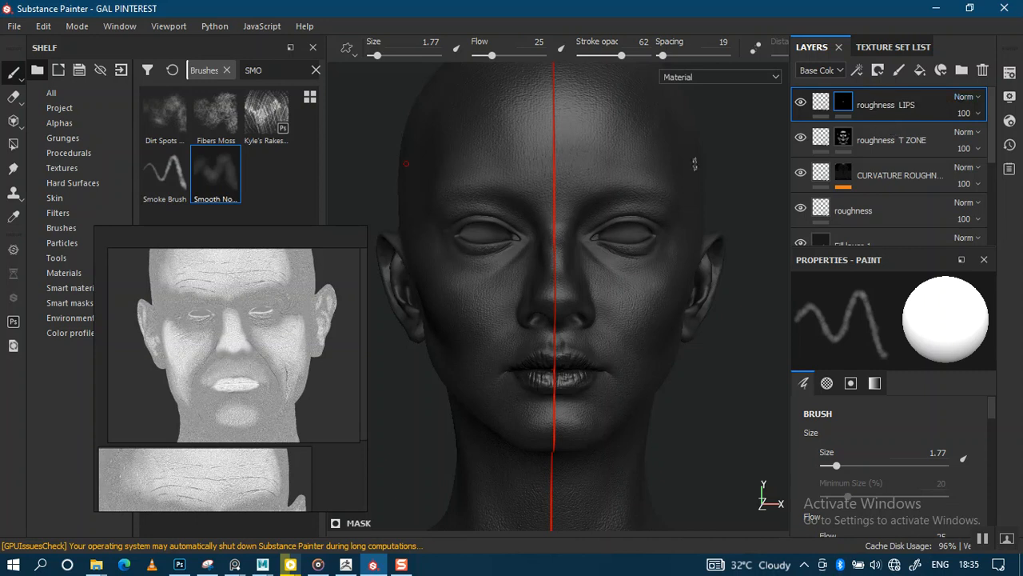
Hide Fill layer 1 and make sure the TOP TONE group is visible to bring back the skin color
{"action": "mouse_move", "coordinate": [685, 185]}
{"action": "left_mouse_down", "text": "alt"}
{"action": "mouse_move", "coordinate": [628, 176]}
{"action": "mouse_move", "coordinate": [686, 170]}
{"action": "left_mouse_up", "text": "alt"}
{"action": "right_click_drag", "start_coordinate": [700, 219], "coordinate": [642, 202], "text": "alt"}
{"action": "middle_click_drag", "start_coordinate": [642, 203], "coordinate": [627, 175], "text": "alt"}
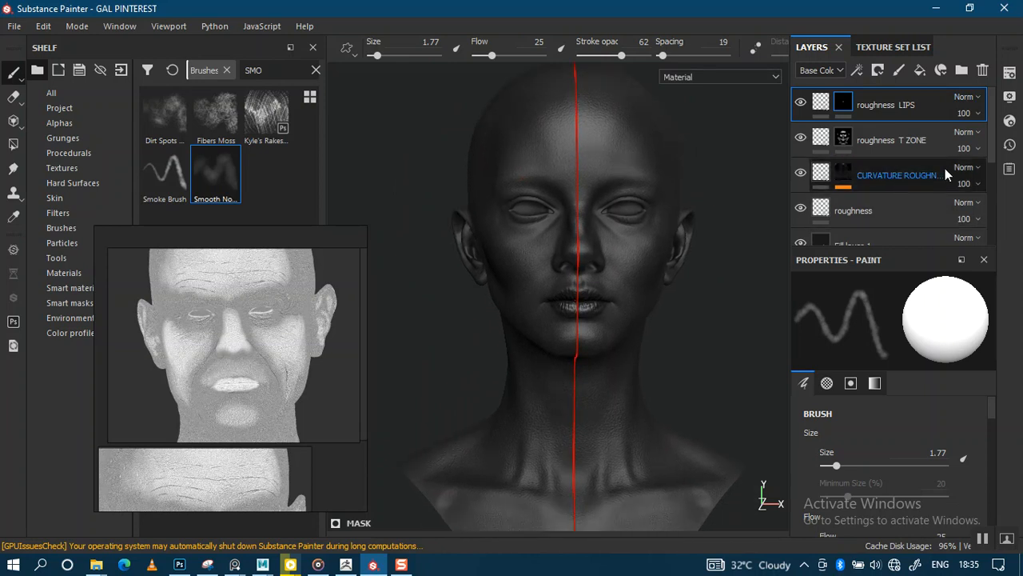
{"action": "left_click_drag", "start_coordinate": [991, 144], "coordinate": [991, 176]}
{"action": "left_click", "coordinate": [800, 176]}
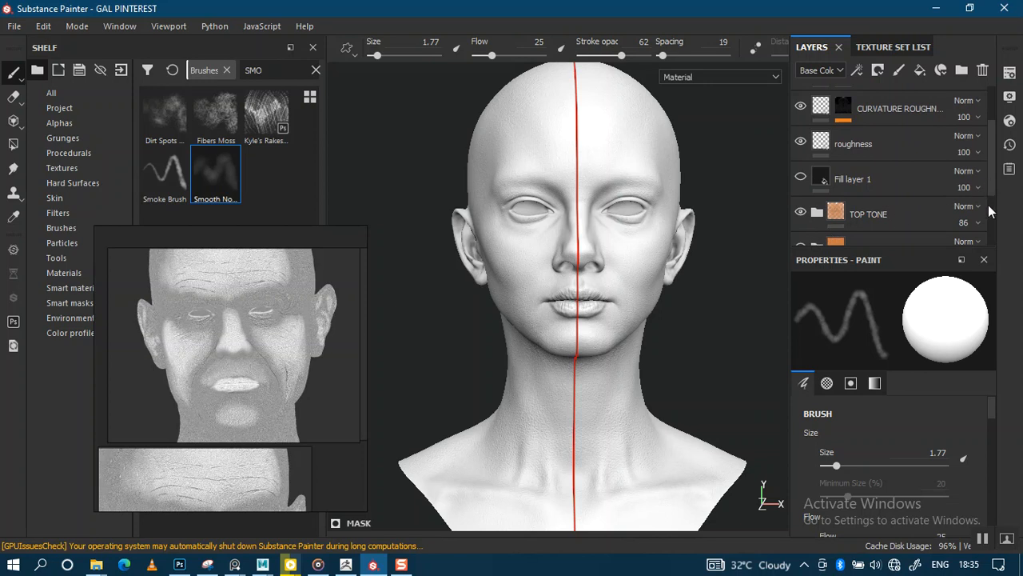
{"action": "scroll", "coordinate": [990, 205], "scroll_direction": "down", "scroll_amount": 2}
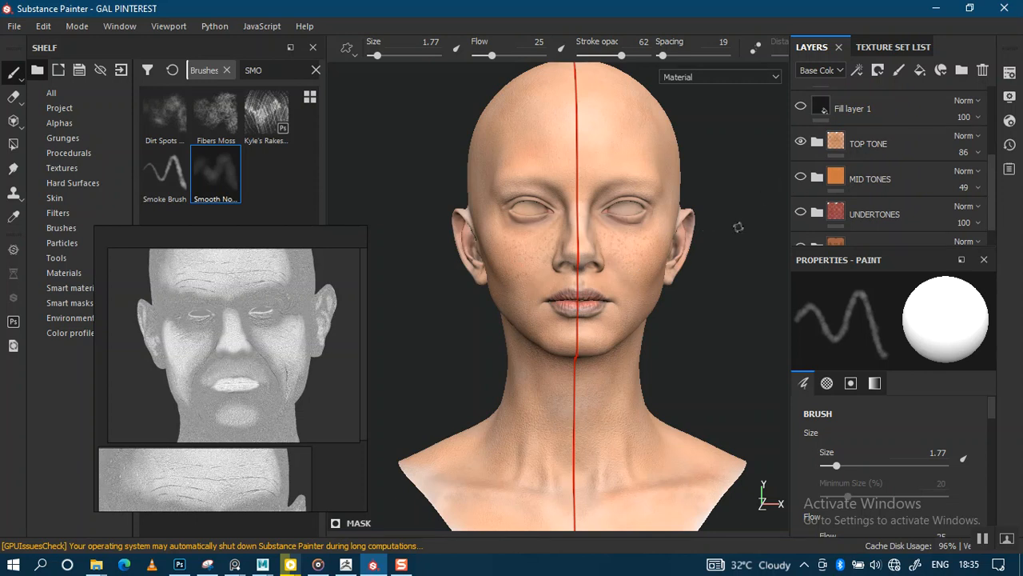
Make the MID TONES, UNDERTONES and Skin Face groups visible
{"action": "left_click_drag", "start_coordinate": [656, 254], "coordinate": [617, 286], "text": "alt"}
{"action": "middle_click_drag", "start_coordinate": [617, 285], "coordinate": [650, 199], "text": "alt"}
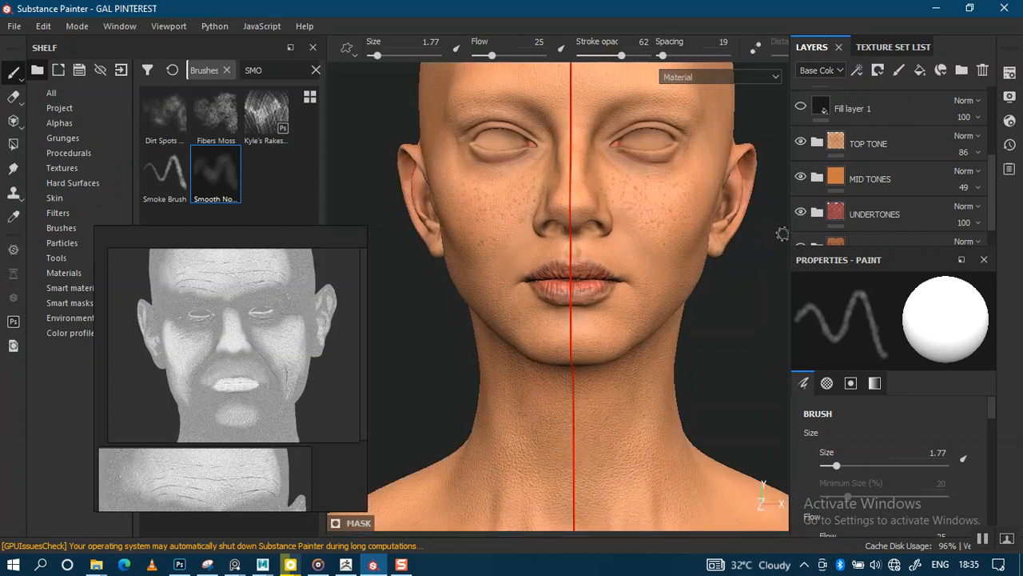
{"action": "scroll", "coordinate": [990, 201], "scroll_direction": "down", "scroll_amount": 1}
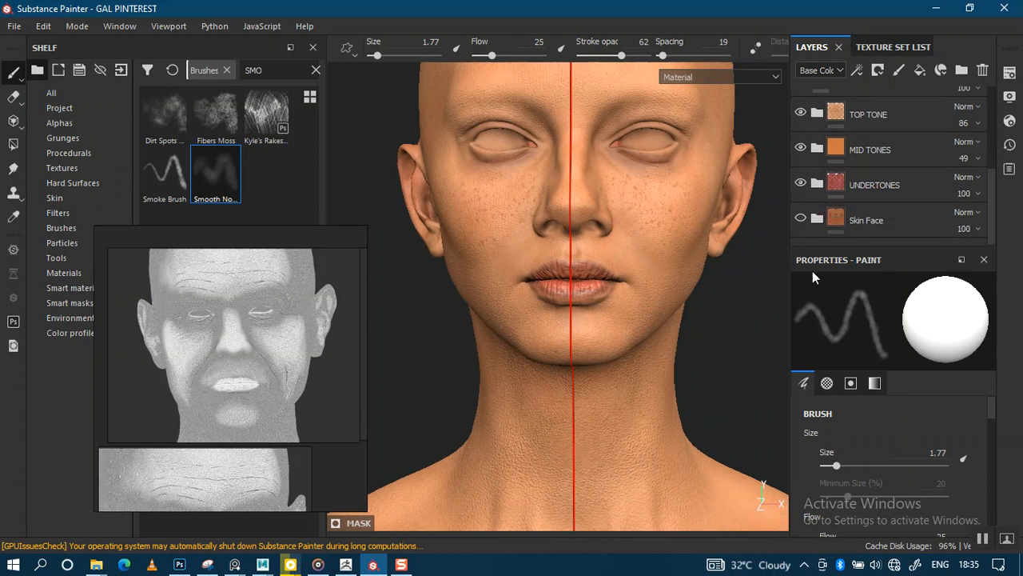
{"action": "left_click", "coordinate": [800, 217]}
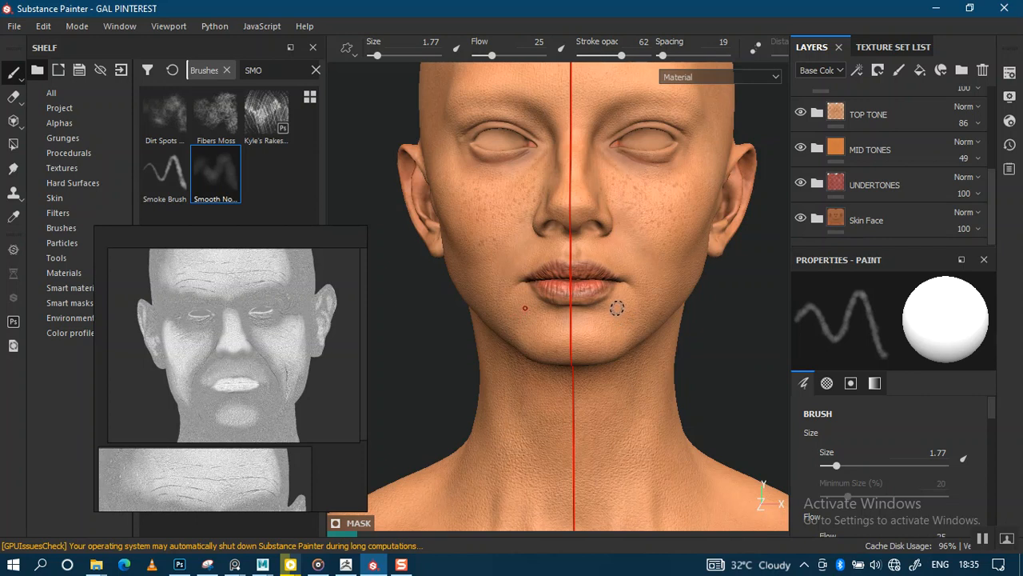
Turn off the height channel on the roughness LIPS layer, keeping only its roughness channel
{"action": "scroll", "coordinate": [643, 257], "scroll_direction": "down", "scroll_amount": 2}
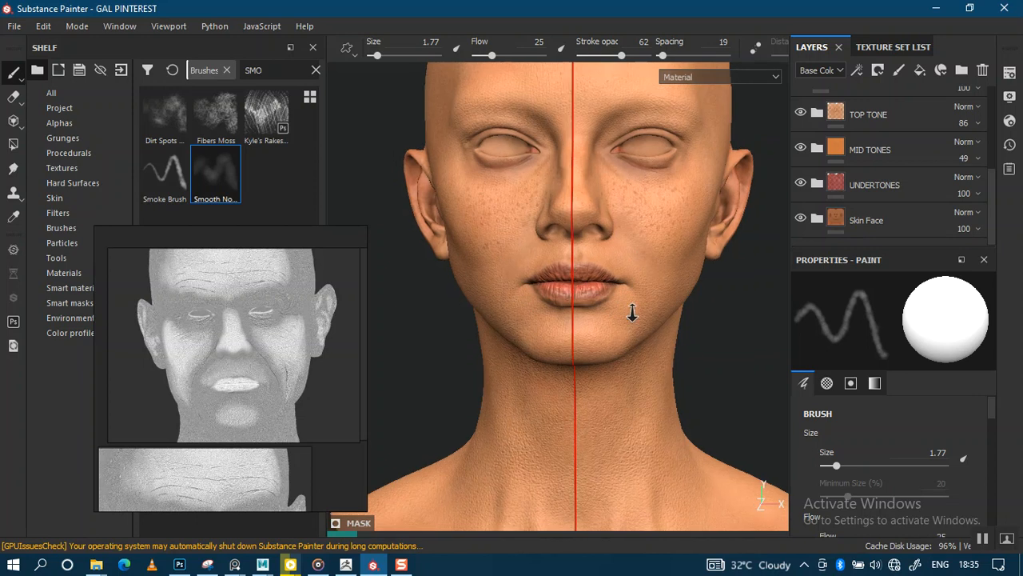
{"action": "scroll", "coordinate": [988, 193], "scroll_direction": "up", "scroll_amount": 1}
{"action": "scroll", "coordinate": [988, 160], "scroll_direction": "up", "scroll_amount": 3}
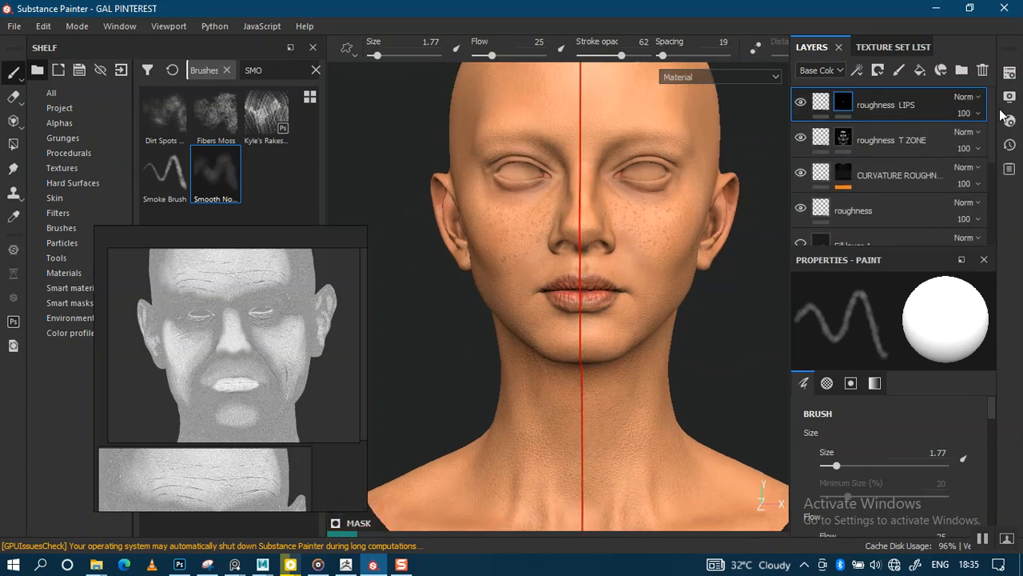
{"action": "left_click", "coordinate": [820, 104]}
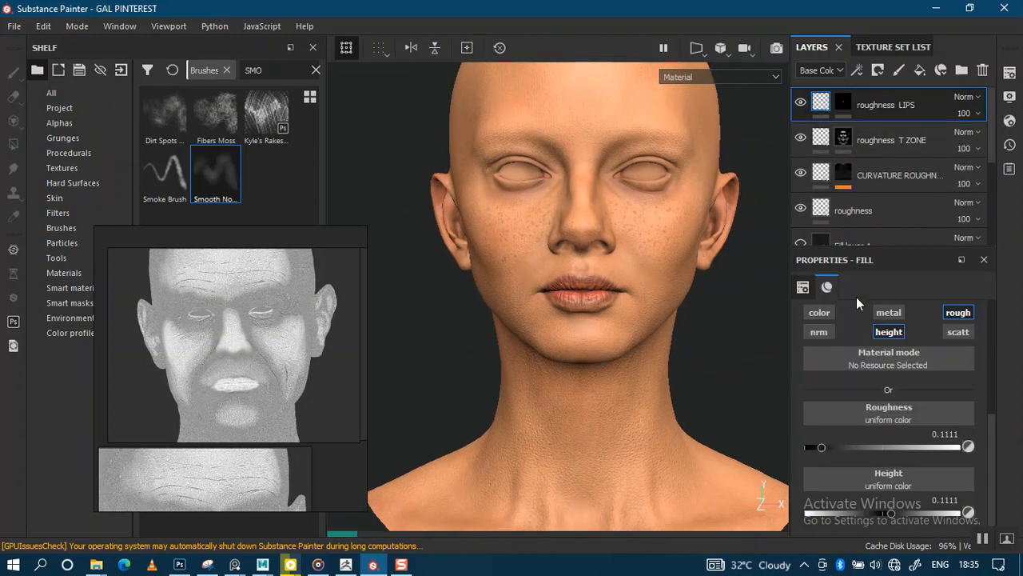
{"action": "left_click", "coordinate": [887, 332]}
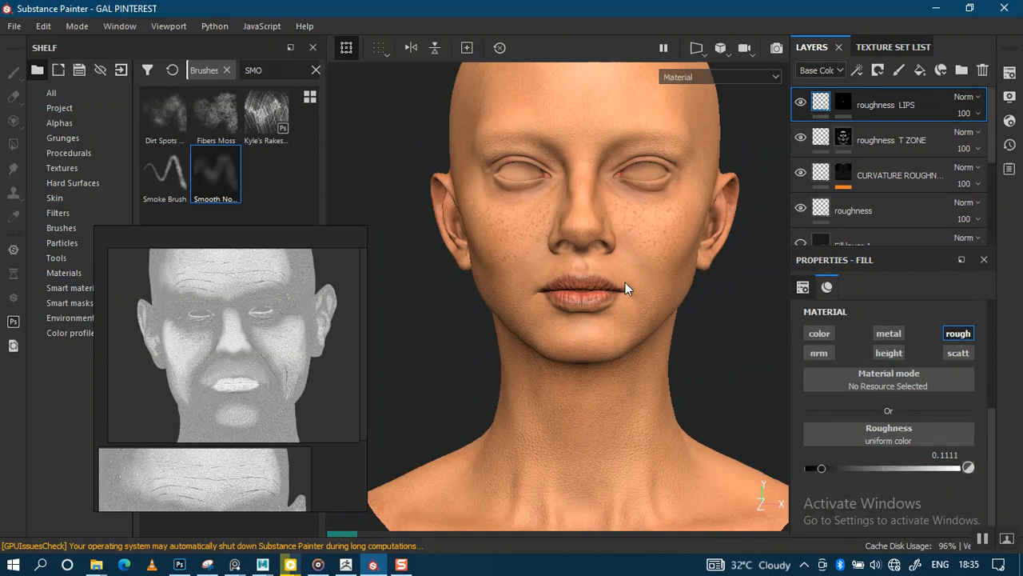
Examine the lips' roughness and surface detail with the skin color on, from several angles and distances
{"action": "right_click_drag", "start_coordinate": [599, 238], "coordinate": [629, 434], "text": "alt"}
{"action": "left_click_drag", "start_coordinate": [605, 347], "coordinate": [679, 216], "text": "alt"}
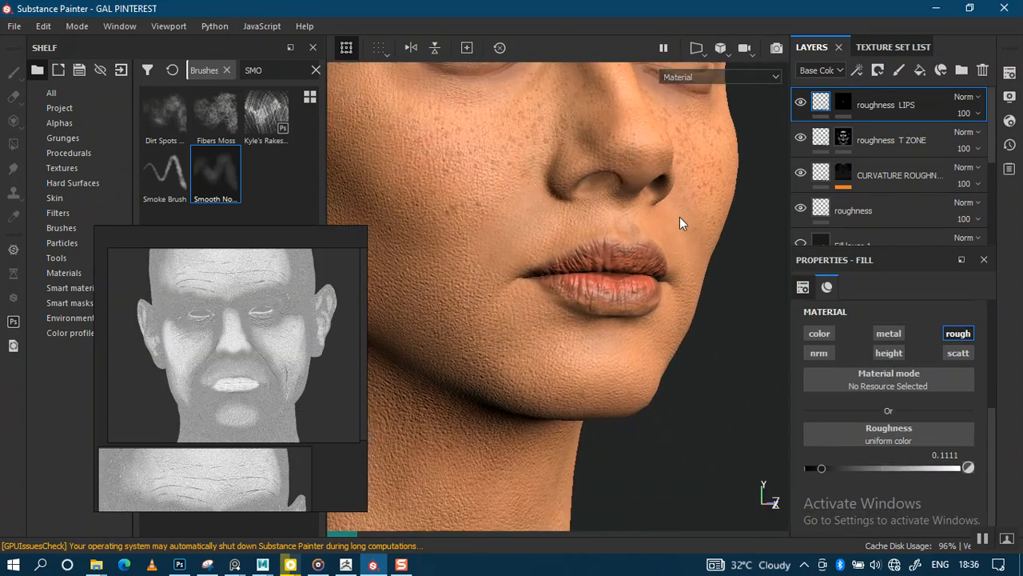
{"action": "right_click_drag", "start_coordinate": [679, 217], "coordinate": [694, 414], "text": "alt"}
{"action": "right_click_drag", "start_coordinate": [683, 167], "coordinate": [679, 427], "text": "alt"}
{"action": "left_click_drag", "start_coordinate": [679, 427], "coordinate": [612, 273], "text": "alt"}
{"action": "right_click_drag", "start_coordinate": [616, 276], "coordinate": [663, 462], "text": "alt"}
{"action": "left_click_drag", "start_coordinate": [662, 462], "coordinate": [634, 335], "text": "alt"}
{"action": "right_click_drag", "start_coordinate": [634, 335], "coordinate": [636, 179], "text": "alt"}
{"action": "right_click_drag", "start_coordinate": [623, 240], "coordinate": [639, 120], "text": "alt"}
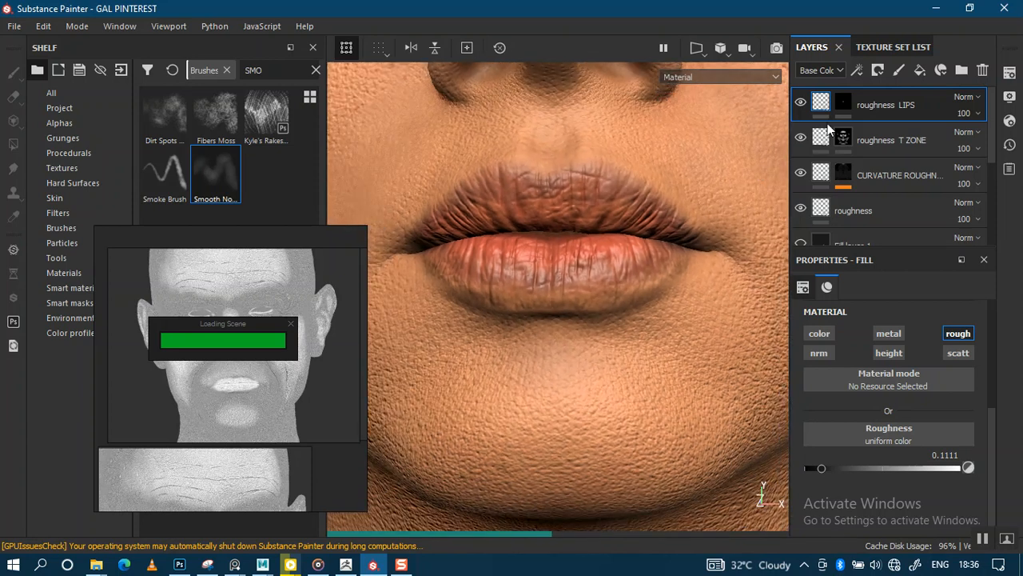
Add a Blur filter to the mask of the roughness LIPS layer
{"action": "left_click", "coordinate": [843, 102]}
{"action": "right_click", "coordinate": [844, 101]}
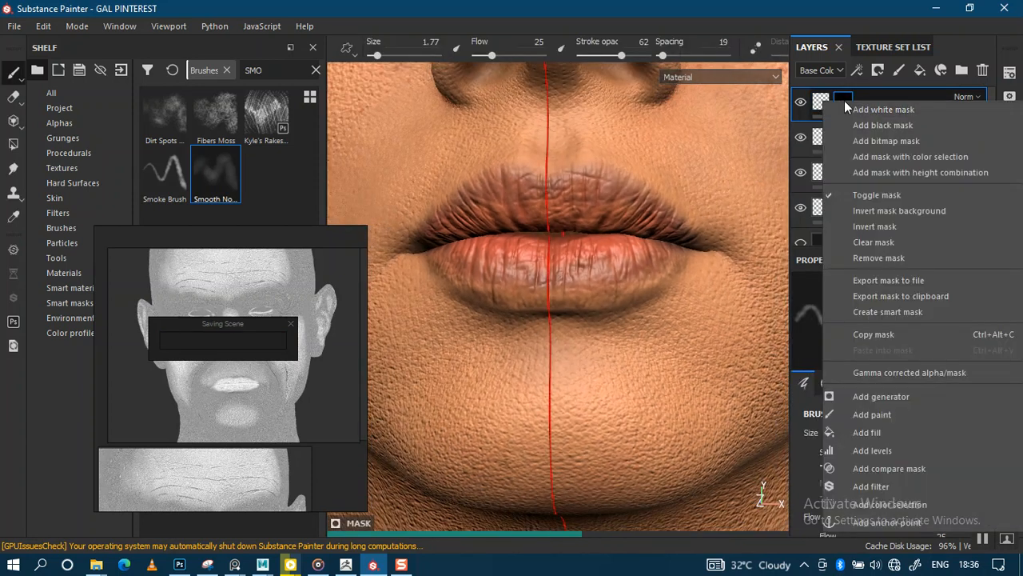
{"action": "left_click", "coordinate": [873, 486]}
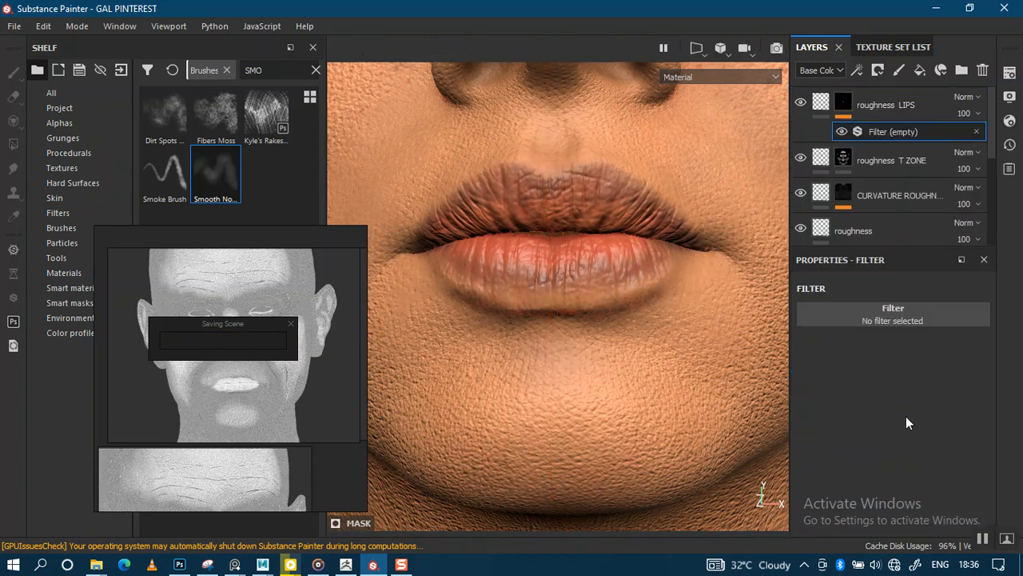
{"action": "left_click", "coordinate": [897, 318]}
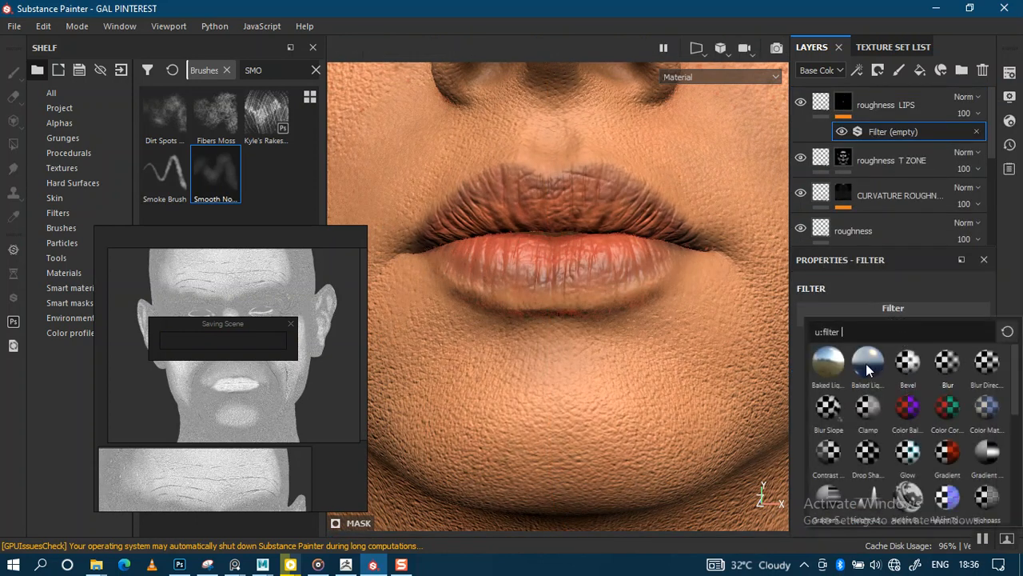
{"action": "left_click", "coordinate": [947, 362]}
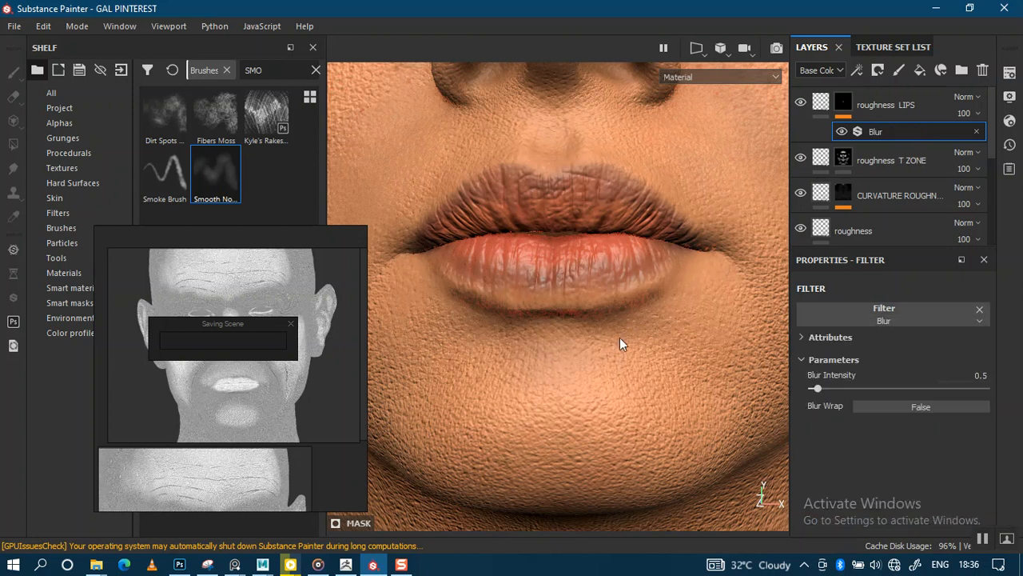
Compare the face with the UNDERTONES group hidden and shown, and lower that group's opacity to 73
{"action": "scroll", "coordinate": [620, 337], "scroll_direction": "down", "scroll_amount": 5}
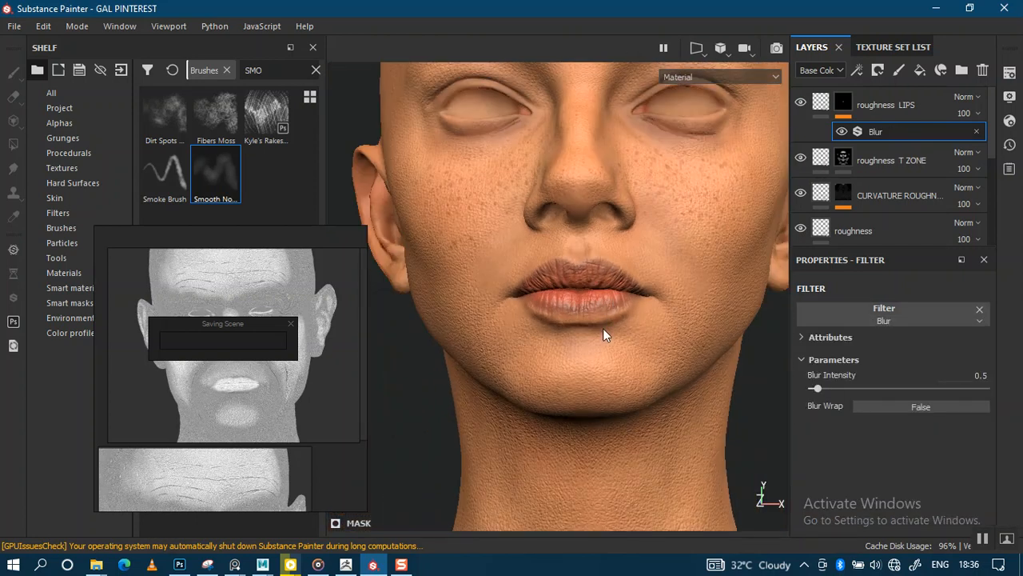
{"action": "right_click_drag", "start_coordinate": [603, 328], "coordinate": [629, 232], "text": "alt"}
{"action": "middle_click_drag", "start_coordinate": [629, 232], "coordinate": [602, 301], "text": "alt"}
{"action": "left_click_drag", "start_coordinate": [602, 301], "coordinate": [616, 277], "text": "alt"}
{"action": "mouse_move", "coordinate": [617, 277]}
{"action": "right_mouse_down", "text": "alt"}
{"action": "mouse_move", "coordinate": [633, 295]}
{"action": "mouse_move", "coordinate": [629, 274]}
{"action": "right_mouse_up", "text": "alt"}
{"action": "middle_click_drag", "start_coordinate": [629, 275], "coordinate": [654, 276], "text": "alt"}
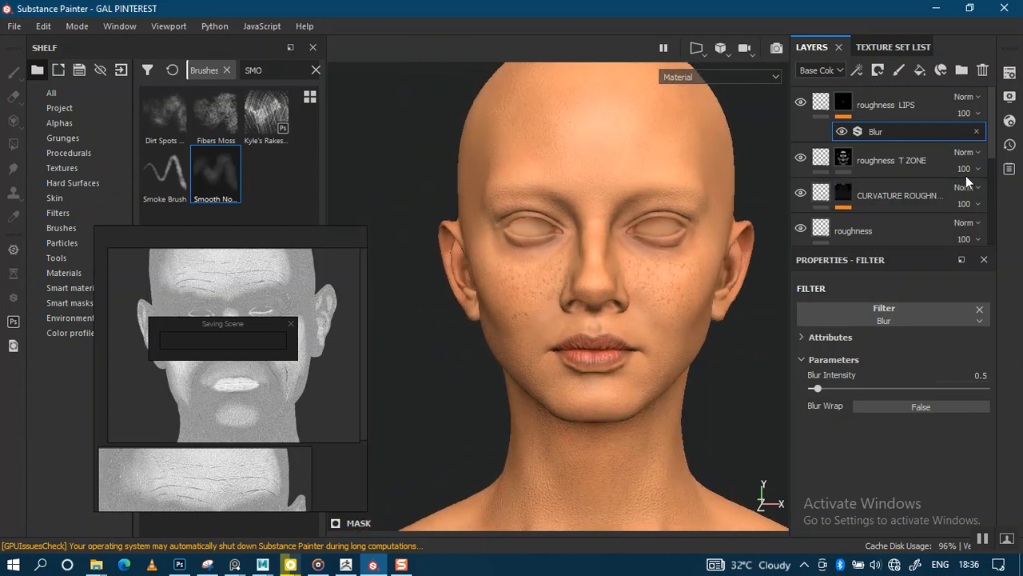
{"action": "left_click_drag", "start_coordinate": [996, 156], "coordinate": [988, 244]}
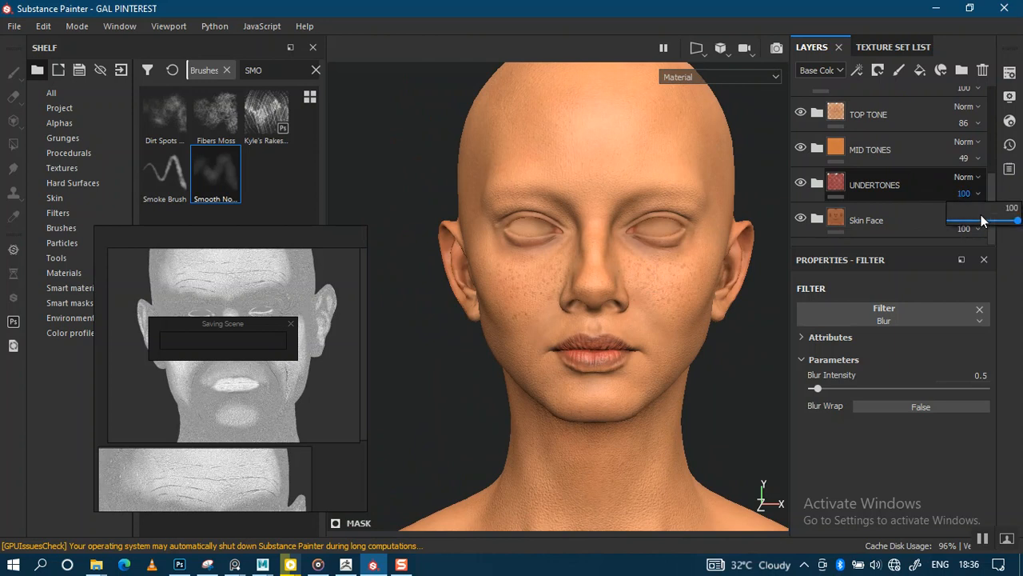
{"action": "left_click", "coordinate": [800, 183]}
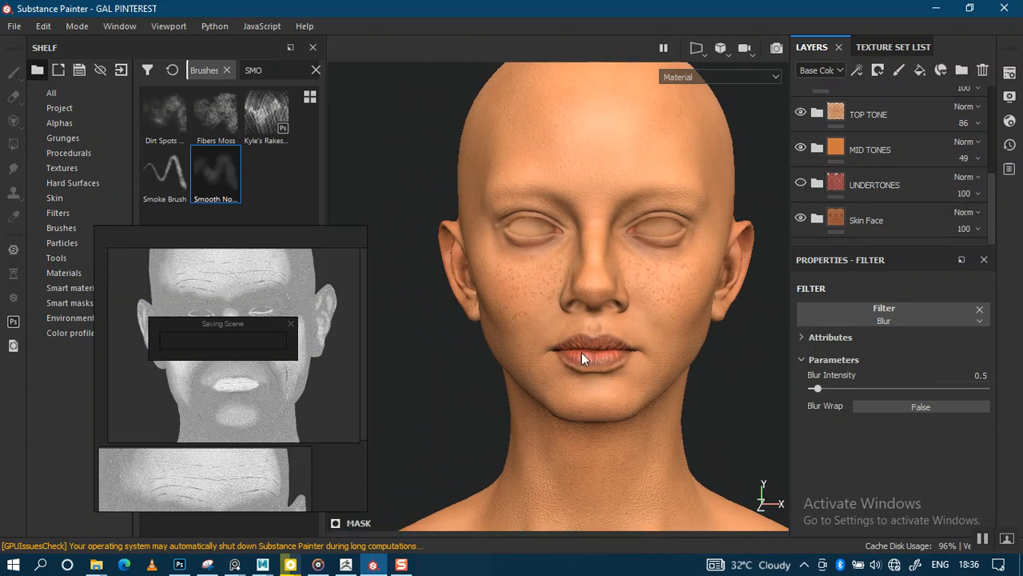
{"action": "right_click_drag", "start_coordinate": [594, 343], "coordinate": [628, 347], "text": "alt"}
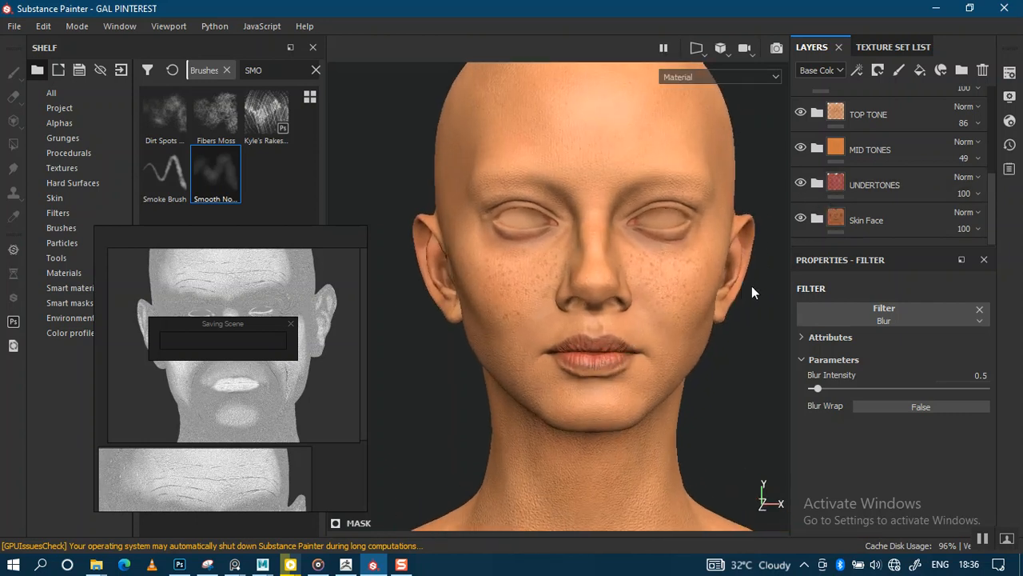
{"action": "left_click", "coordinate": [980, 194]}
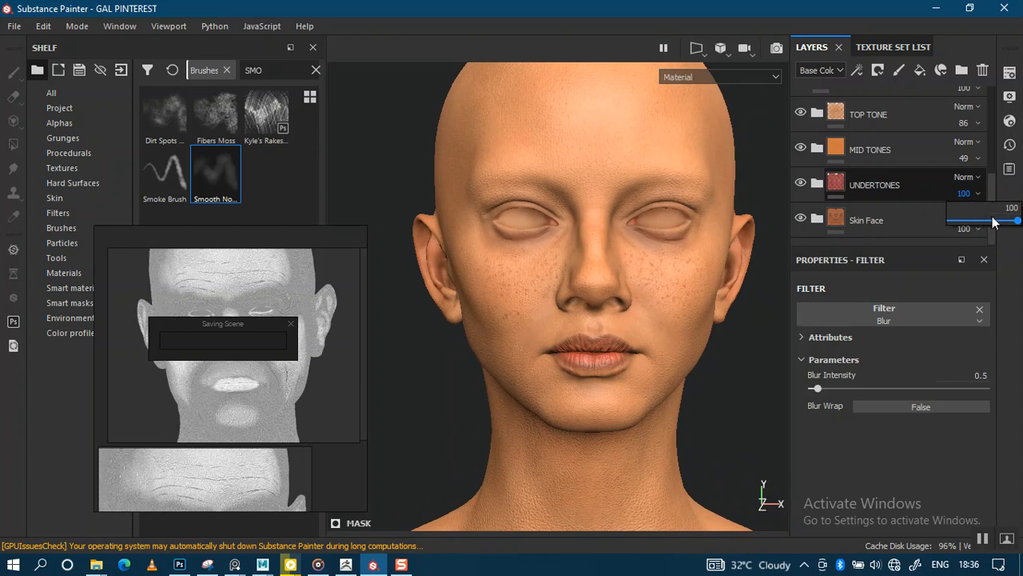
{"action": "left_click", "coordinate": [999, 223]}
Examine the skin tones and surface shine of the whole head from several angles under rotated lighting
{"action": "right_click_drag", "start_coordinate": [589, 292], "coordinate": [589, 171], "text": "alt"}
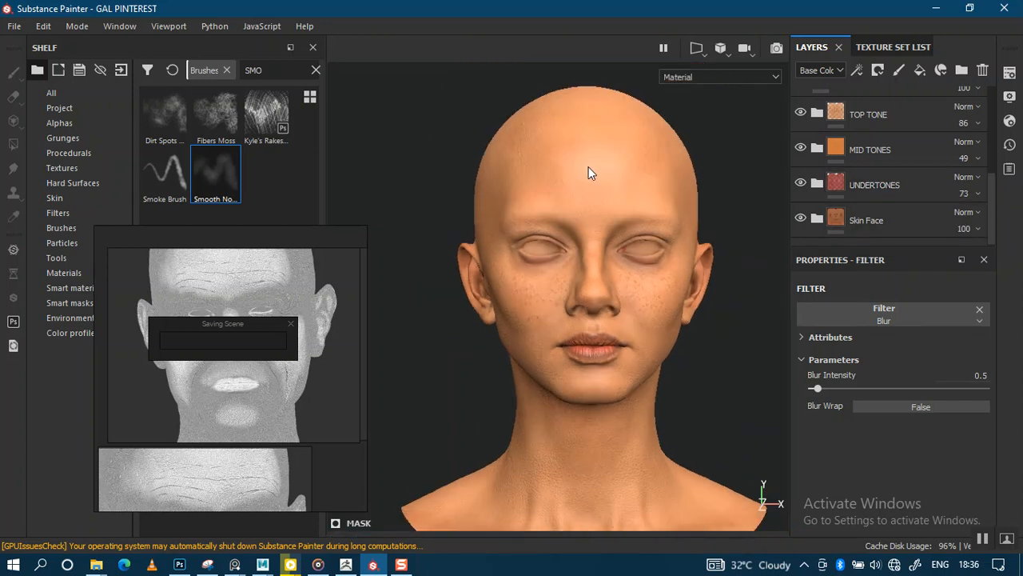
{"action": "right_click_drag", "start_coordinate": [580, 269], "coordinate": [592, 242], "text": "alt"}
{"action": "left_click_drag", "start_coordinate": [592, 242], "coordinate": [639, 276], "text": "alt"}
{"action": "scroll", "coordinate": [645, 331], "scroll_direction": "up", "scroll_amount": 5}
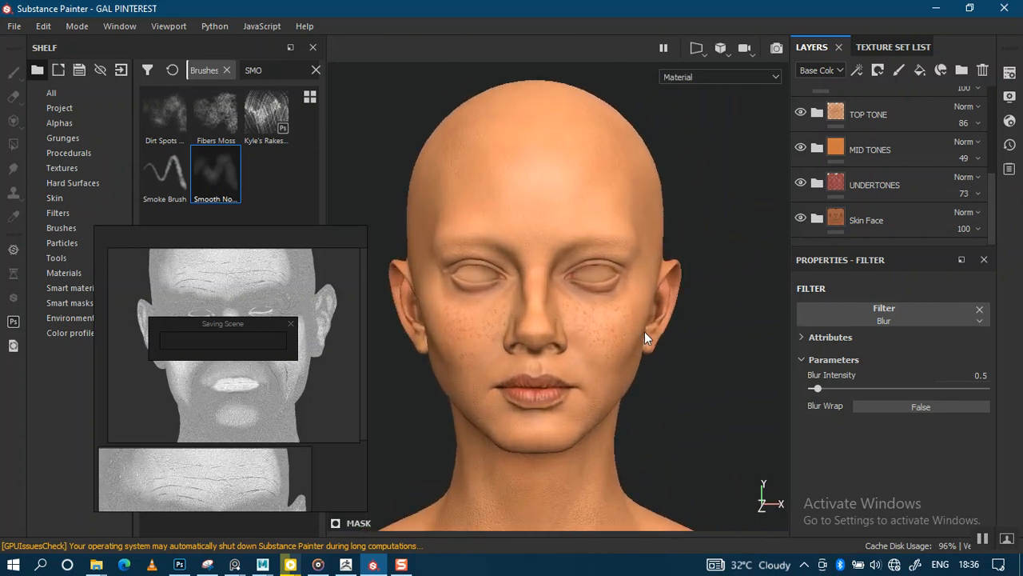
{"action": "left_click_drag", "start_coordinate": [635, 316], "coordinate": [668, 281], "text": "alt"}
{"action": "right_click_drag", "start_coordinate": [694, 289], "coordinate": [593, 330], "text": "shift"}
{"action": "middle_click_drag", "start_coordinate": [593, 331], "coordinate": [609, 352], "text": "alt"}
{"action": "mouse_move", "coordinate": [609, 352]}
{"action": "left_mouse_down", "text": "alt"}
{"action": "mouse_move", "coordinate": [588, 302]}
{"action": "mouse_move", "coordinate": [601, 299]}
{"action": "left_mouse_up", "text": "alt"}
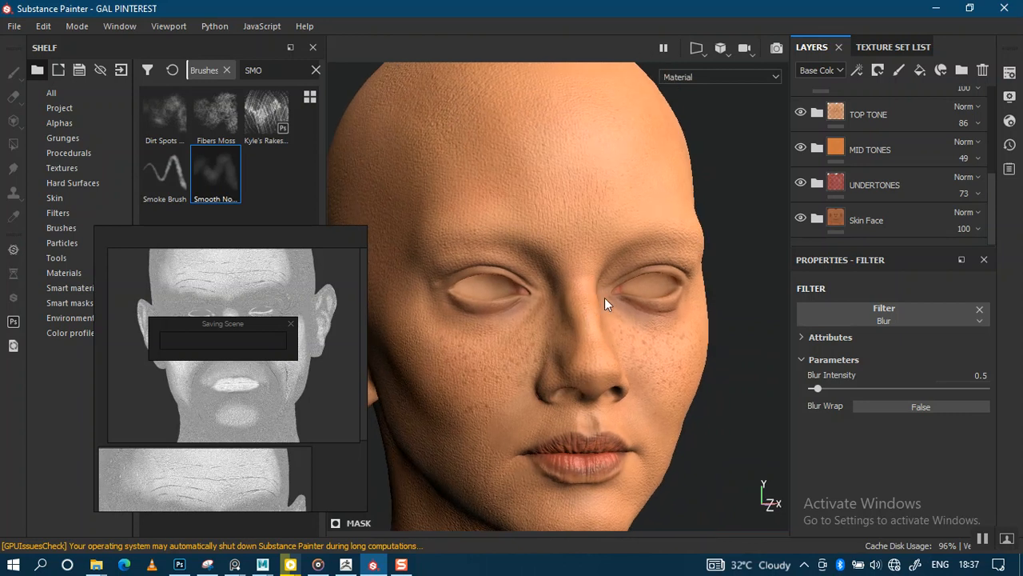
Lower the roughness value of the roughness T ZONE layer to 0.1594 and check it under rotated lighting
{"action": "left_click_drag", "start_coordinate": [992, 200], "coordinate": [993, 95]}
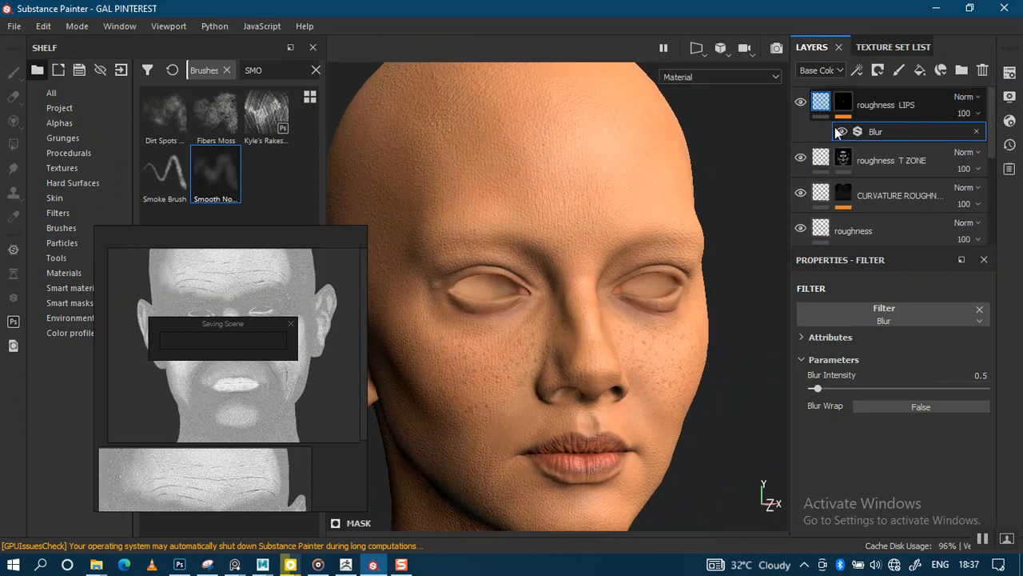
{"action": "left_click", "coordinate": [824, 158]}
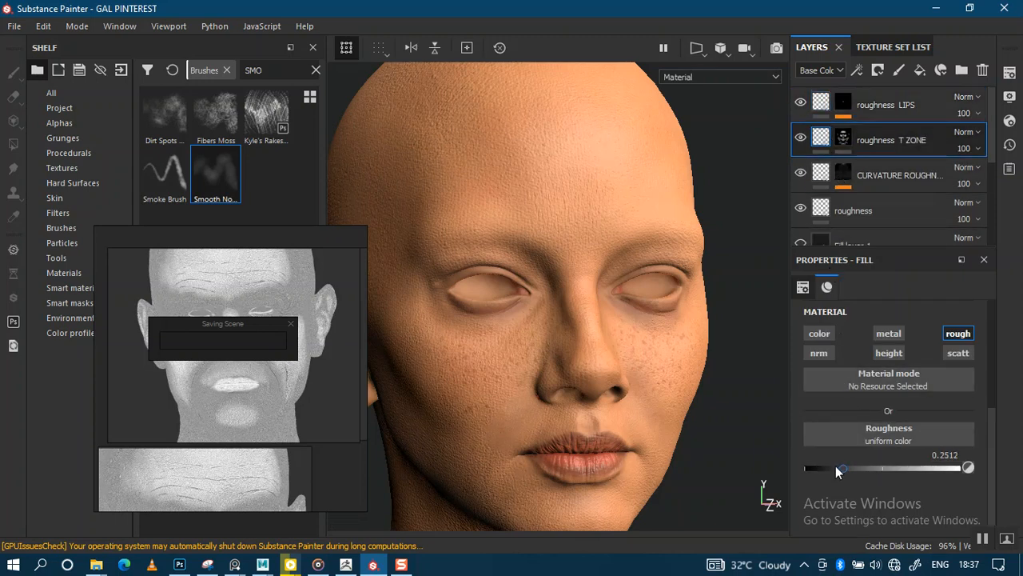
{"action": "left_click_drag", "start_coordinate": [702, 356], "coordinate": [772, 423], "text": "alt"}
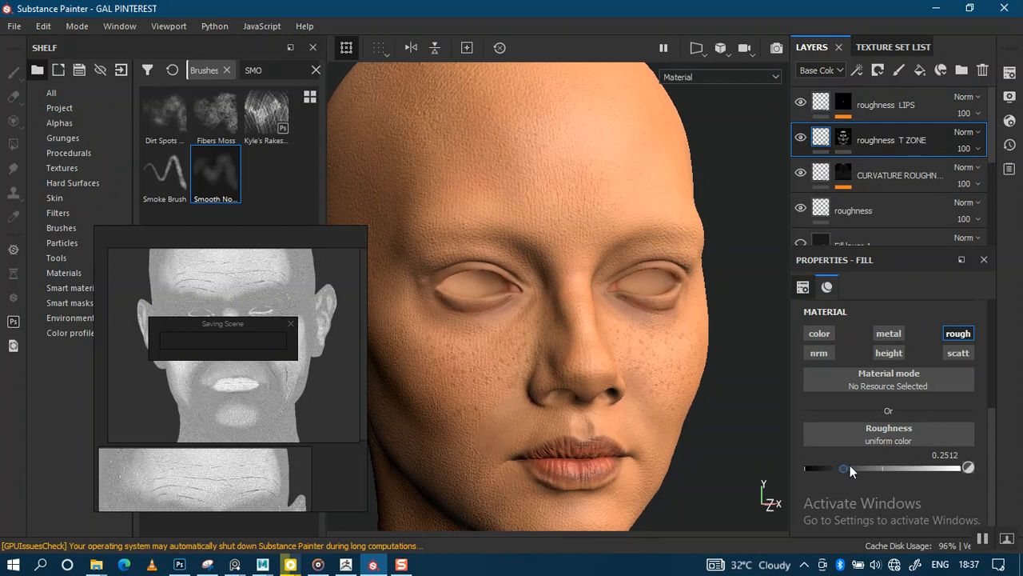
{"action": "left_click_drag", "start_coordinate": [828, 471], "coordinate": [826, 471]}
{"action": "right_click_drag", "start_coordinate": [721, 366], "coordinate": [726, 339], "text": "shift"}
Change the environment map to Glazed Patio and rotate the environment lighting to about 302
{"action": "left_click", "coordinate": [1010, 96]}
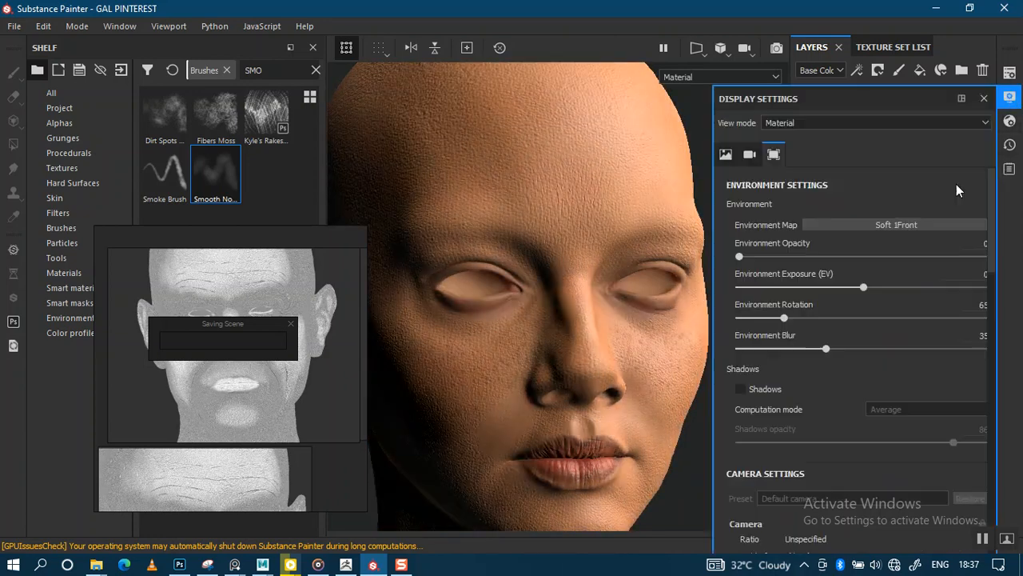
{"action": "left_click", "coordinate": [904, 228]}
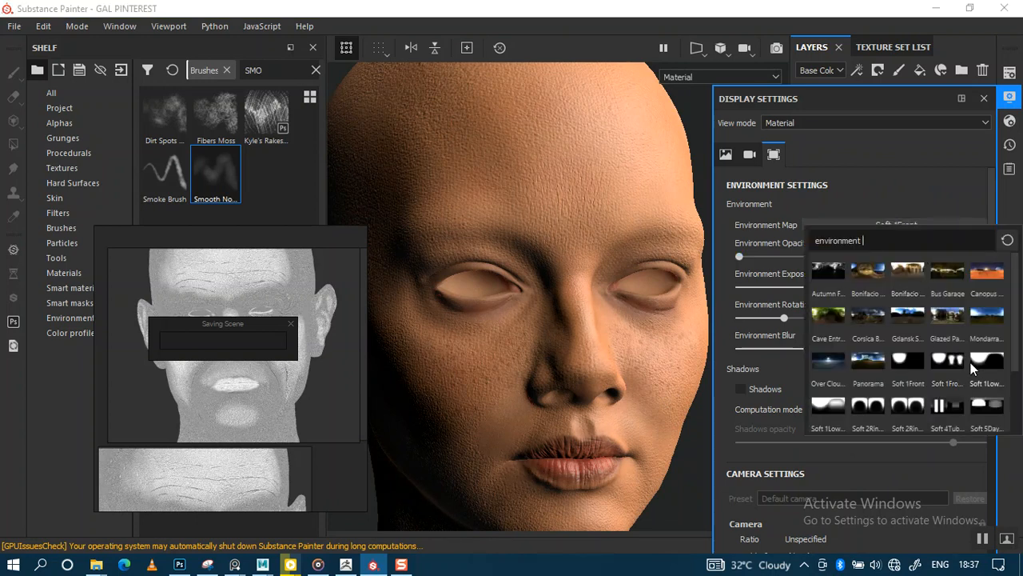
{"action": "left_click", "coordinate": [947, 320]}
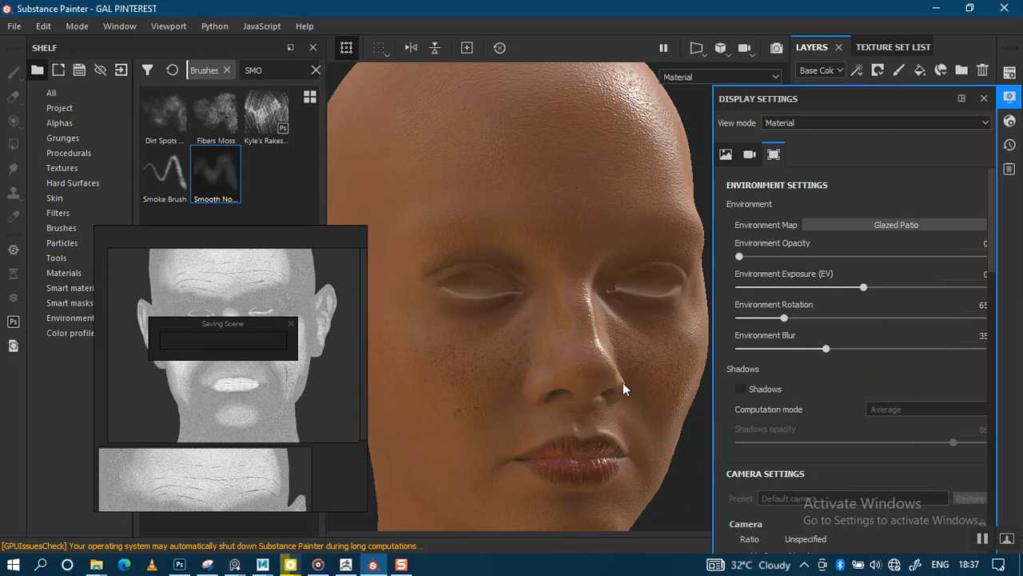
{"action": "right_click_drag", "start_coordinate": [623, 382], "coordinate": [631, 360], "text": "shift"}
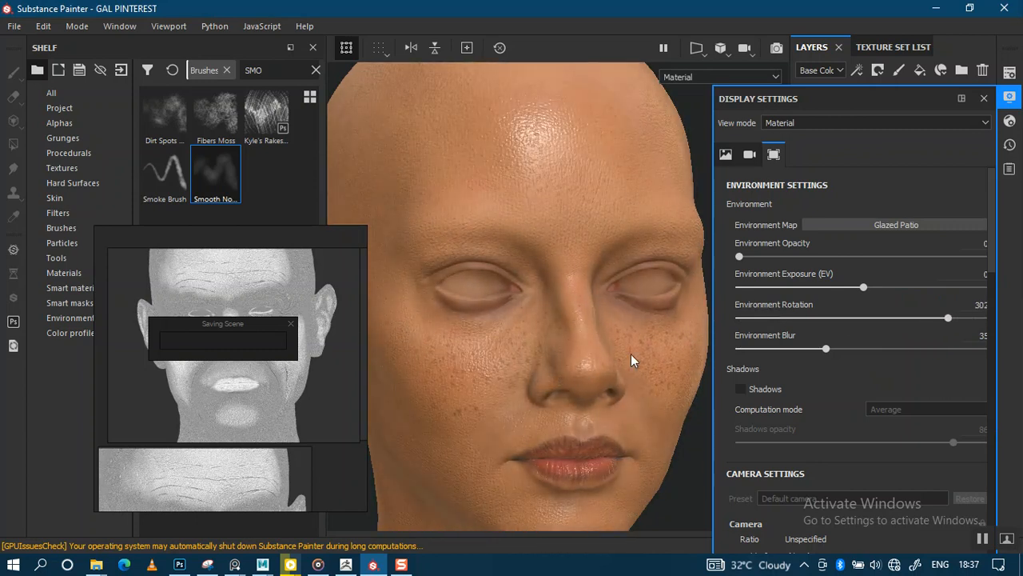
{"action": "left_click", "coordinate": [984, 98]}
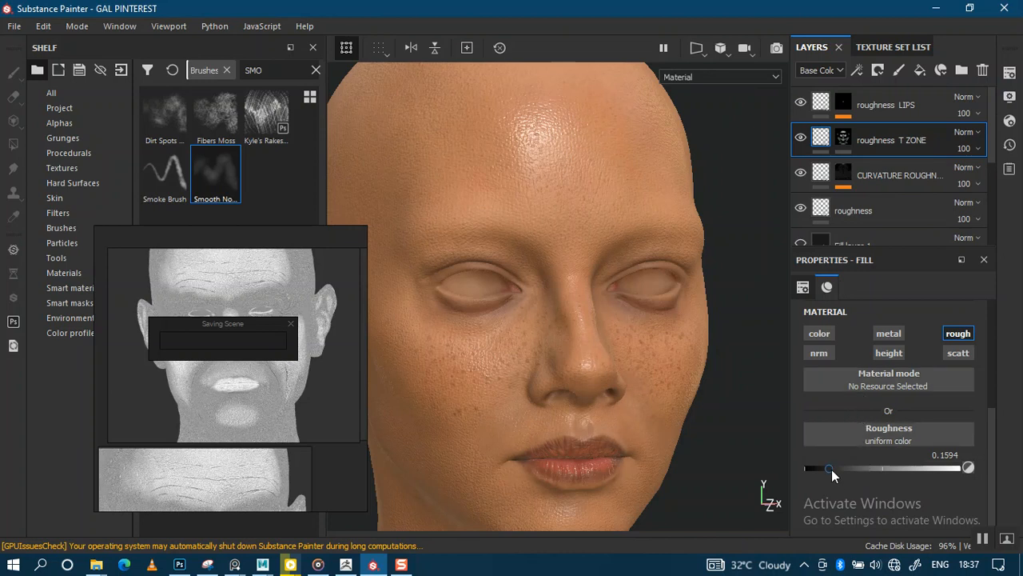
Set the roughness T ZONE layer's roughness to 0.2415 and check the highlights under rotated lighting
{"action": "left_click_drag", "start_coordinate": [832, 469], "coordinate": [841, 468]}
{"action": "right_click_drag", "start_coordinate": [675, 322], "coordinate": [567, 337], "text": "shift"}
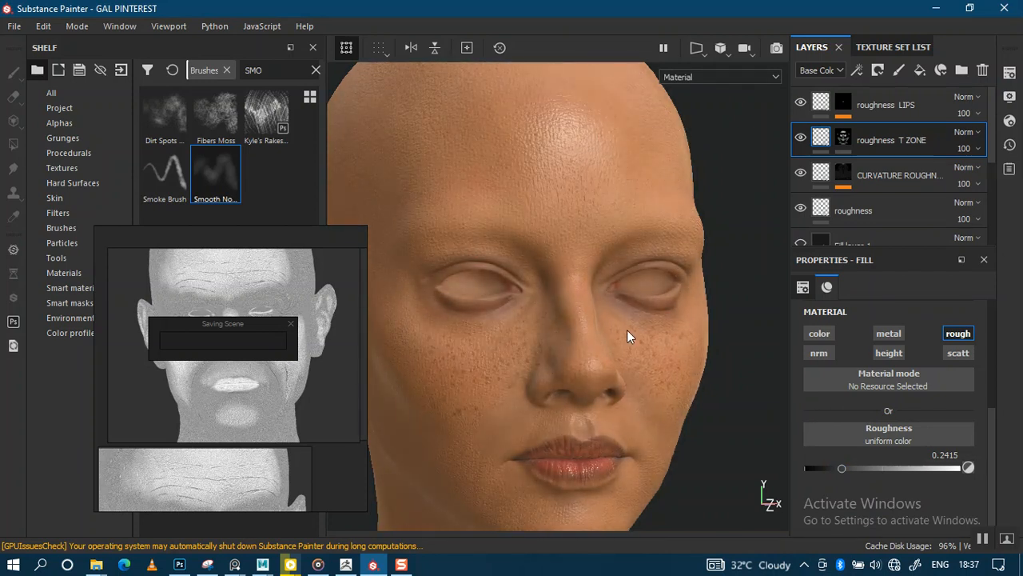
{"action": "mouse_move", "coordinate": [658, 331]}
{"action": "right_mouse_down", "text": "shift"}
{"action": "mouse_move", "coordinate": [614, 331]}
{"action": "mouse_move", "coordinate": [664, 328]}
{"action": "mouse_move", "coordinate": [639, 336]}
{"action": "mouse_move", "coordinate": [648, 330]}
{"action": "right_mouse_up", "text": "shift"}
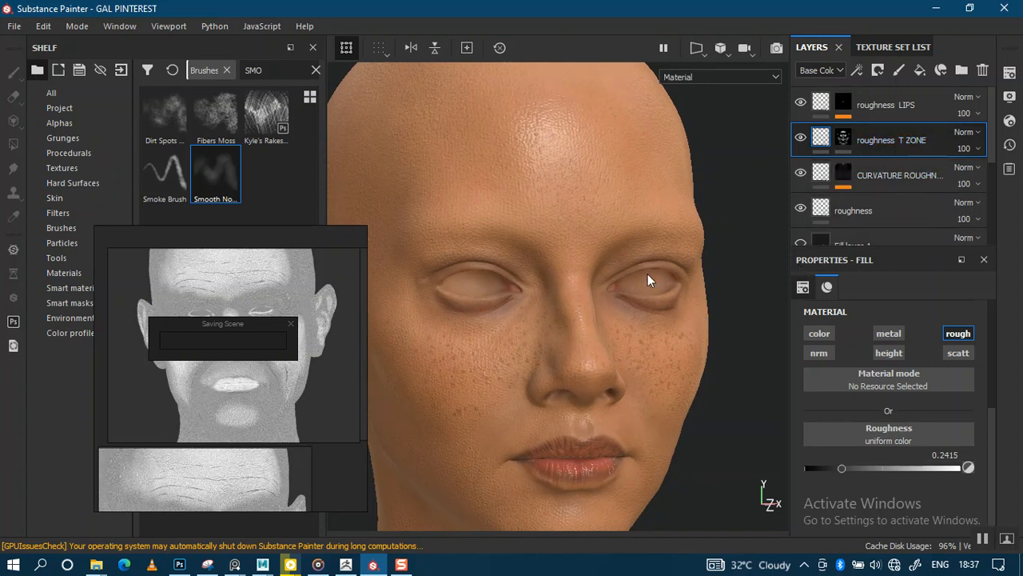
Move the CURVATURE ROUGHNESS layer to the top of the layer stack, above roughness LIPS
{"action": "right_click_drag", "start_coordinate": [602, 300], "coordinate": [606, 394], "text": "alt"}
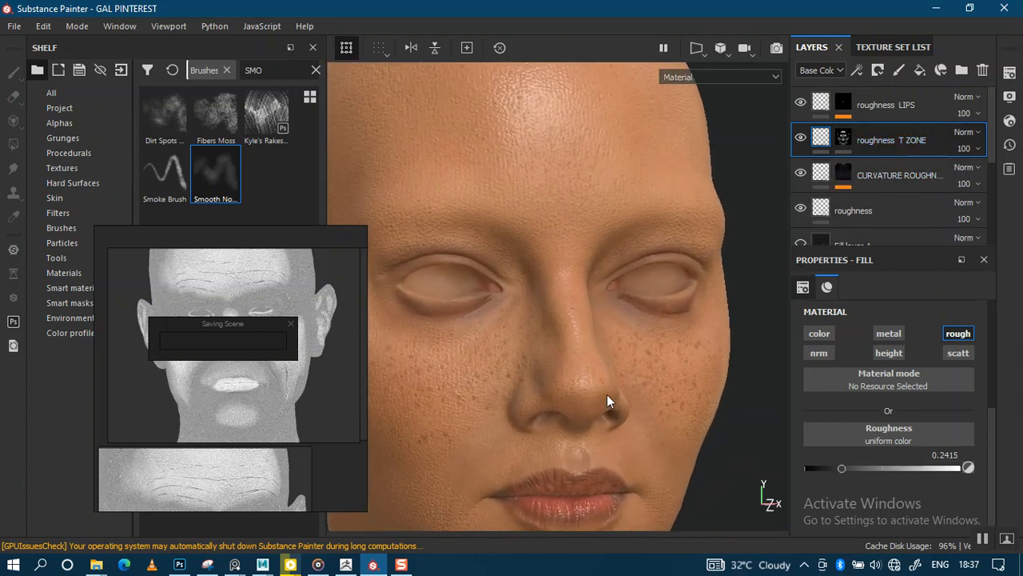
{"action": "middle_click_drag", "start_coordinate": [597, 328], "coordinate": [617, 325], "text": "alt"}
{"action": "left_click", "coordinate": [893, 181]}
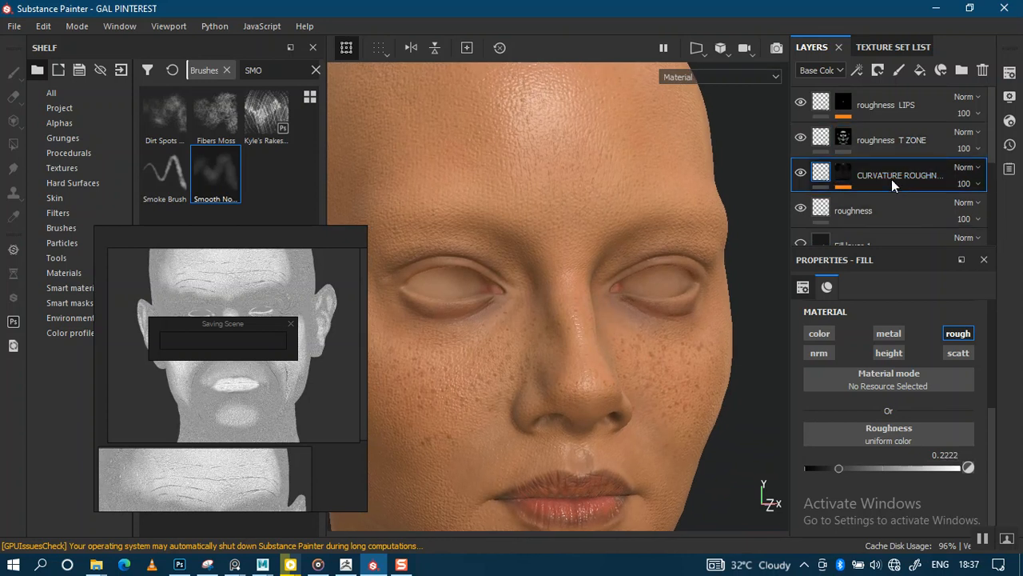
{"action": "left_click_drag", "start_coordinate": [893, 179], "coordinate": [891, 95]}
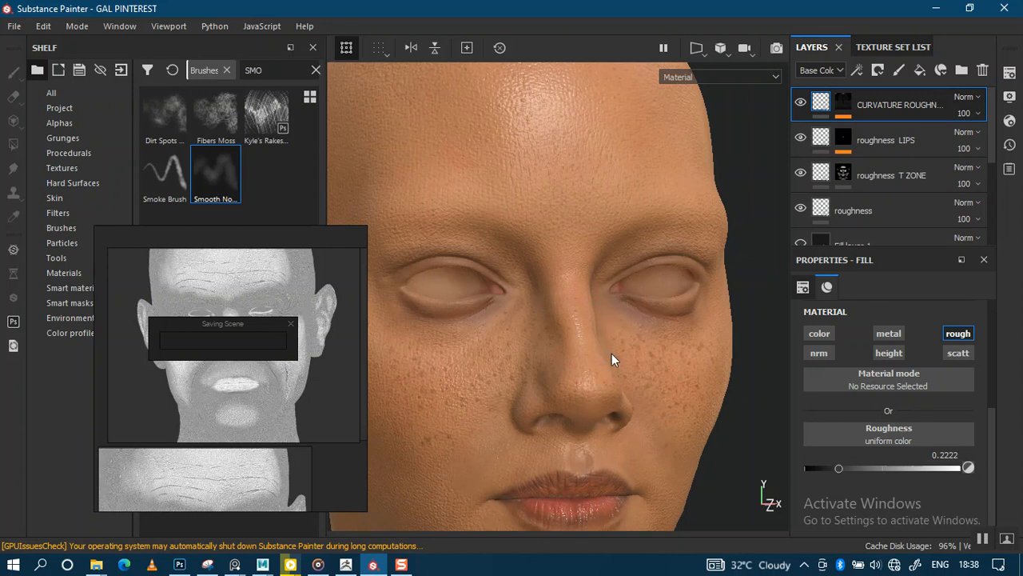
Examine the reflections on the forehead, nose, cheeks and lips from several distances, angles and lighting directions
{"action": "scroll", "coordinate": [609, 320], "scroll_direction": "down", "scroll_amount": 5}
{"action": "scroll", "coordinate": [618, 259], "scroll_direction": "up", "scroll_amount": 5}
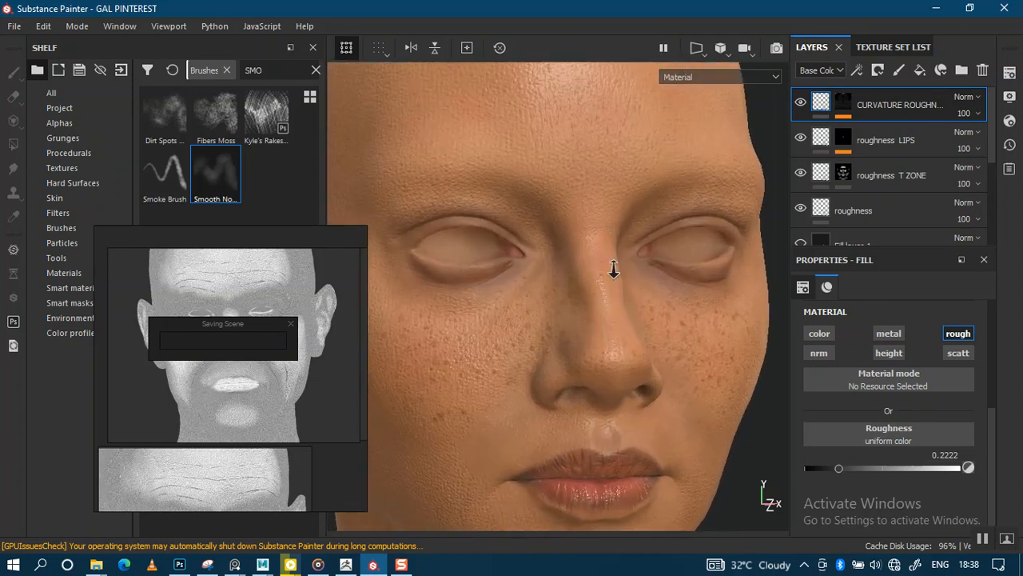
{"action": "scroll", "coordinate": [592, 305], "scroll_direction": "down", "scroll_amount": 4}
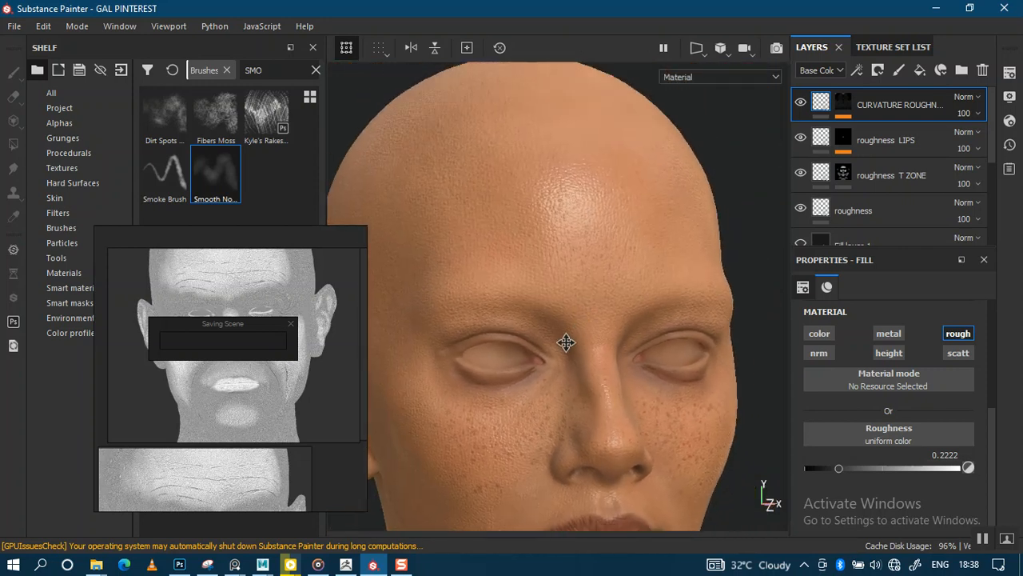
{"action": "scroll", "coordinate": [576, 292], "scroll_direction": "up", "scroll_amount": 6}
{"action": "right_click_drag", "start_coordinate": [637, 478], "coordinate": [640, 507], "text": "alt"}
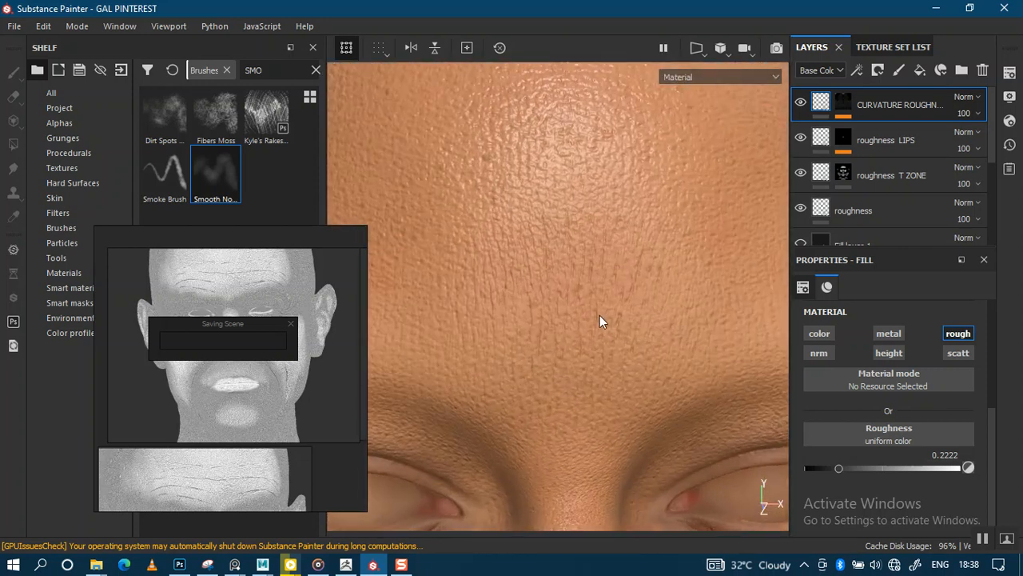
{"action": "right_click_drag", "start_coordinate": [600, 315], "coordinate": [591, 240], "text": "alt"}
{"action": "left_click_drag", "start_coordinate": [590, 240], "coordinate": [613, 187], "text": "alt"}
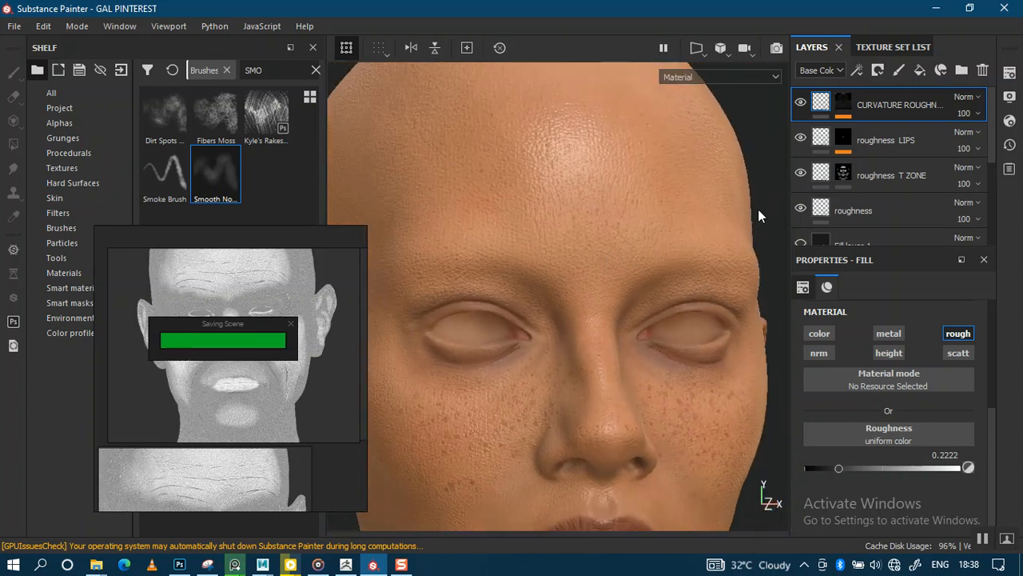
{"action": "right_click_drag", "start_coordinate": [645, 316], "coordinate": [678, 297], "text": "alt"}
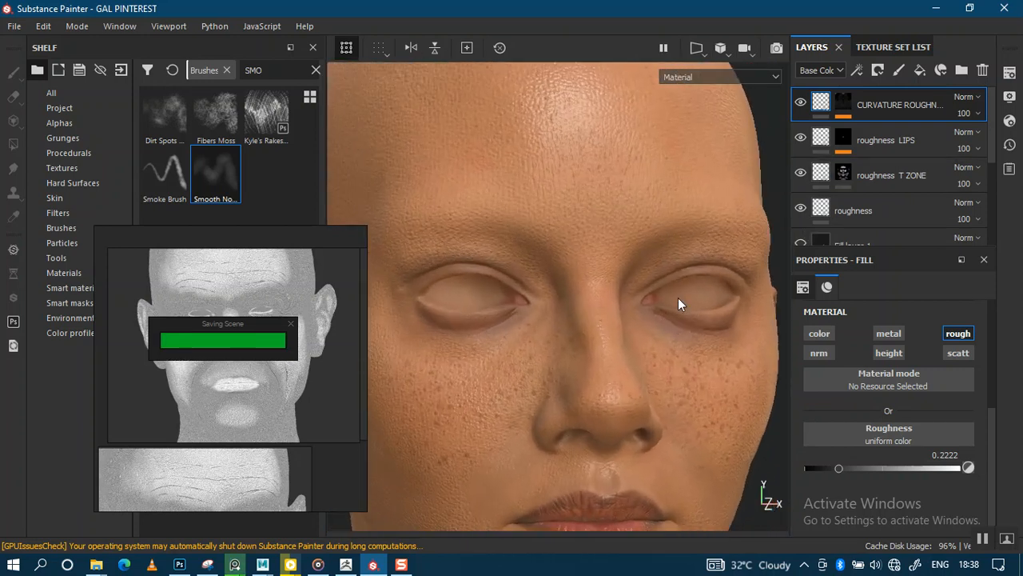
{"action": "left_click_drag", "start_coordinate": [678, 298], "coordinate": [686, 289], "text": "alt"}
{"action": "mouse_move", "coordinate": [685, 291]}
{"action": "right_mouse_down", "text": "shift"}
{"action": "mouse_move", "coordinate": [629, 308]}
{"action": "mouse_move", "coordinate": [580, 306]}
{"action": "mouse_move", "coordinate": [711, 302]}
{"action": "mouse_move", "coordinate": [553, 333]}
{"action": "mouse_move", "coordinate": [570, 334]}
{"action": "right_mouse_up", "text": "shift"}
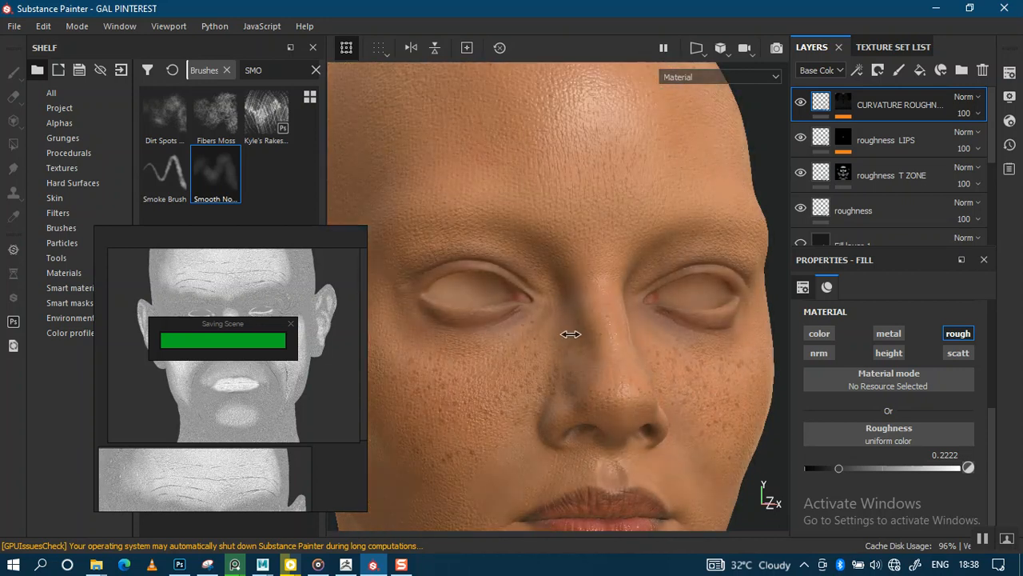
{"action": "right_click_drag", "start_coordinate": [615, 370], "coordinate": [609, 306], "text": "alt"}
{"action": "middle_click_drag", "start_coordinate": [610, 306], "coordinate": [642, 254], "text": "alt"}
{"action": "left_click_drag", "start_coordinate": [644, 269], "coordinate": [672, 264], "text": "alt+shift"}
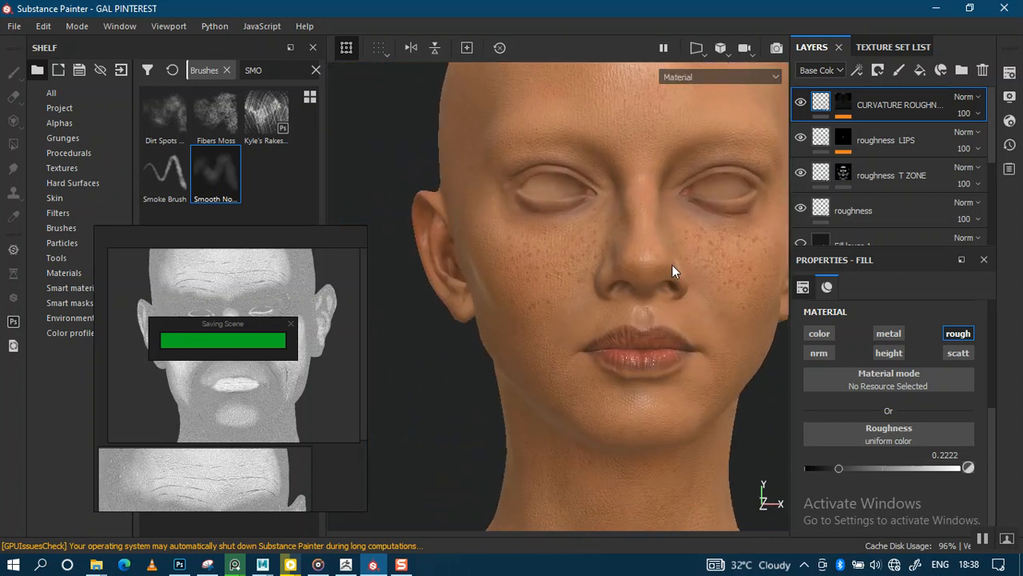
{"action": "middle_click_drag", "start_coordinate": [673, 265], "coordinate": [633, 285], "text": "alt"}
{"action": "right_click_drag", "start_coordinate": [682, 251], "coordinate": [665, 261], "text": "shift"}
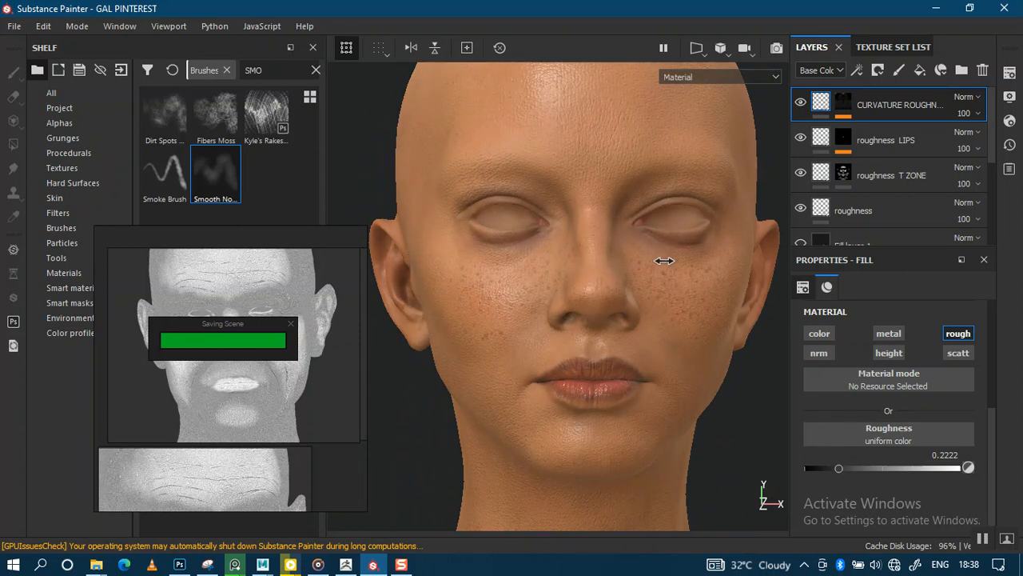
Set the base roughness layer's roughness to 0.6667 and check the skin highlights under rotated lighting
{"action": "left_click", "coordinate": [824, 211]}
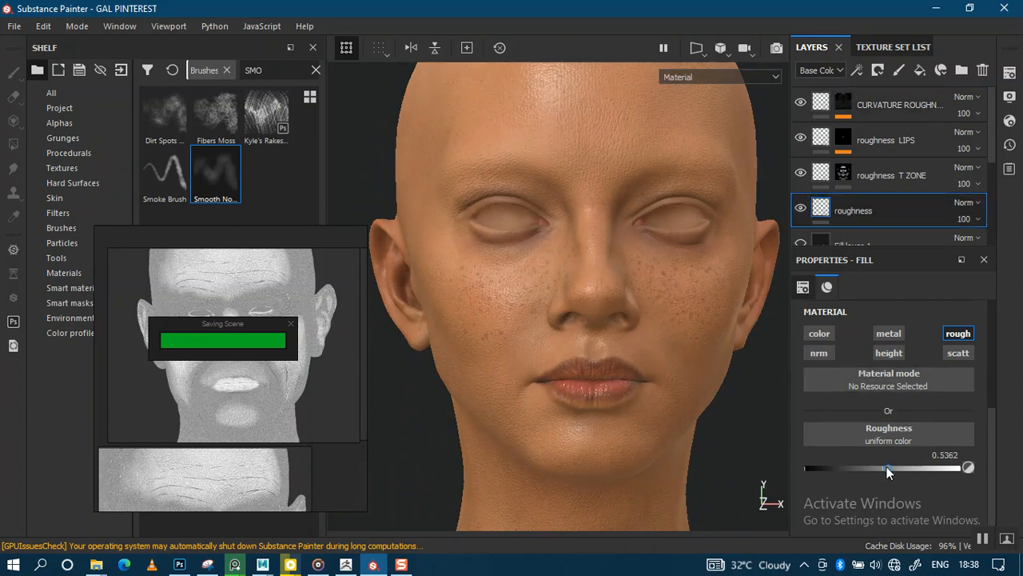
{"action": "left_click_drag", "start_coordinate": [894, 466], "coordinate": [909, 468]}
{"action": "left_click_drag", "start_coordinate": [567, 335], "coordinate": [630, 362], "text": "alt"}
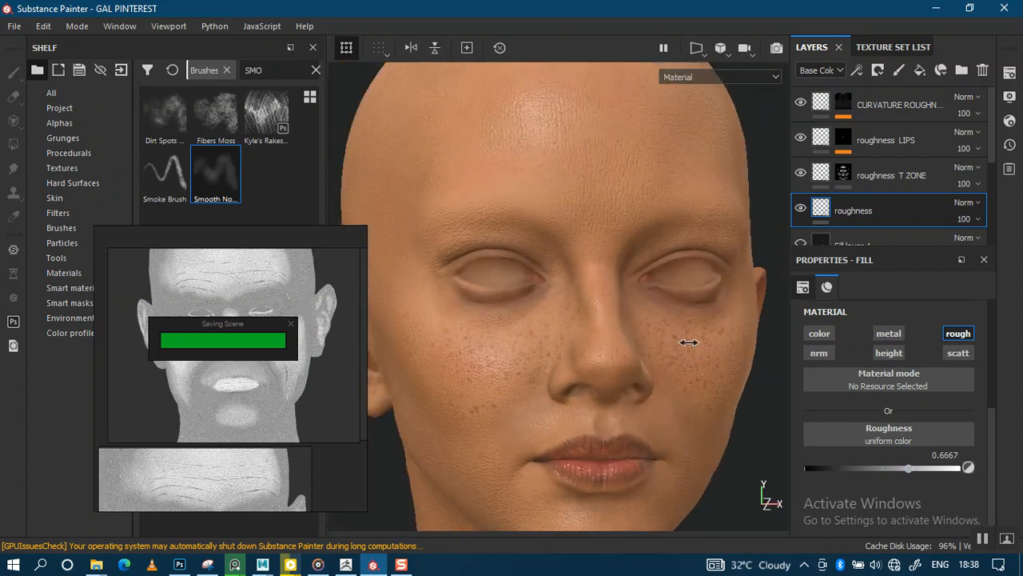
{"action": "right_click_drag", "start_coordinate": [688, 342], "coordinate": [586, 358], "text": "shift"}
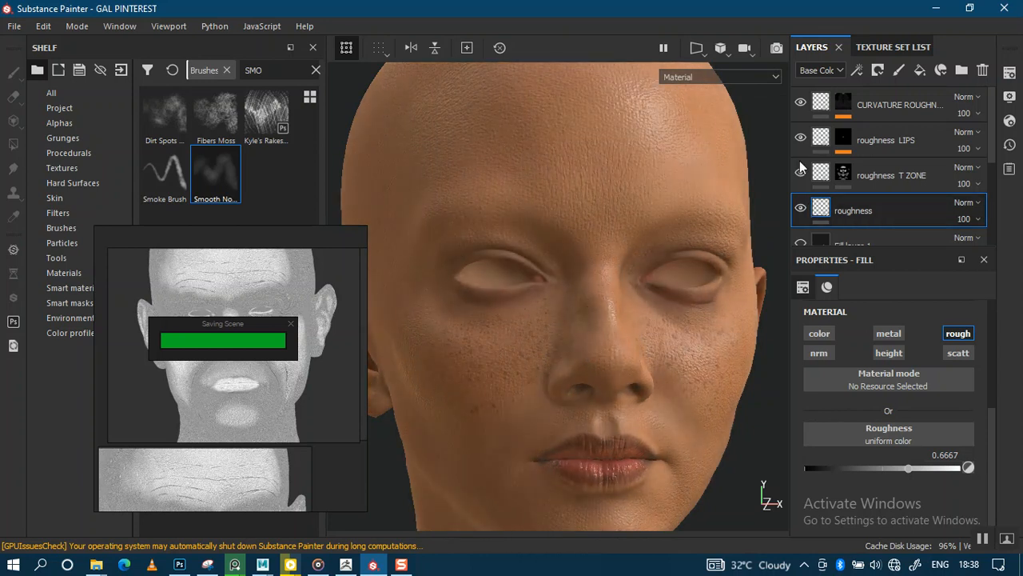
Set the roughness T ZONE layer's roughness to 0.2947 and check the face from several distances and lighting directions
{"action": "left_click", "coordinate": [825, 134]}
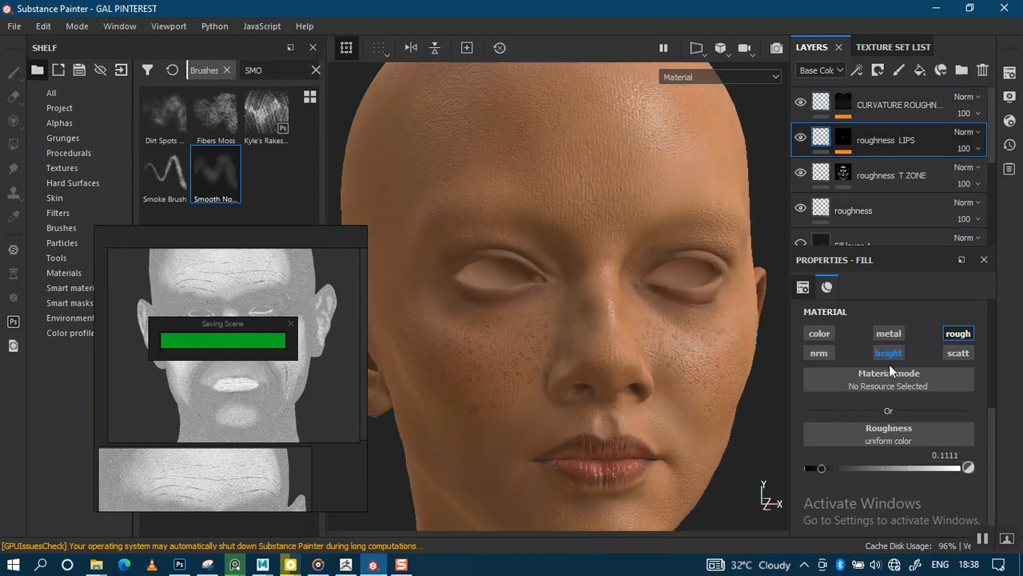
{"action": "left_click", "coordinate": [813, 177]}
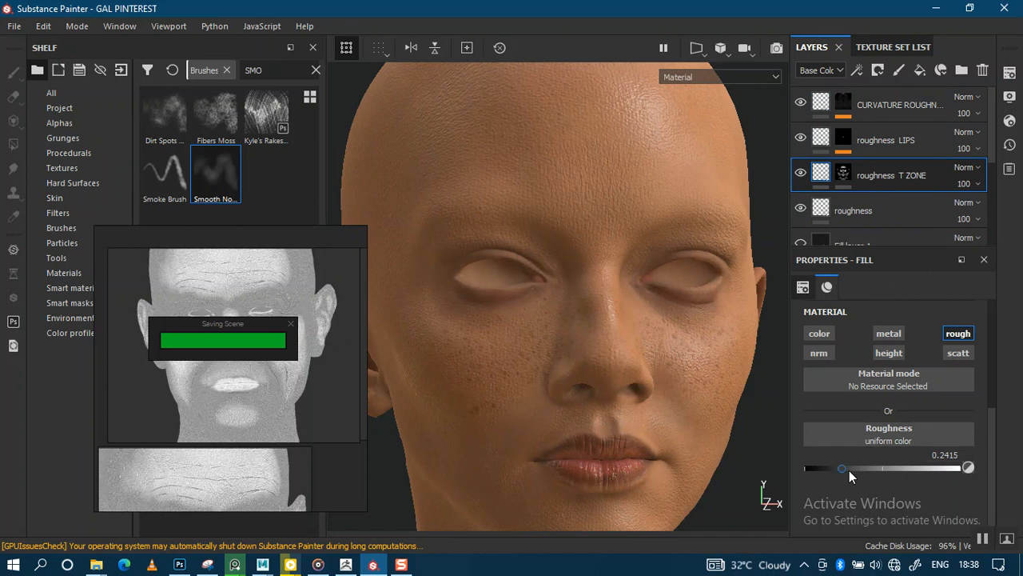
{"action": "left_click_drag", "start_coordinate": [847, 468], "coordinate": [850, 468]}
{"action": "scroll", "coordinate": [626, 327], "scroll_direction": "down", "scroll_amount": 3}
{"action": "middle_click_drag", "start_coordinate": [625, 328], "coordinate": [646, 299], "text": "alt"}
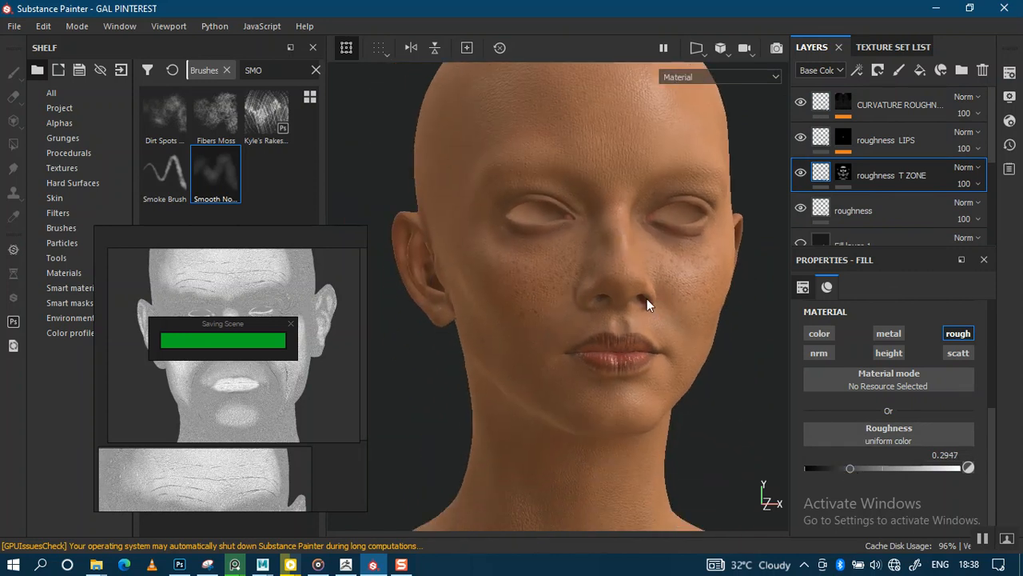
{"action": "mouse_move", "coordinate": [647, 299]}
{"action": "right_mouse_down", "text": "shift"}
{"action": "mouse_move", "coordinate": [613, 292]}
{"action": "mouse_move", "coordinate": [643, 287]}
{"action": "right_mouse_up", "text": "shift"}
{"action": "middle_click_drag", "start_coordinate": [643, 287], "coordinate": [620, 340], "text": "alt"}
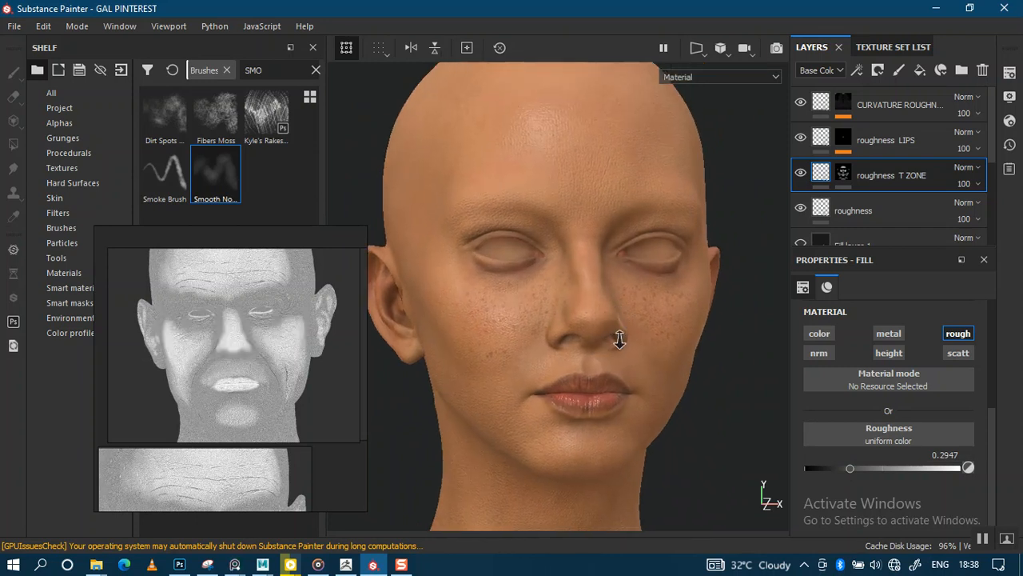
{"action": "right_click_drag", "start_coordinate": [619, 340], "coordinate": [653, 464], "text": "alt"}
{"action": "left_click_drag", "start_coordinate": [654, 372], "coordinate": [634, 304], "text": "alt"}
{"action": "right_click_drag", "start_coordinate": [635, 303], "coordinate": [629, 313], "text": "alt"}
{"action": "left_click_drag", "start_coordinate": [629, 312], "coordinate": [641, 318], "text": "alt"}
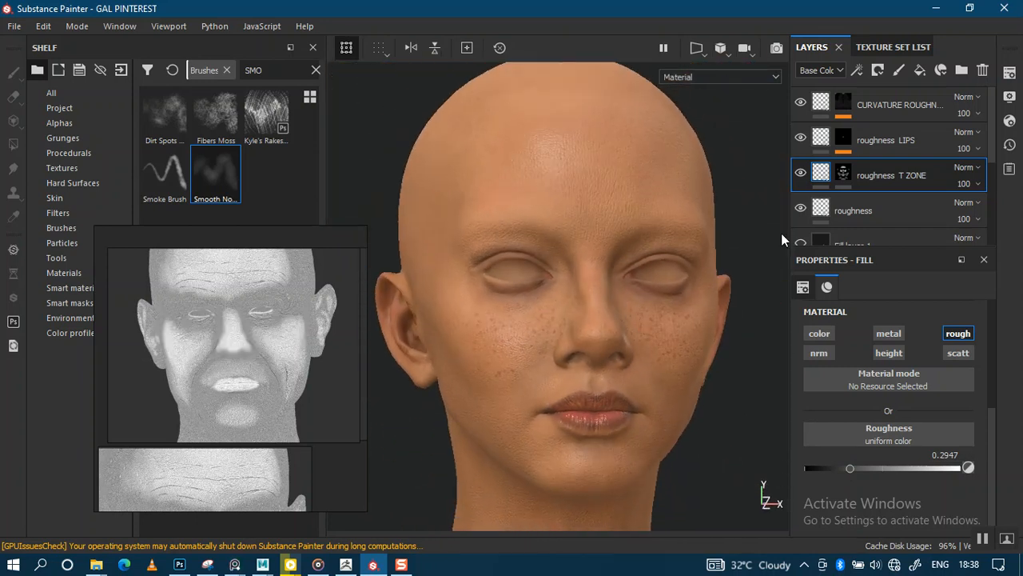
Change the environment map to Mondarrain 3
{"action": "left_click", "coordinate": [1010, 98]}
{"action": "left_click", "coordinate": [920, 225]}
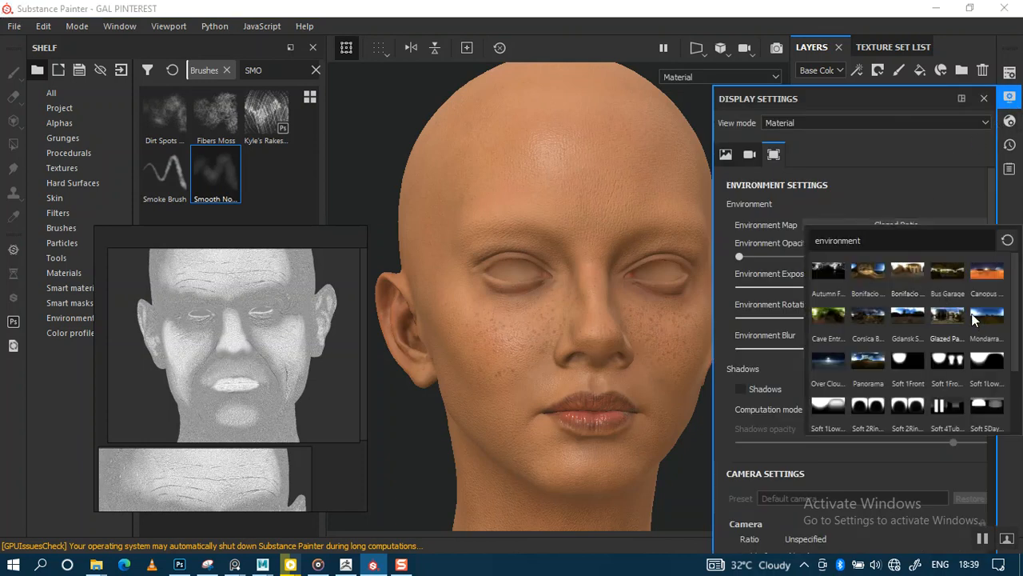
{"action": "left_click", "coordinate": [730, 318]}
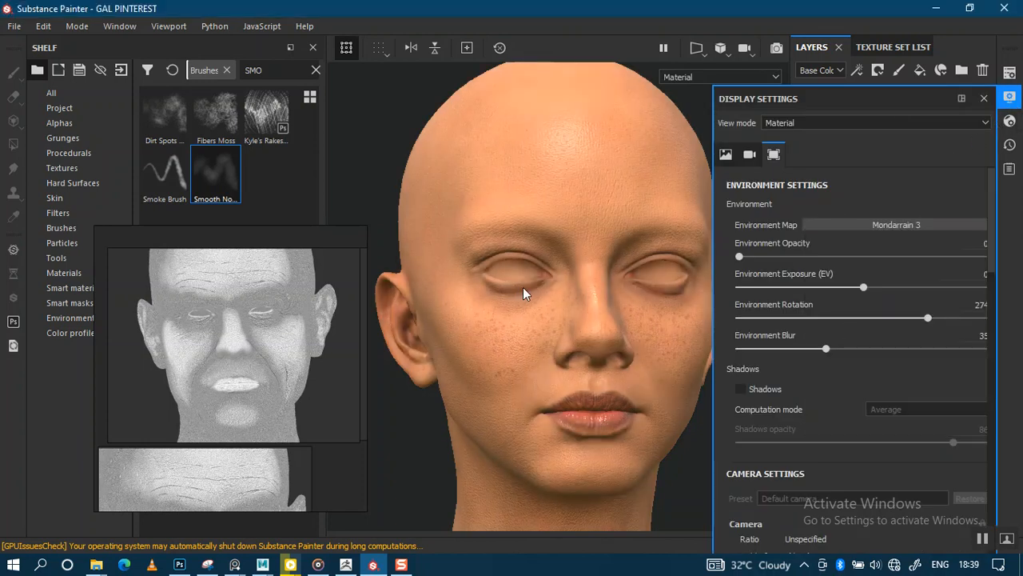
Examine the skin reflections on the forehead, cheeks, lips, neck and side of the face under different lighting rotations
{"action": "middle_click_drag", "start_coordinate": [550, 334], "coordinate": [533, 314], "text": "alt"}
{"action": "right_click_drag", "start_coordinate": [532, 313], "coordinate": [582, 320], "text": "alt"}
{"action": "mouse_move", "coordinate": [582, 319]}
{"action": "left_mouse_down", "text": "alt"}
{"action": "mouse_move", "coordinate": [562, 338]}
{"action": "mouse_move", "coordinate": [524, 341]}
{"action": "mouse_move", "coordinate": [624, 334]}
{"action": "mouse_move", "coordinate": [571, 251]}
{"action": "mouse_move", "coordinate": [600, 312]}
{"action": "left_mouse_up", "text": "alt"}
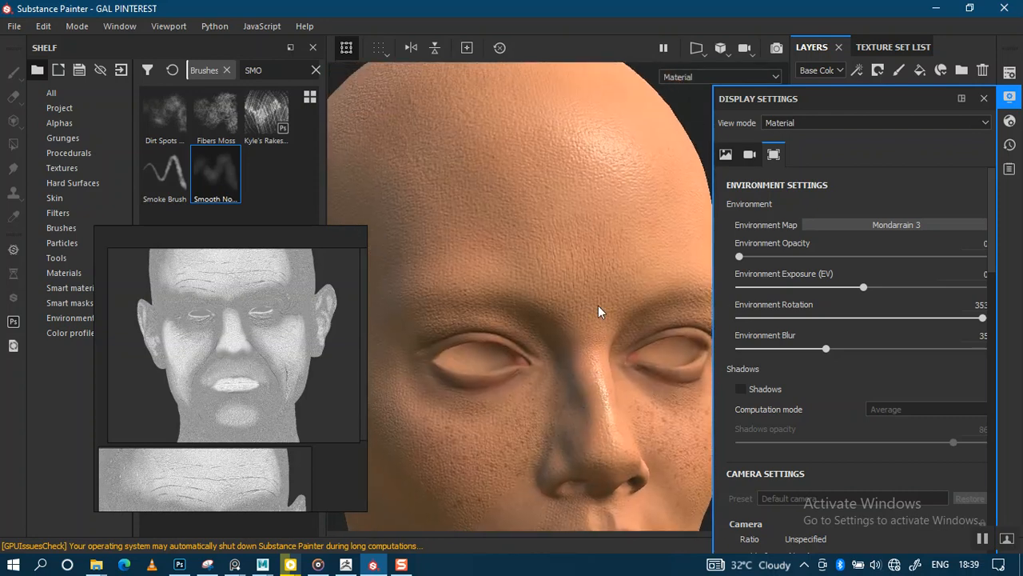
{"action": "right_click_drag", "start_coordinate": [599, 312], "coordinate": [543, 302], "text": "shift"}
{"action": "left_click_drag", "start_coordinate": [543, 301], "coordinate": [628, 256], "text": "alt"}
{"action": "right_click_drag", "start_coordinate": [628, 256], "coordinate": [545, 266], "text": "shift"}
{"action": "middle_click_drag", "start_coordinate": [557, 260], "coordinate": [552, 255], "text": "alt"}
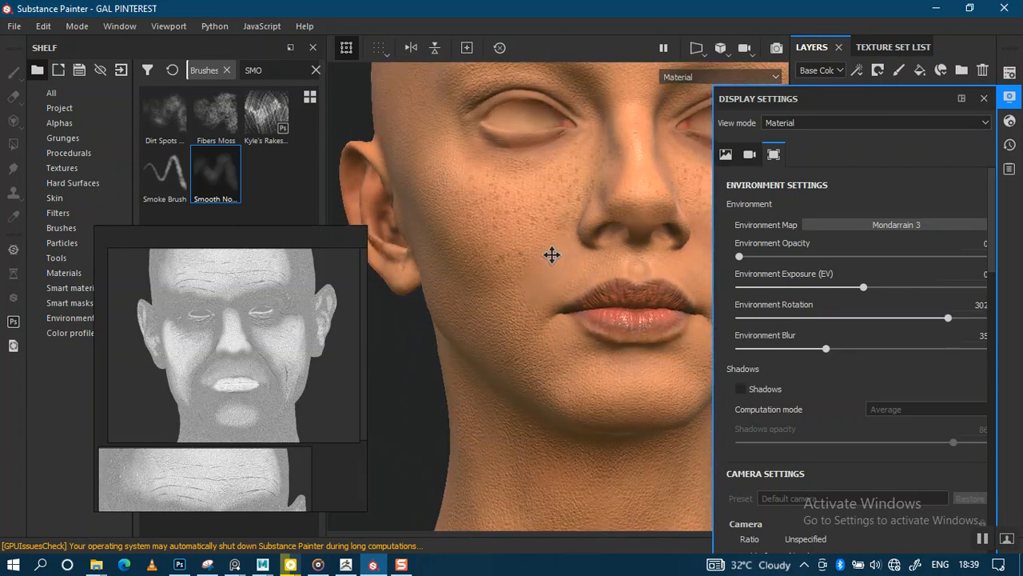
{"action": "mouse_move", "coordinate": [552, 255]}
{"action": "left_mouse_down", "text": "alt"}
{"action": "mouse_move", "coordinate": [549, 283]}
{"action": "mouse_move", "coordinate": [475, 291]}
{"action": "mouse_move", "coordinate": [557, 311]}
{"action": "mouse_move", "coordinate": [493, 297]}
{"action": "mouse_move", "coordinate": [555, 246]}
{"action": "left_mouse_up", "text": "alt"}
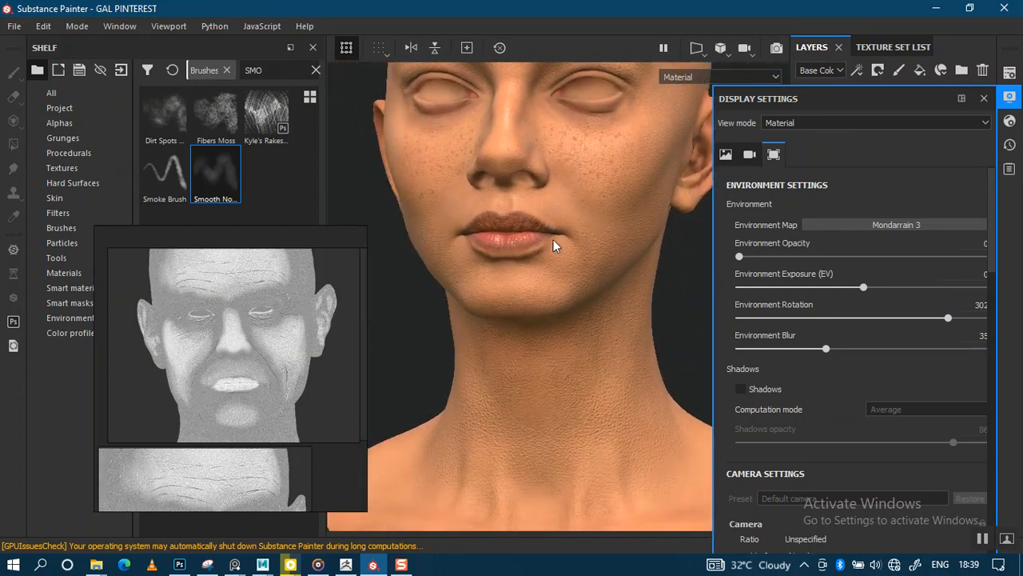
{"action": "middle_click_drag", "start_coordinate": [540, 286], "coordinate": [615, 180], "text": "alt"}
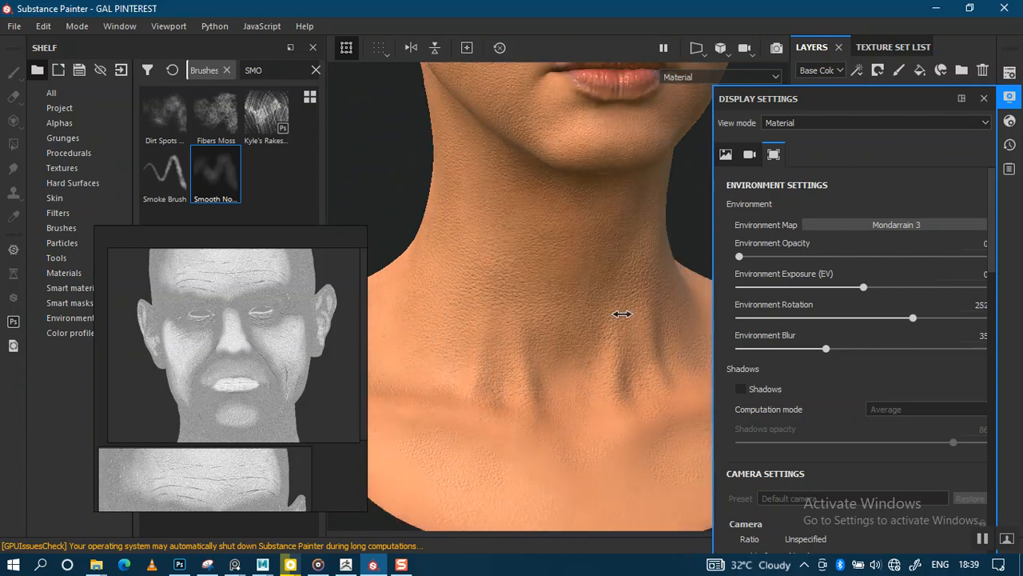
{"action": "mouse_move", "coordinate": [660, 306]}
{"action": "right_mouse_down", "text": "shift"}
{"action": "mouse_move", "coordinate": [681, 292]}
{"action": "mouse_move", "coordinate": [648, 303]}
{"action": "right_mouse_up", "text": "shift"}
{"action": "middle_click_drag", "start_coordinate": [586, 340], "coordinate": [578, 377], "text": "alt"}
{"action": "left_click_drag", "start_coordinate": [531, 323], "coordinate": [620, 300], "text": "alt"}
{"action": "middle_click_drag", "start_coordinate": [503, 294], "coordinate": [646, 283], "text": "alt"}
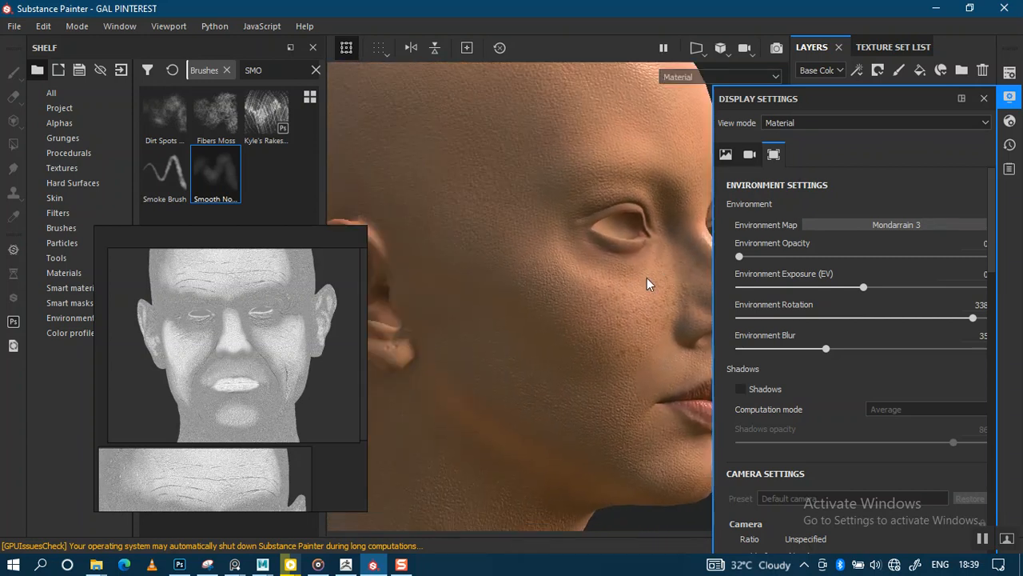
{"action": "right_click_drag", "start_coordinate": [663, 291], "coordinate": [614, 279], "text": "shift"}
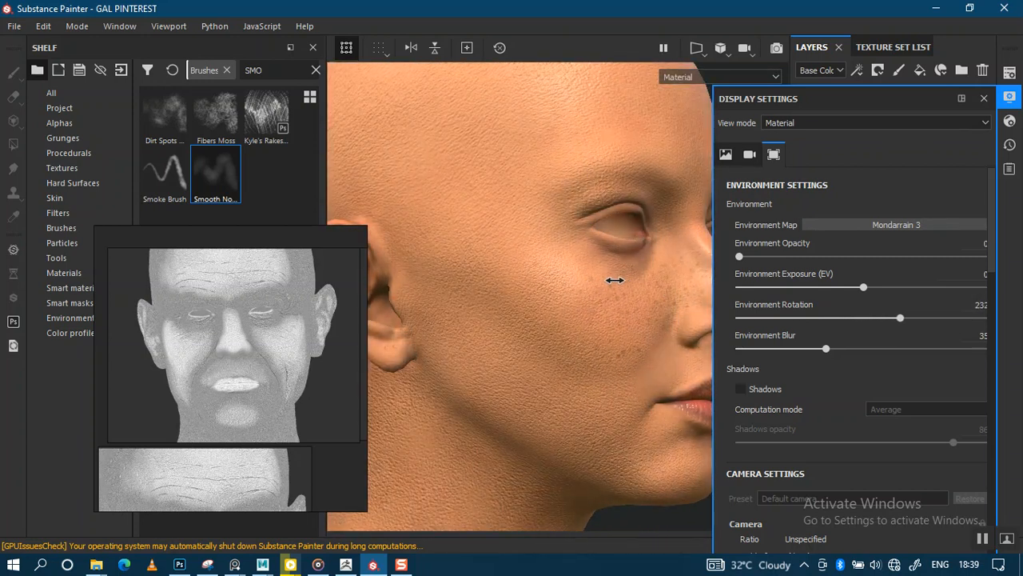
{"action": "left_click", "coordinate": [981, 100]}
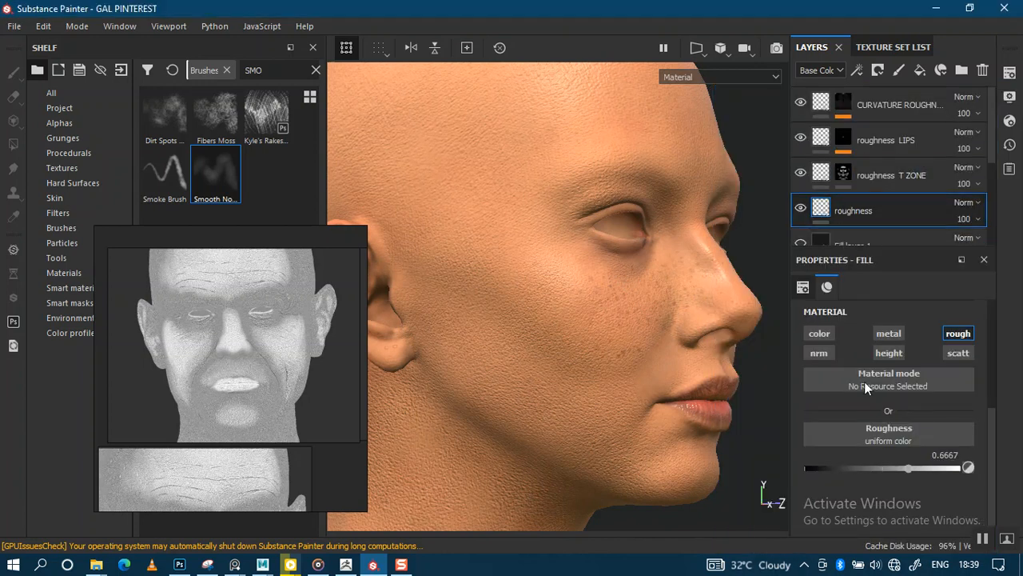
Set the base roughness layer's roughness to 0.5845 and check the whole head from the front
{"action": "left_click_drag", "start_coordinate": [905, 469], "coordinate": [895, 469]}
{"action": "right_click_drag", "start_coordinate": [751, 453], "coordinate": [723, 373], "text": "alt"}
{"action": "left_click_drag", "start_coordinate": [724, 379], "coordinate": [681, 345], "text": "alt"}
{"action": "right_click_drag", "start_coordinate": [682, 343], "coordinate": [715, 315], "text": "alt"}
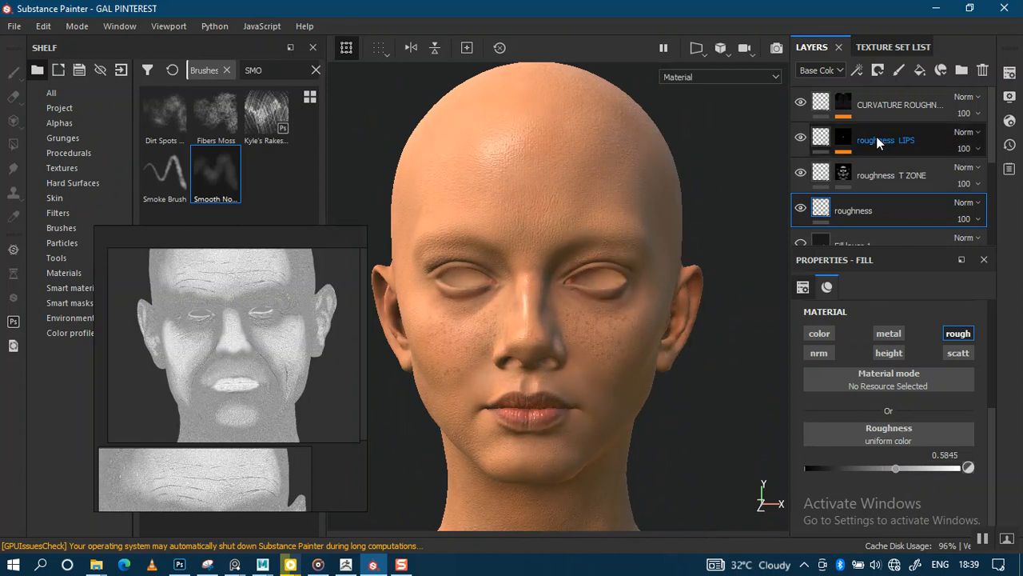
Lower the roughness LIPS layer's roughness to 0
{"action": "left_click", "coordinate": [823, 133]}
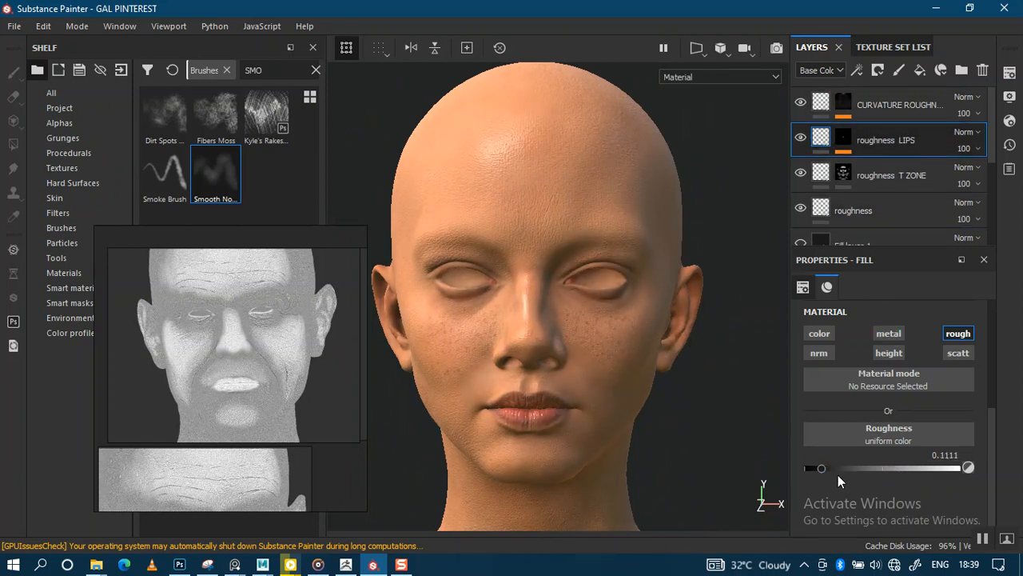
{"action": "left_click_drag", "start_coordinate": [829, 466], "coordinate": [836, 467]}
{"action": "left_click_drag", "start_coordinate": [905, 471], "coordinate": [780, 462]}
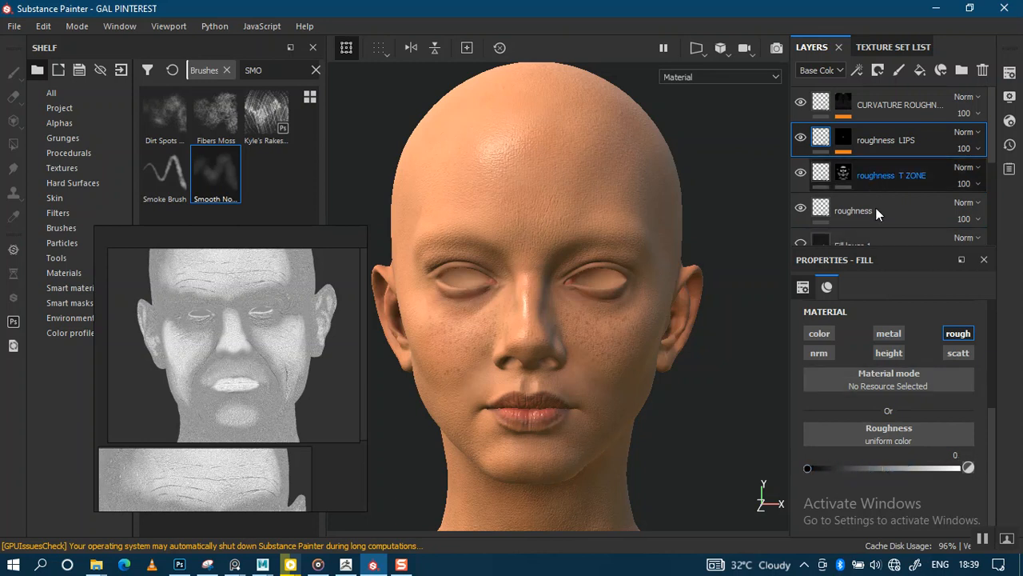
Set the roughness T ZONE layer's roughness to 0.3478 after testing 0, checking the highlights under rotated lighting
{"action": "left_click", "coordinate": [879, 177]}
{"action": "left_click_drag", "start_coordinate": [850, 469], "coordinate": [865, 470]}
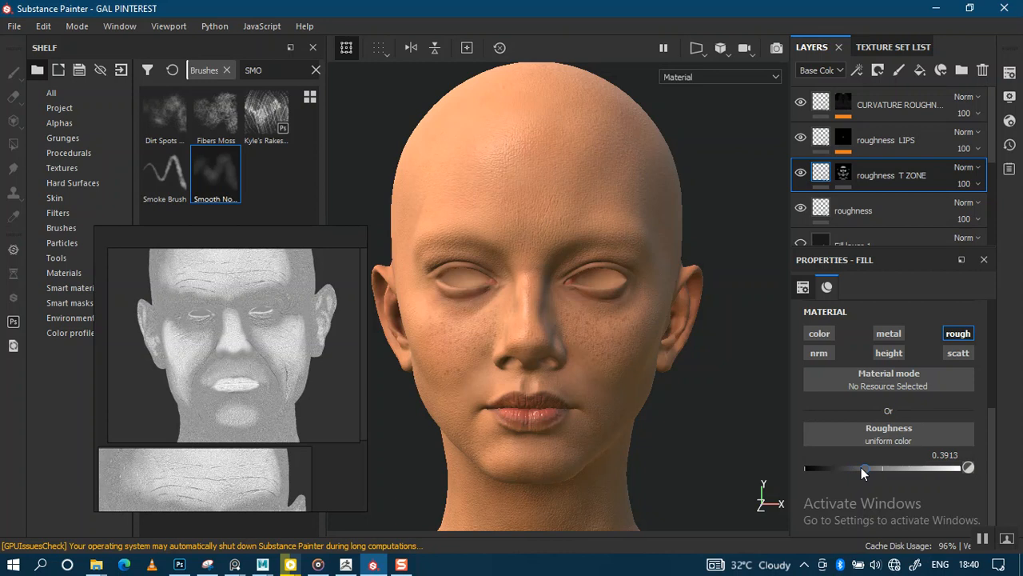
{"action": "left_click_drag", "start_coordinate": [861, 467], "coordinate": [123, 402]}
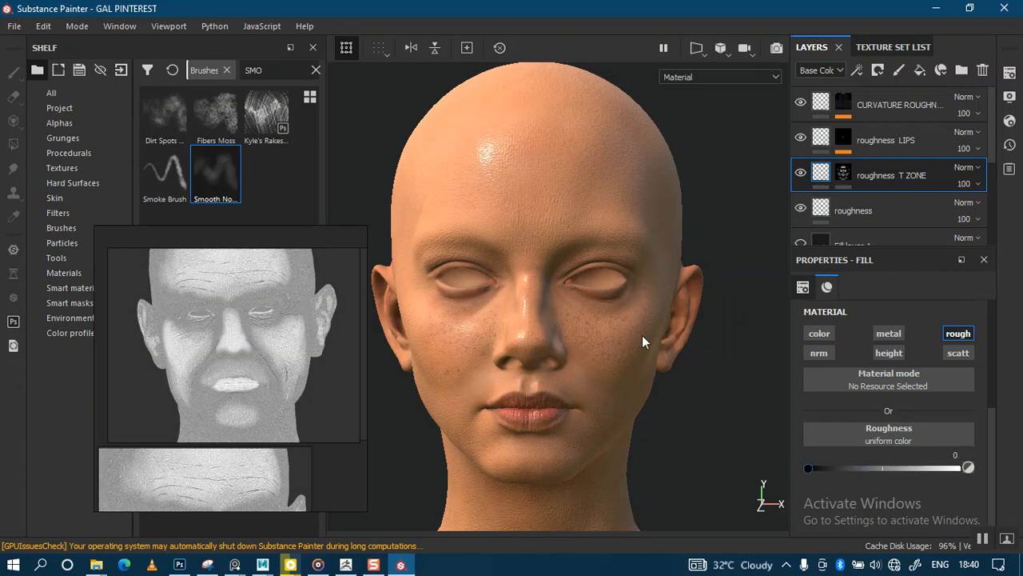
{"action": "right_click_drag", "start_coordinate": [642, 334], "coordinate": [632, 333], "text": "shift"}
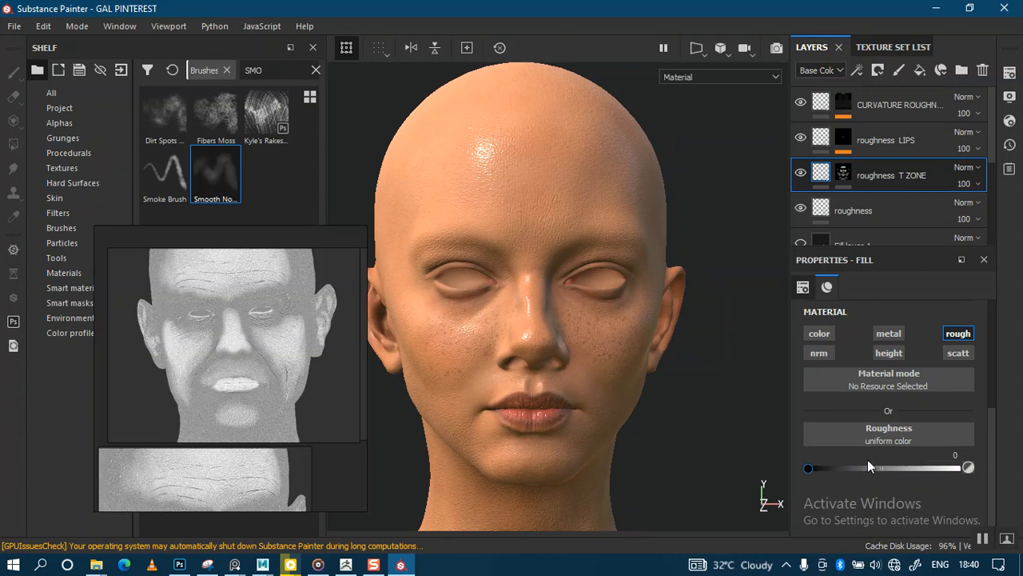
{"action": "left_click_drag", "start_coordinate": [850, 469], "coordinate": [860, 465]}
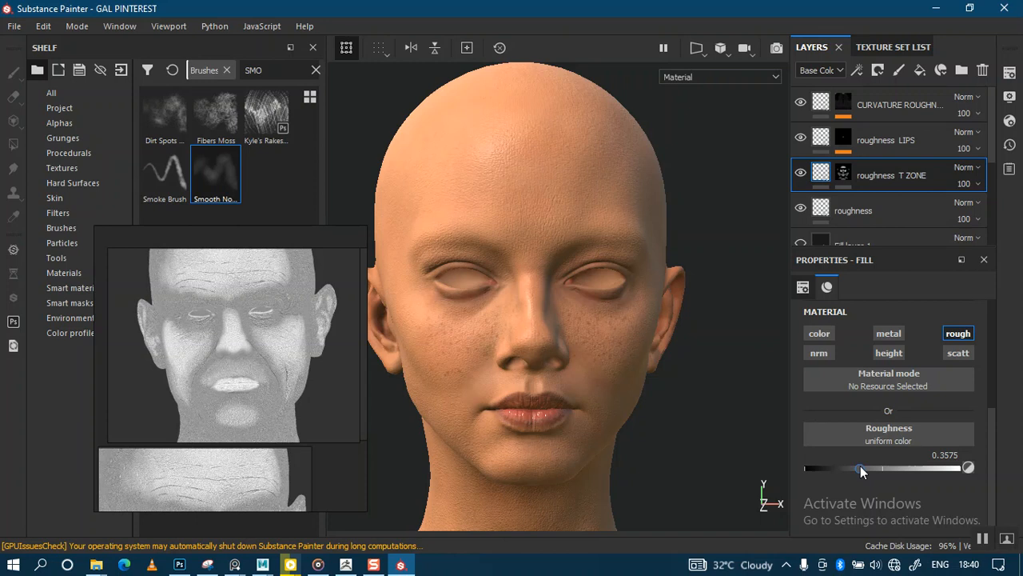
{"action": "right_click_drag", "start_coordinate": [561, 322], "coordinate": [590, 325], "text": "shift"}
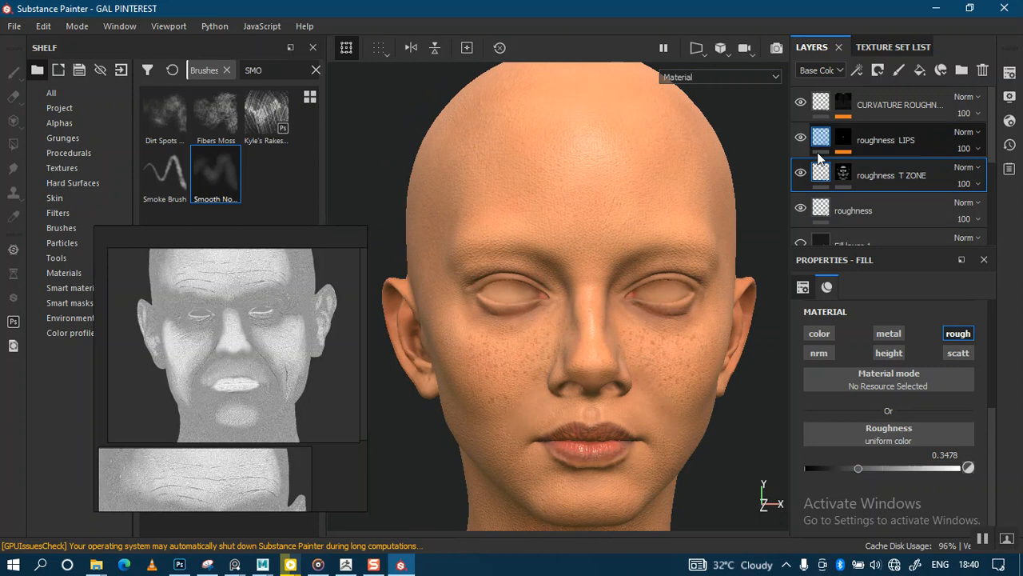
Set the roughness LIPS layer's roughness to 0.1208 and try out alternative environment maps on the head
{"action": "left_click", "coordinate": [817, 158]}
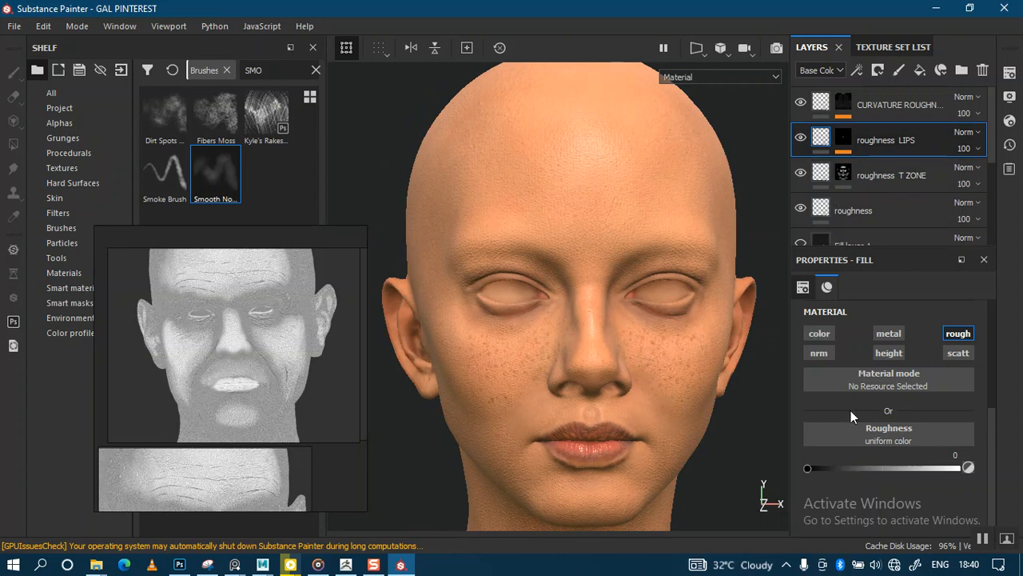
{"action": "left_click_drag", "start_coordinate": [815, 467], "coordinate": [815, 464]}
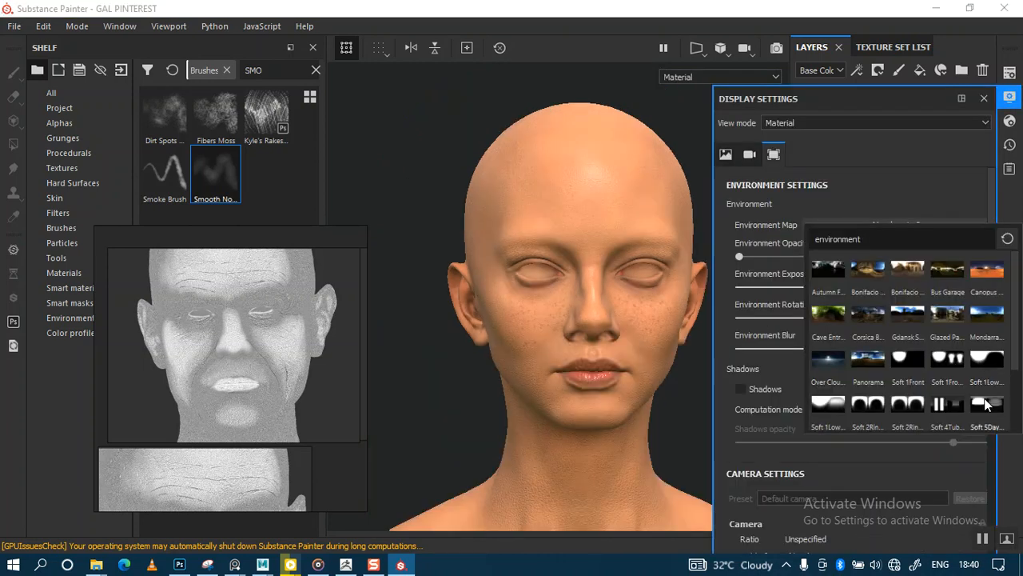
{"action": "left_click", "coordinate": [982, 368]}
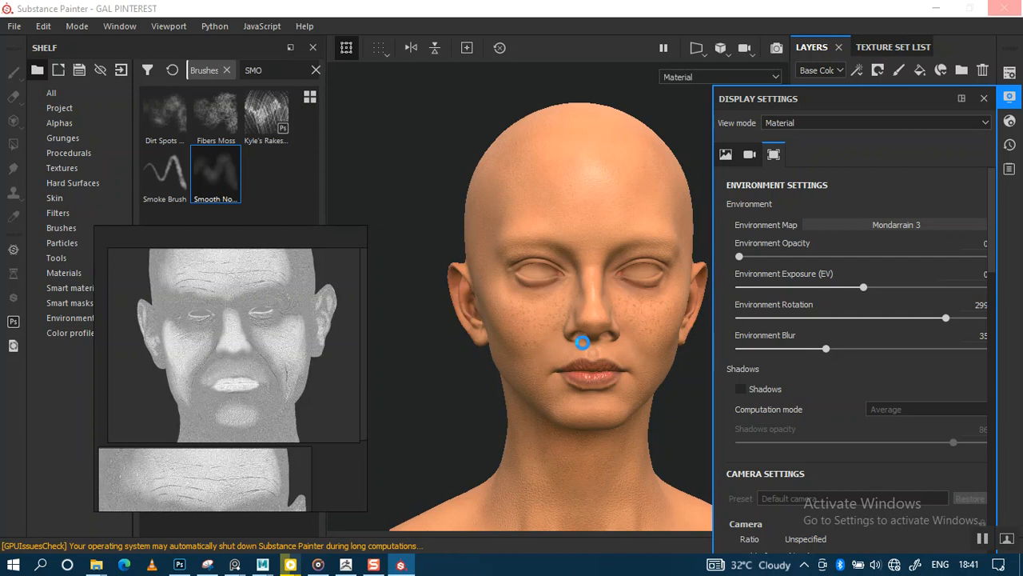
{"action": "left_click", "coordinate": [984, 98]}
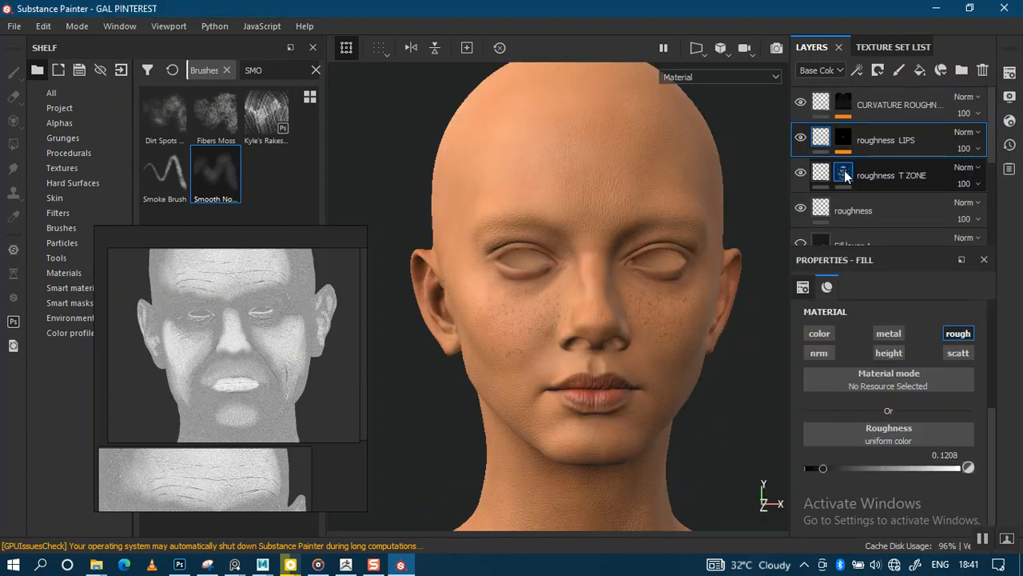
Activate the roughness T ZONE layer's mask with the Paint brush for work at the inner corner of the eye
{"action": "left_click", "coordinate": [840, 182]}
{"action": "key", "text": "1"}
{"action": "scroll", "coordinate": [599, 363], "scroll_direction": "up", "scroll_amount": 5}
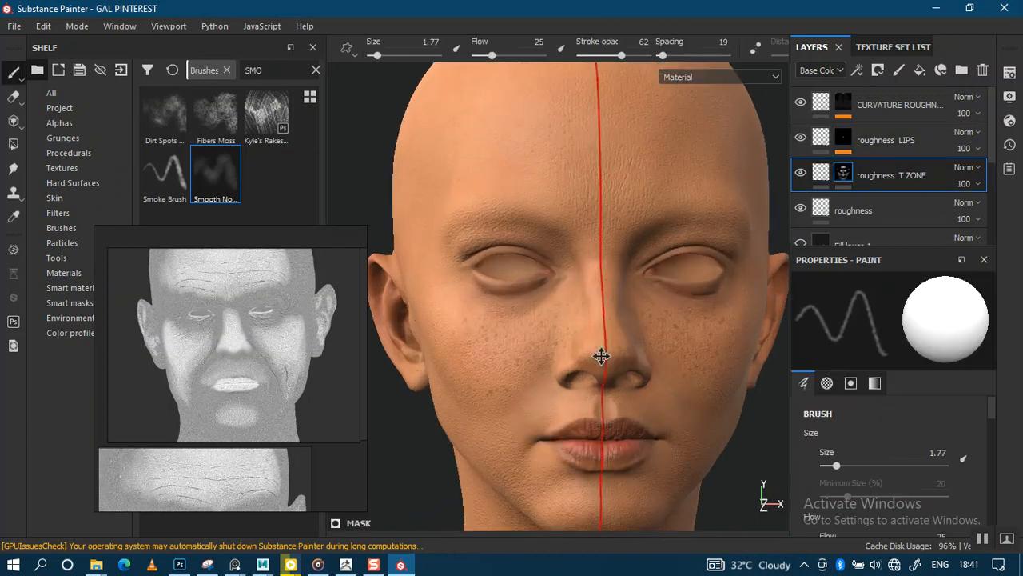
{"action": "middle_click_drag", "start_coordinate": [552, 283], "coordinate": [619, 320], "text": "alt"}
{"action": "right_click_drag", "start_coordinate": [619, 281], "coordinate": [569, 338], "text": "alt"}
{"action": "mouse_move", "coordinate": [569, 337]}
{"action": "middle_mouse_down", "text": "alt"}
{"action": "mouse_move", "coordinate": [586, 301]}
{"action": "mouse_move", "coordinate": [589, 258]}
{"action": "middle_mouse_up", "text": "alt"}
{"action": "right_click_drag", "start_coordinate": [589, 258], "coordinate": [667, 433], "text": "alt"}
{"action": "middle_click_drag", "start_coordinate": [667, 434], "coordinate": [610, 383], "text": "alt"}
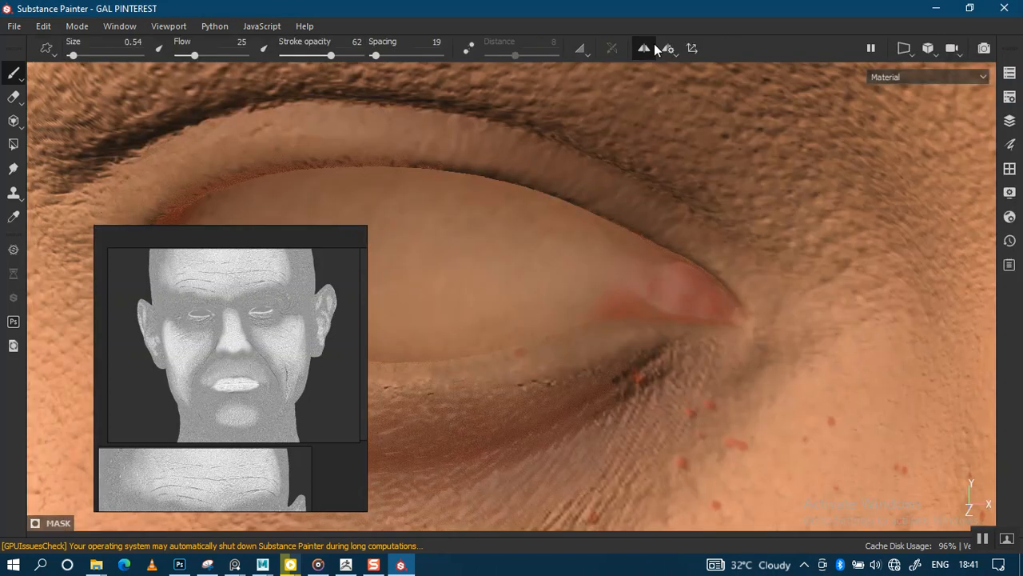
Turn off symmetry and paint the inner corner of the eye into the T-zone mask with a 0.87 brush
{"action": "left_click", "coordinate": [653, 46]}
{"action": "right_click_drag", "start_coordinate": [658, 268], "coordinate": [685, 331], "text": "alt"}
{"action": "middle_click_drag", "start_coordinate": [685, 331], "coordinate": [691, 317], "text": "alt"}
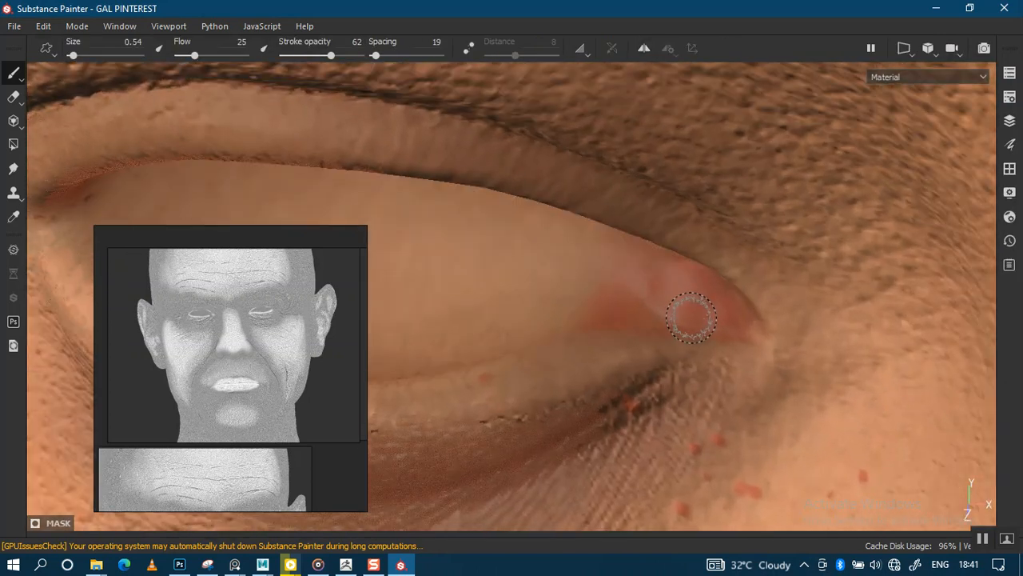
{"action": "mouse_move", "coordinate": [692, 317]}
{"action": "right_mouse_down", "text": "ctrl"}
{"action": "mouse_move", "coordinate": [680, 296]}
{"action": "mouse_move", "coordinate": [679, 310]}
{"action": "right_mouse_up", "text": "ctrl"}
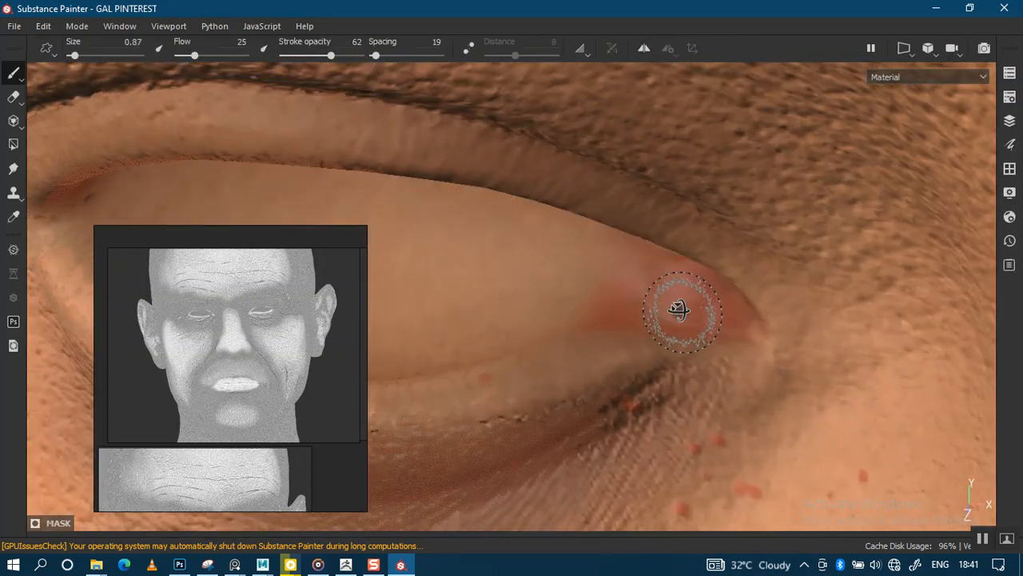
{"action": "left_click_drag", "start_coordinate": [678, 310], "coordinate": [700, 305], "text": "alt"}
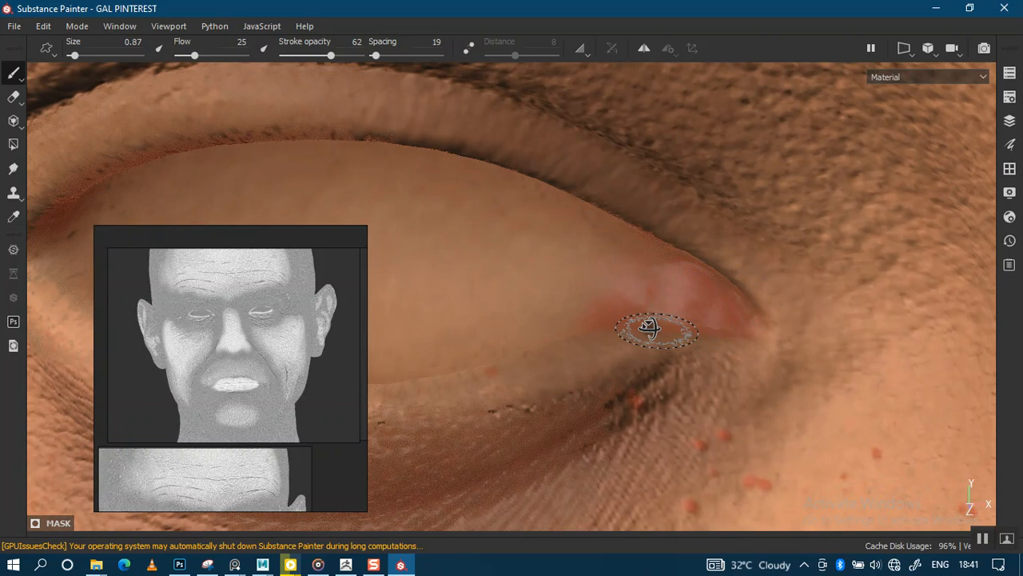
Paint the T-zone mask along the lower and upper lid rims of the same eye
{"action": "left_click_drag", "start_coordinate": [649, 328], "coordinate": [791, 296], "text": "alt"}
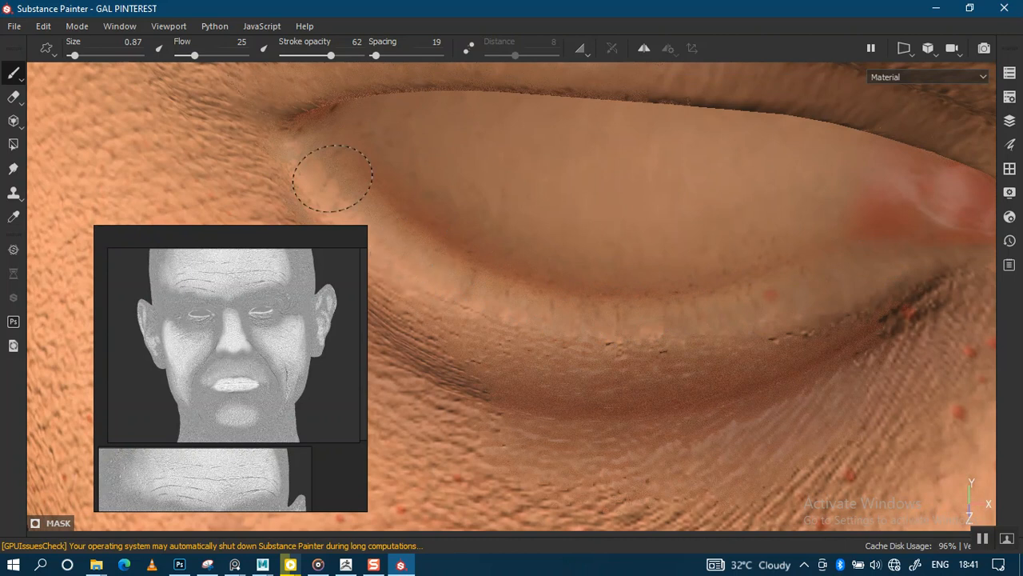
{"action": "left_click_drag", "start_coordinate": [629, 264], "coordinate": [639, 99], "text": "alt"}
{"action": "middle_click_drag", "start_coordinate": [639, 176], "coordinate": [619, 400], "text": "alt"}
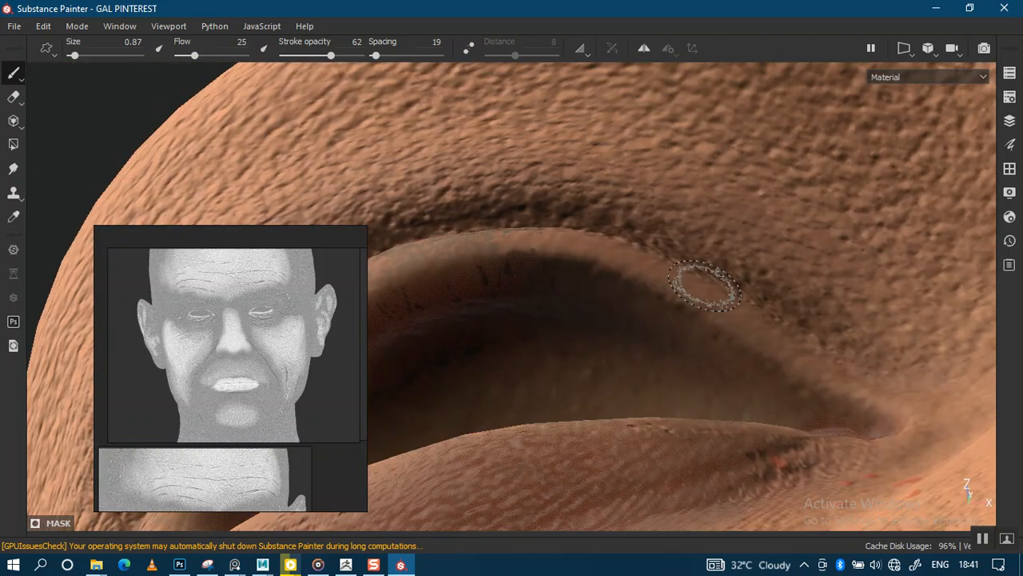
{"action": "left_click_drag", "start_coordinate": [703, 297], "coordinate": [723, 280], "text": "alt"}
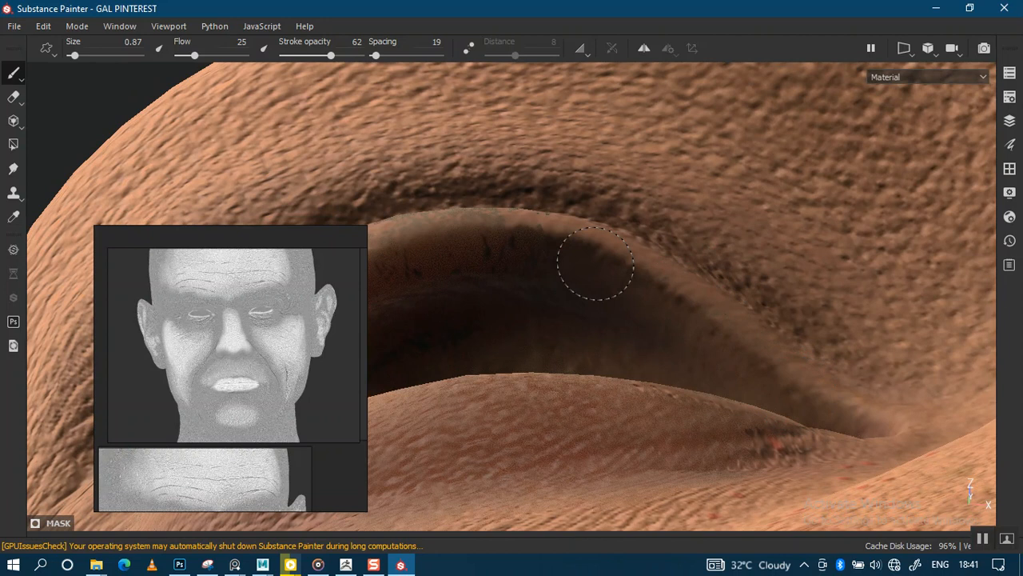
Bring back the full interface and paint the T-zone mask at the inner corner of the other eye
{"action": "left_click_drag", "start_coordinate": [595, 264], "coordinate": [605, 408], "text": "alt"}
{"action": "right_click_drag", "start_coordinate": [605, 408], "coordinate": [679, 456], "text": "alt"}
{"action": "key", "text": "Tab"}
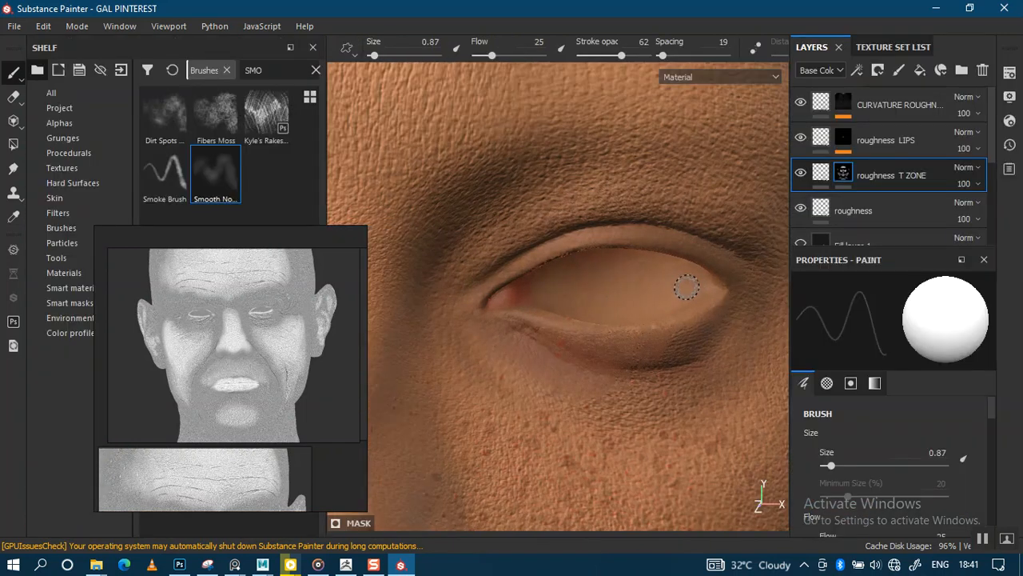
{"action": "right_click_drag", "start_coordinate": [685, 286], "coordinate": [630, 446], "text": "alt"}
{"action": "left_click_drag", "start_coordinate": [630, 446], "coordinate": [619, 286], "text": "alt"}
{"action": "middle_click_drag", "start_coordinate": [575, 299], "coordinate": [615, 279], "text": "alt"}
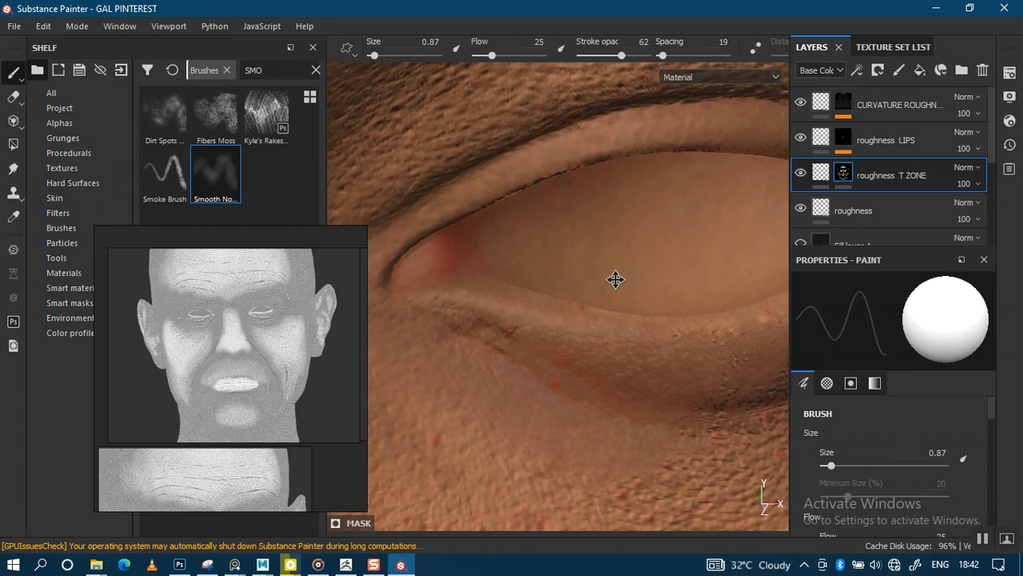
{"action": "left_click_drag", "start_coordinate": [616, 279], "coordinate": [523, 308], "text": "alt"}
{"action": "middle_click_drag", "start_coordinate": [523, 309], "coordinate": [518, 302], "text": "alt"}
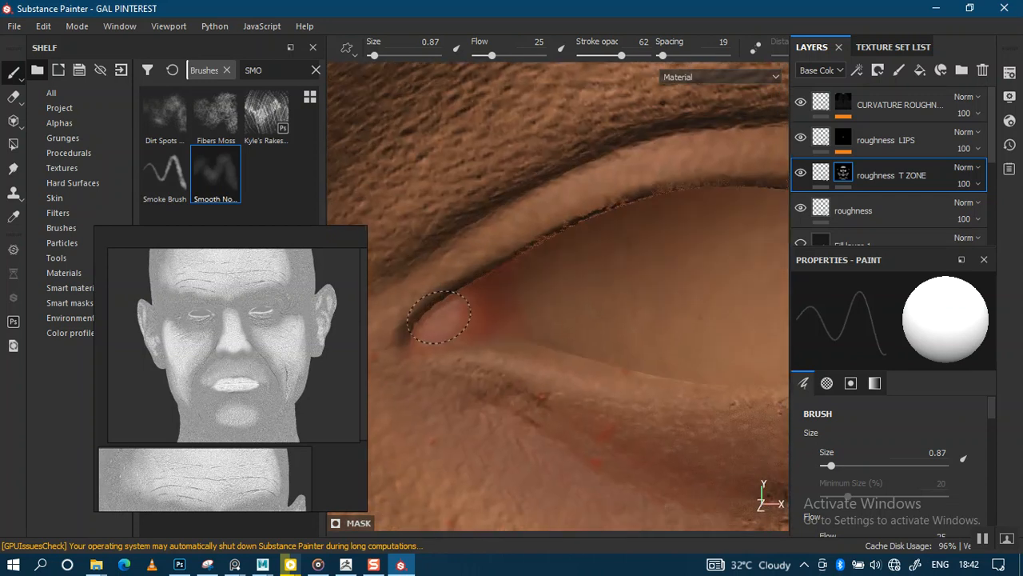
Paint the lower lid rim outward from the inner corner, checking the stroke in the mask display
{"action": "middle_click_drag", "start_coordinate": [590, 359], "coordinate": [511, 100], "text": "alt"}
{"action": "left_click_drag", "start_coordinate": [532, 243], "coordinate": [424, 197]}
{"action": "key", "text": "c"}
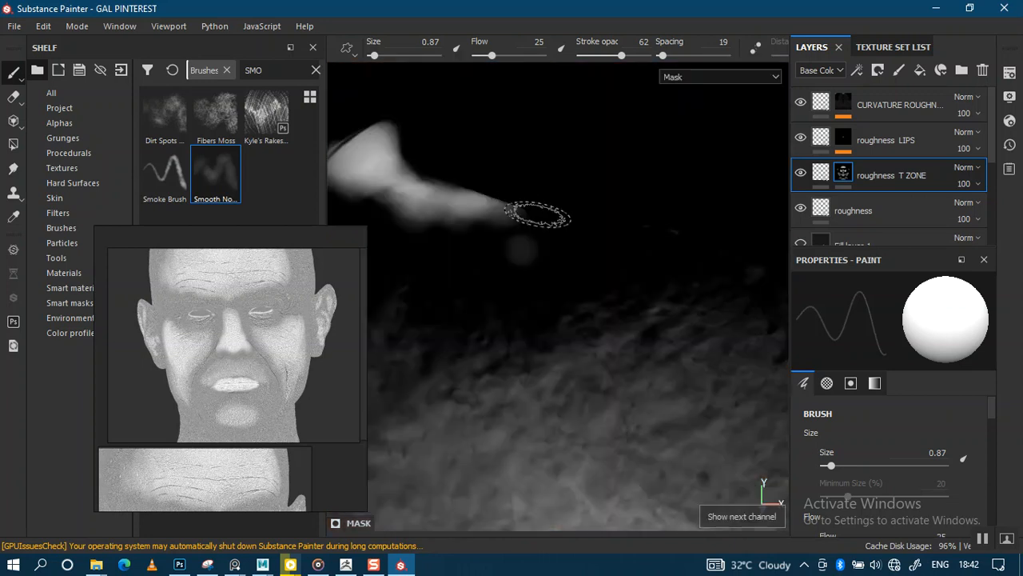
{"action": "key", "text": "c"}
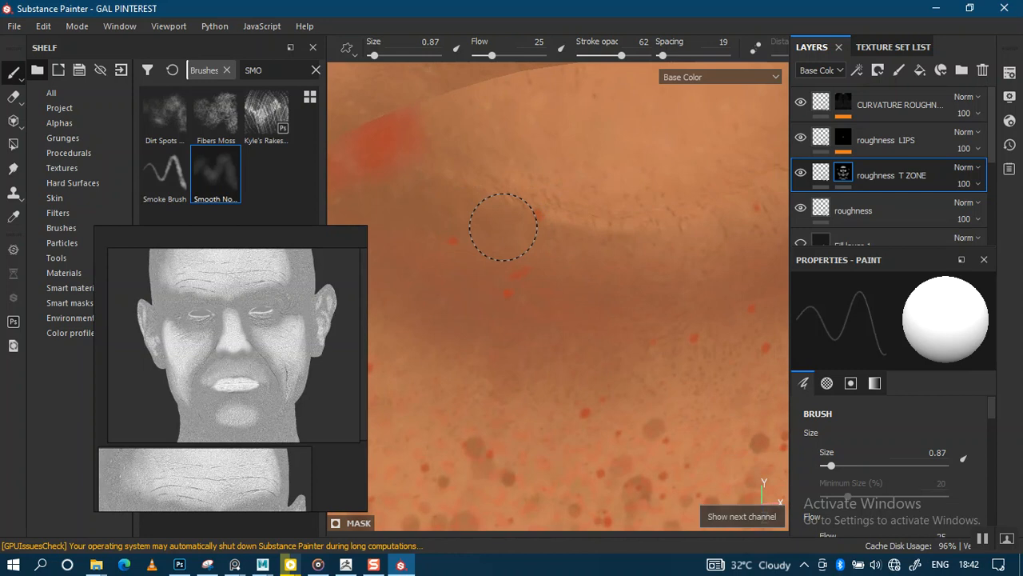
{"action": "key", "text": "m"}
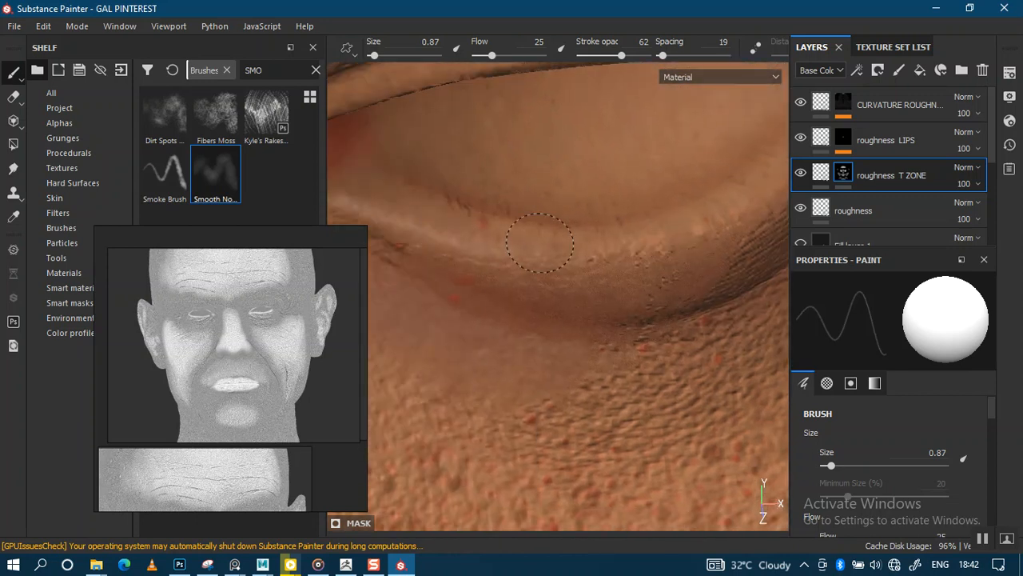
Continue the T-zone mask around the outer corner and along the upper lid rim of this eye
{"action": "mouse_move", "coordinate": [636, 225]}
{"action": "left_mouse_down", "text": "alt"}
{"action": "mouse_move", "coordinate": [621, 231]}
{"action": "mouse_move", "coordinate": [543, 183]}
{"action": "mouse_move", "coordinate": [655, 173]}
{"action": "left_mouse_up", "text": "alt"}
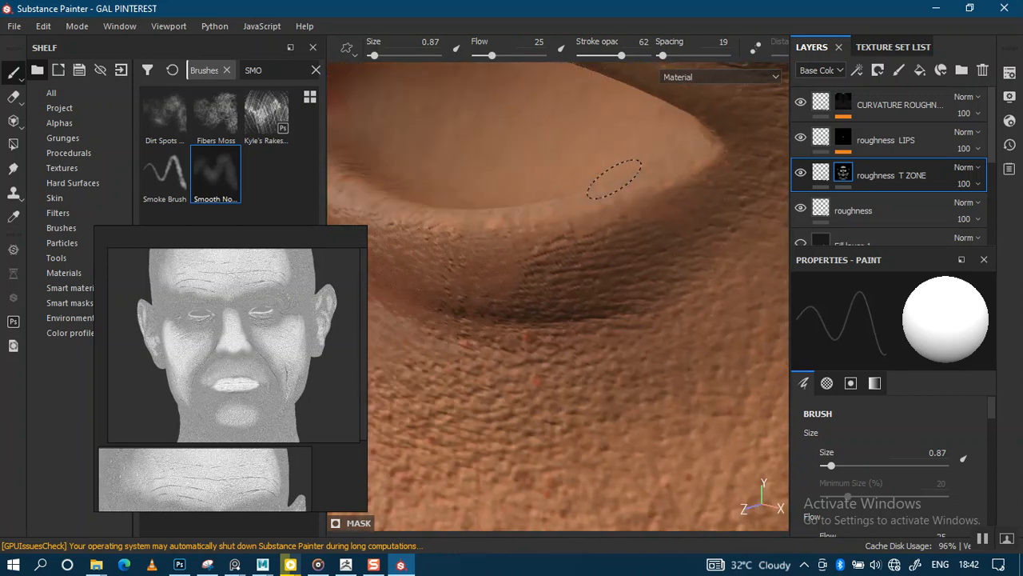
{"action": "mouse_move", "coordinate": [523, 216]}
{"action": "left_mouse_down", "text": "alt"}
{"action": "mouse_move", "coordinate": [571, 279]}
{"action": "mouse_move", "coordinate": [651, 154]}
{"action": "left_mouse_up", "text": "alt"}
{"action": "middle_click_drag", "start_coordinate": [651, 154], "coordinate": [710, 281], "text": "alt"}
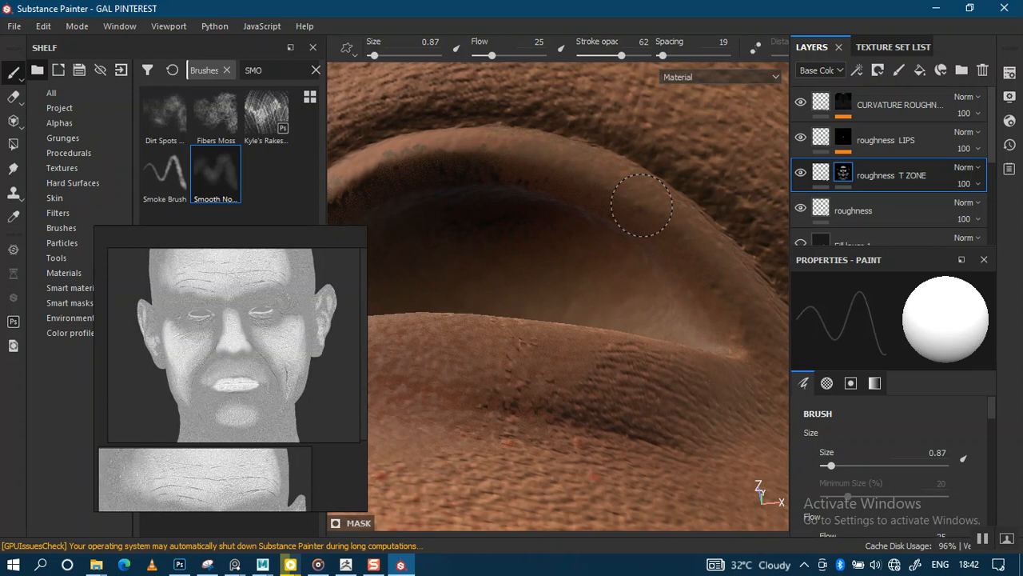
{"action": "left_click_drag", "start_coordinate": [642, 206], "coordinate": [530, 286], "text": "alt"}
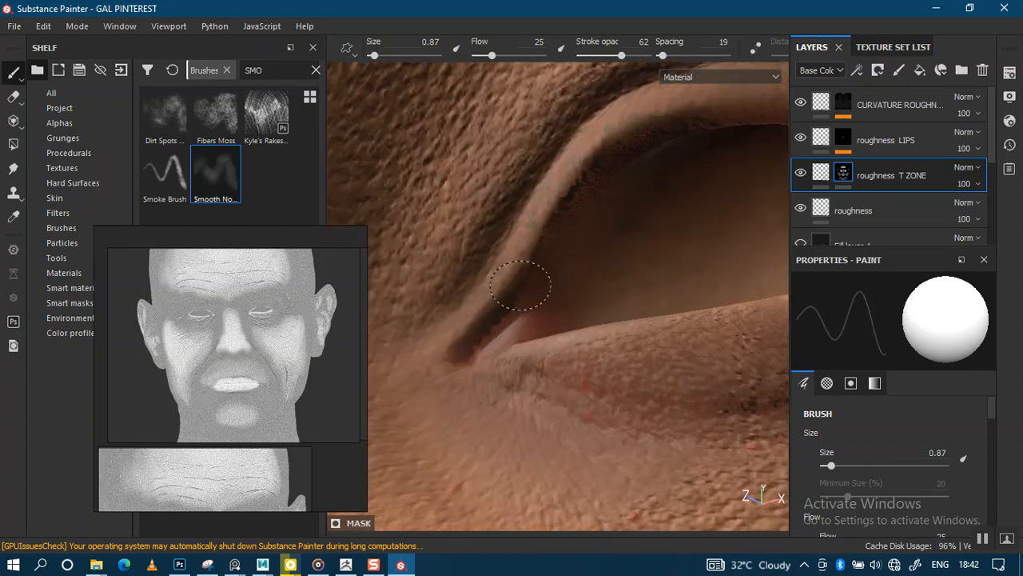
Touch up the T-zone mask where the upper and lower lids meet at the inner corner
{"action": "left_click_drag", "start_coordinate": [523, 320], "coordinate": [639, 372], "text": "alt"}
{"action": "middle_click_drag", "start_coordinate": [639, 297], "coordinate": [593, 180], "text": "alt"}
{"action": "left_click_drag", "start_coordinate": [561, 280], "coordinate": [539, 279], "text": "alt"}
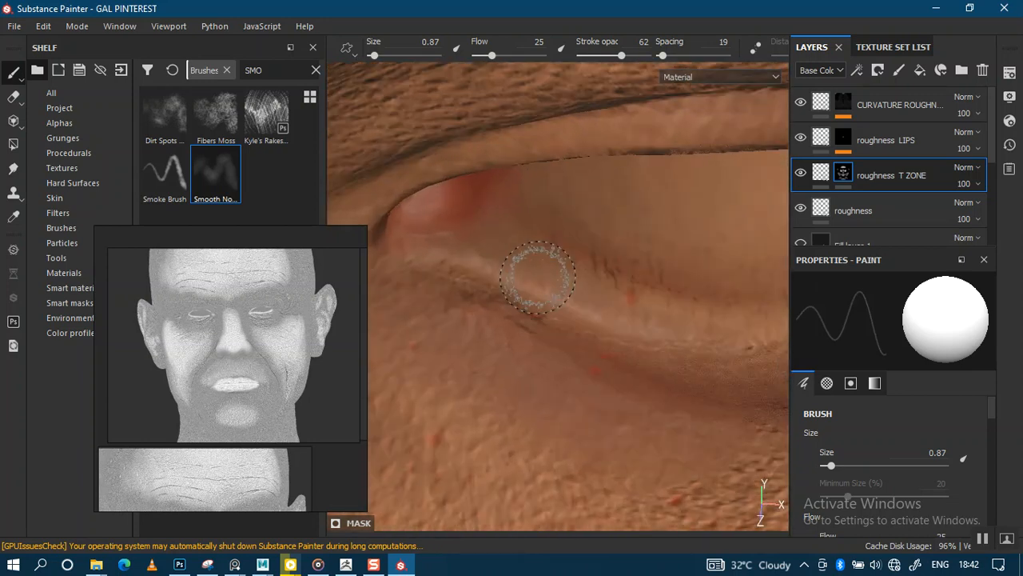
{"action": "middle_click_drag", "start_coordinate": [539, 279], "coordinate": [605, 235], "text": "alt"}
{"action": "right_click_drag", "start_coordinate": [605, 235], "coordinate": [620, 259], "text": "alt"}
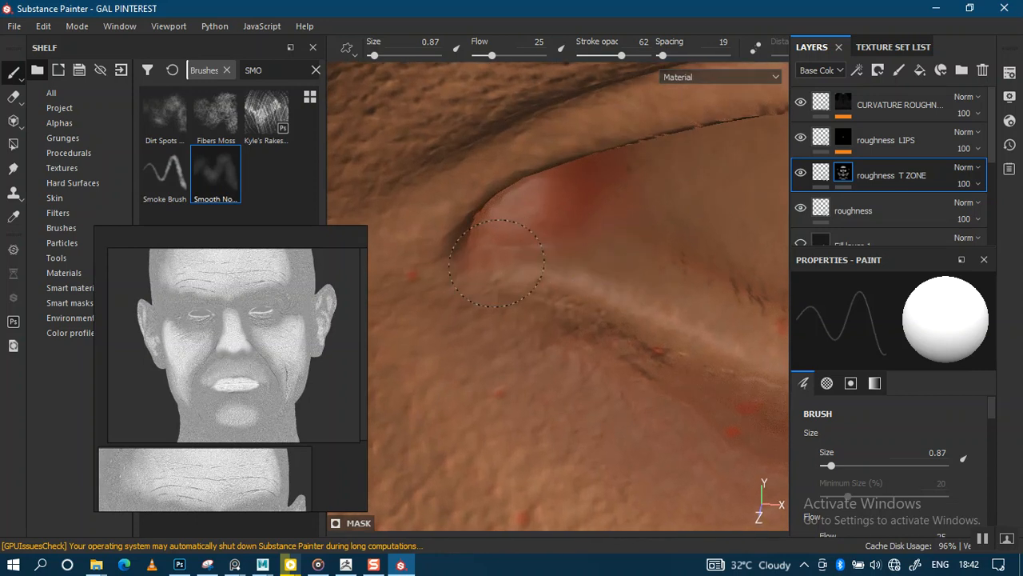
{"action": "left_click_drag", "start_coordinate": [512, 270], "coordinate": [627, 177], "text": "alt"}
{"action": "middle_click_drag", "start_coordinate": [697, 218], "coordinate": [518, 307], "text": "alt"}
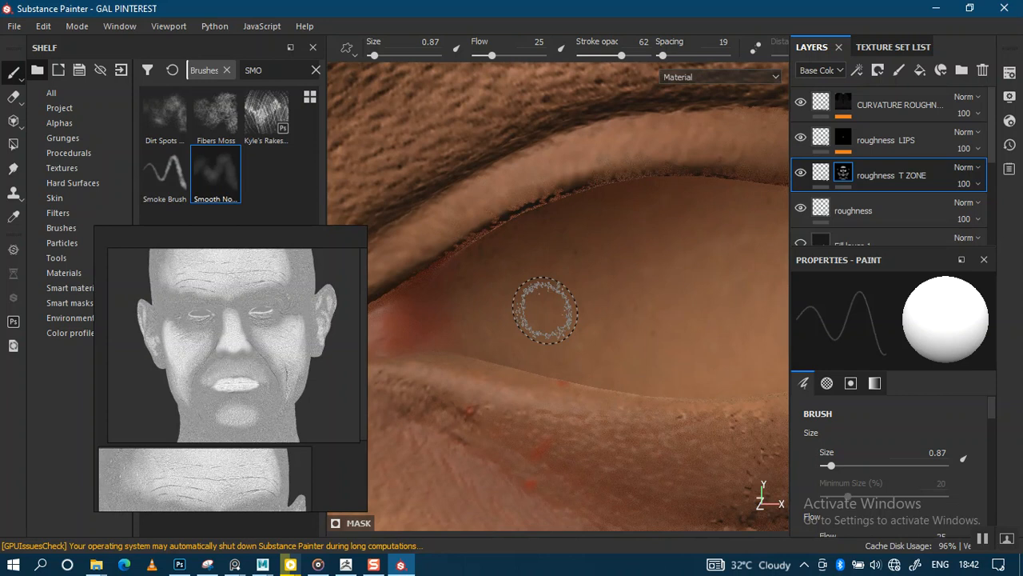
Display the T-zone mask by itself and compare the painted lid rims and corners of both eyes
{"action": "key", "text": "c"}
{"action": "key", "text": "c"}
{"action": "key", "text": "c"}
{"action": "key", "text": "c"}
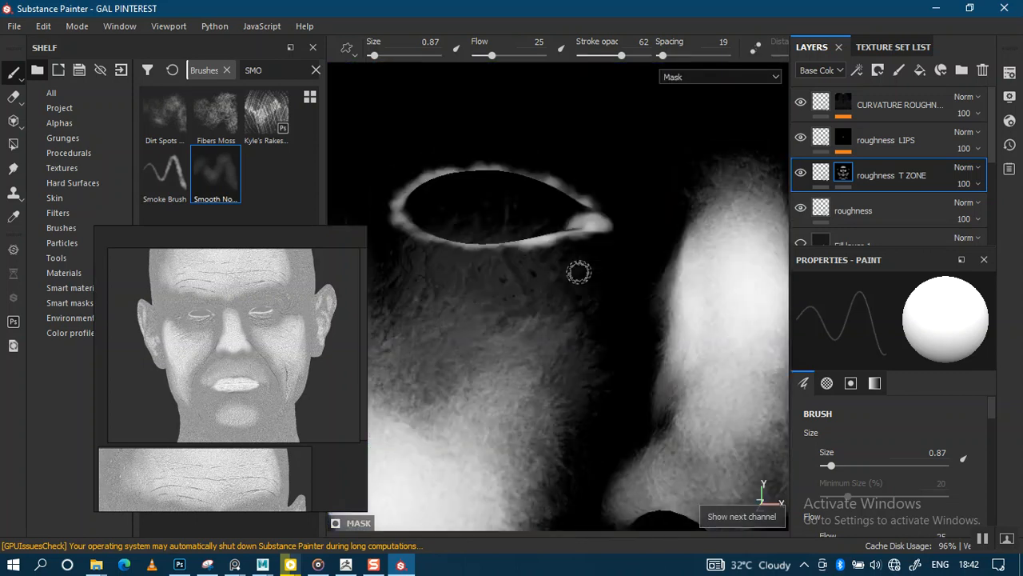
{"action": "right_click_drag", "start_coordinate": [603, 319], "coordinate": [557, 205], "text": "alt"}
{"action": "middle_click_drag", "start_coordinate": [723, 264], "coordinate": [552, 296], "text": "alt"}
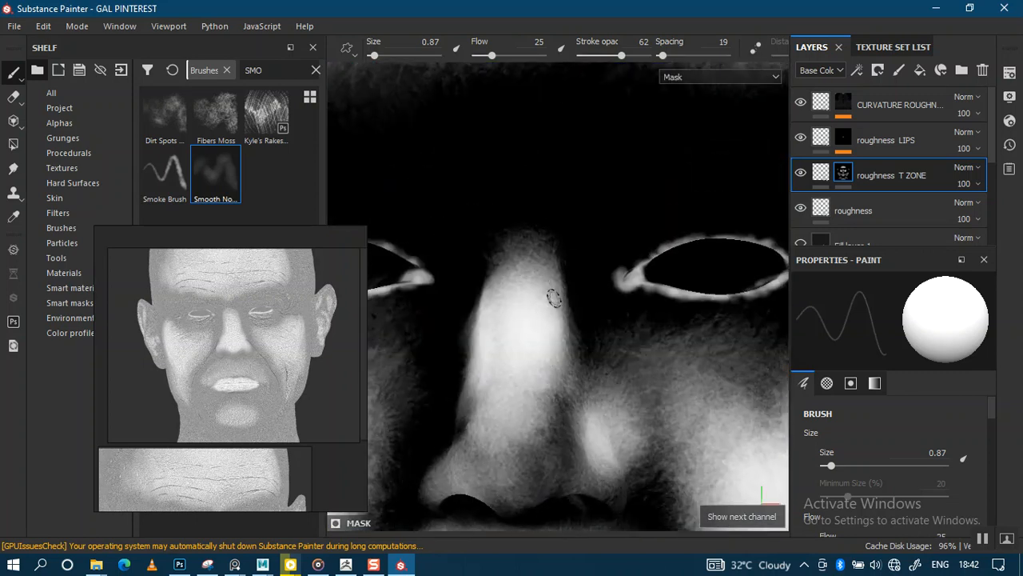
{"action": "mouse_move", "coordinate": [605, 284]}
{"action": "left_mouse_down", "text": "alt"}
{"action": "mouse_move", "coordinate": [552, 278]}
{"action": "mouse_move", "coordinate": [612, 281]}
{"action": "left_mouse_up", "text": "alt"}
{"action": "middle_click_drag", "start_coordinate": [612, 281], "coordinate": [771, 294], "text": "alt"}
{"action": "right_click_drag", "start_coordinate": [588, 312], "coordinate": [613, 381], "text": "alt"}
{"action": "left_click_drag", "start_coordinate": [557, 312], "coordinate": [620, 347], "text": "alt"}
{"action": "mouse_move", "coordinate": [619, 347]}
{"action": "middle_mouse_down", "text": "alt"}
{"action": "mouse_move", "coordinate": [593, 301]}
{"action": "mouse_move", "coordinate": [529, 350]}
{"action": "middle_mouse_up", "text": "alt"}
{"action": "right_click_drag", "start_coordinate": [530, 350], "coordinate": [577, 369], "text": "alt"}
{"action": "mouse_move", "coordinate": [593, 370]}
{"action": "left_mouse_down", "text": "alt"}
{"action": "mouse_move", "coordinate": [571, 464]}
{"action": "mouse_move", "coordinate": [618, 458]}
{"action": "left_mouse_up", "text": "alt"}
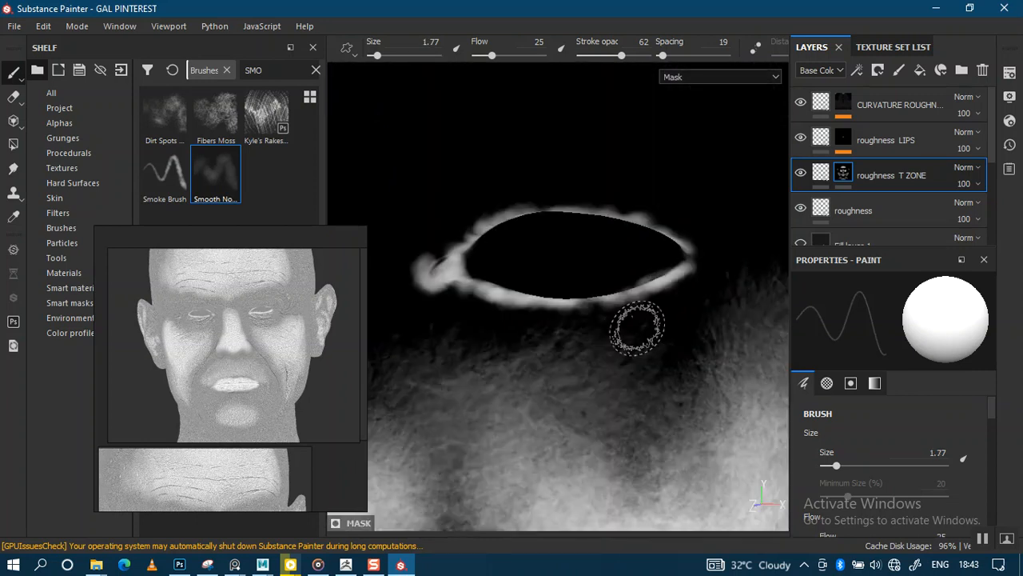
Soften the T-zone mask beneath the second eye using brush size 2.34 and stroke opacity 27
{"action": "right_click_drag", "start_coordinate": [637, 329], "coordinate": [658, 314], "text": "ctrl"}
{"action": "left_click", "coordinate": [599, 56]}
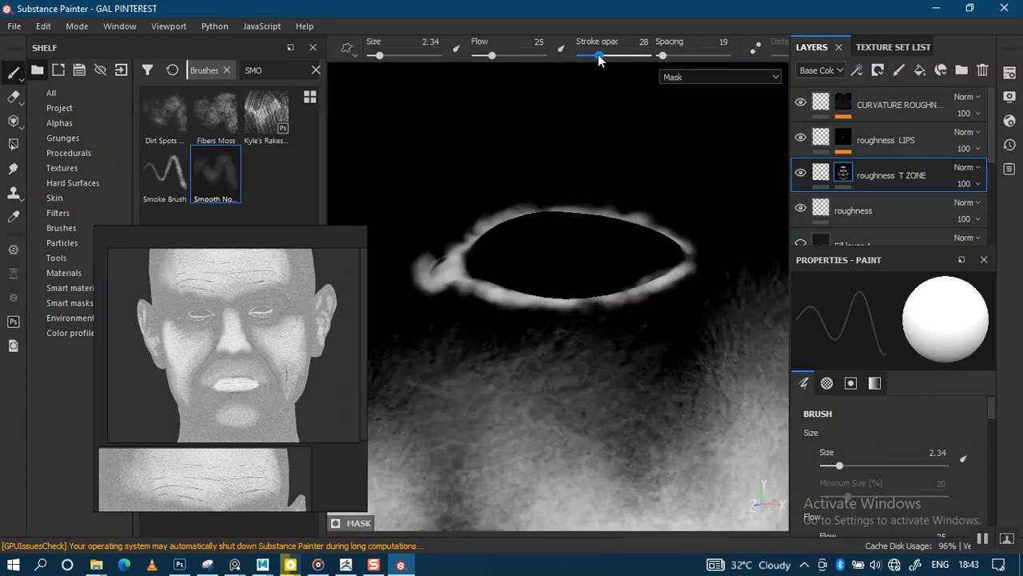
{"action": "right_click_drag", "start_coordinate": [582, 328], "coordinate": [614, 361], "text": "alt"}
{"action": "left_click_drag", "start_coordinate": [614, 361], "coordinate": [604, 331], "text": "alt"}
{"action": "mouse_move", "coordinate": [690, 310]}
{"action": "left_mouse_down"}
{"action": "mouse_move", "coordinate": [507, 338]}
{"action": "mouse_move", "coordinate": [434, 331]}
{"action": "mouse_move", "coordinate": [709, 292]}
{"action": "mouse_move", "coordinate": [600, 336]}
{"action": "left_mouse_up"}
{"action": "mouse_move", "coordinate": [593, 320]}
{"action": "right_mouse_down", "text": "alt"}
{"action": "mouse_move", "coordinate": [550, 244]}
{"action": "mouse_move", "coordinate": [479, 216]}
{"action": "right_mouse_up", "text": "alt"}
{"action": "middle_click_drag", "start_coordinate": [448, 228], "coordinate": [645, 231], "text": "alt"}
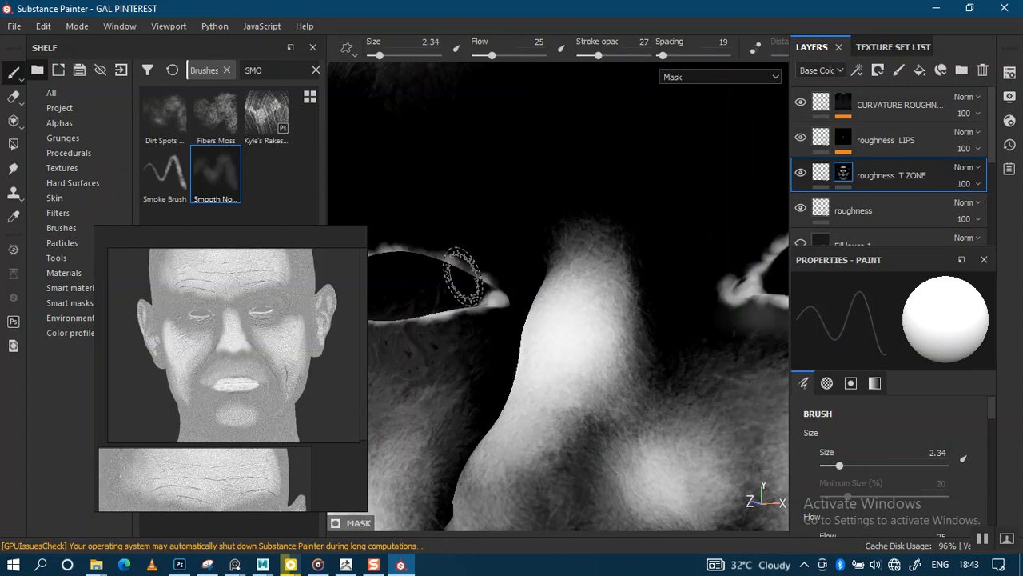
Return to the material display with the whole head framed and examine the roughness around the eyes
{"action": "key", "text": "f"}
{"action": "key", "text": "m"}
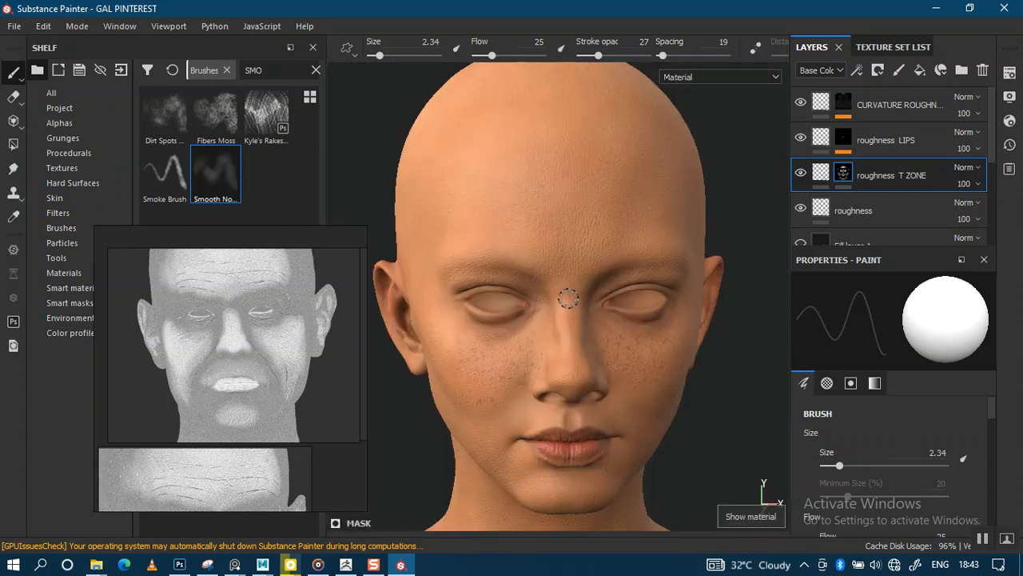
{"action": "right_click_drag", "start_coordinate": [575, 284], "coordinate": [565, 315], "text": "alt"}
{"action": "middle_click_drag", "start_coordinate": [565, 315], "coordinate": [548, 242], "text": "alt"}
{"action": "right_click_drag", "start_coordinate": [548, 243], "coordinate": [542, 174], "text": "alt"}
{"action": "middle_click_drag", "start_coordinate": [557, 253], "coordinate": [564, 280], "text": "alt"}
{"action": "right_click_drag", "start_coordinate": [564, 280], "coordinate": [581, 293], "text": "alt"}
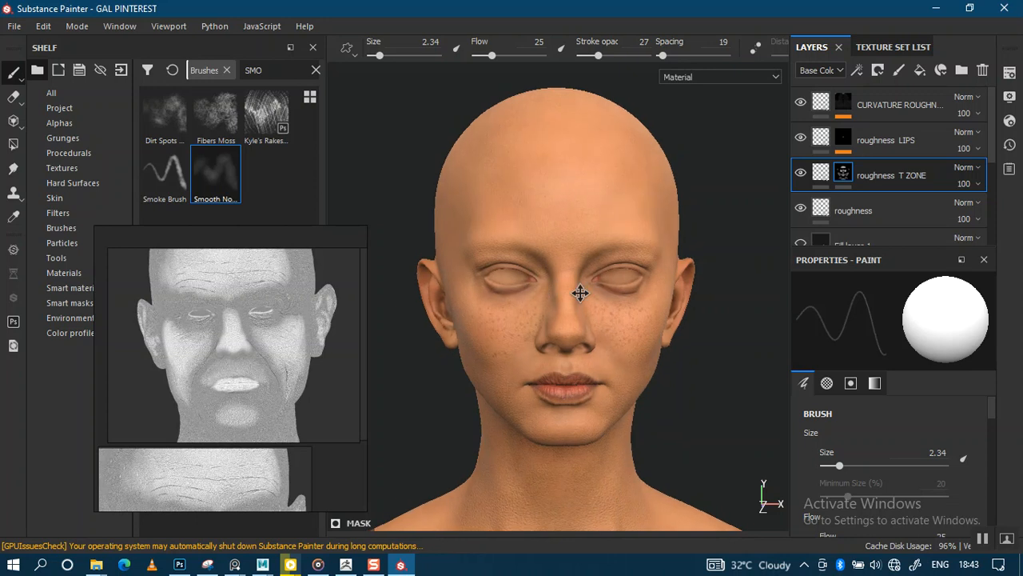